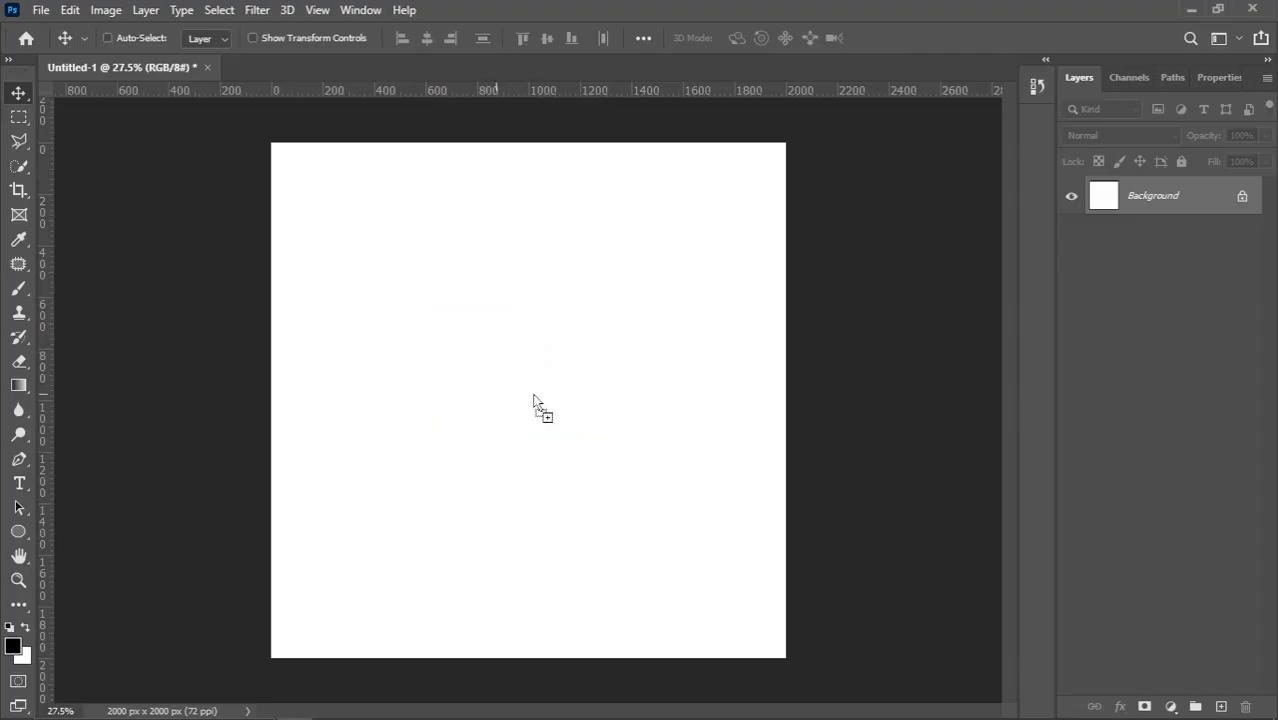
Place the red apple PNG in the middle of the blank canvas, scaled to 125.97%
{"action": "left_click_drag", "start_coordinate": [660, 400], "coordinate": [690, 400]}
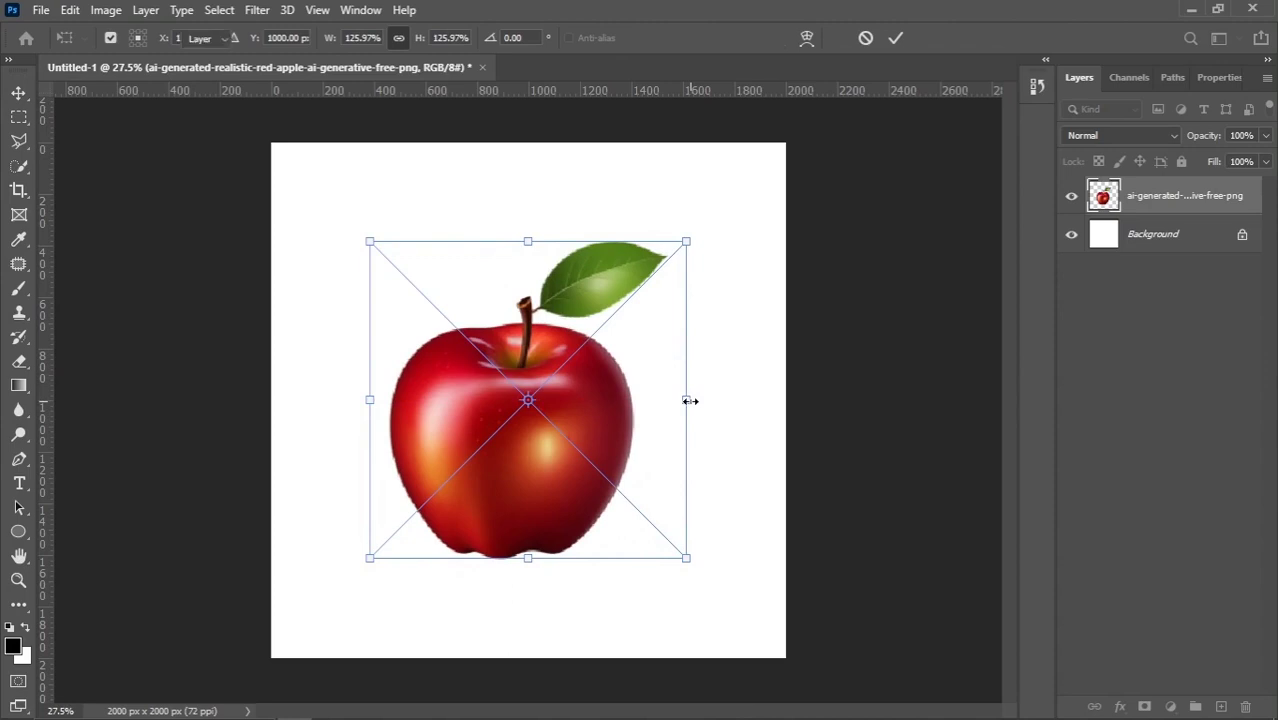
{"action": "key", "text": "Return"}
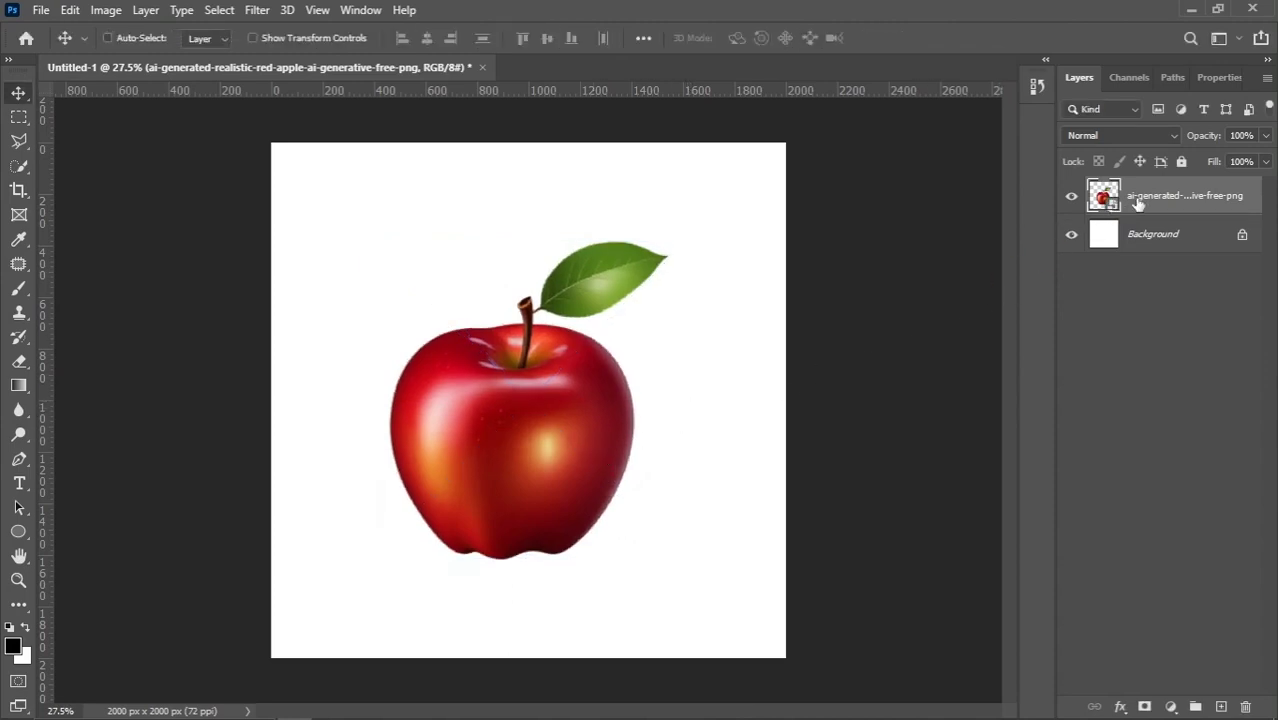
Duplicate the Background layer beneath the apple, undoing the accidental removal of the original
{"action": "left_click", "coordinate": [1155, 245]}
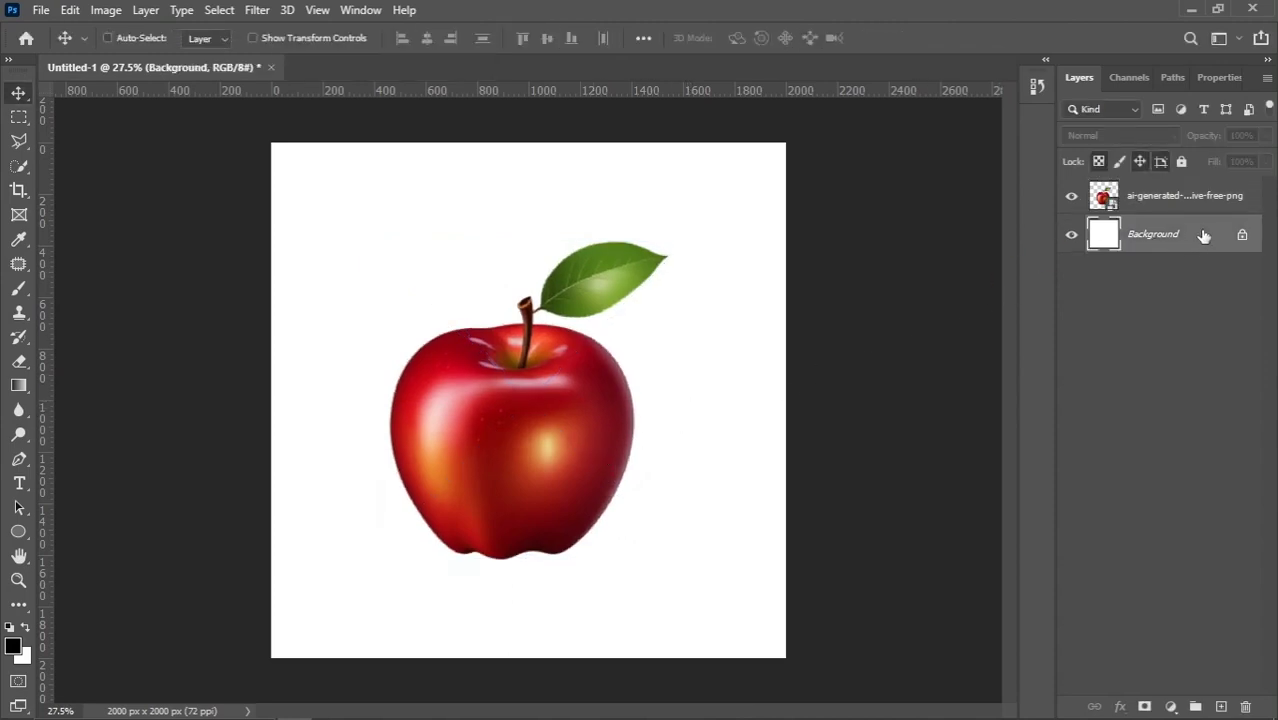
{"action": "left_click_drag", "start_coordinate": [1203, 235], "coordinate": [1233, 699]}
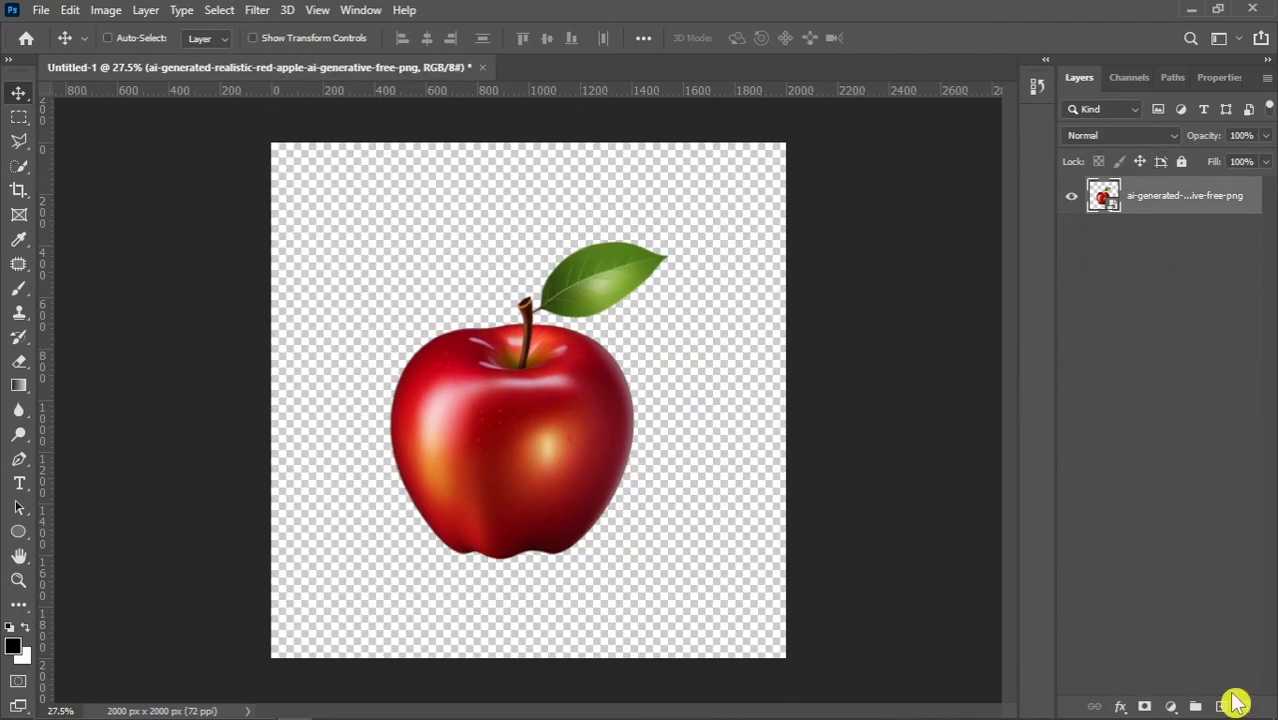
{"action": "key", "text": "ctrl+z"}
{"action": "left_click_drag", "start_coordinate": [1184, 246], "coordinate": [1219, 706]}
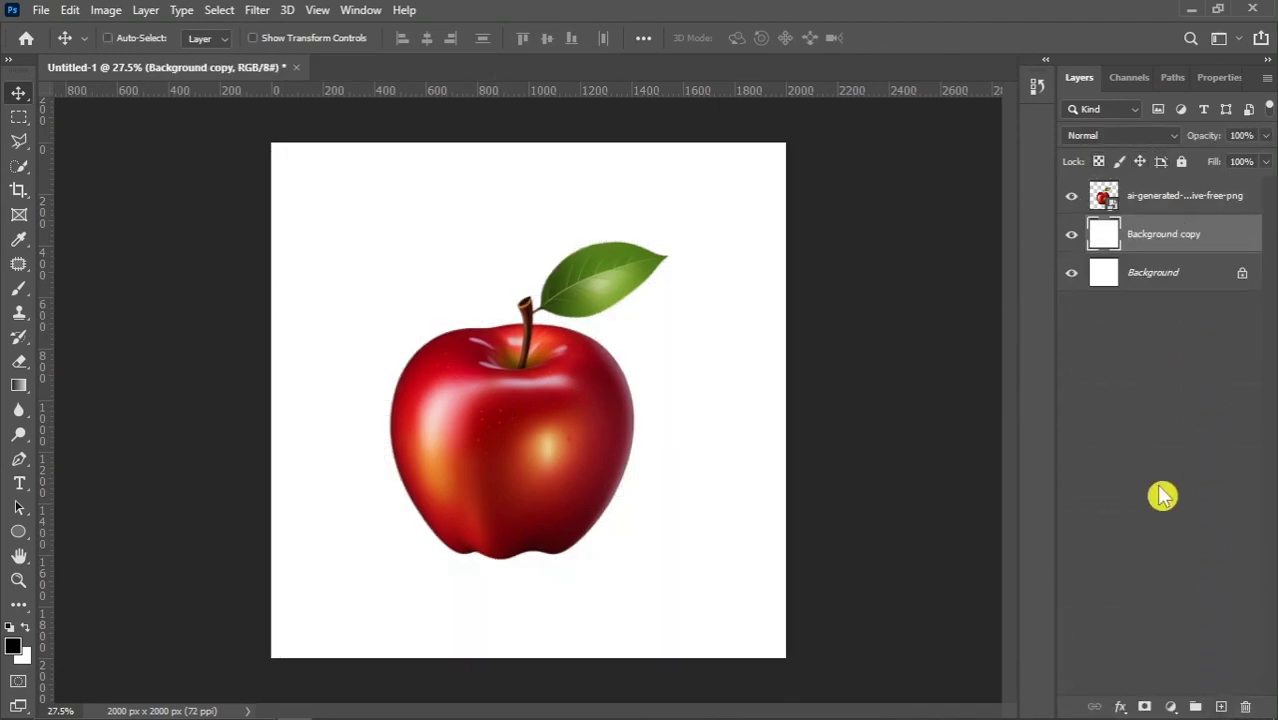
Add a gradient fill layer behind the apple using the Blue_16 preset from the Blues group
{"action": "left_click", "coordinate": [1171, 706]}
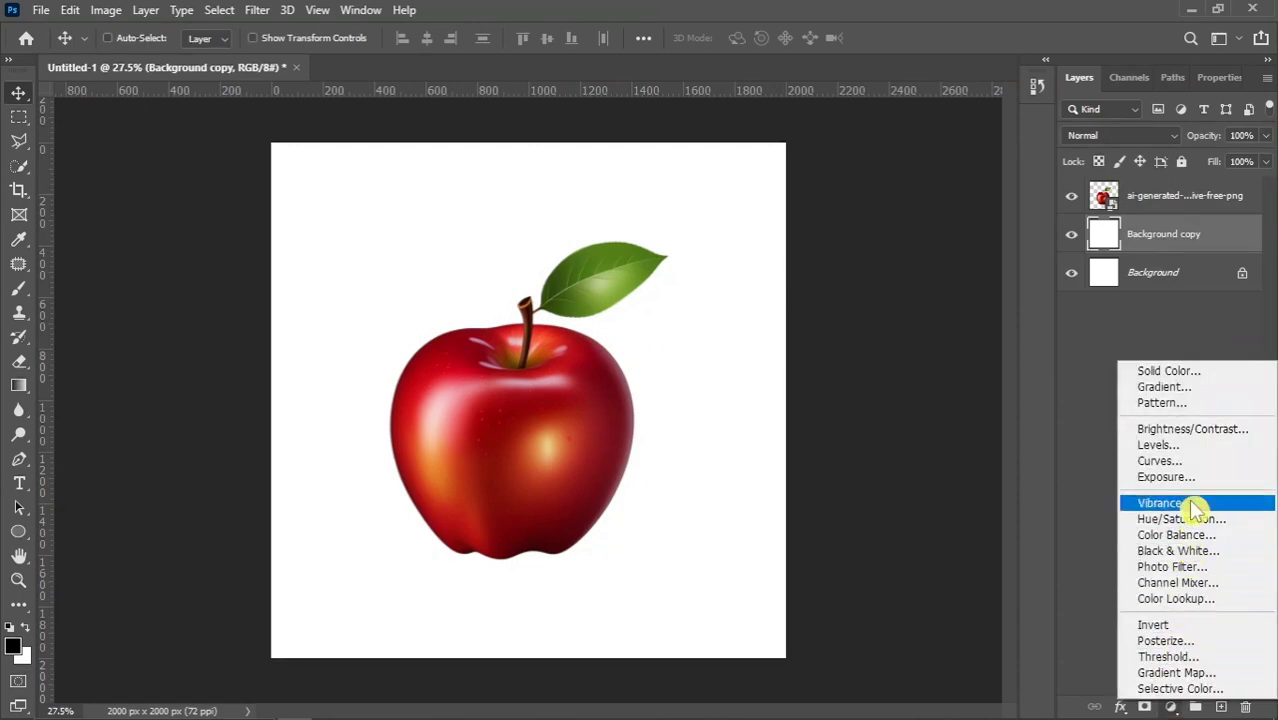
{"action": "left_click", "coordinate": [1190, 388]}
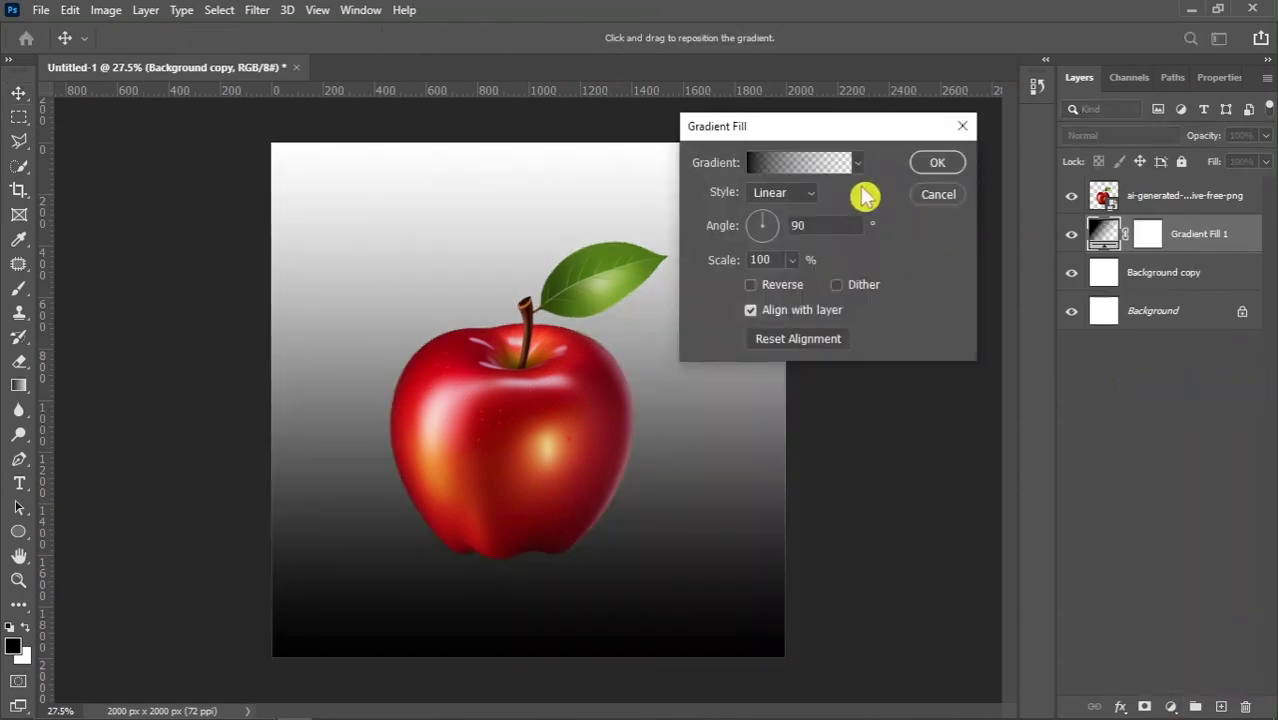
{"action": "left_click", "coordinate": [800, 164]}
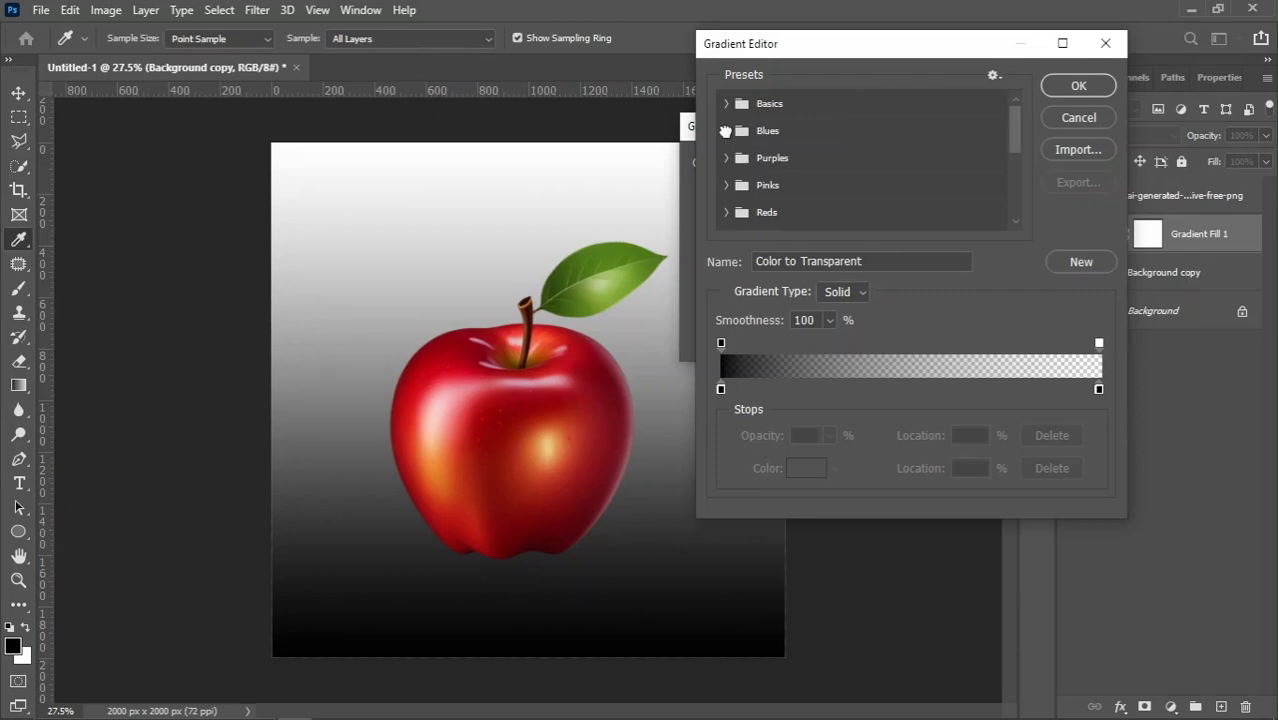
{"action": "left_click", "coordinate": [725, 131]}
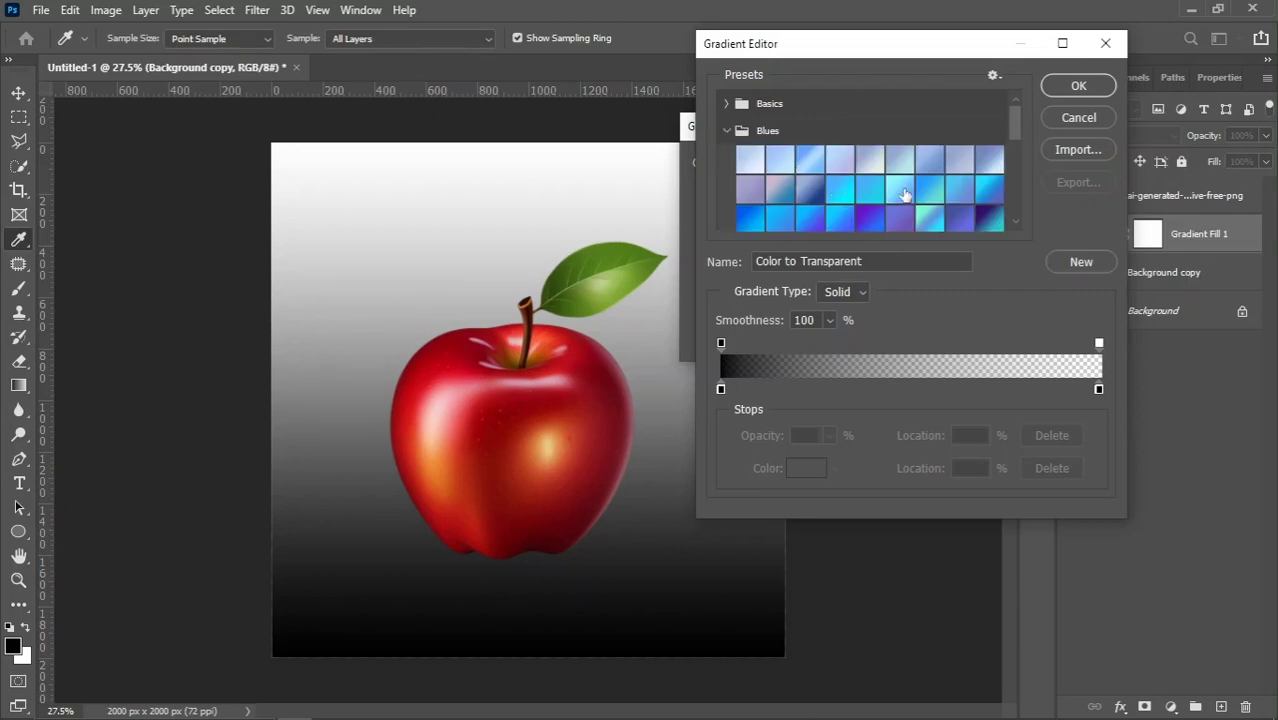
{"action": "scroll", "coordinate": [922, 210], "scroll_direction": "down", "scroll_amount": 1}
{"action": "left_click", "coordinate": [924, 208]}
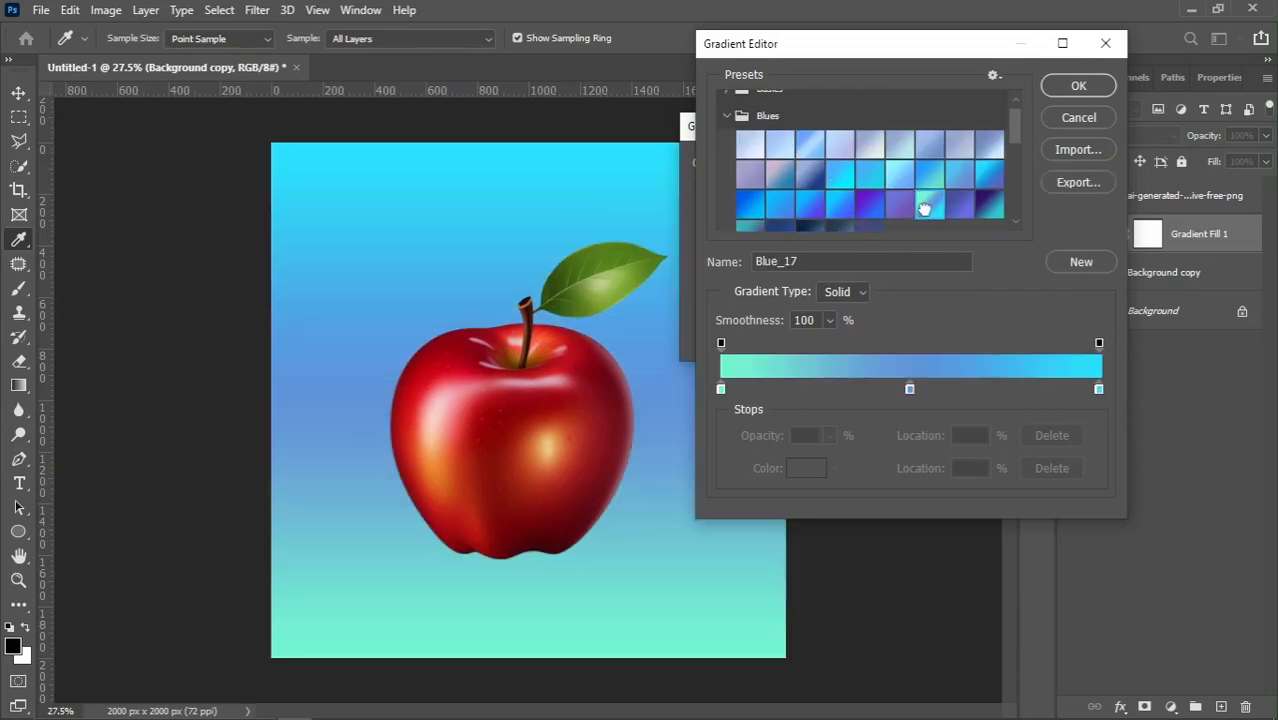
{"action": "left_click", "coordinate": [933, 178]}
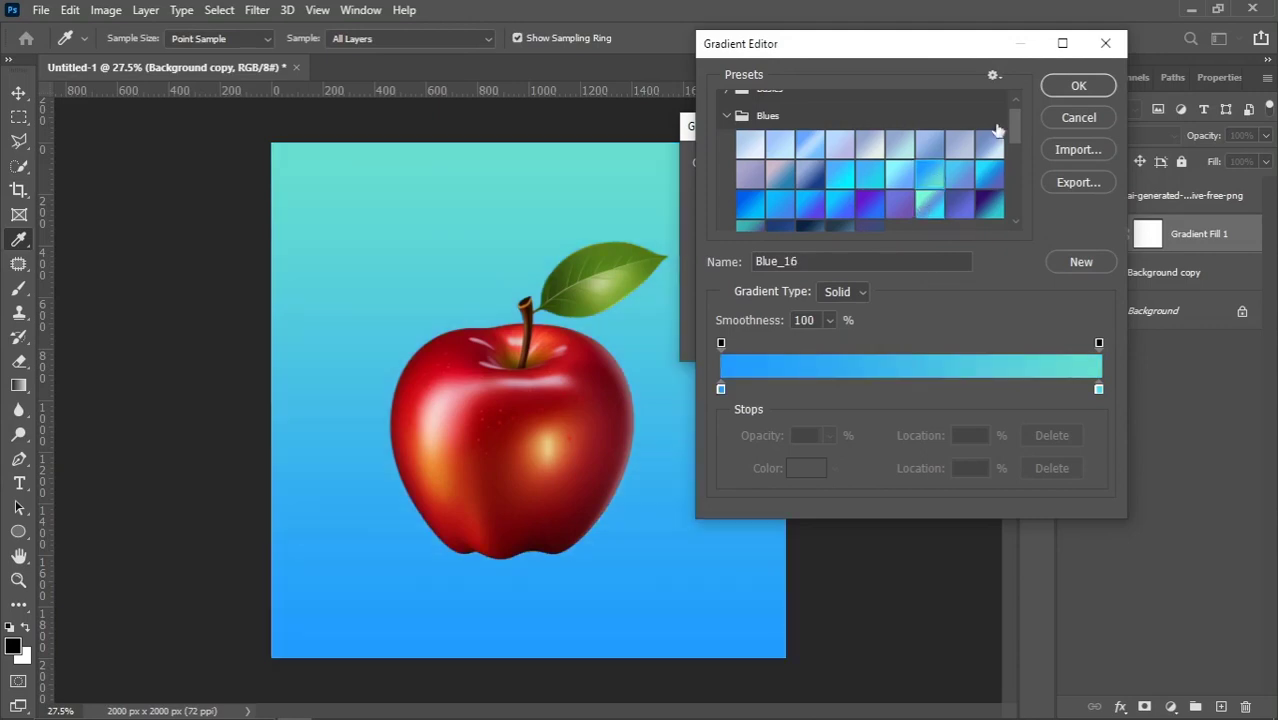
{"action": "left_click", "coordinate": [1078, 86]}
Change the gradient fill's style to Radial, reverse its colours and shift its centre toward the apple's lower left
{"action": "left_click", "coordinate": [785, 193]}
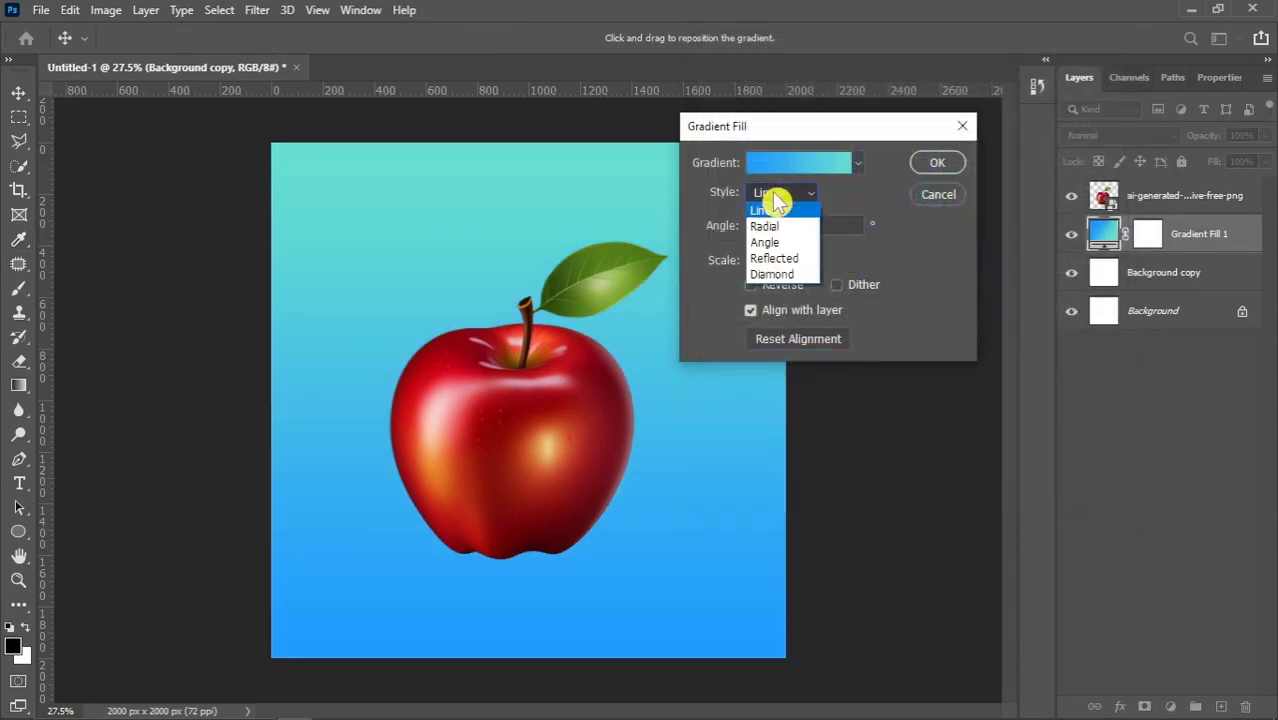
{"action": "left_click", "coordinate": [782, 227]}
{"action": "left_click_drag", "start_coordinate": [792, 134], "coordinate": [863, 114]}
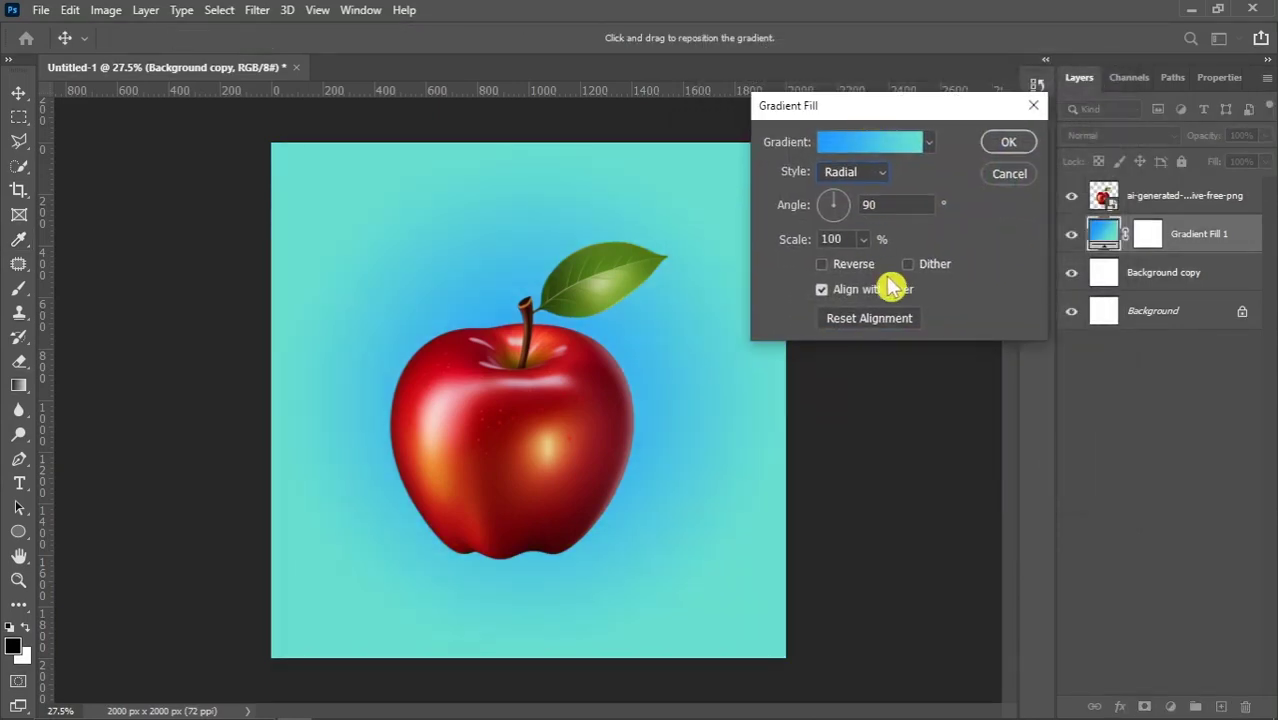
{"action": "left_click", "coordinate": [847, 265]}
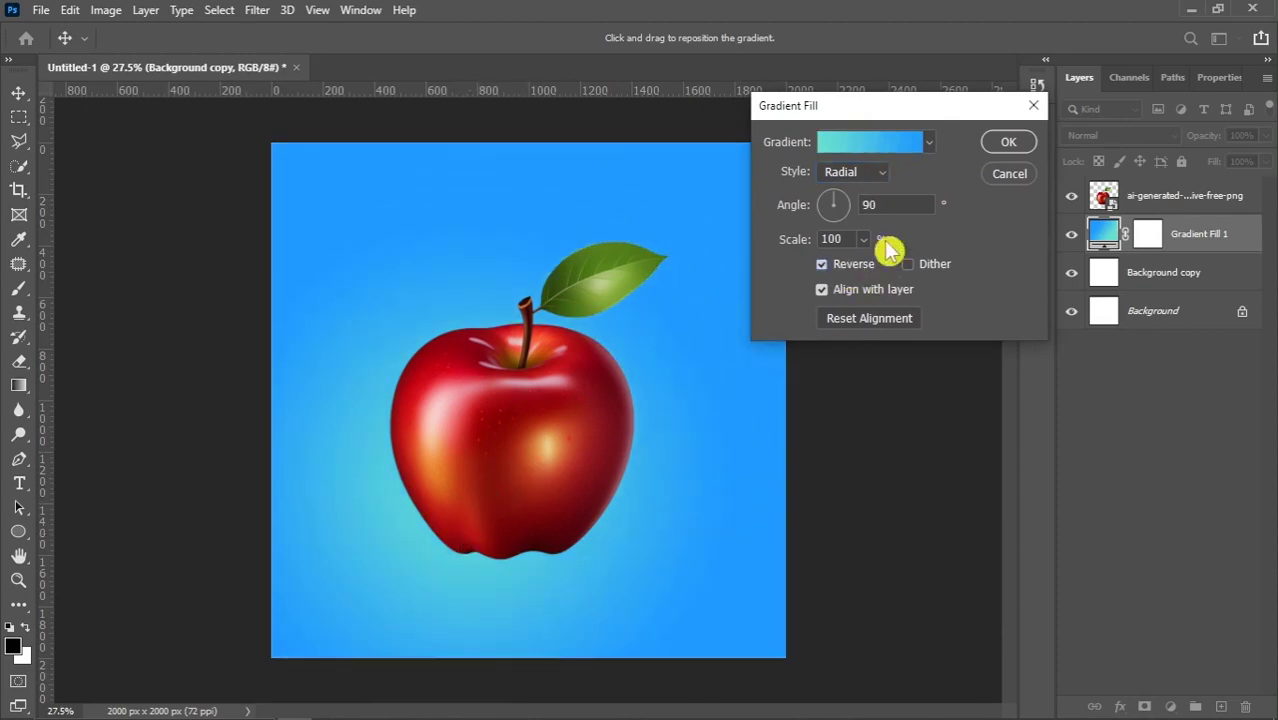
Edit the gradient and darken its starting colour stop to the deeper blue 005da7
{"action": "left_click", "coordinate": [916, 142]}
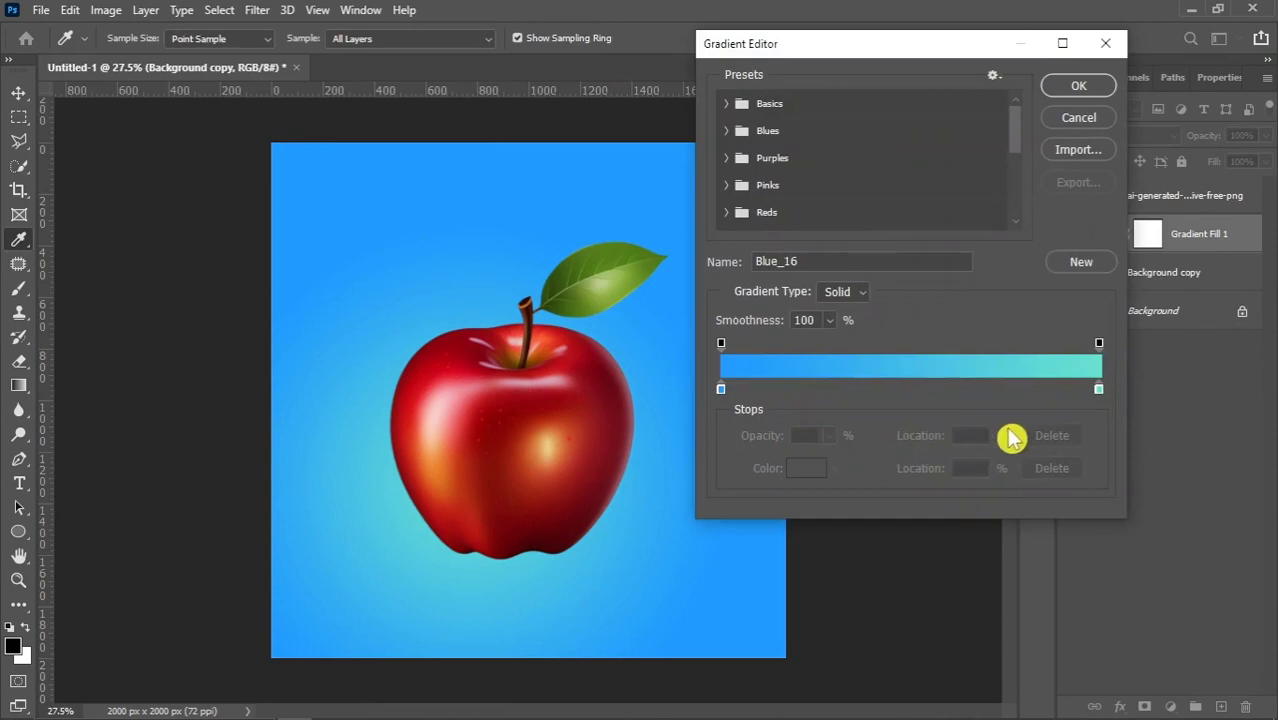
{"action": "left_click", "coordinate": [721, 389]}
{"action": "left_click", "coordinate": [806, 468]}
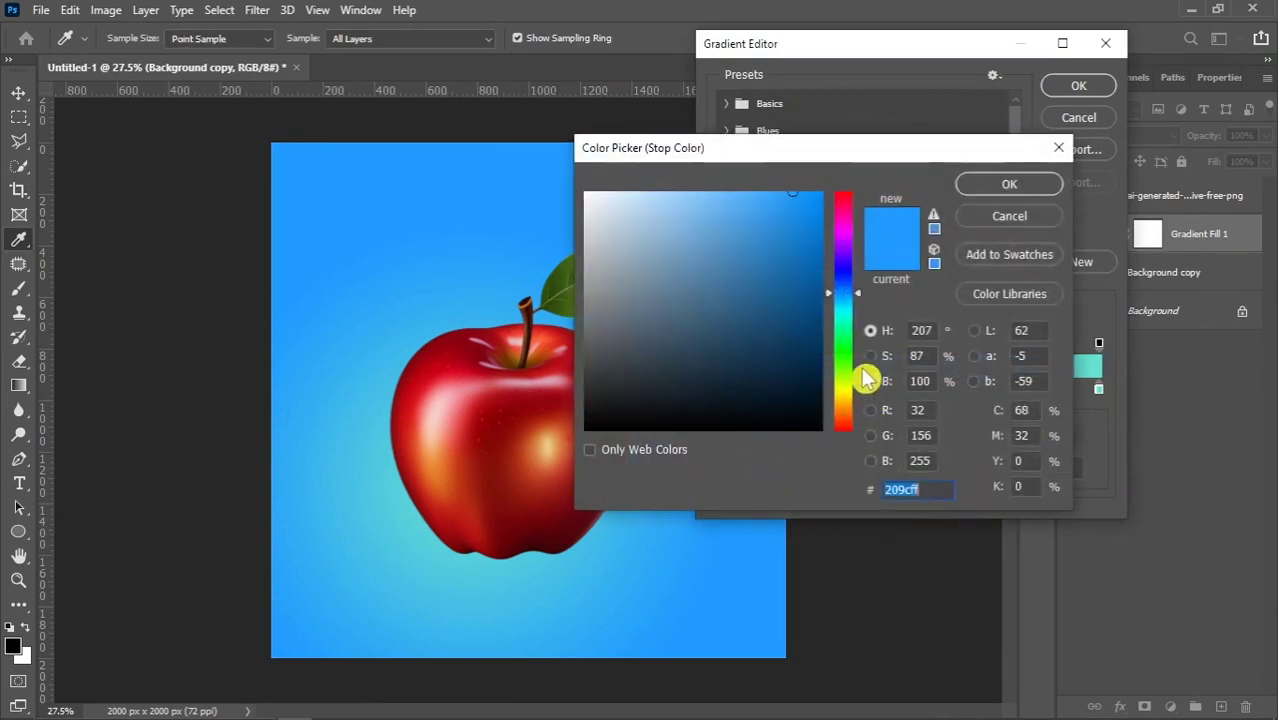
{"action": "left_click_drag", "start_coordinate": [800, 207], "coordinate": [850, 277]}
{"action": "left_click", "coordinate": [1010, 185]}
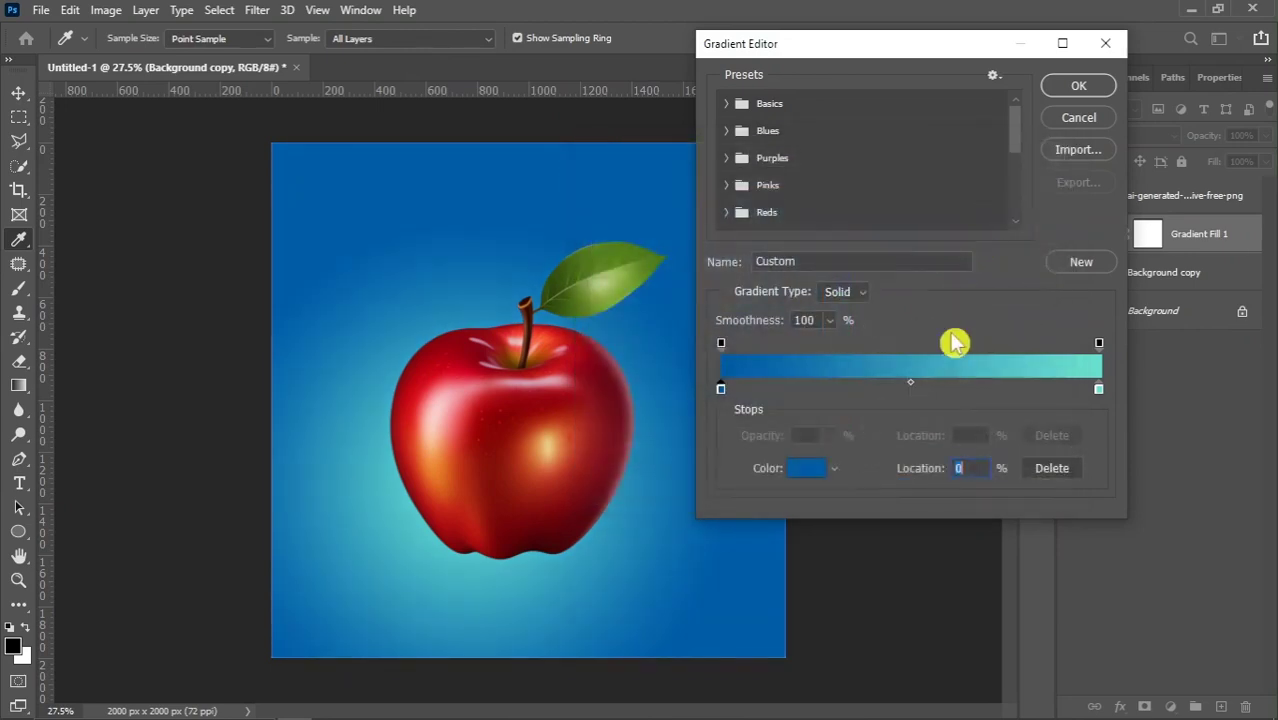
Darken the gradient's end colour stop at 100% from light turquoise to a deeper teal
{"action": "left_click", "coordinate": [1099, 390]}
{"action": "left_click", "coordinate": [806, 468]}
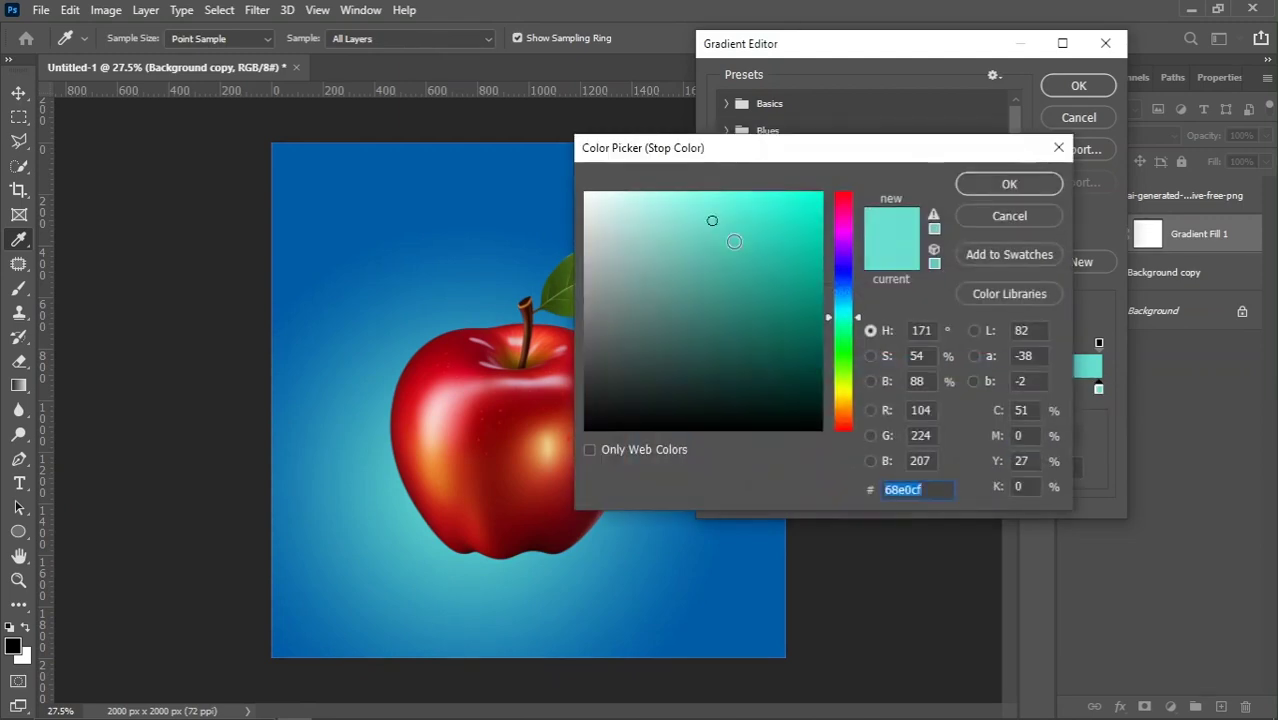
{"action": "left_click_drag", "start_coordinate": [715, 222], "coordinate": [733, 266]}
{"action": "left_click", "coordinate": [1005, 190]}
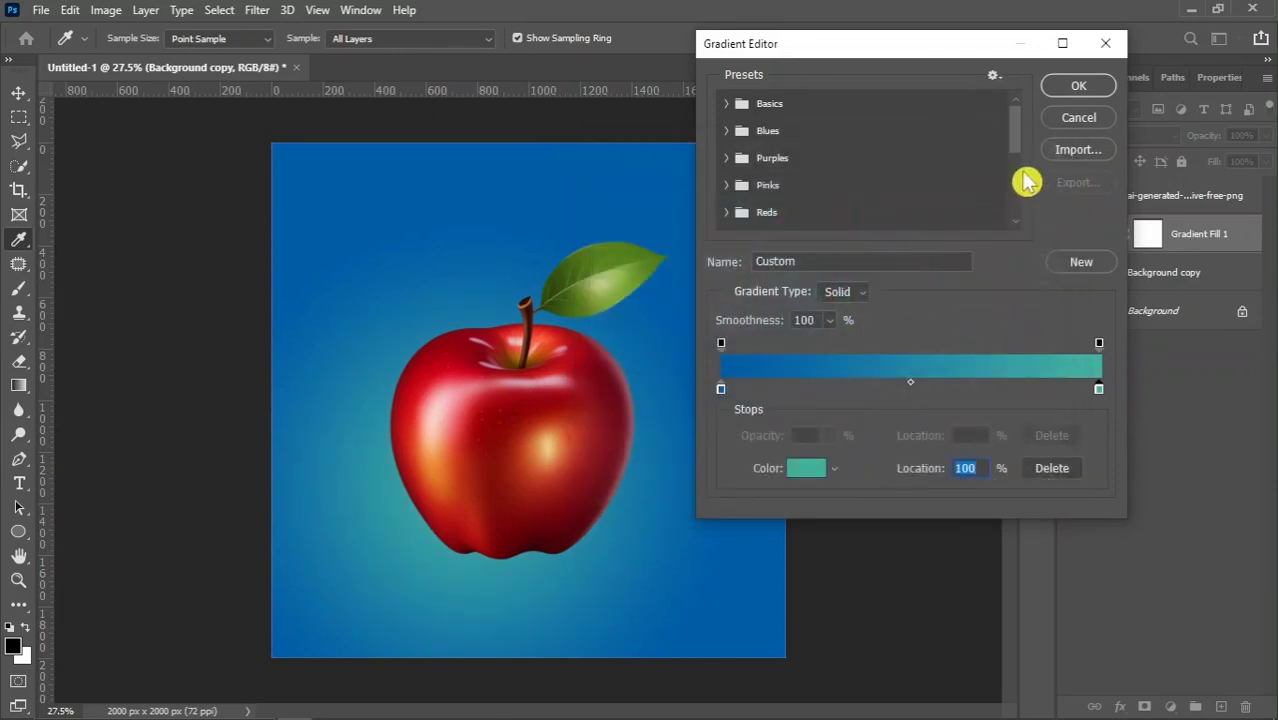
Darken the gradient's starting blue stop at 0% a little further and accept the edited gradient
{"action": "left_click", "coordinate": [721, 388]}
{"action": "left_click", "coordinate": [808, 467]}
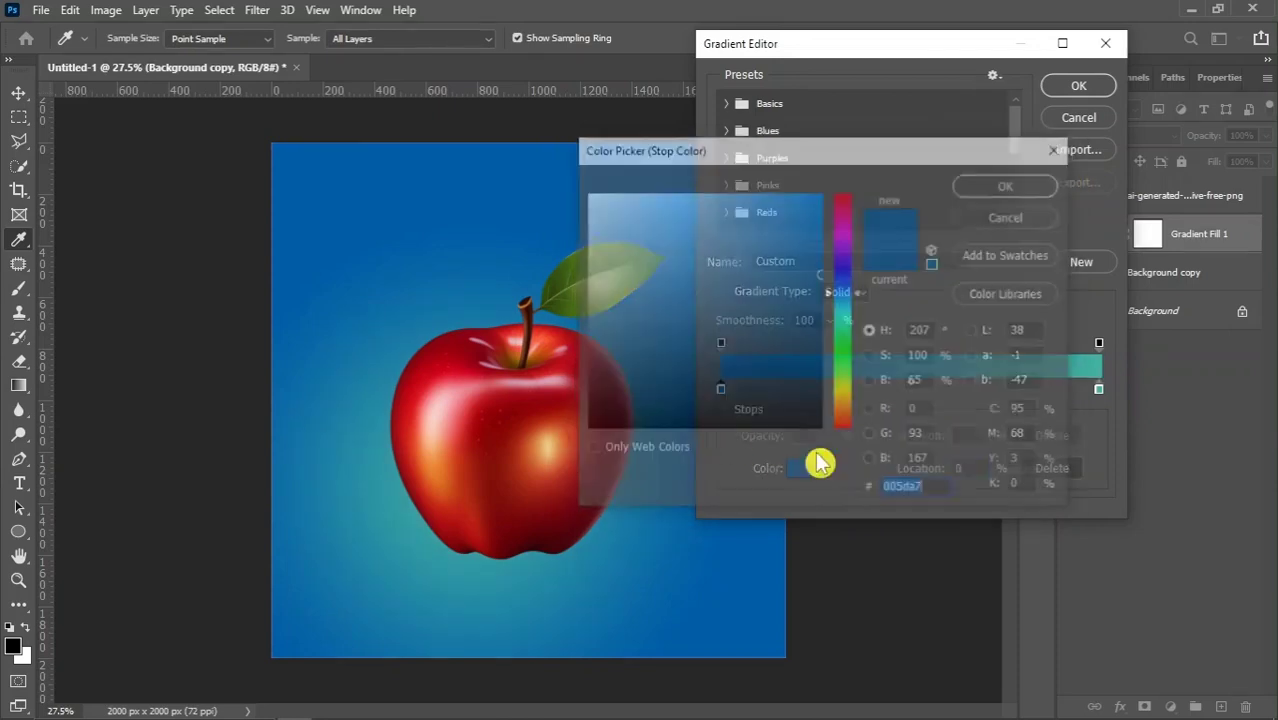
{"action": "left_click_drag", "start_coordinate": [825, 294], "coordinate": [826, 296]}
{"action": "left_click", "coordinate": [976, 190]}
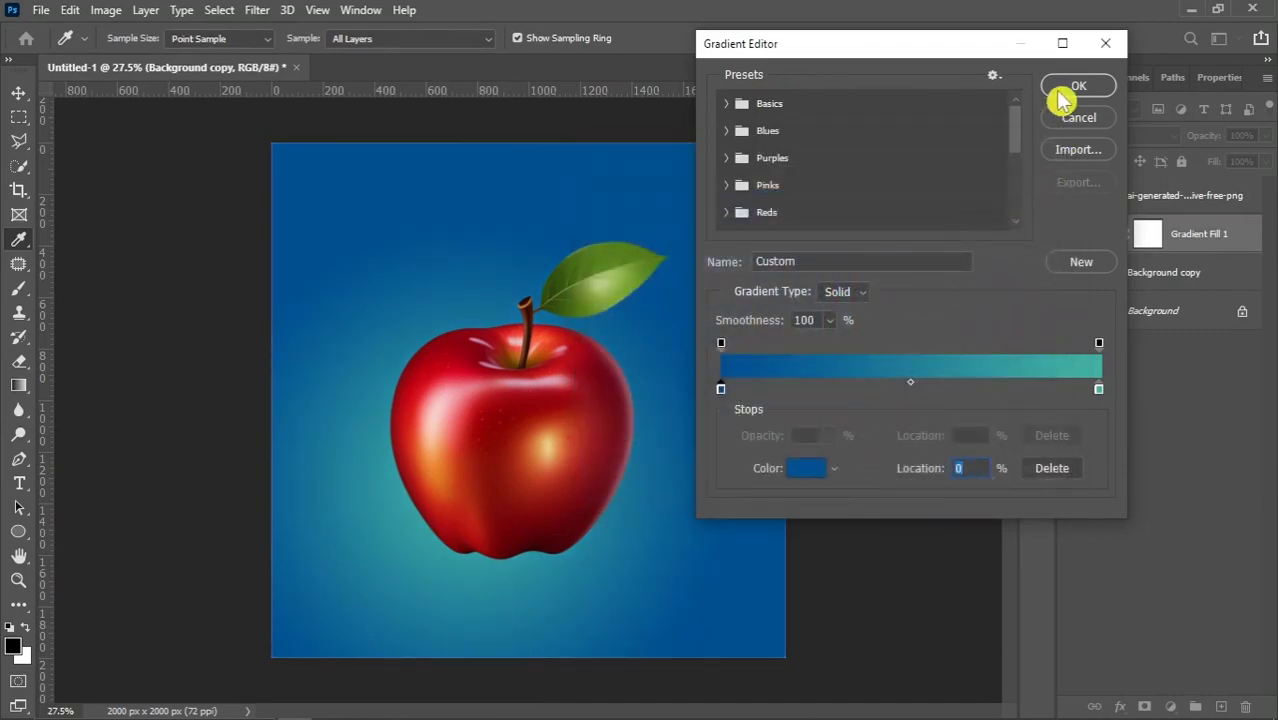
{"action": "left_click", "coordinate": [1060, 91]}
Compare the radial gradient with and without Reverse, keep it reversed, and apply the gradient fill
{"action": "scroll", "coordinate": [541, 415], "scroll_direction": "down", "scroll_amount": 2}
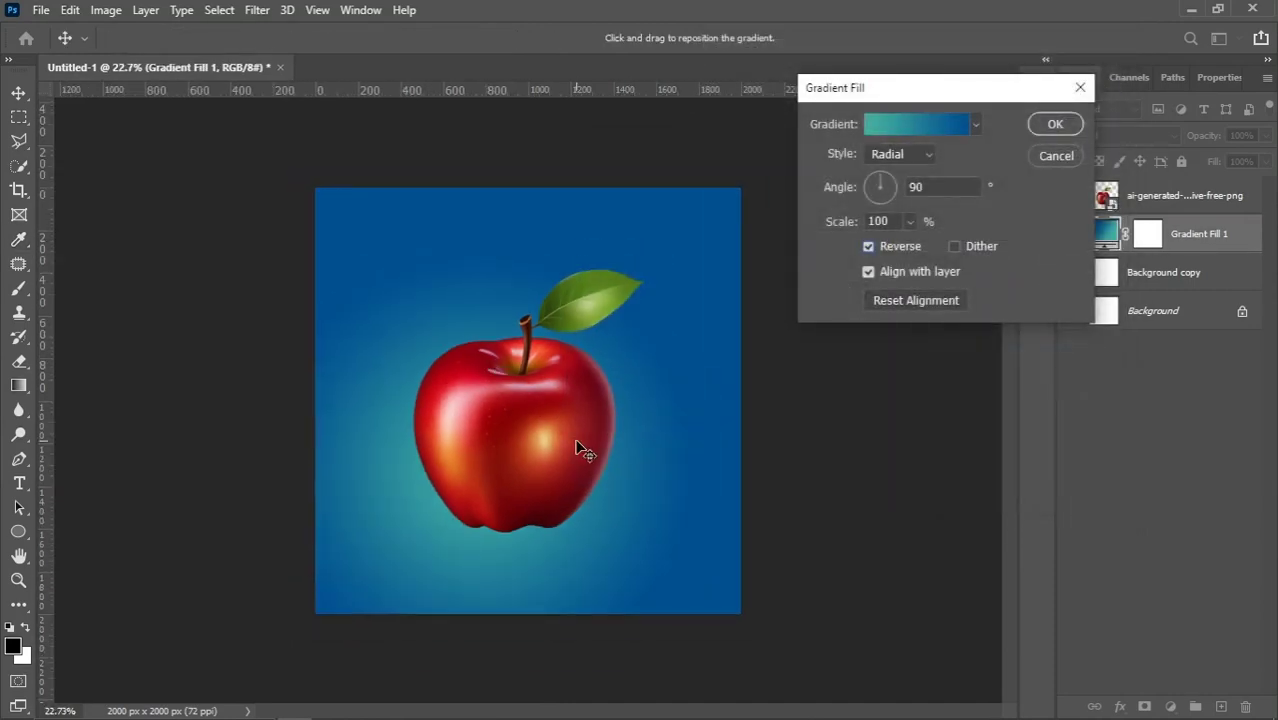
{"action": "scroll", "coordinate": [578, 447], "scroll_direction": "up", "scroll_amount": 2}
{"action": "left_click", "coordinate": [868, 246]}
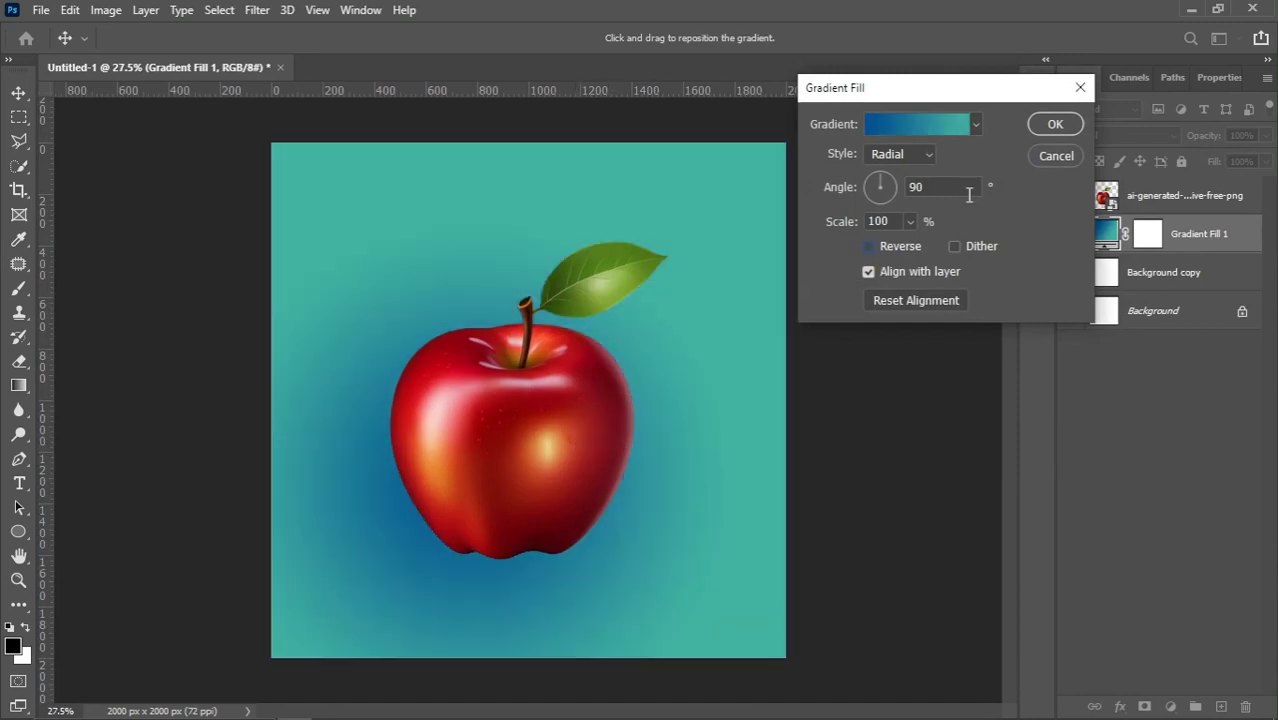
{"action": "left_click", "coordinate": [872, 246]}
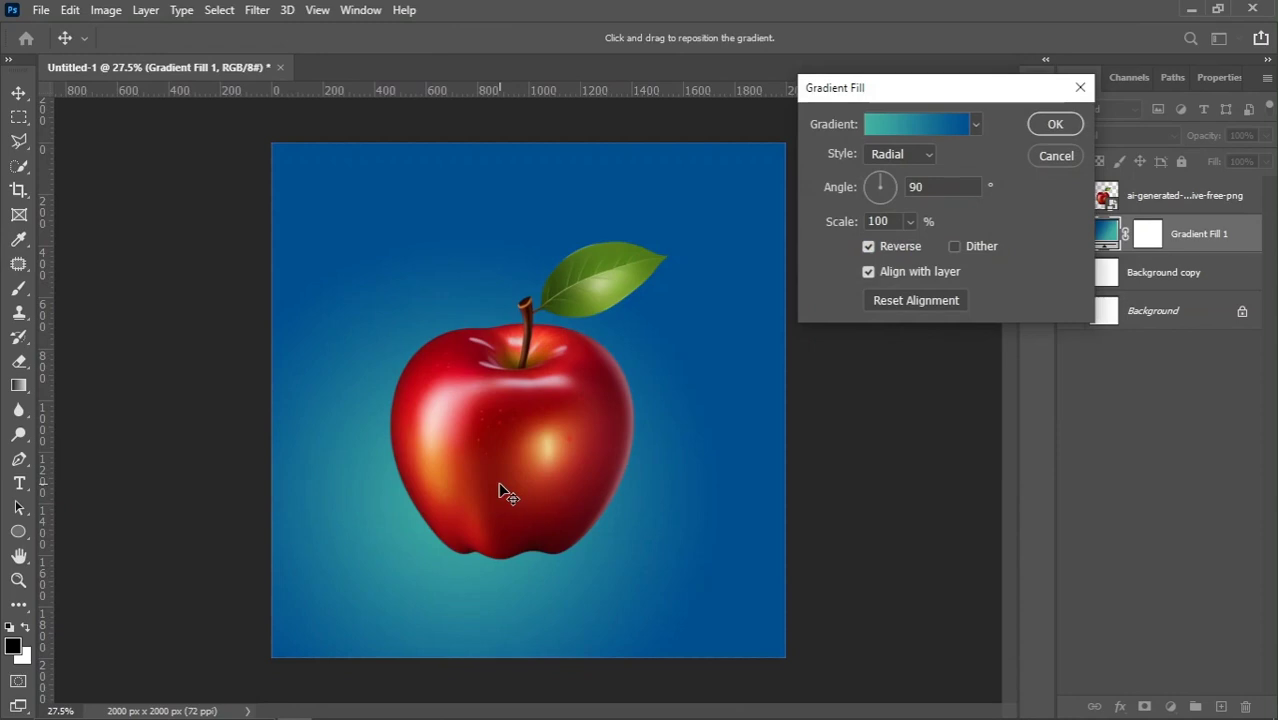
{"action": "left_click", "coordinate": [1052, 126]}
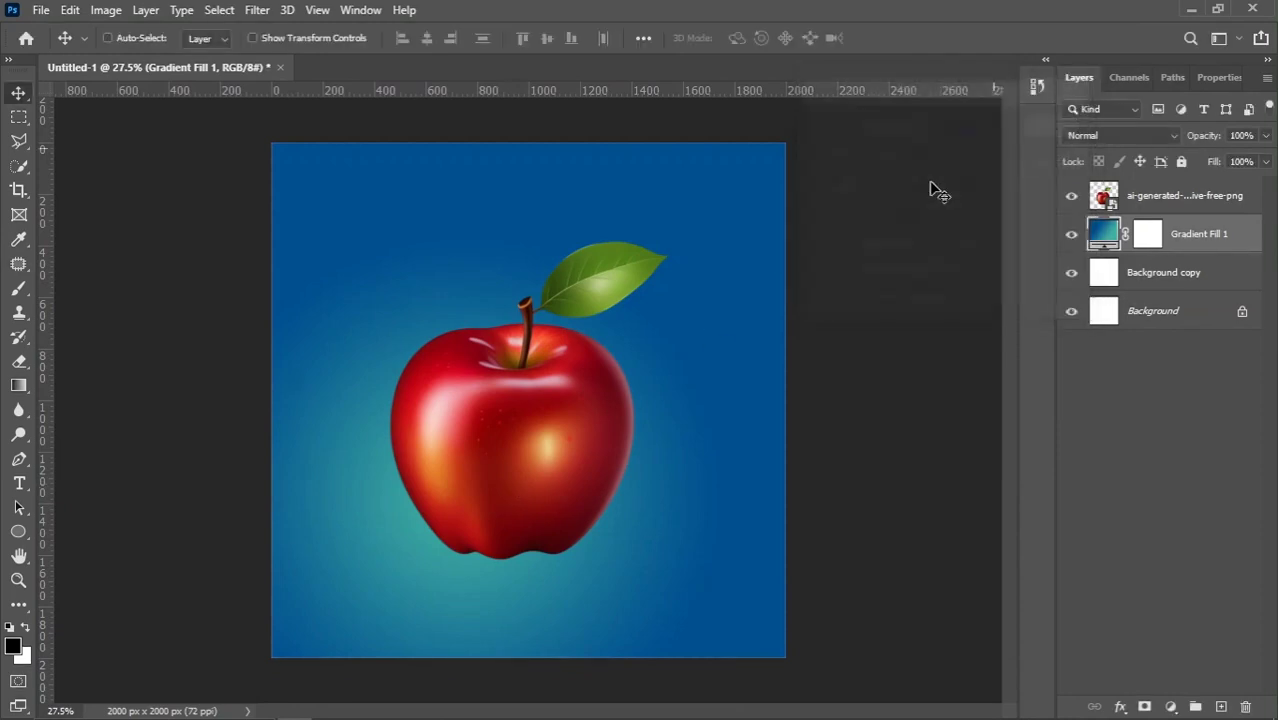
Make the apple layer active and load its pixels as a selection
{"action": "scroll", "coordinate": [593, 443], "scroll_direction": "up", "scroll_amount": 2}
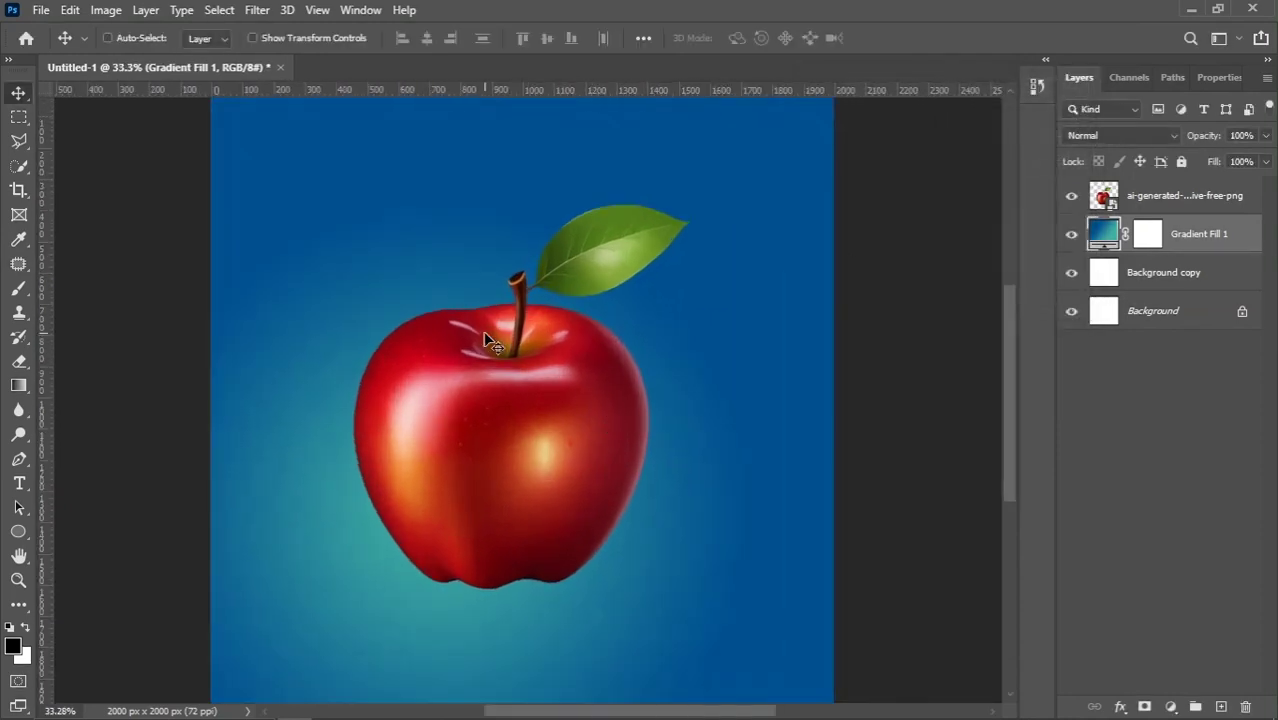
{"action": "scroll", "coordinate": [560, 418], "scroll_direction": "down", "scroll_amount": 2}
{"action": "right_click", "coordinate": [562, 412]}
{"action": "left_click", "coordinate": [585, 419]}
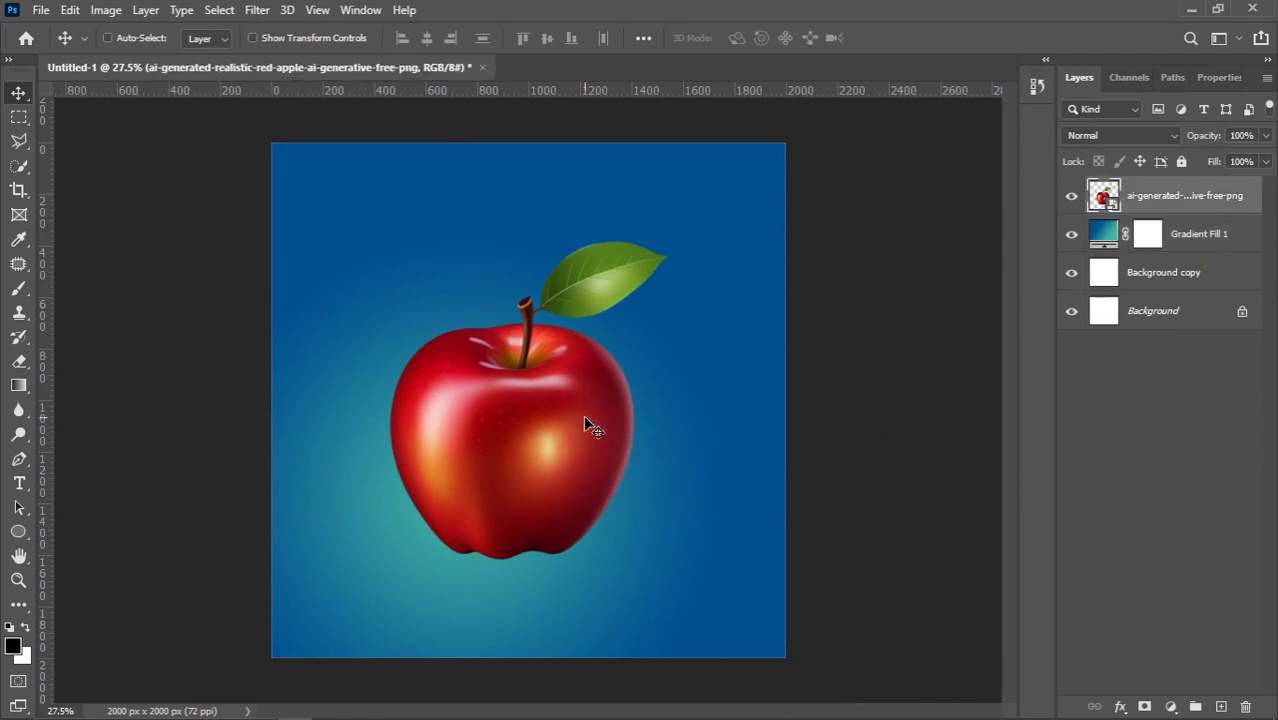
{"action": "scroll", "coordinate": [585, 417], "scroll_direction": "up", "scroll_amount": 1}
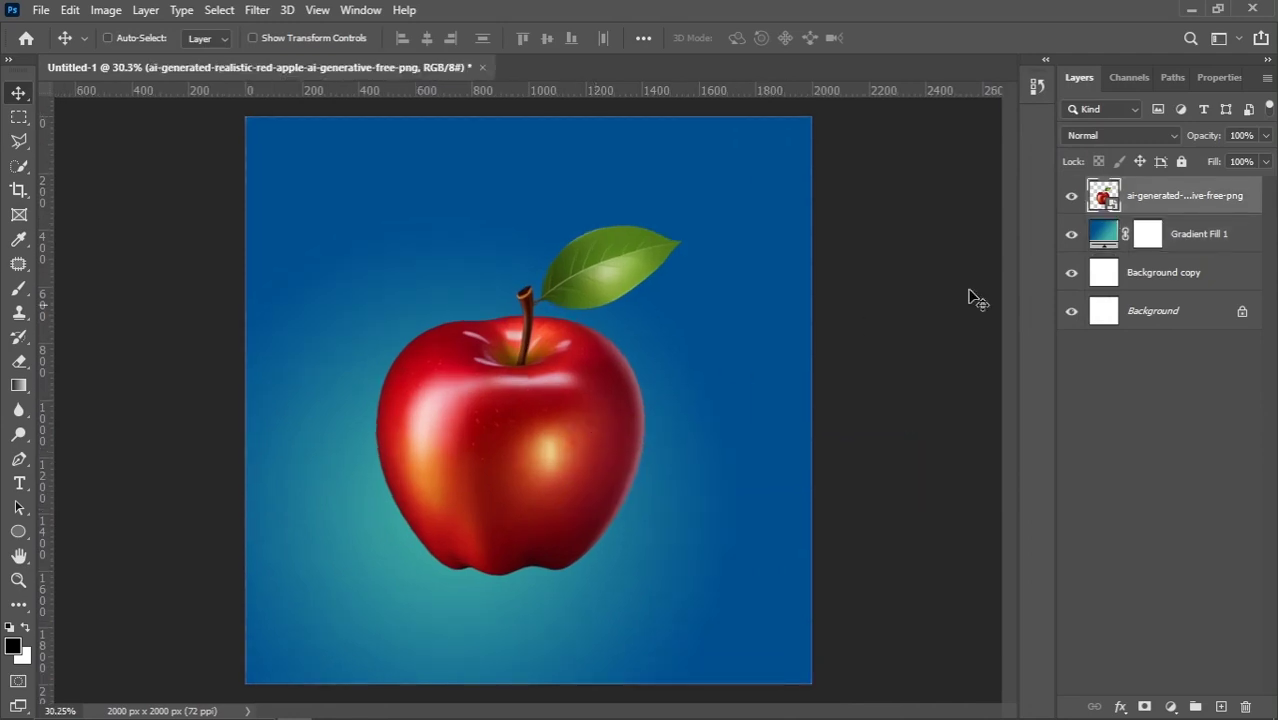
{"action": "right_click", "coordinate": [1100, 196]}
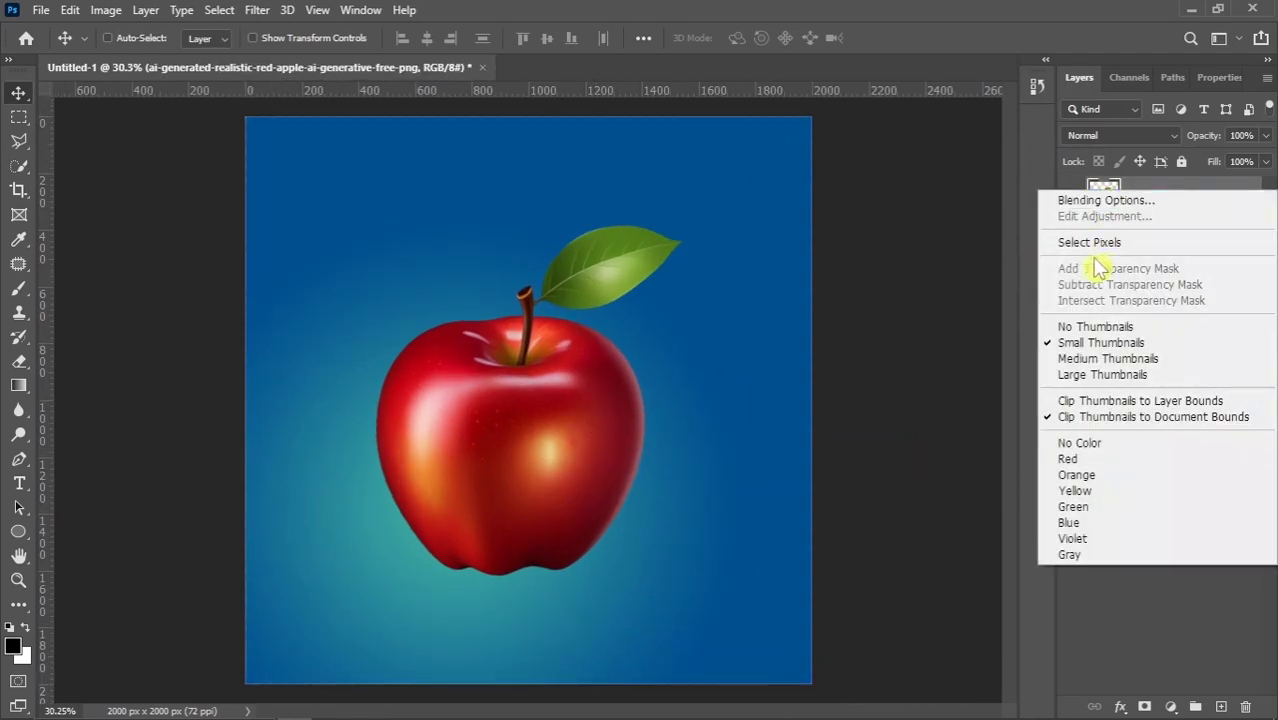
{"action": "left_click", "coordinate": [1089, 243]}
Subtract roughly the bottom third of the apple from the selection with the Rectangular Marquee tool, cutting straight across its width
{"action": "scroll", "coordinate": [583, 360], "scroll_direction": "up", "scroll_amount": 1}
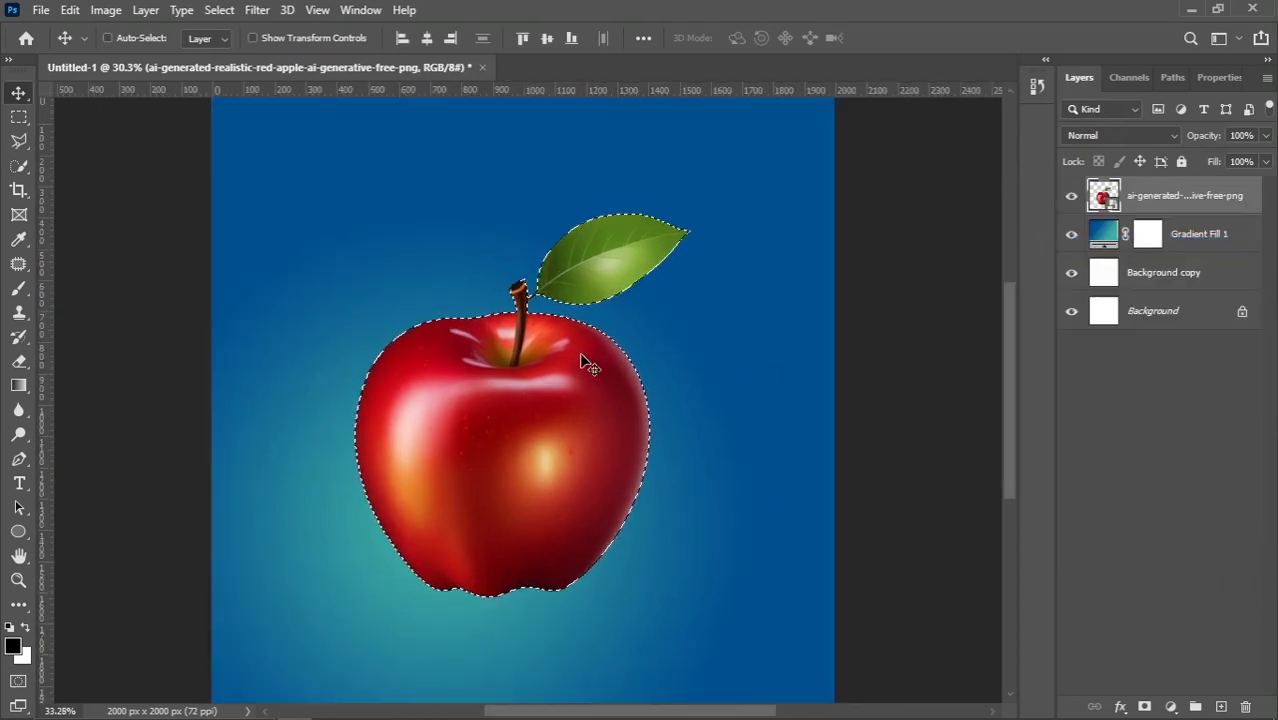
{"action": "scroll", "coordinate": [581, 356], "scroll_direction": "up", "scroll_amount": 6}
{"action": "left_click_drag", "start_coordinate": [568, 389], "coordinate": [559, 358]}
{"action": "scroll", "coordinate": [561, 348], "scroll_direction": "down", "scroll_amount": 3}
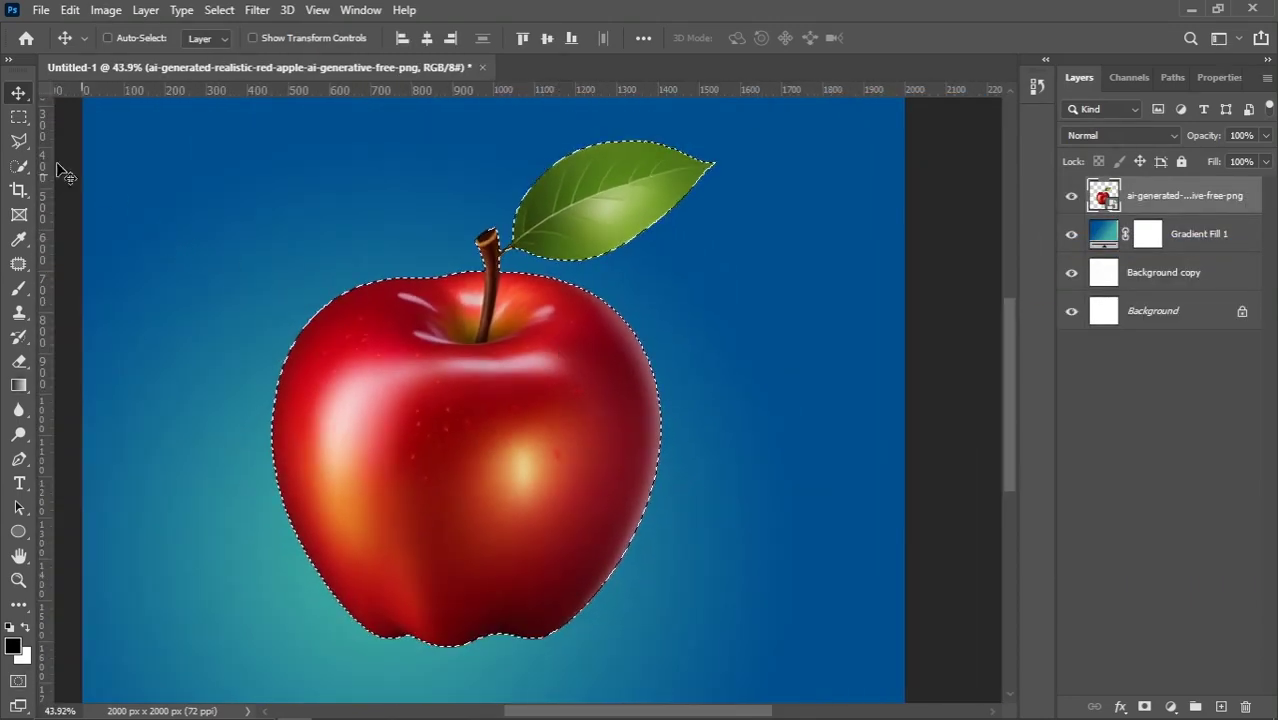
{"action": "left_click", "coordinate": [19, 117]}
{"action": "scroll", "coordinate": [354, 234], "scroll_direction": "down", "scroll_amount": 1}
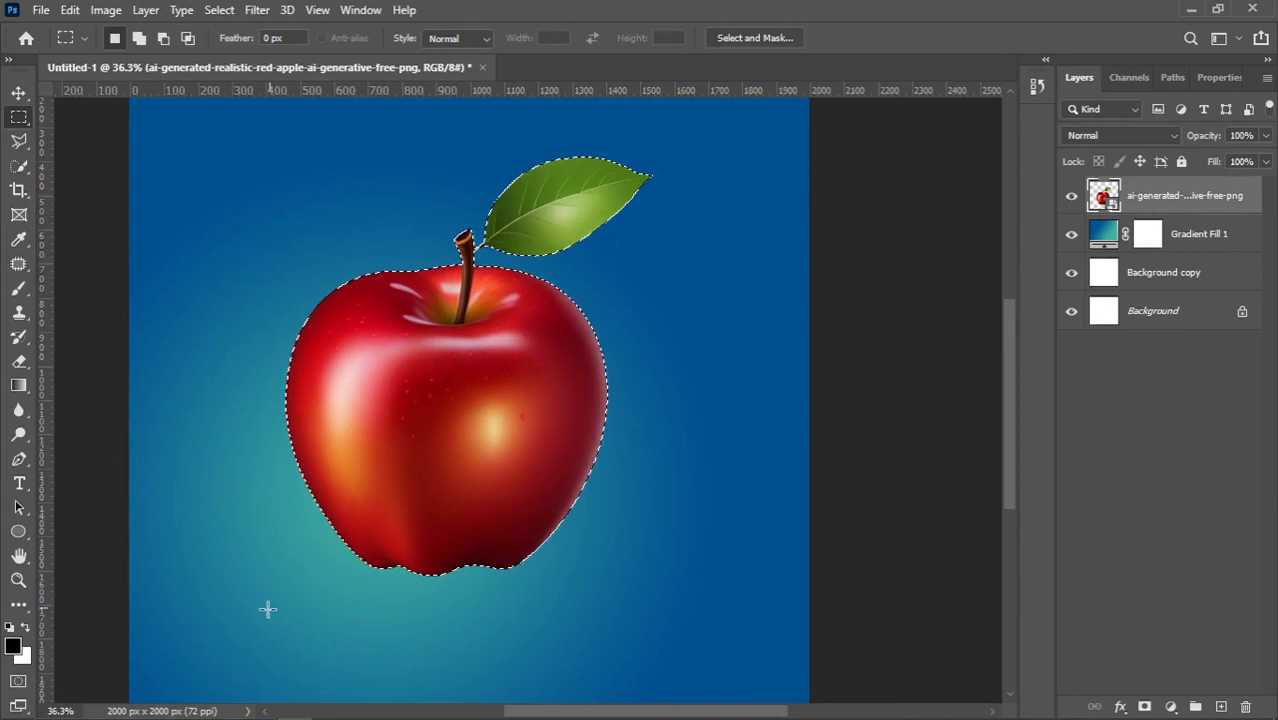
{"action": "key", "text": "alt"}
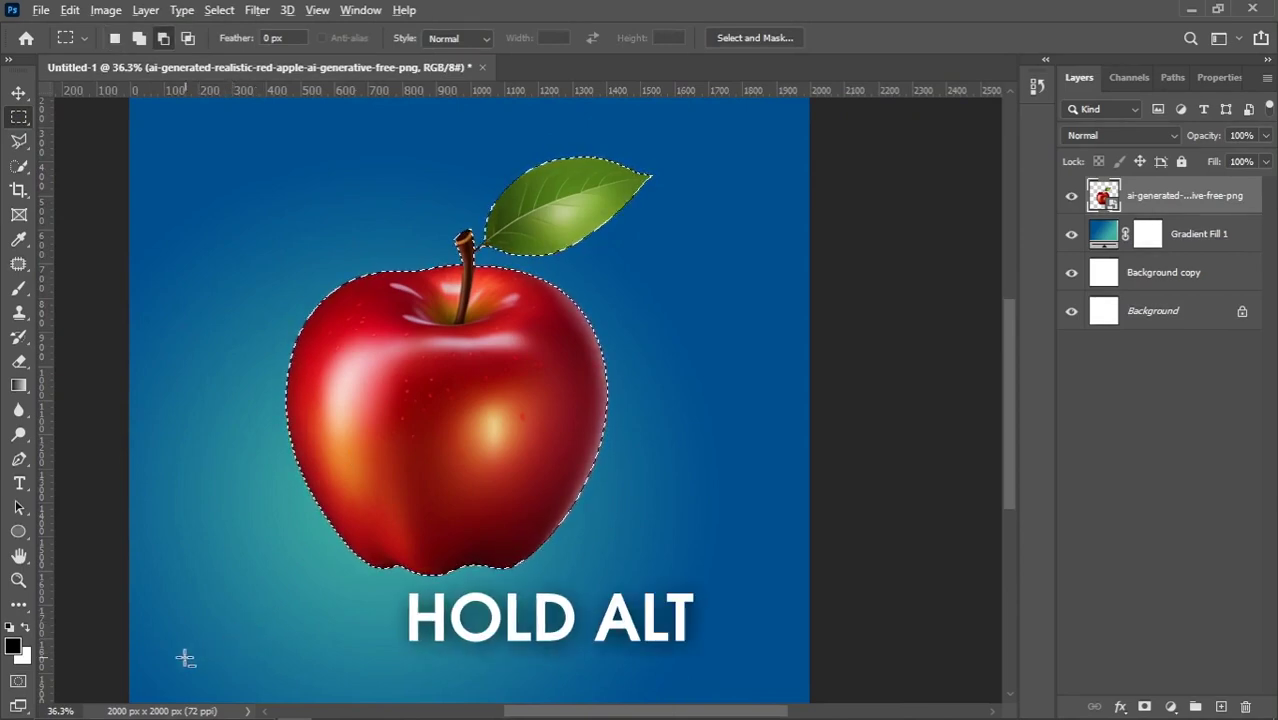
{"action": "left_click_drag", "start_coordinate": [185, 658], "coordinate": [765, 484]}
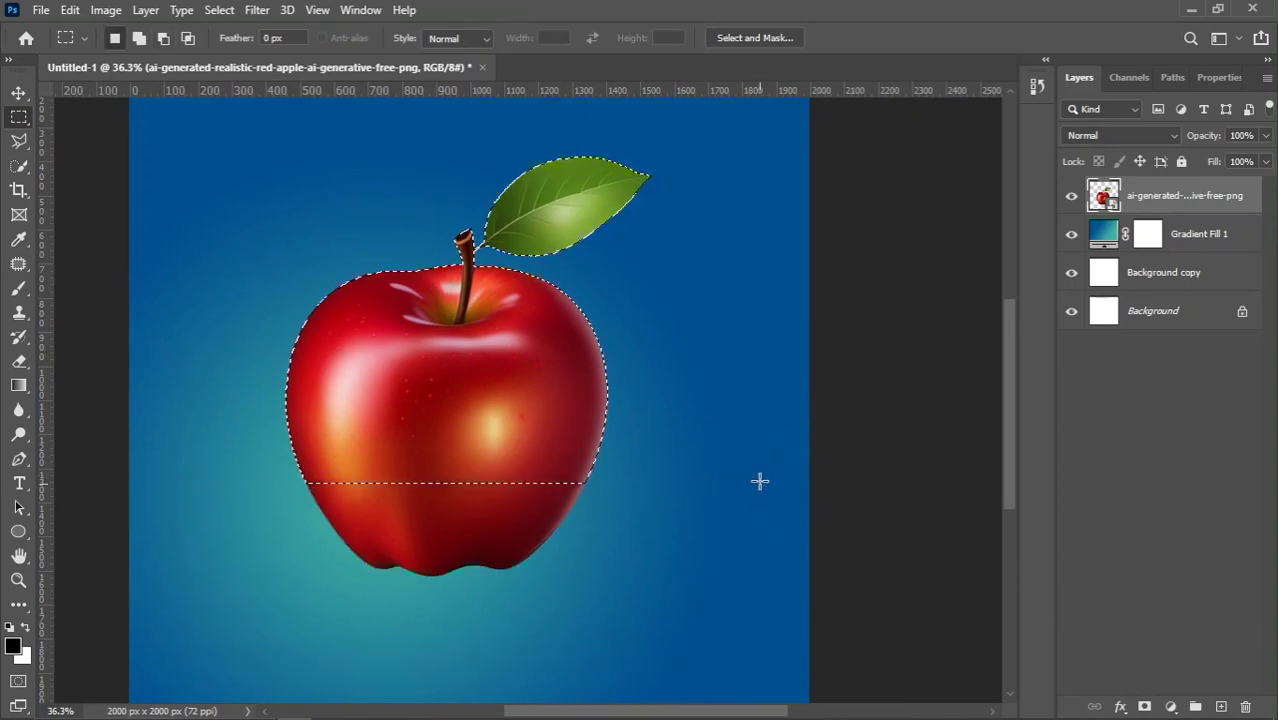
{"action": "scroll", "coordinate": [605, 202], "scroll_direction": "up", "scroll_amount": 5}
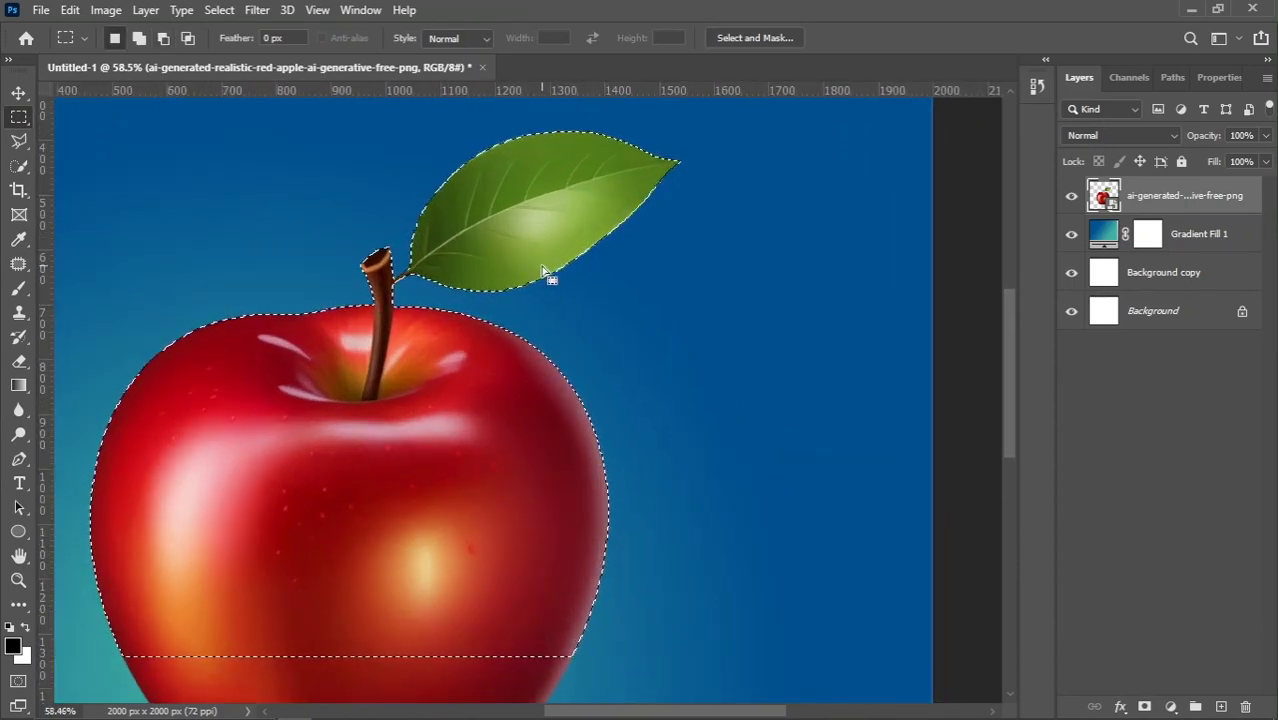
Subtract the green leaf from the apple selection using the Quick Selection tool with a 49 px brush
{"action": "left_click", "coordinate": [22, 168]}
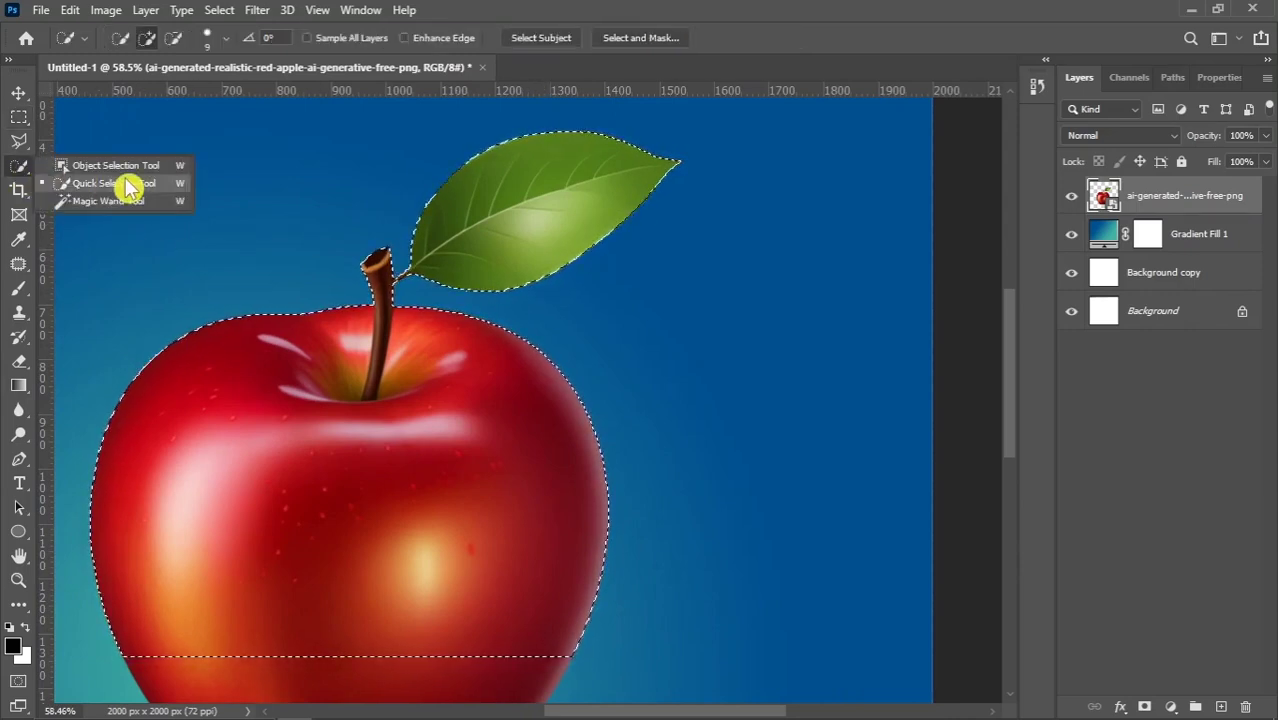
{"action": "left_click", "coordinate": [135, 186]}
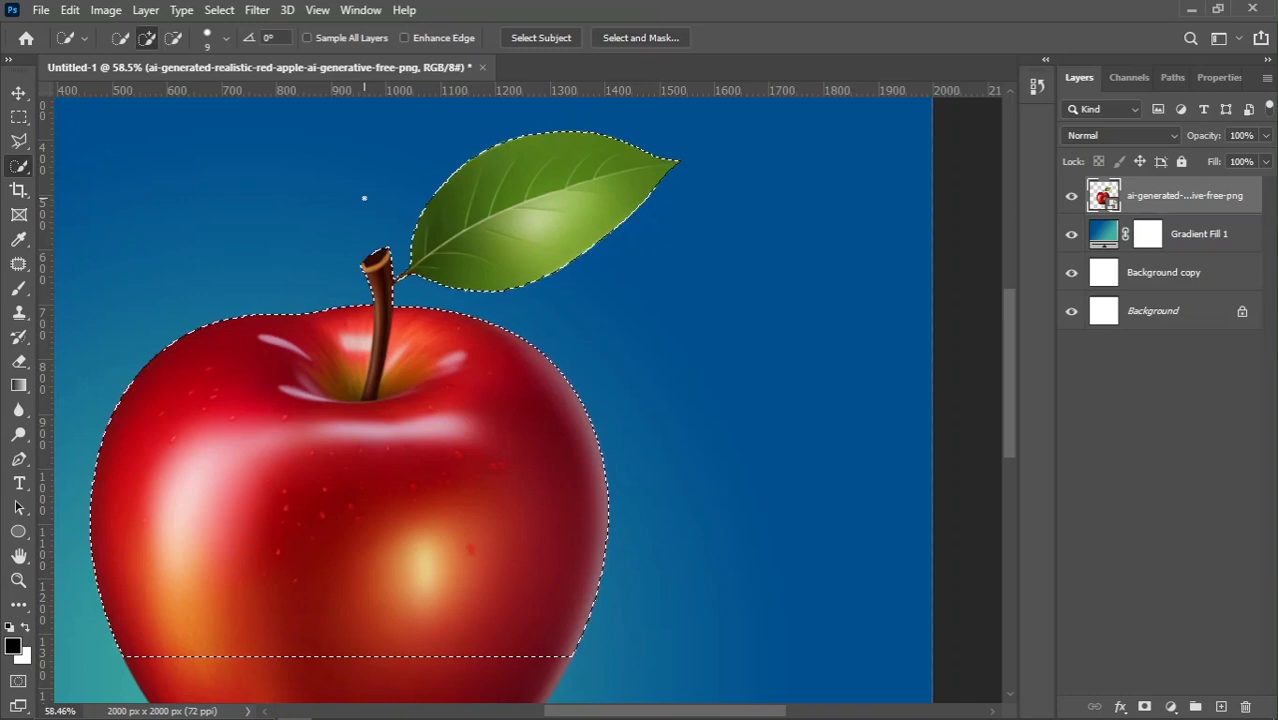
{"action": "key", "text": "bracketright"}
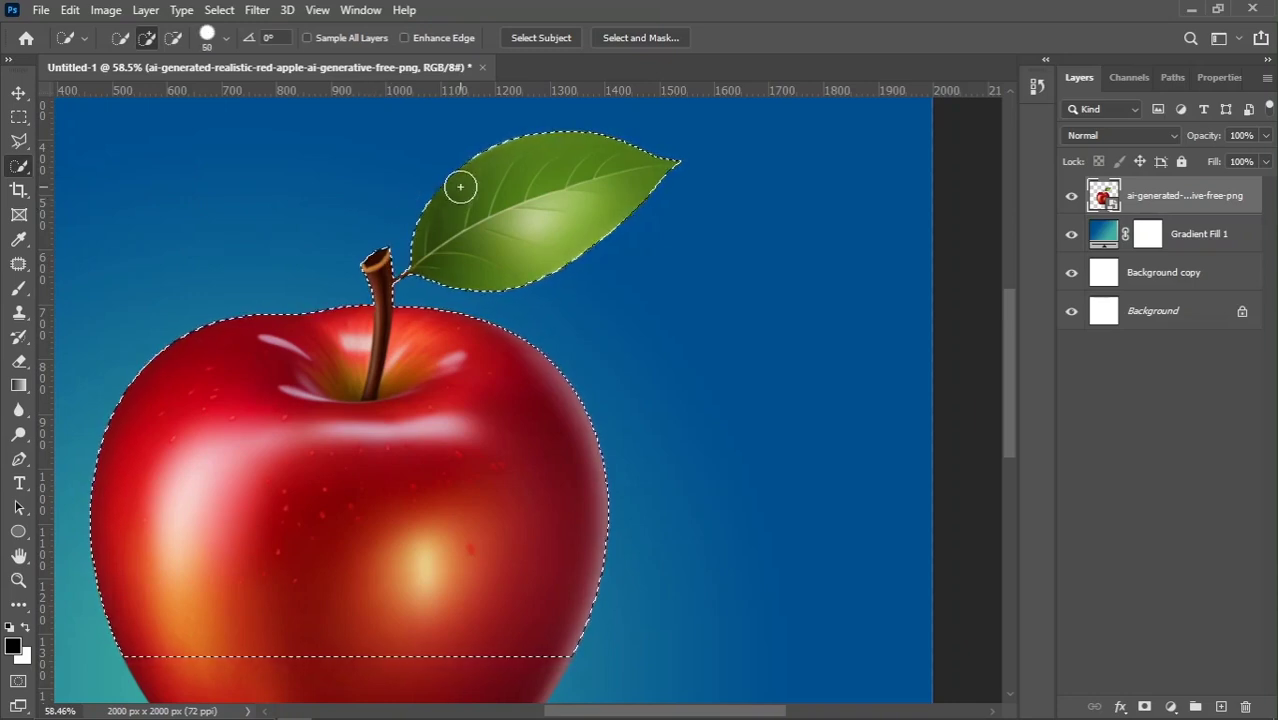
{"action": "left_click", "coordinate": [219, 41]}
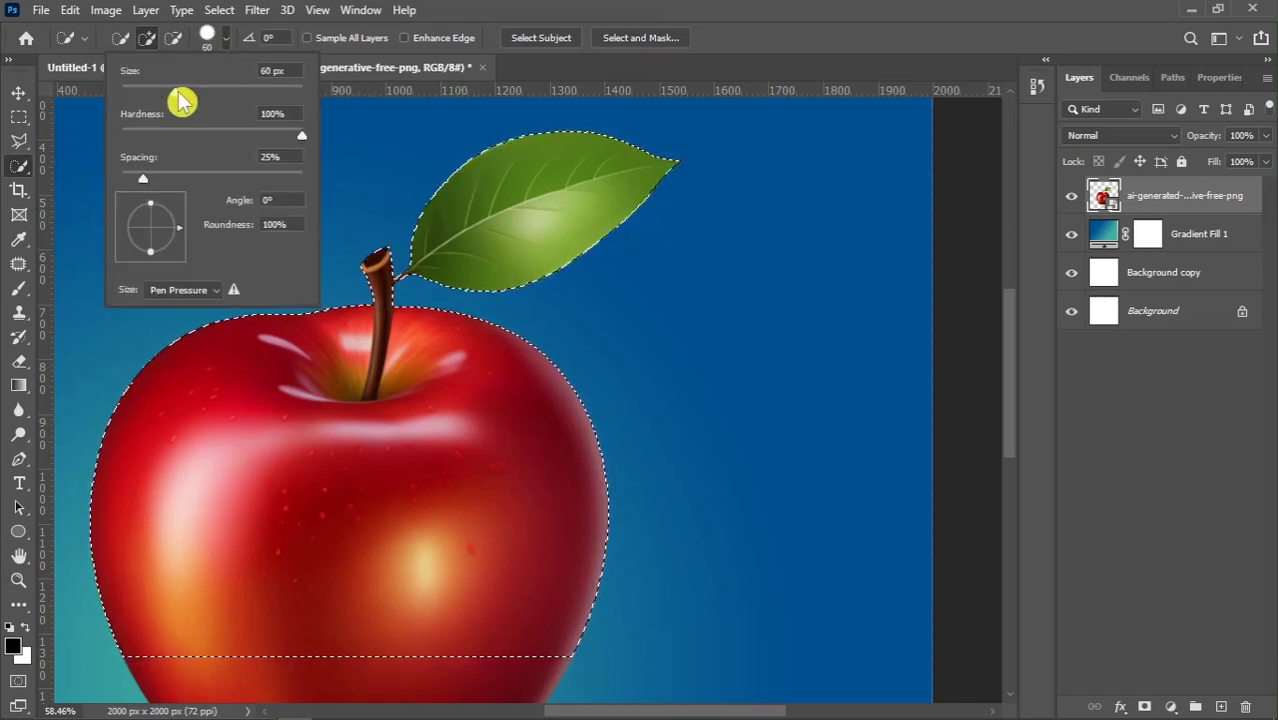
{"action": "left_click_drag", "start_coordinate": [166, 94], "coordinate": [164, 94]}
{"action": "left_click", "coordinate": [222, 43]}
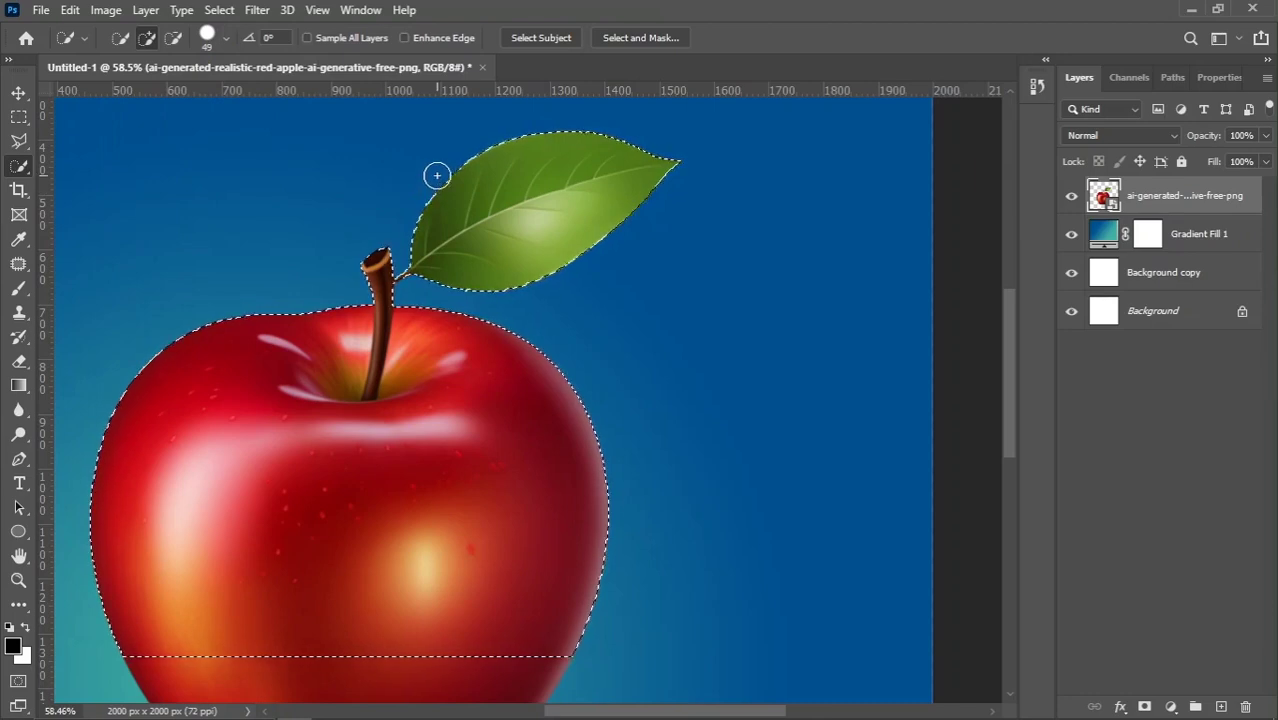
{"action": "left_click_drag", "start_coordinate": [431, 172], "coordinate": [492, 237]}
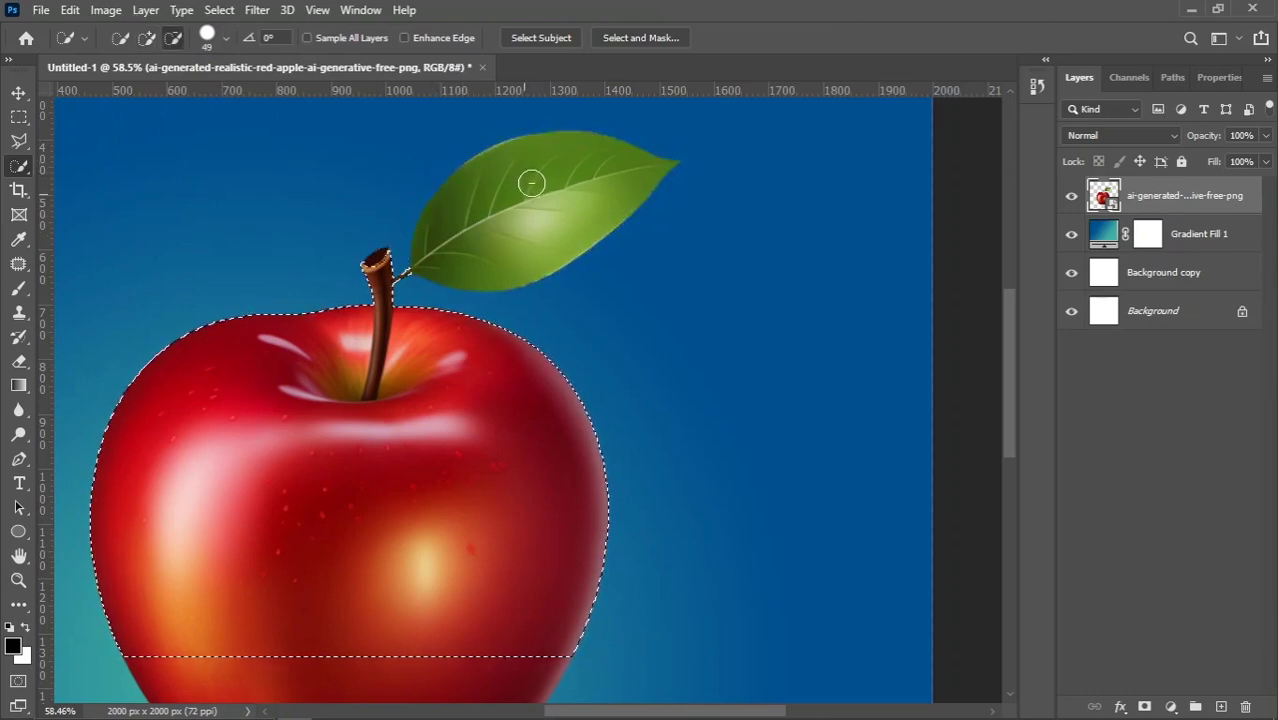
Subtract the leaf stalk and the whole apple stem down to its base from the selection, reducing the brush to 20 px
{"action": "scroll", "coordinate": [409, 281], "scroll_direction": "up", "scroll_amount": 4}
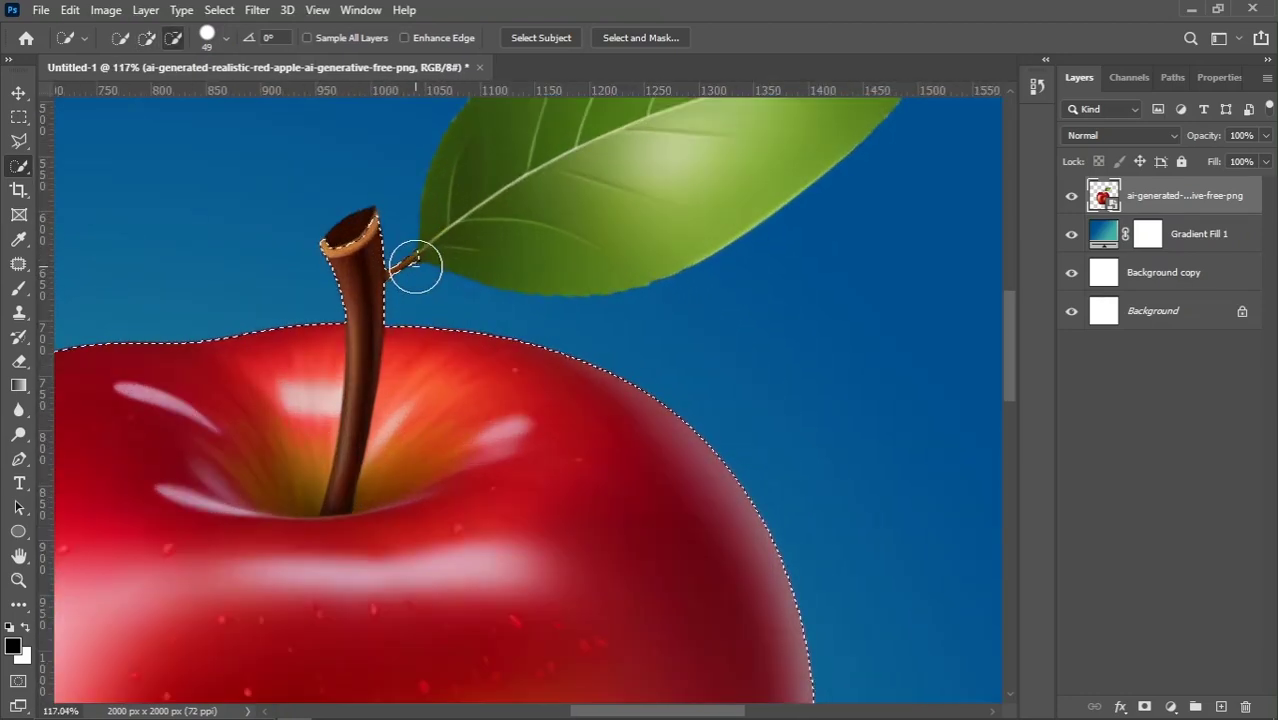
{"action": "left_click", "coordinate": [418, 278], "text": "alt"}
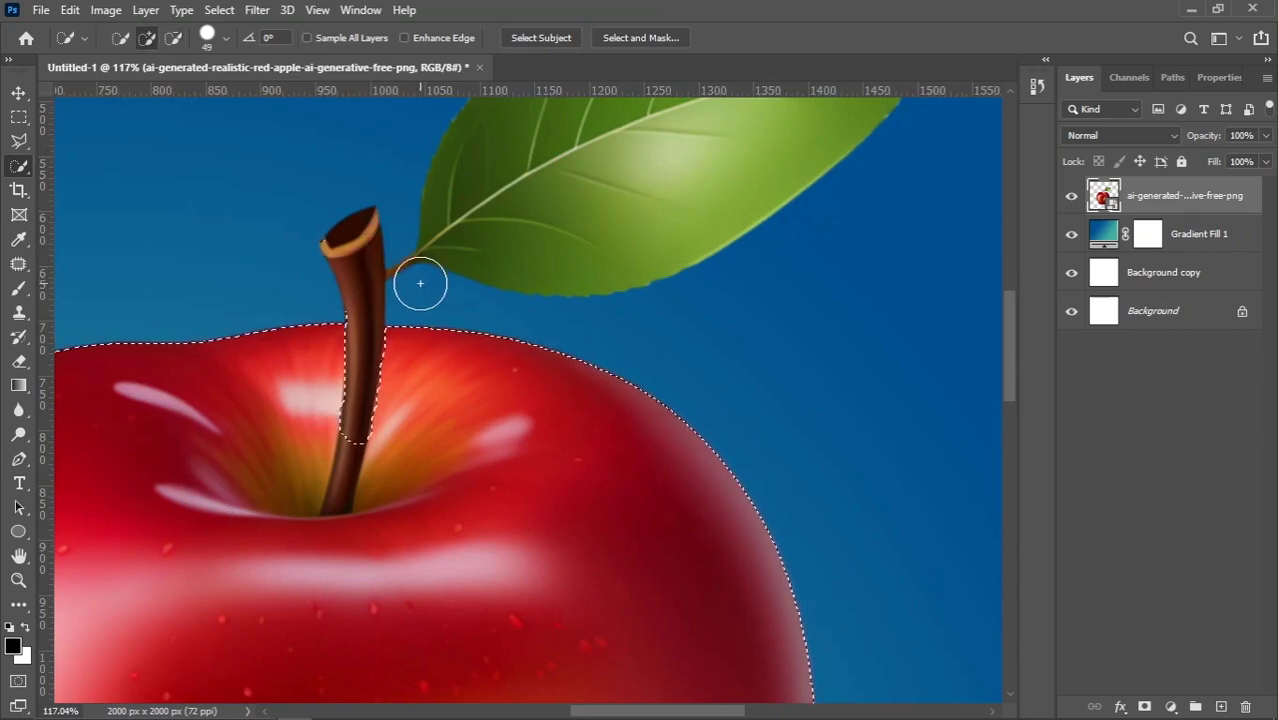
{"action": "key", "text": "bracketleft"}
{"action": "key", "text": "bracketleft"}
{"action": "key", "text": "bracketleft"}
{"action": "key", "text": "bracketleft"}
{"action": "key", "text": "bracketleft"}
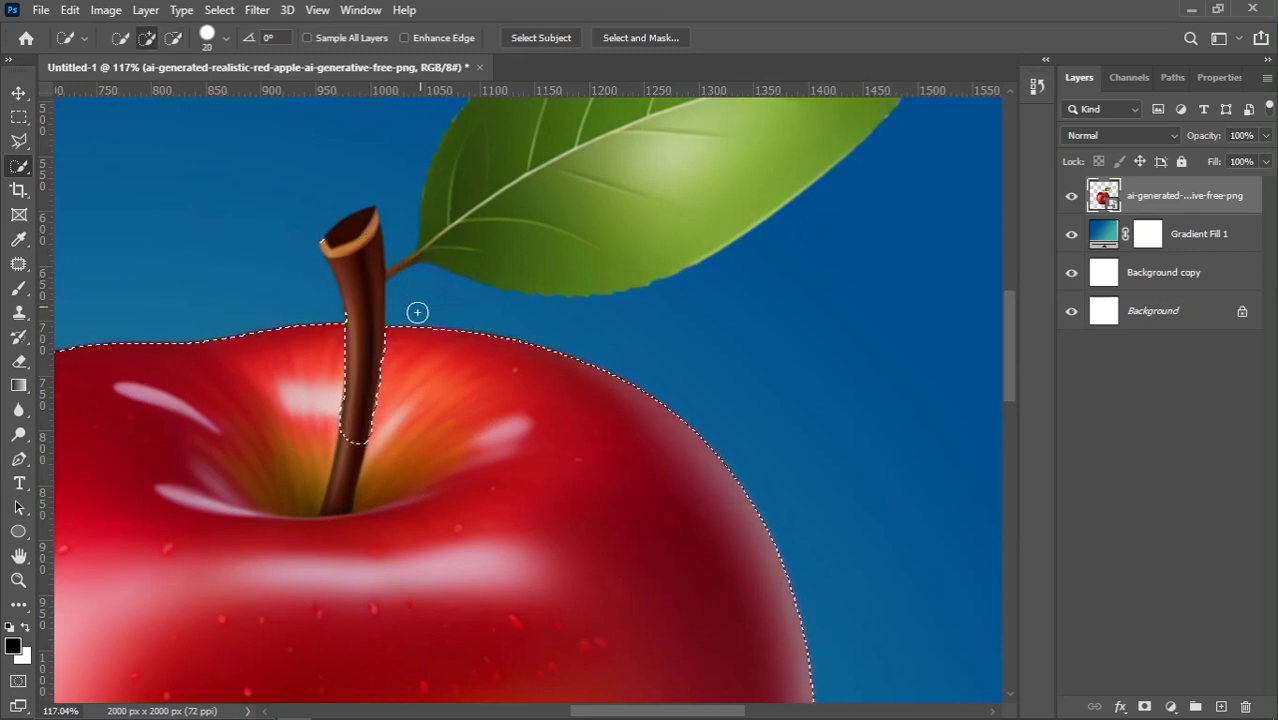
{"action": "scroll", "coordinate": [350, 476], "scroll_direction": "up", "scroll_amount": 3}
{"action": "mouse_move", "coordinate": [360, 412]}
{"action": "left_mouse_down"}
{"action": "mouse_move", "coordinate": [380, 308]}
{"action": "mouse_move", "coordinate": [362, 380]}
{"action": "left_mouse_up"}
{"action": "scroll", "coordinate": [347, 358], "scroll_direction": "up", "scroll_amount": 2}
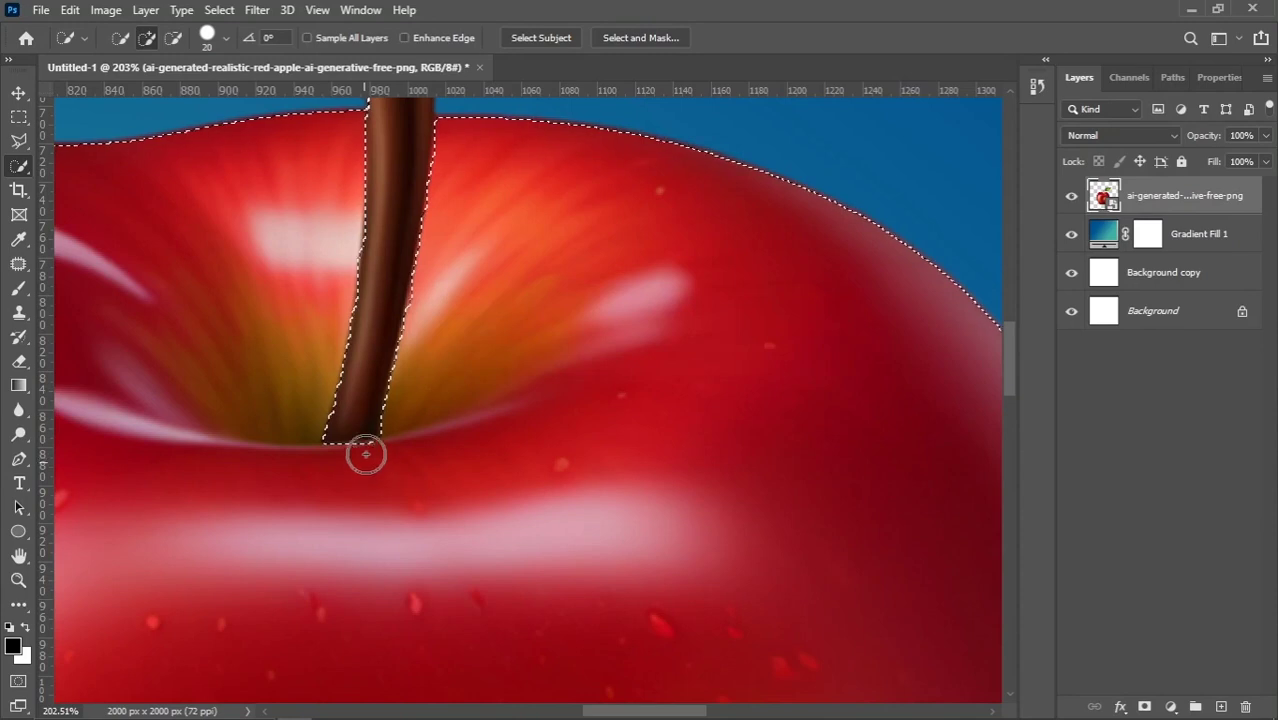
{"action": "scroll", "coordinate": [382, 393], "scroll_direction": "down", "scroll_amount": 1}
{"action": "scroll", "coordinate": [380, 125], "scroll_direction": "up", "scroll_amount": 4}
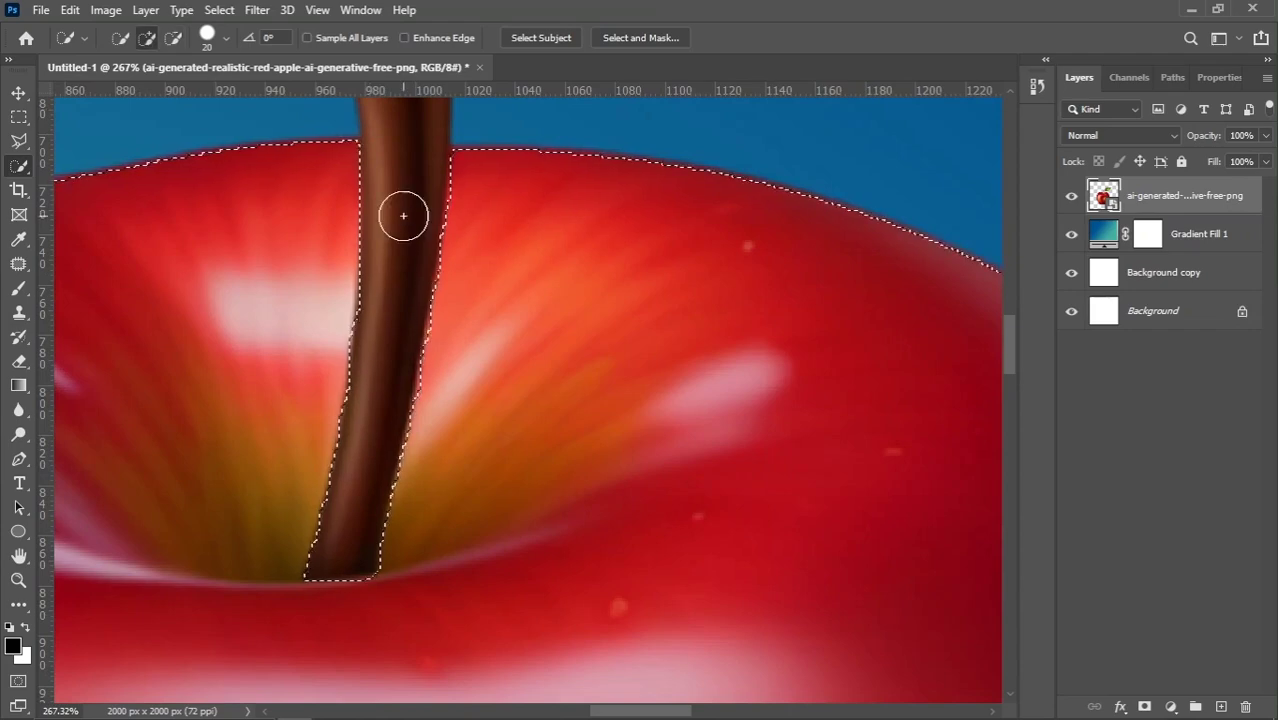
Add a layer mask to the apple layer from the current selection
{"action": "scroll", "coordinate": [402, 214], "scroll_direction": "down", "scroll_amount": 6}
{"action": "scroll", "coordinate": [403, 215], "scroll_direction": "down", "scroll_amount": 4}
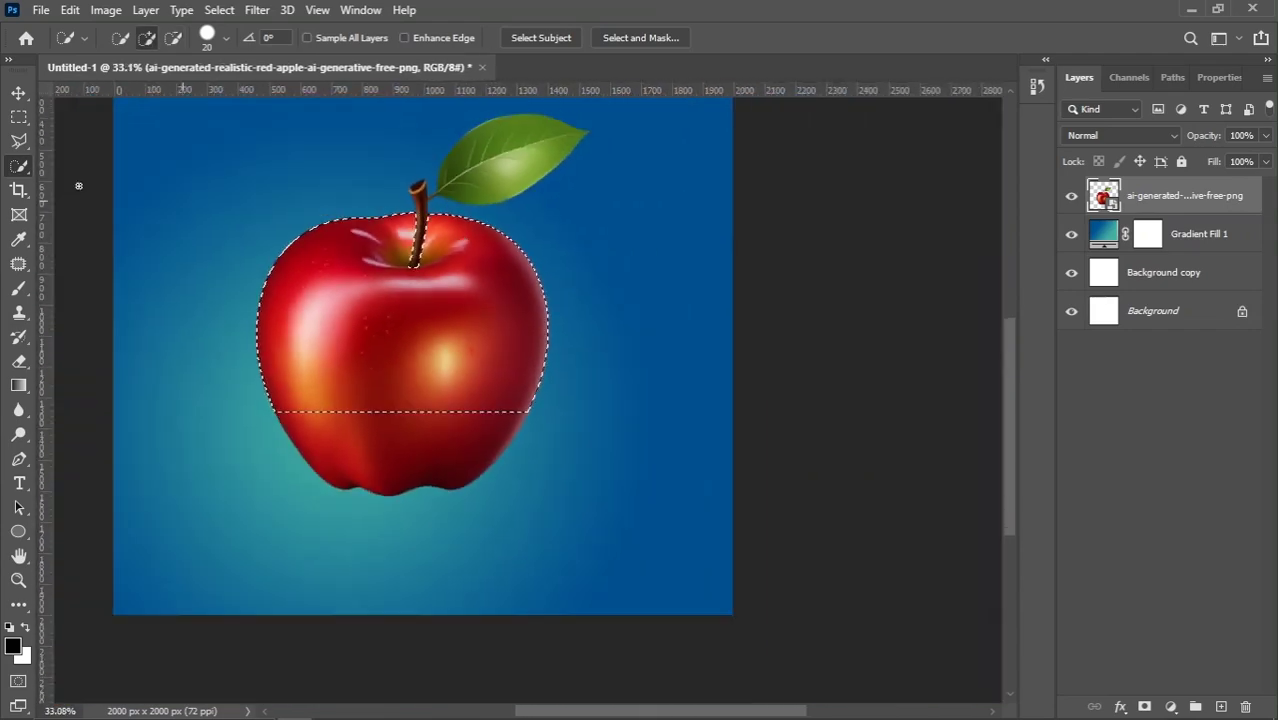
{"action": "left_click", "coordinate": [18, 93]}
{"action": "scroll", "coordinate": [418, 303], "scroll_direction": "down", "scroll_amount": 3}
{"action": "scroll", "coordinate": [590, 405], "scroll_direction": "up", "scroll_amount": 3}
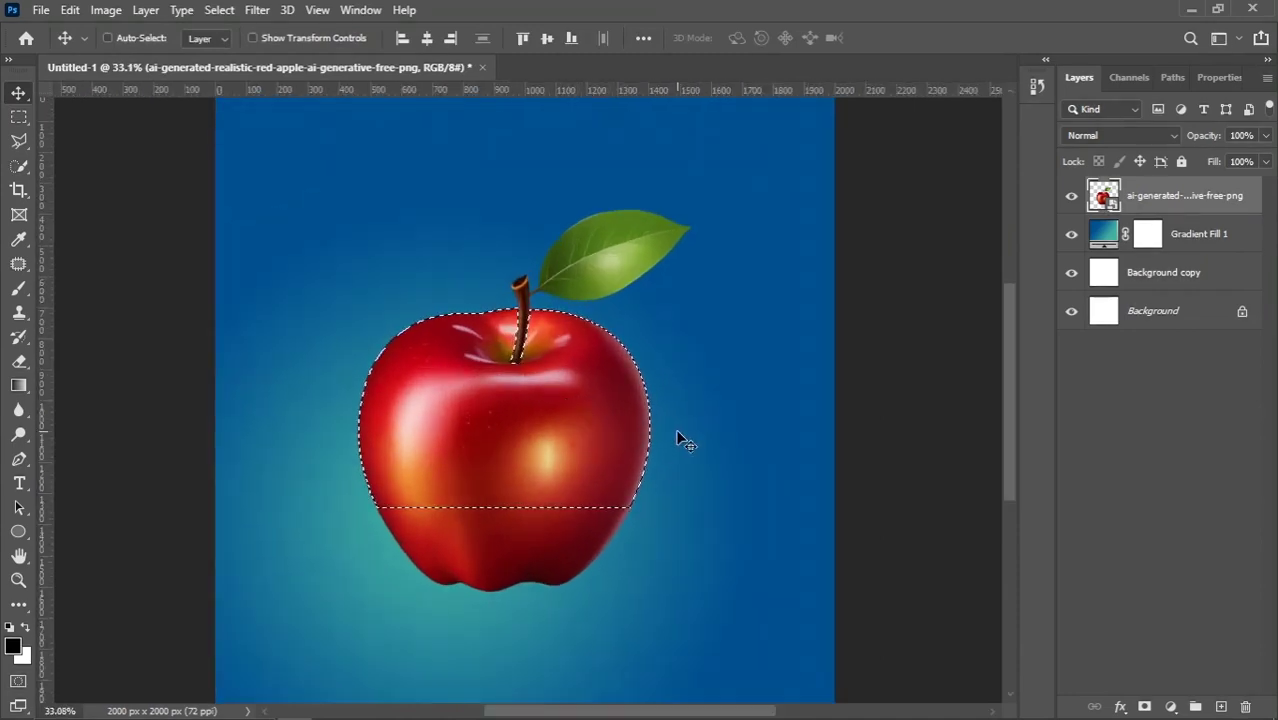
{"action": "scroll", "coordinate": [586, 405], "scroll_direction": "down", "scroll_amount": 2}
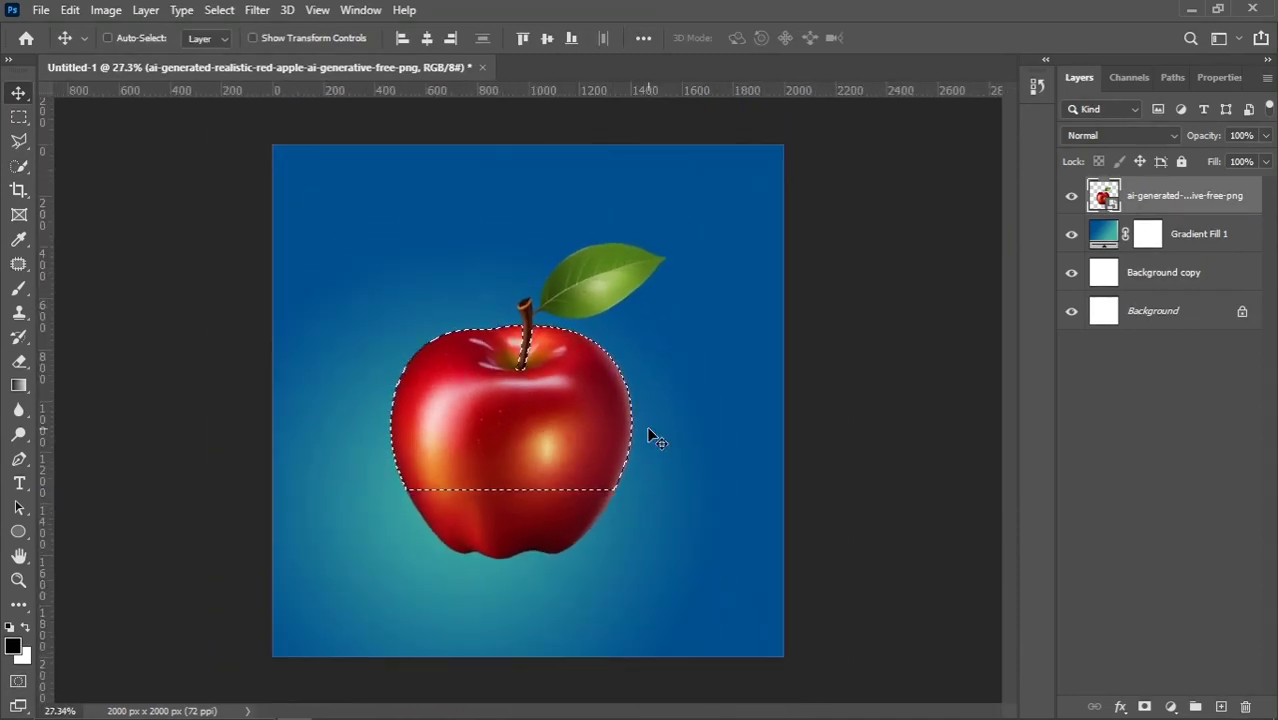
{"action": "scroll", "coordinate": [622, 428], "scroll_direction": "up", "scroll_amount": 1}
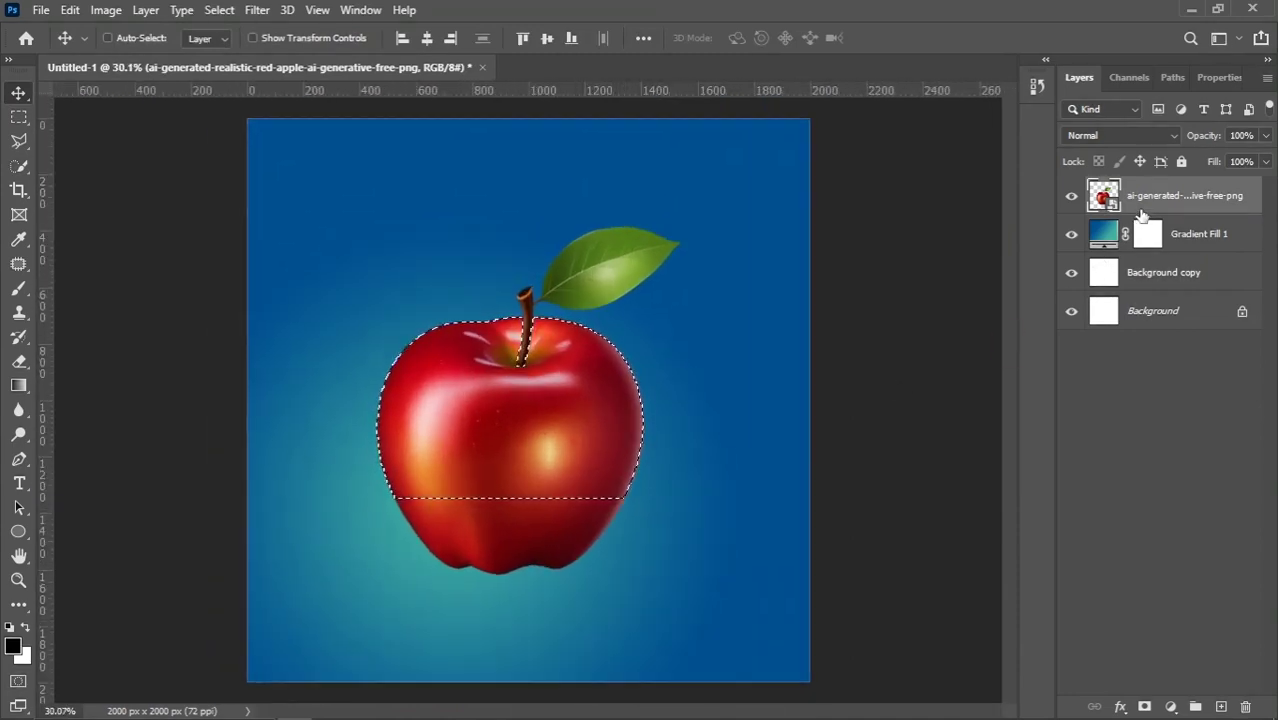
{"action": "left_click", "coordinate": [1146, 707]}
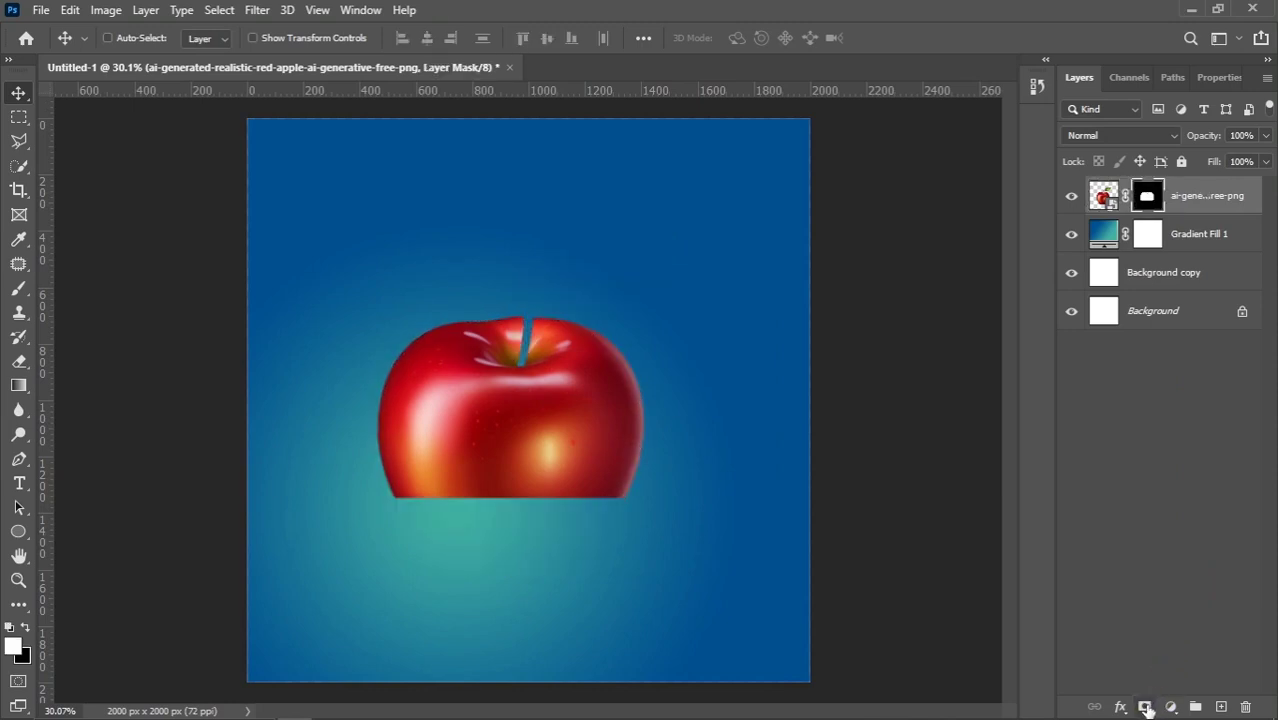
{"action": "left_click_drag", "start_coordinate": [1193, 210], "coordinate": [1221, 707]}
{"action": "left_click", "coordinate": [1147, 237]}
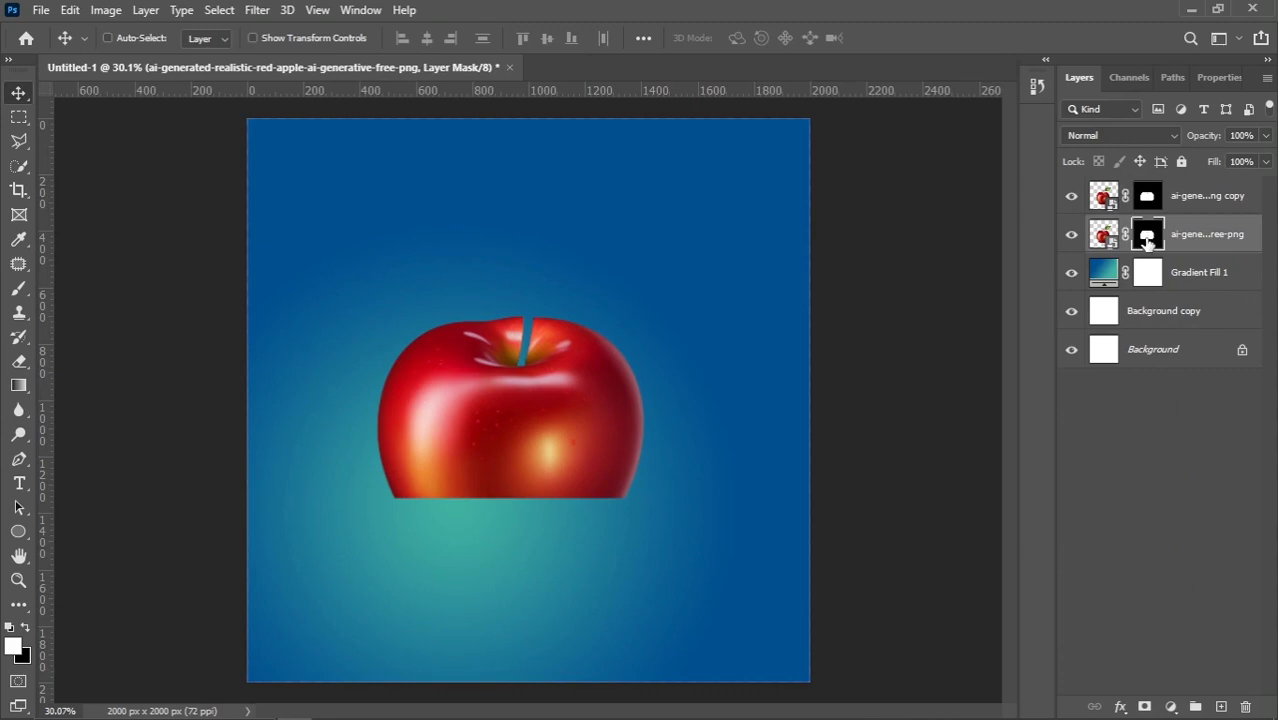
{"action": "right_click", "coordinate": [1147, 240]}
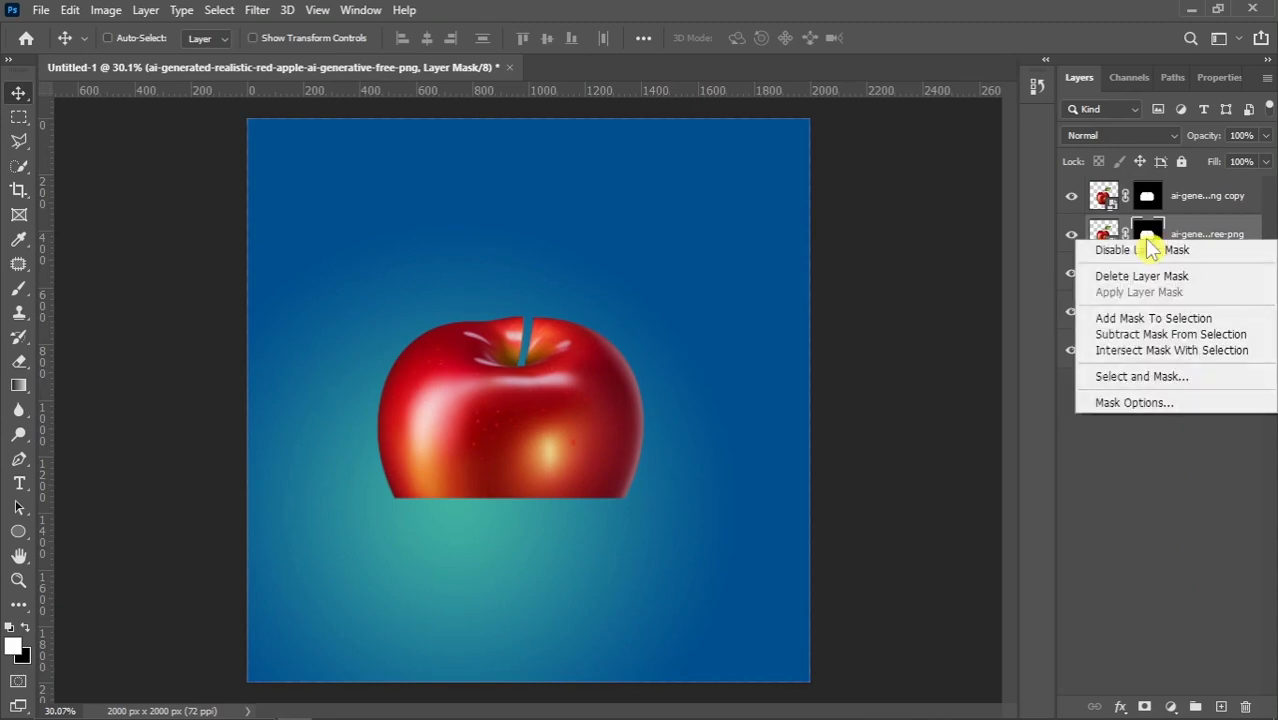
{"action": "left_click", "coordinate": [1147, 238]}
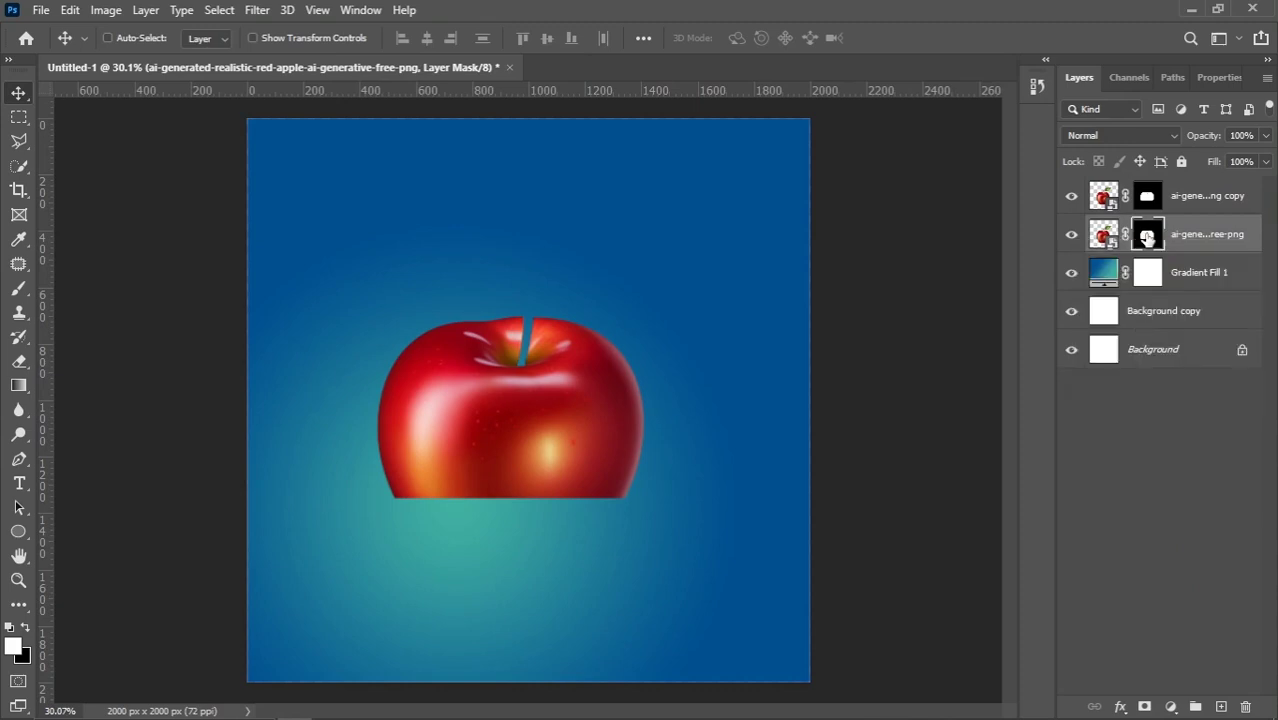
{"action": "left_click", "coordinate": [222, 14]}
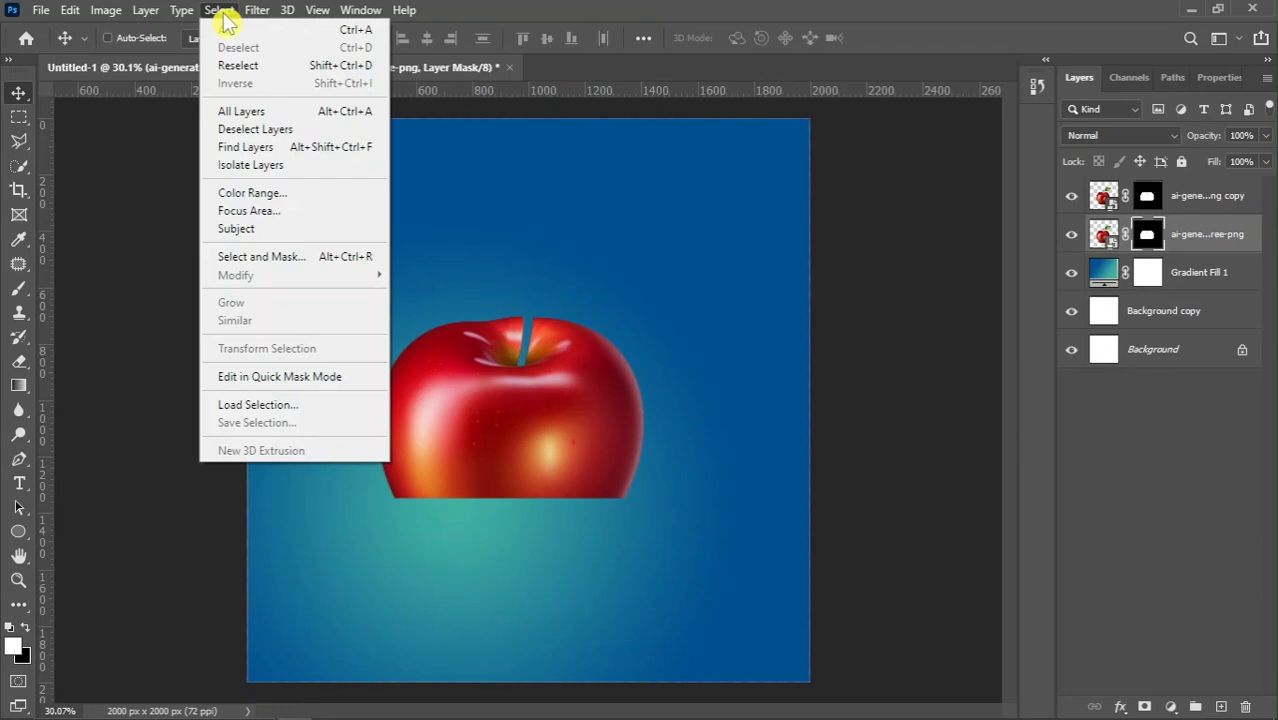
{"action": "left_click", "coordinate": [223, 15]}
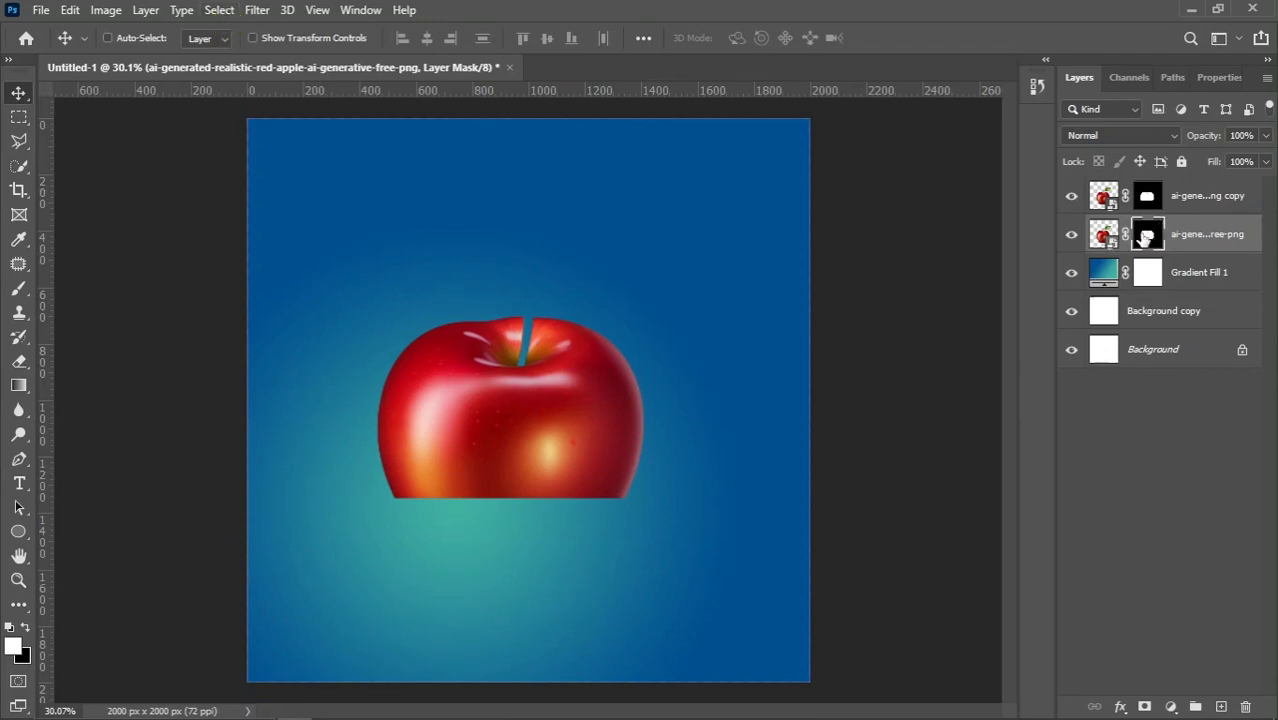
{"action": "left_click", "coordinate": [1105, 238]}
{"action": "left_click", "coordinate": [220, 12]}
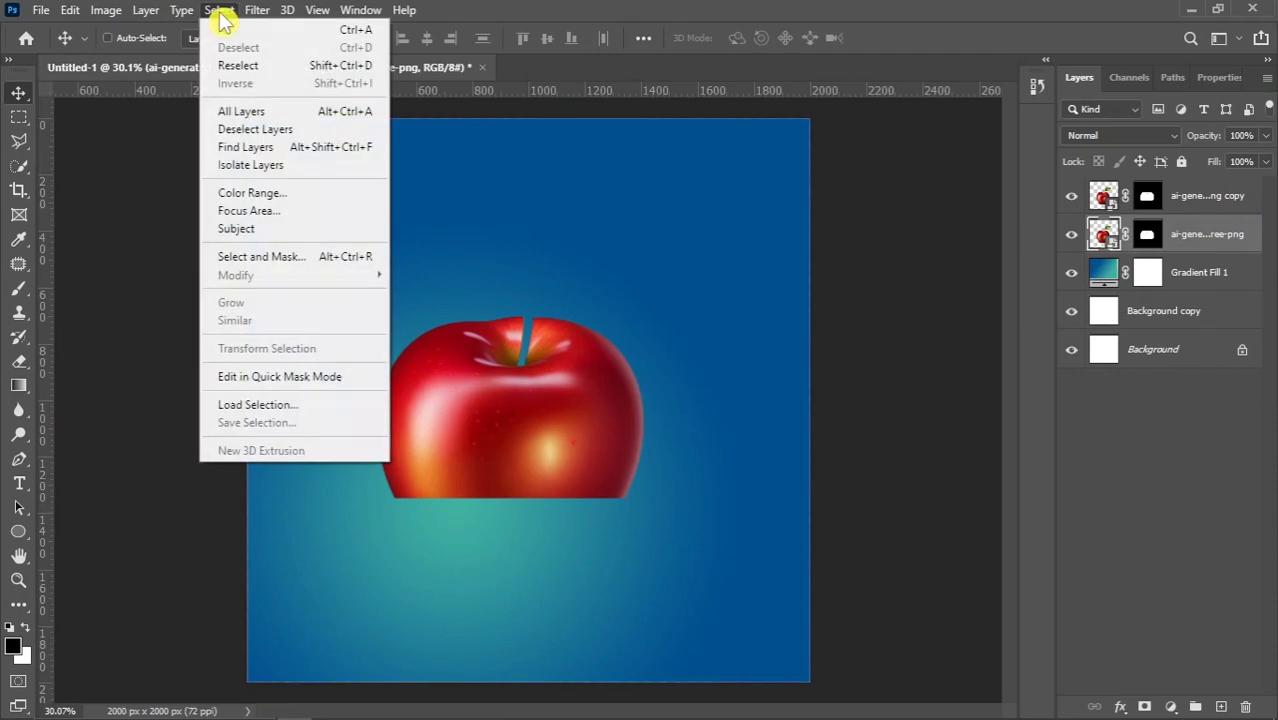
{"action": "left_click", "coordinate": [220, 12]}
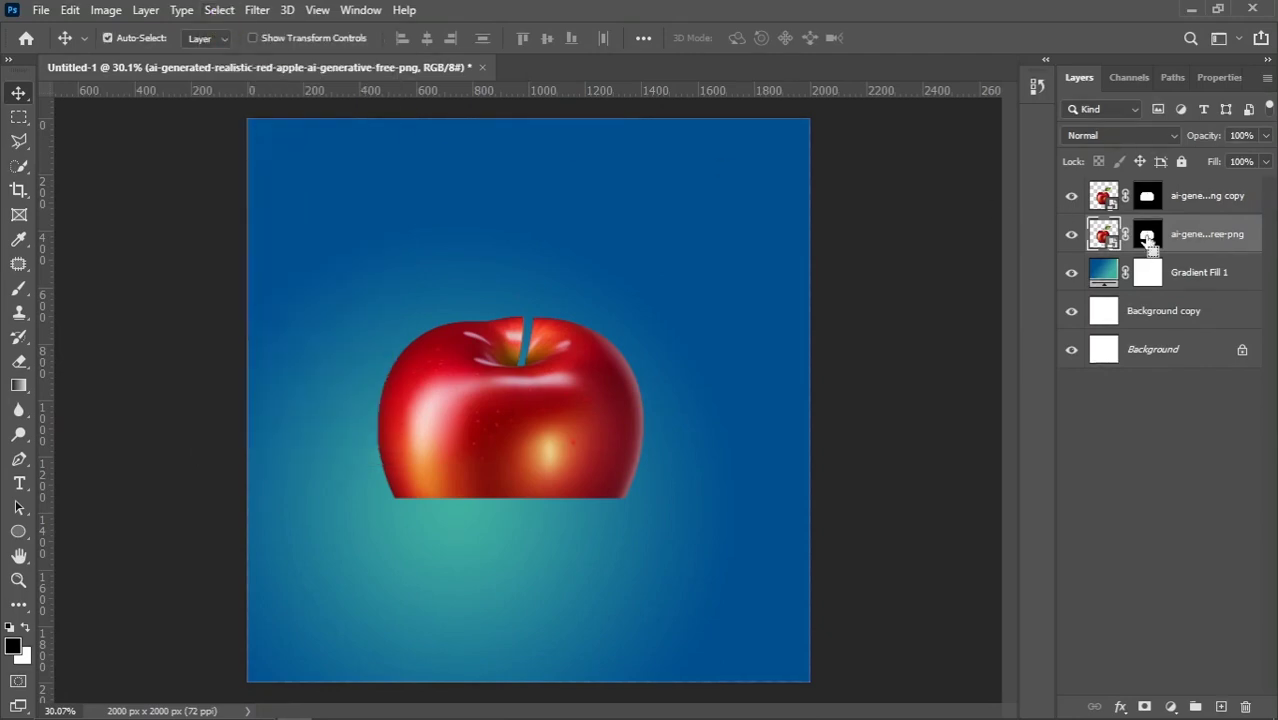
{"action": "key", "text": "ctrl+z"}
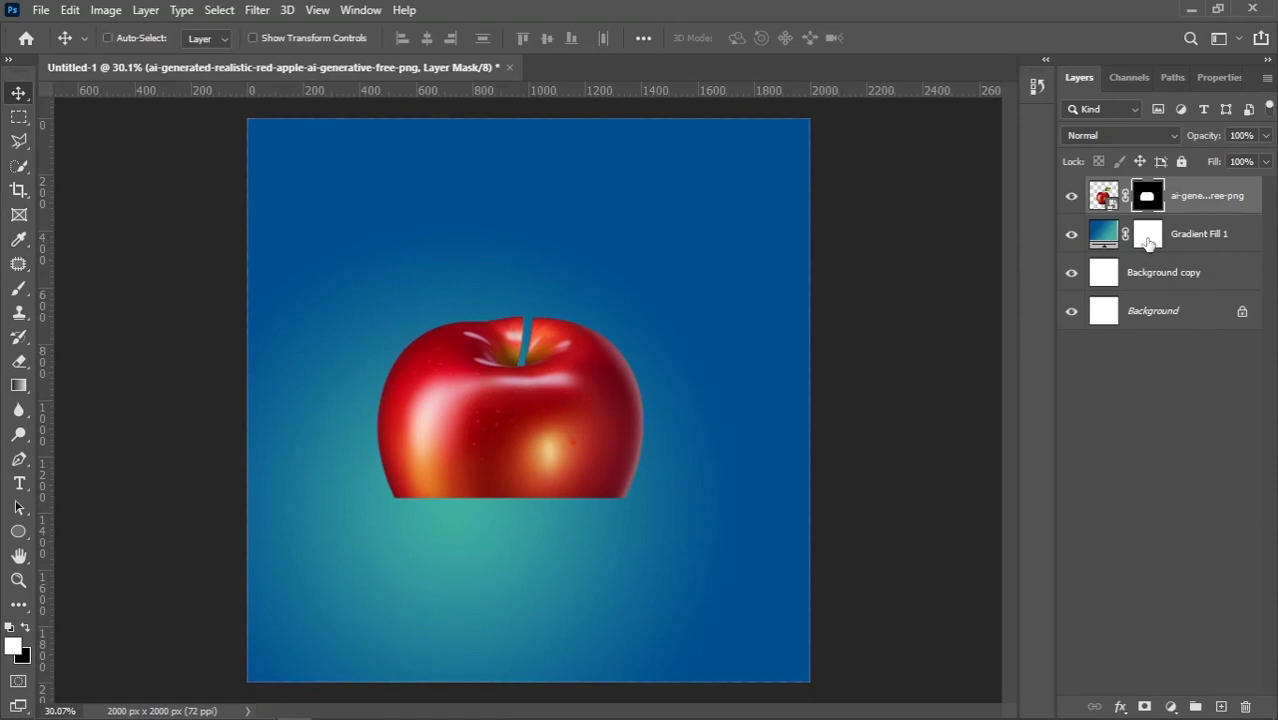
Duplicate the masked apple layer and invert the layer mask of the original below it
{"action": "left_click_drag", "start_coordinate": [1168, 205], "coordinate": [1221, 707]}
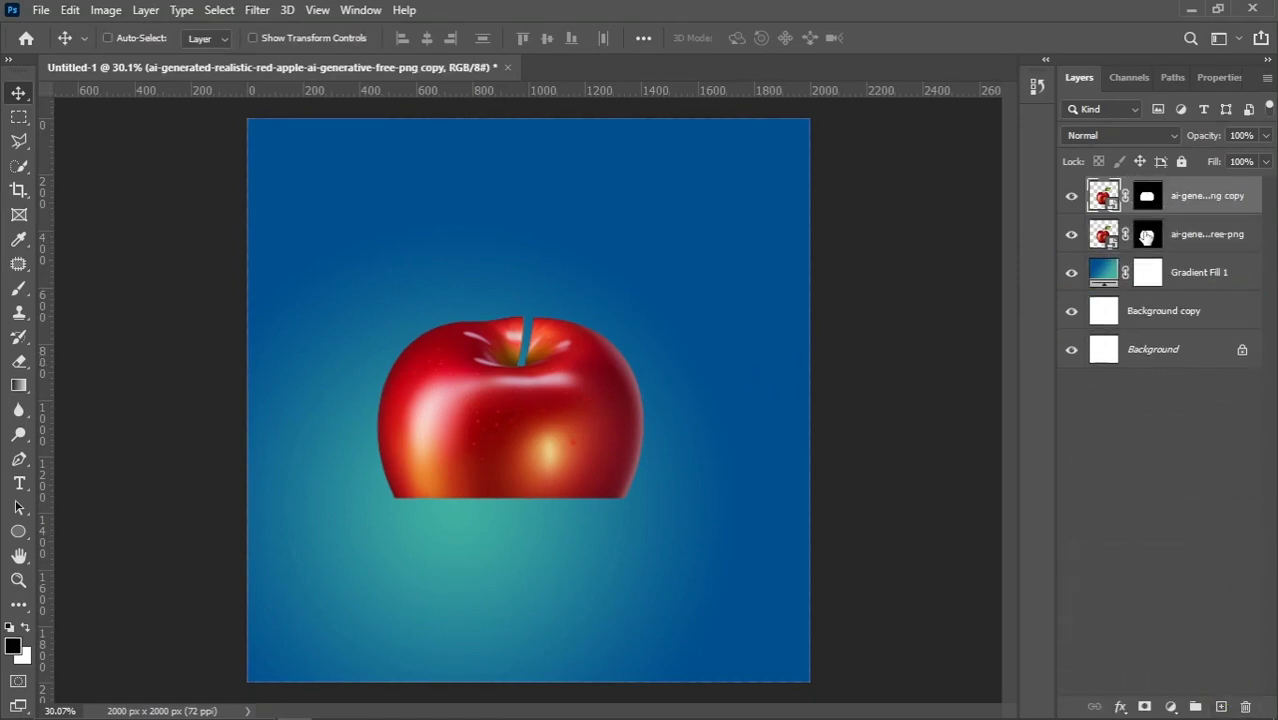
{"action": "left_click", "coordinate": [1147, 236]}
{"action": "key", "text": "ctrl+i"}
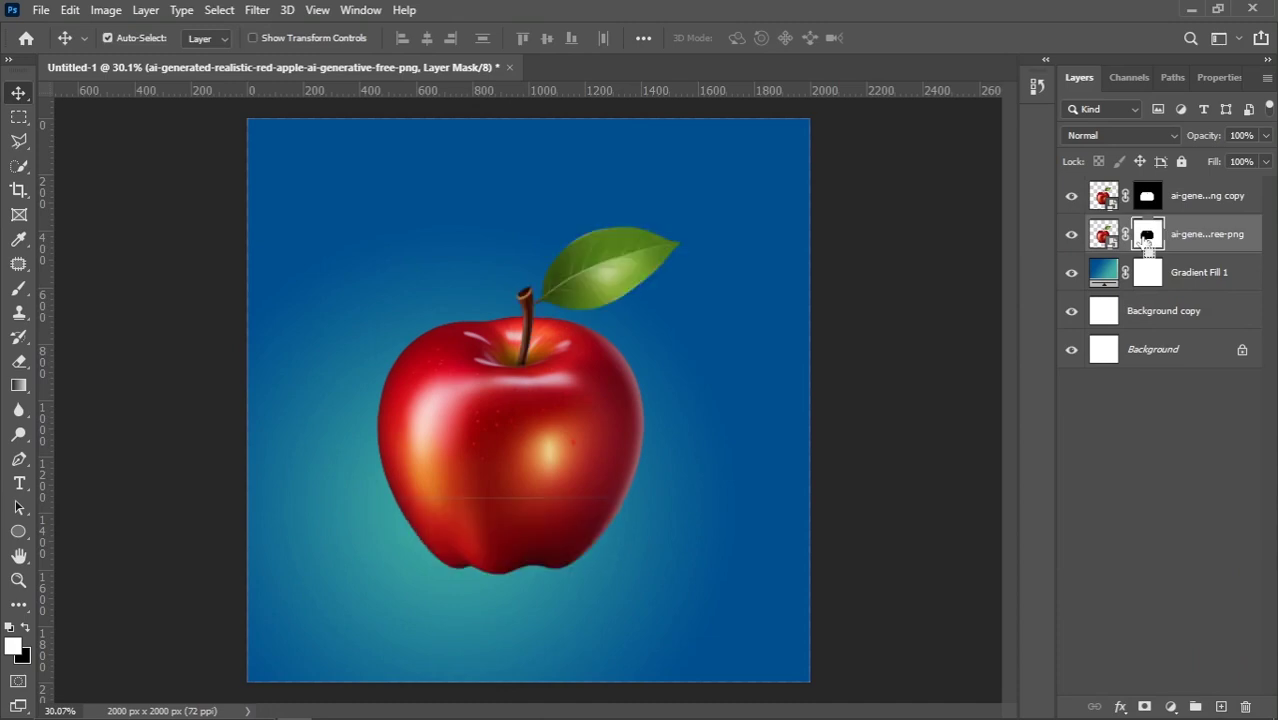
Toggle the visibility of the apple copy layer to compare the two parts, leaving the copy hidden
{"action": "scroll", "coordinate": [650, 485], "scroll_direction": "up", "scroll_amount": 1}
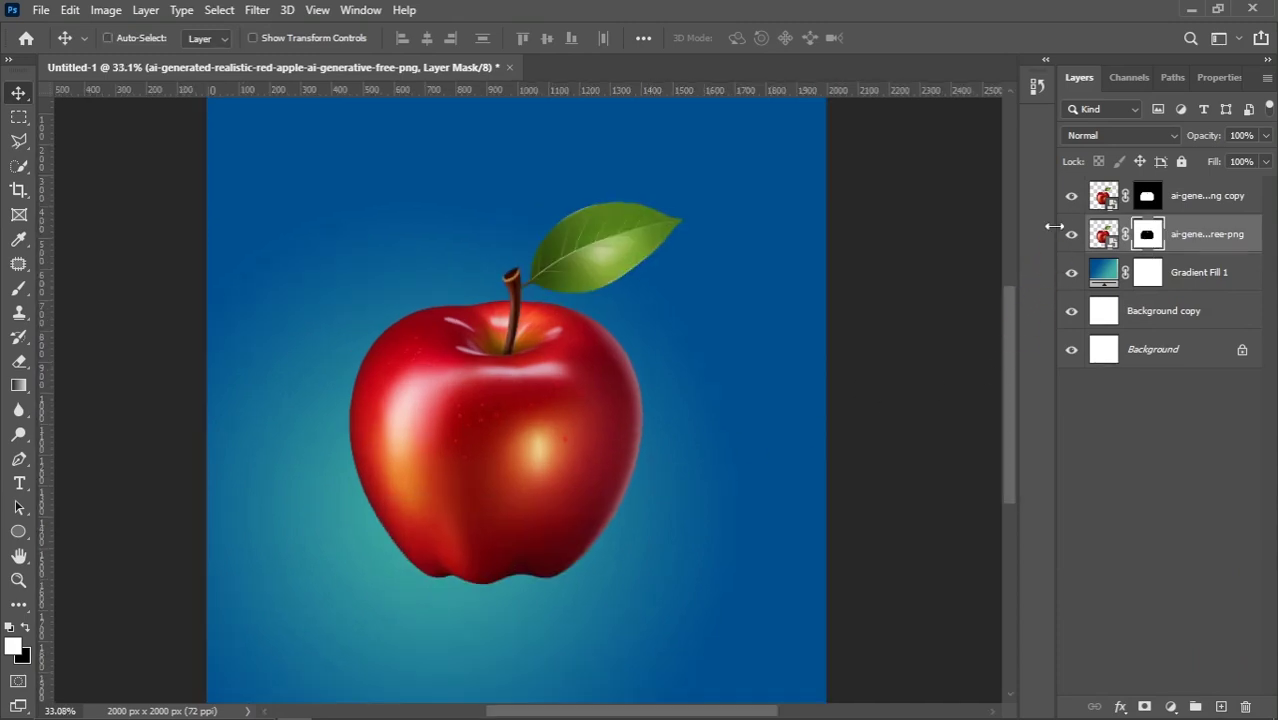
{"action": "left_click", "coordinate": [1069, 200]}
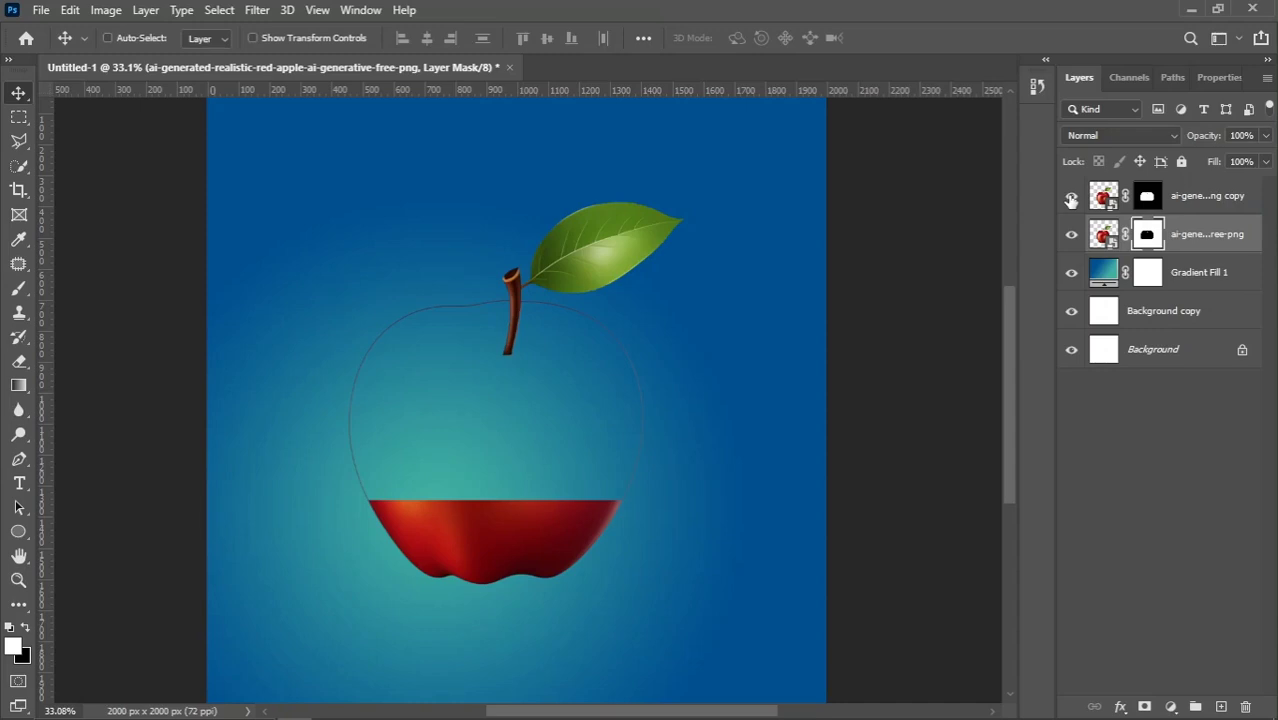
{"action": "left_click", "coordinate": [1070, 200]}
{"action": "left_click", "coordinate": [1069, 202]}
{"action": "scroll", "coordinate": [663, 520], "scroll_direction": "up", "scroll_amount": 2}
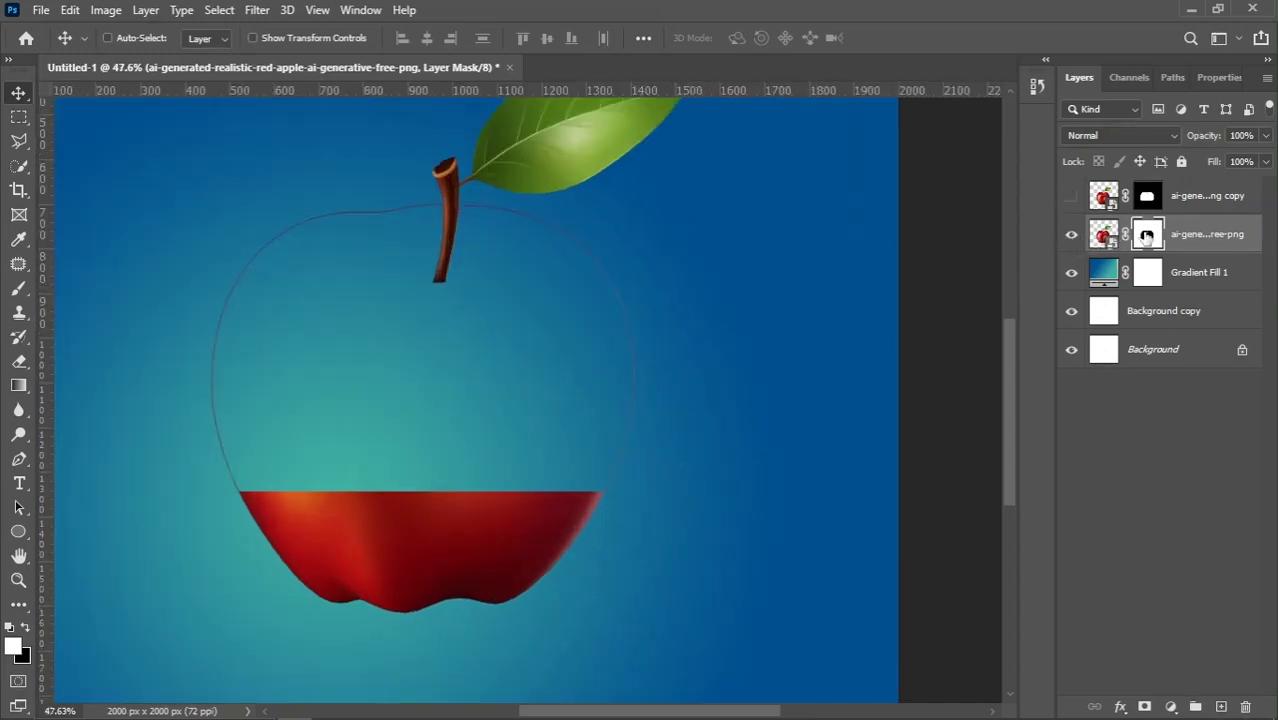
Set up the Eraser tool with a 51 px brush at 100% opacity and 100% flow
{"action": "left_click", "coordinate": [22, 363]}
{"action": "left_click", "coordinate": [74, 361]}
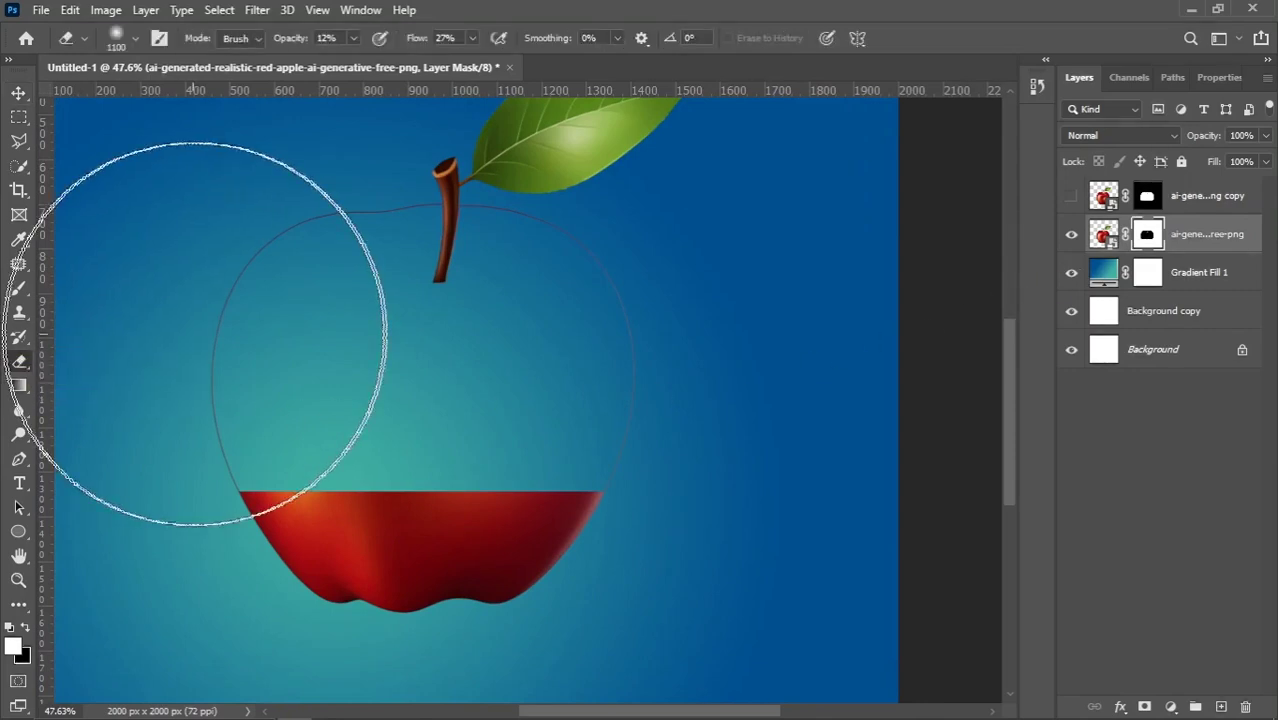
{"action": "left_click", "coordinate": [135, 39]}
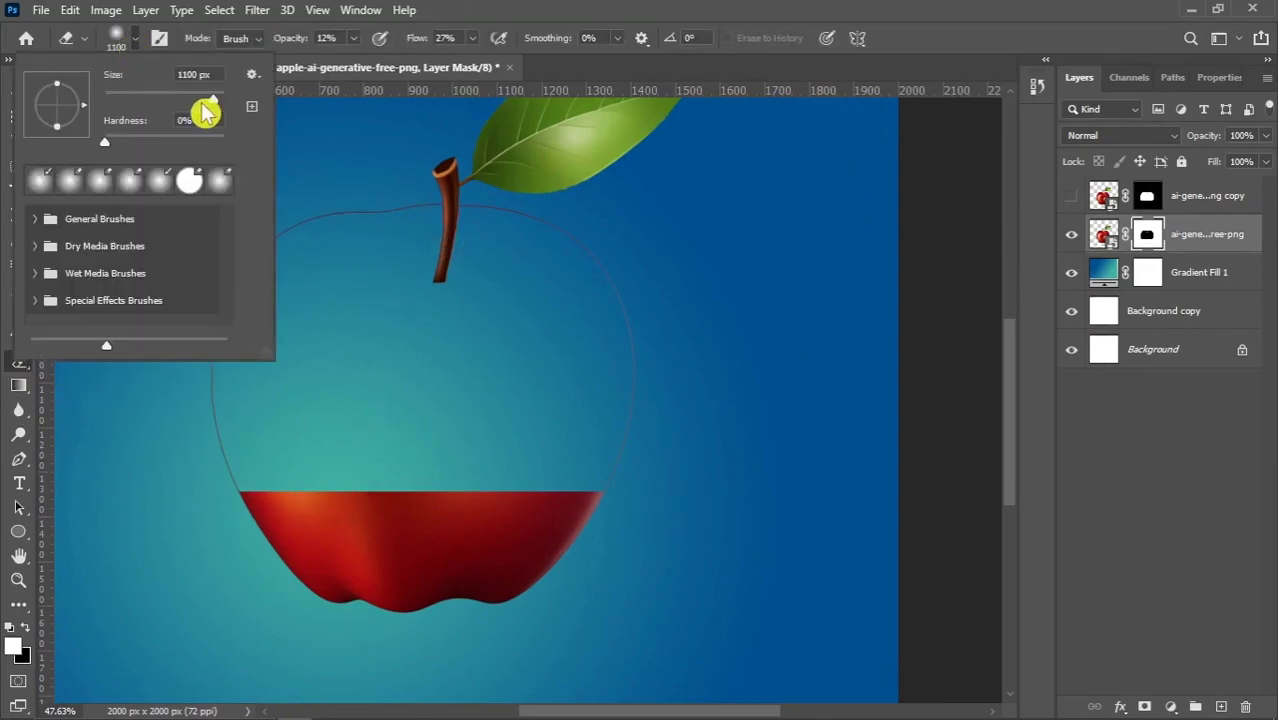
{"action": "left_click_drag", "start_coordinate": [201, 104], "coordinate": [140, 104]}
{"action": "left_click", "coordinate": [128, 46]}
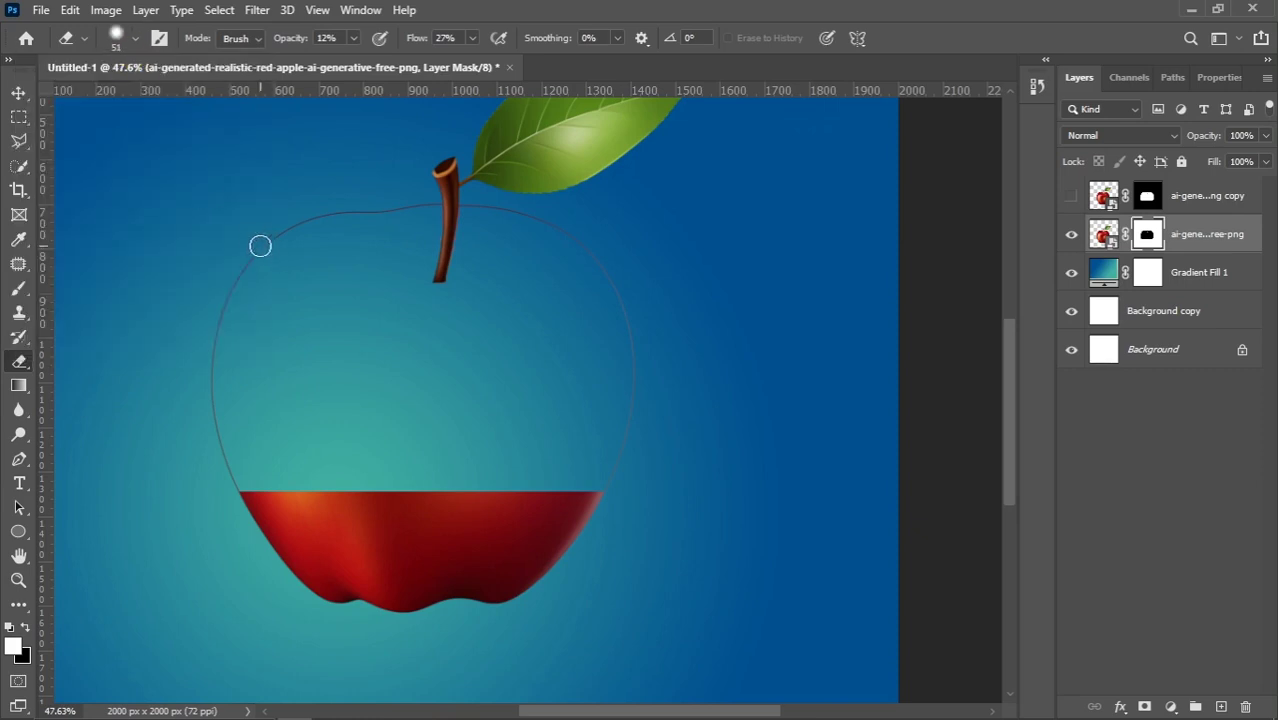
{"action": "left_click_drag", "start_coordinate": [294, 48], "coordinate": [706, 56]}
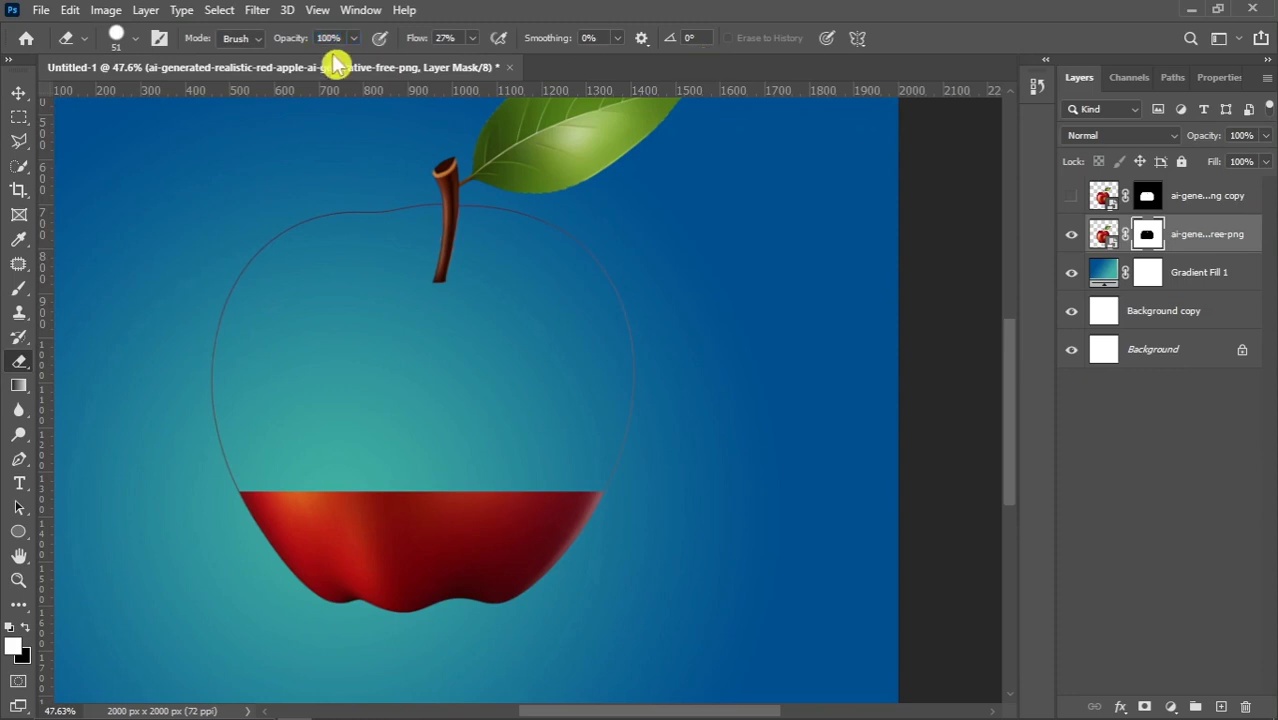
{"action": "left_click_drag", "start_coordinate": [416, 45], "coordinate": [814, 47]}
Erase the thin leftover outline along the left side of the apple on the original layer's mask, down to the red base
{"action": "scroll", "coordinate": [462, 230], "scroll_direction": "up", "scroll_amount": 5}
{"action": "scroll", "coordinate": [433, 221], "scroll_direction": "up", "scroll_amount": 2}
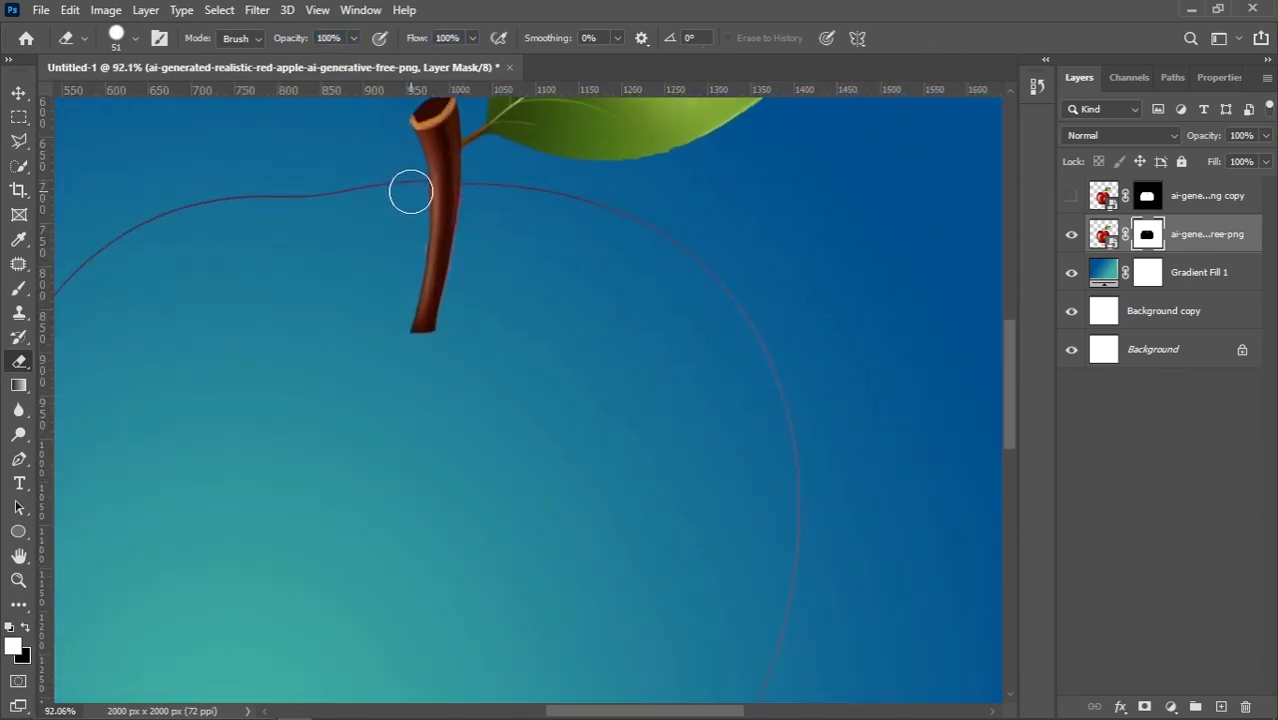
{"action": "left_click_drag", "start_coordinate": [146, 213], "coordinate": [284, 179]}
{"action": "scroll", "coordinate": [345, 217], "scroll_direction": "down", "scroll_amount": 3}
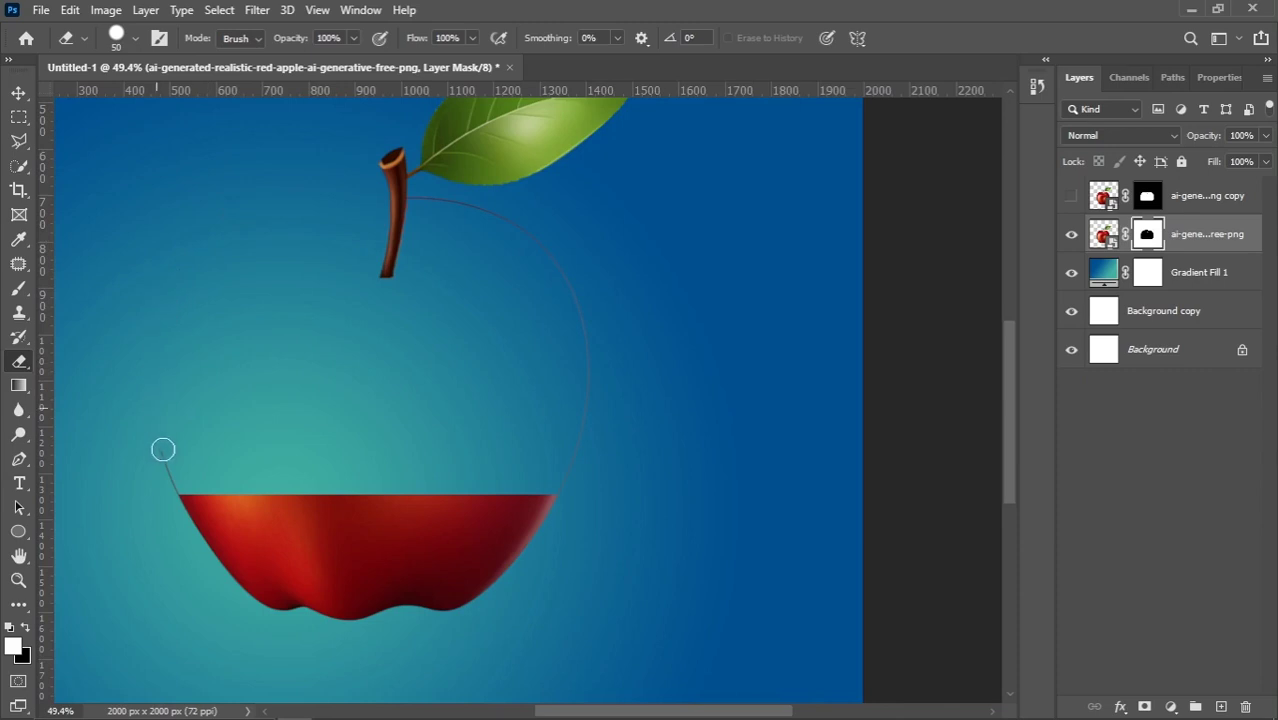
{"action": "scroll", "coordinate": [163, 450], "scroll_direction": "up", "scroll_amount": 3}
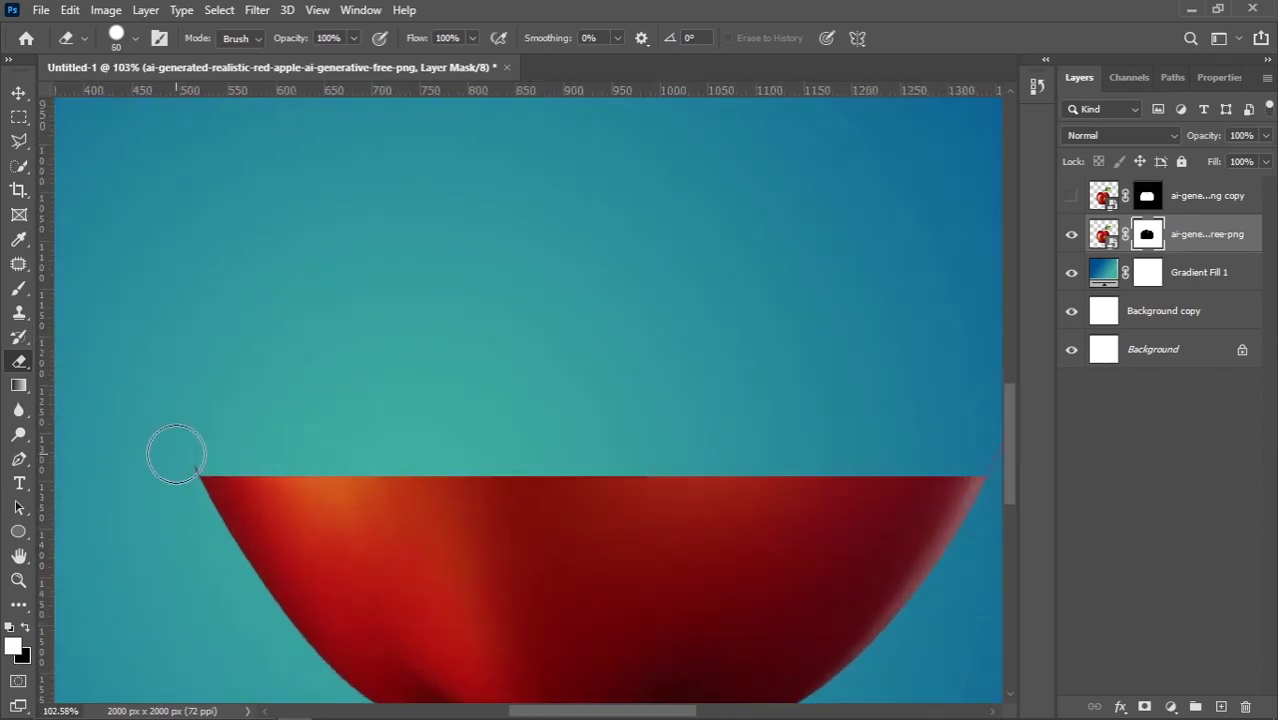
{"action": "scroll", "coordinate": [114, 345], "scroll_direction": "down", "scroll_amount": 3}
Erase the leftover outline along the apple's right side and from the stem across the upper right curve on the mask
{"action": "scroll", "coordinate": [645, 405], "scroll_direction": "up", "scroll_amount": 3}
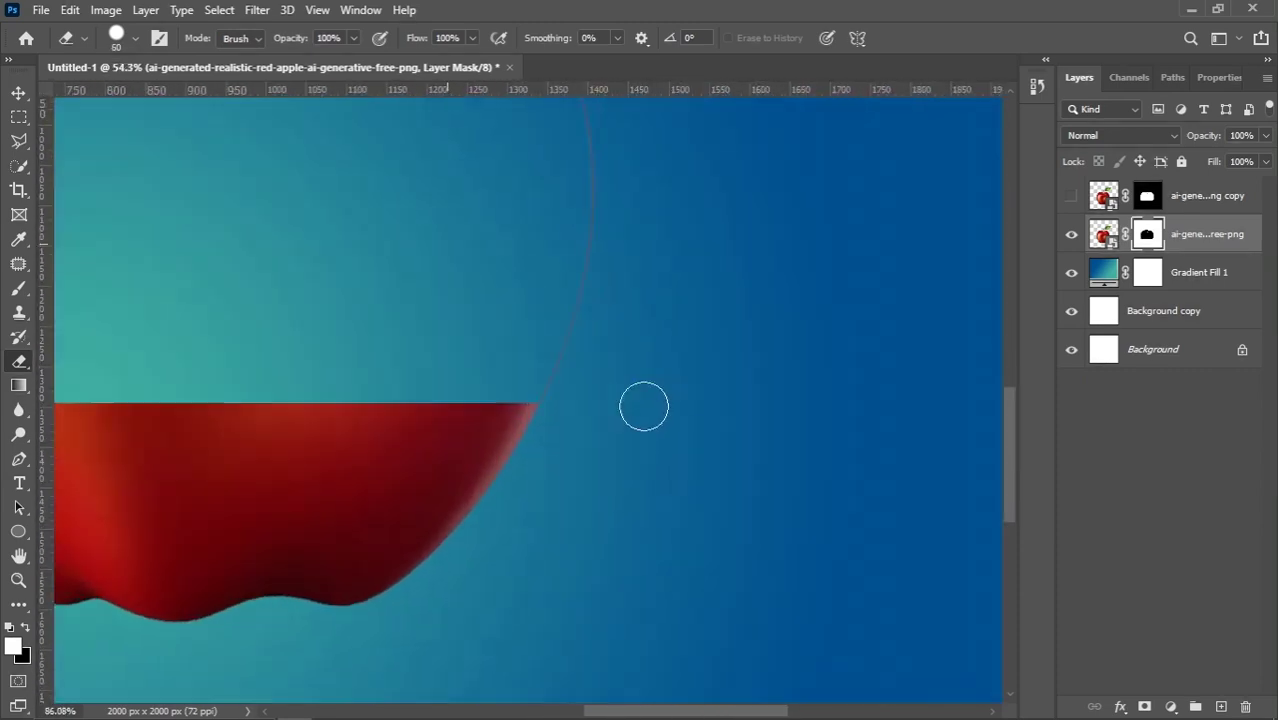
{"action": "left_click_drag", "start_coordinate": [516, 342], "coordinate": [565, 381]}
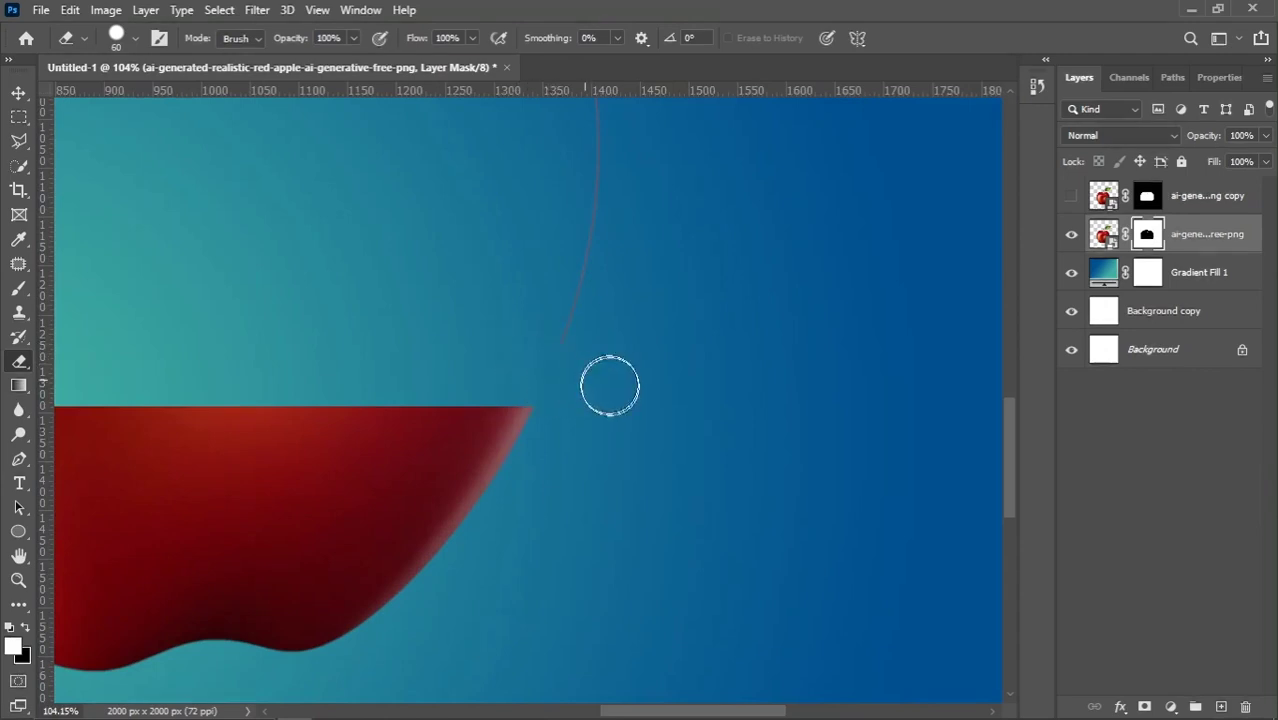
{"action": "scroll", "coordinate": [610, 380], "scroll_direction": "down", "scroll_amount": 3}
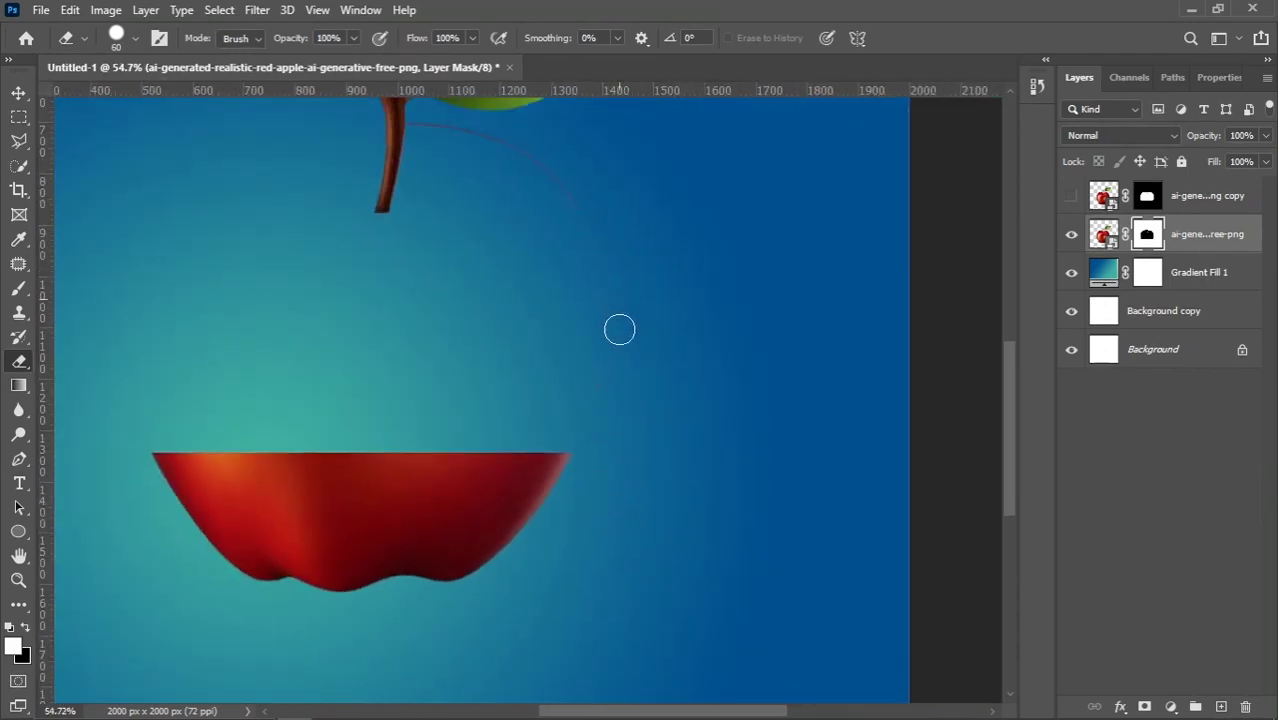
{"action": "scroll", "coordinate": [590, 300], "scroll_direction": "up", "scroll_amount": 5}
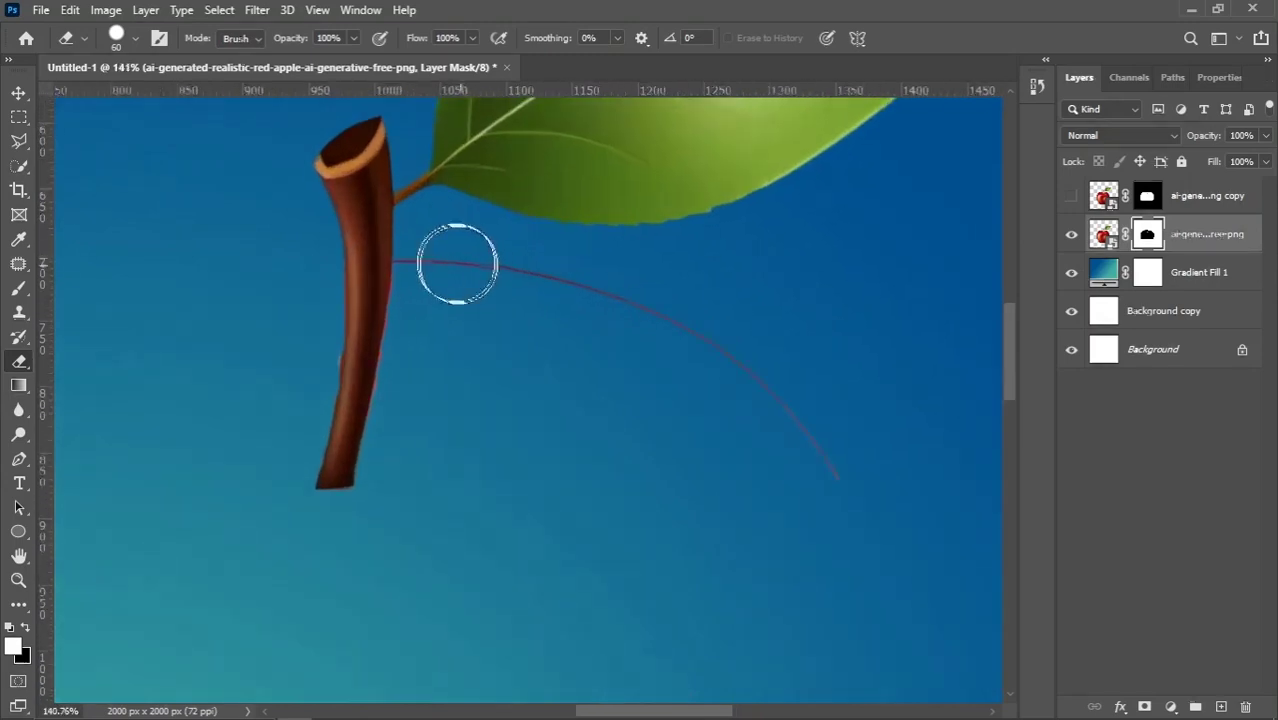
{"action": "mouse_move", "coordinate": [431, 260]}
{"action": "left_mouse_down"}
{"action": "mouse_move", "coordinate": [524, 271]}
{"action": "mouse_move", "coordinate": [696, 336]}
{"action": "mouse_move", "coordinate": [841, 507]}
{"action": "left_mouse_up"}
{"action": "scroll", "coordinate": [696, 374], "scroll_direction": "down", "scroll_amount": 5}
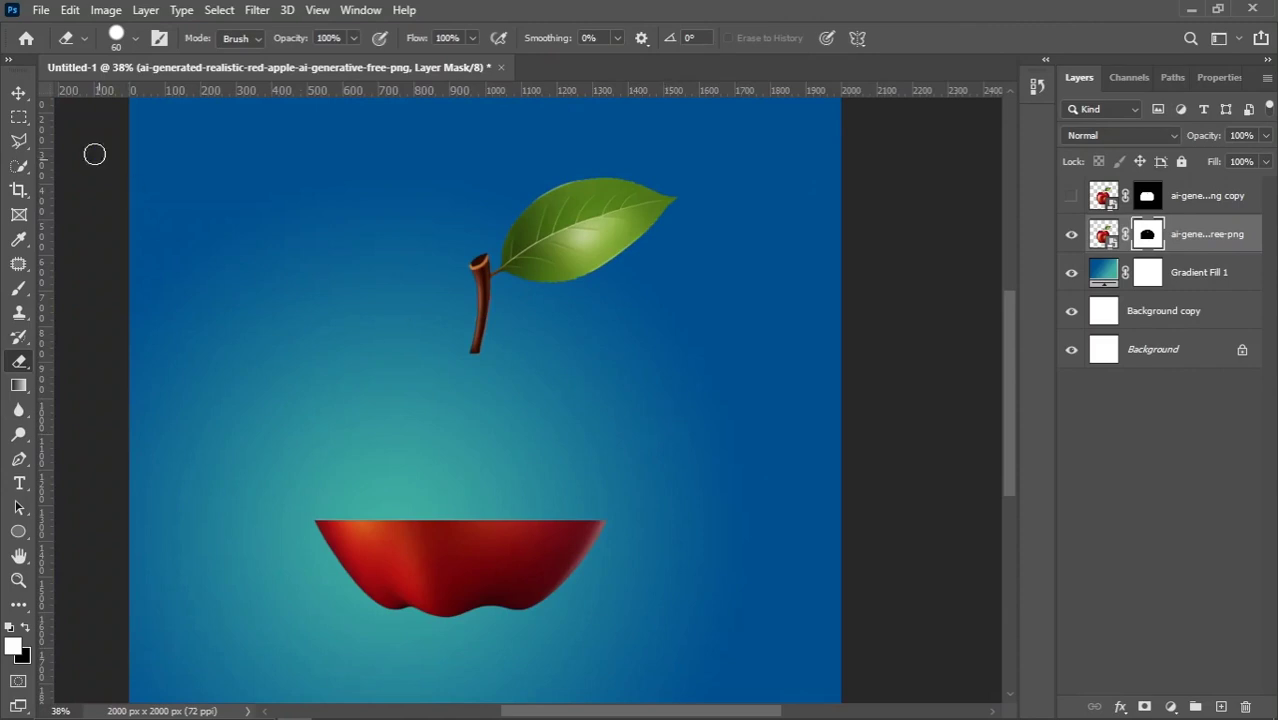
Show the apple copy layer again and check the whole apple
{"action": "left_click", "coordinate": [18, 93]}
{"action": "scroll", "coordinate": [715, 318], "scroll_direction": "down", "scroll_amount": 2}
{"action": "left_click", "coordinate": [1071, 196]}
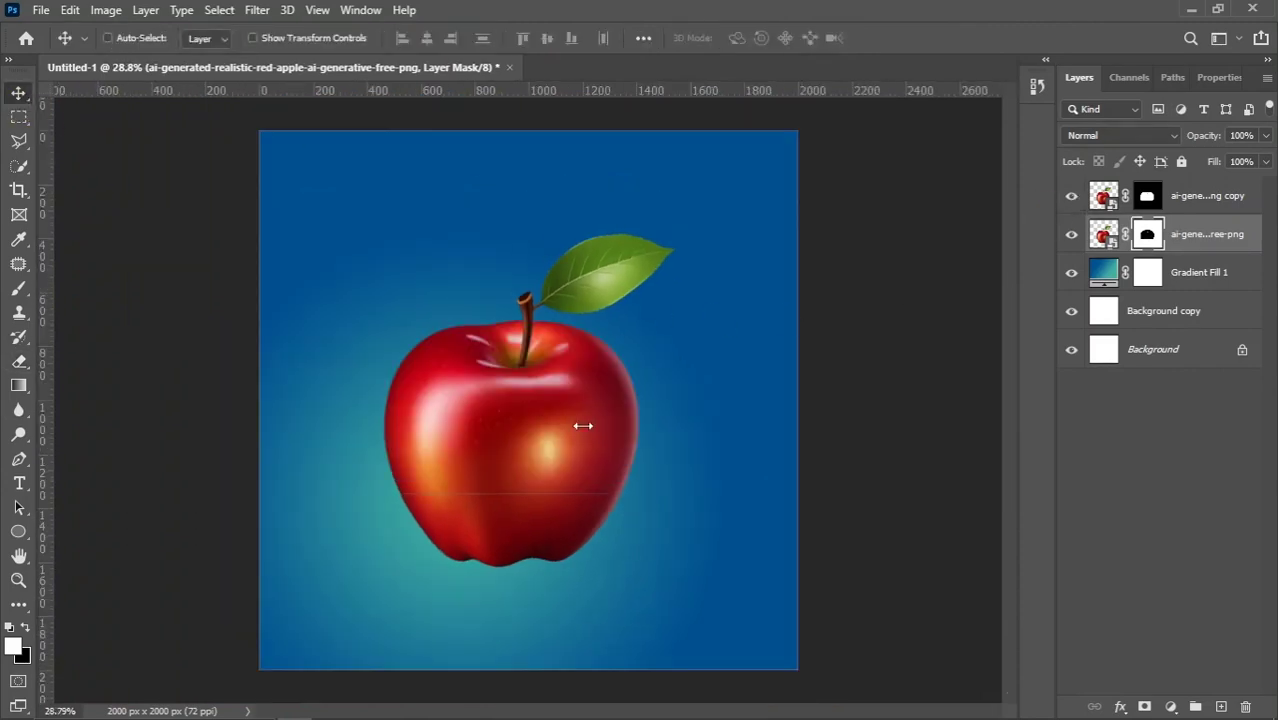
{"action": "scroll", "coordinate": [652, 427], "scroll_direction": "up", "scroll_amount": 2}
{"action": "left_click_drag", "start_coordinate": [605, 400], "coordinate": [598, 395]}
{"action": "scroll", "coordinate": [447, 348], "scroll_direction": "down", "scroll_amount": 1}
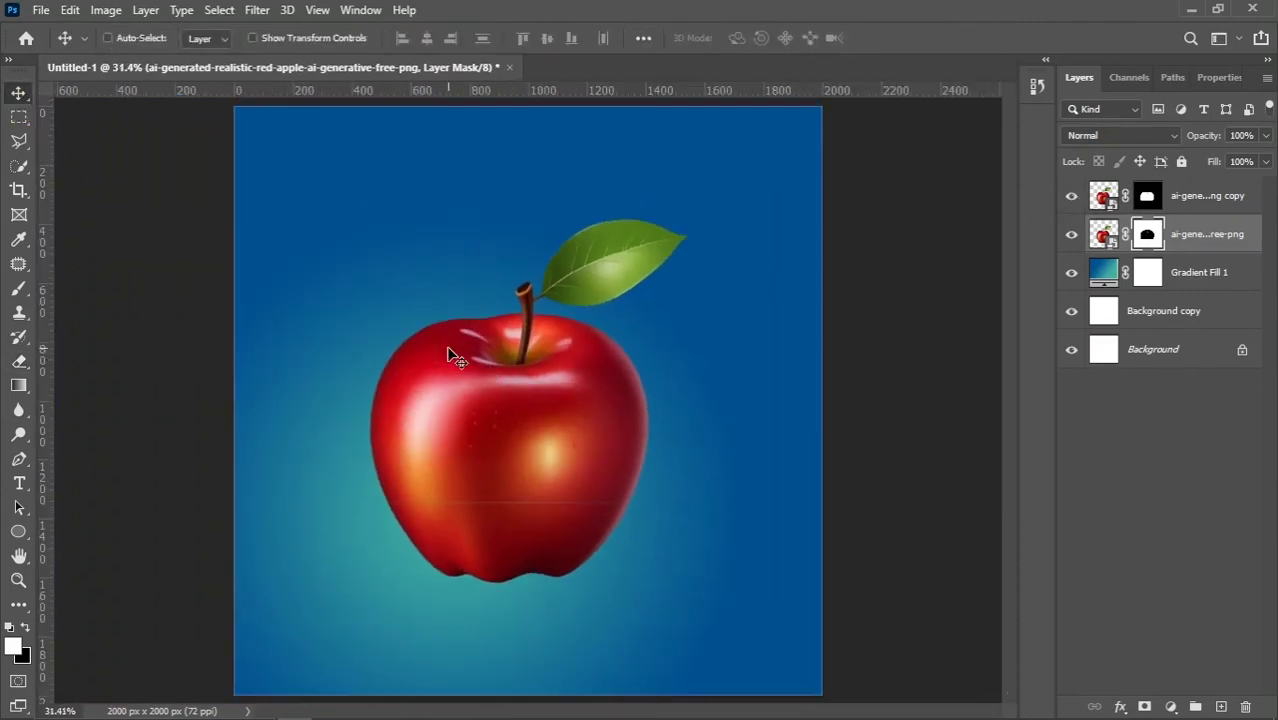
{"action": "scroll", "coordinate": [470, 370], "scroll_direction": "down", "scroll_amount": 1}
Rasterize the apple copy layer and apply its layer mask
{"action": "left_click", "coordinate": [1104, 196]}
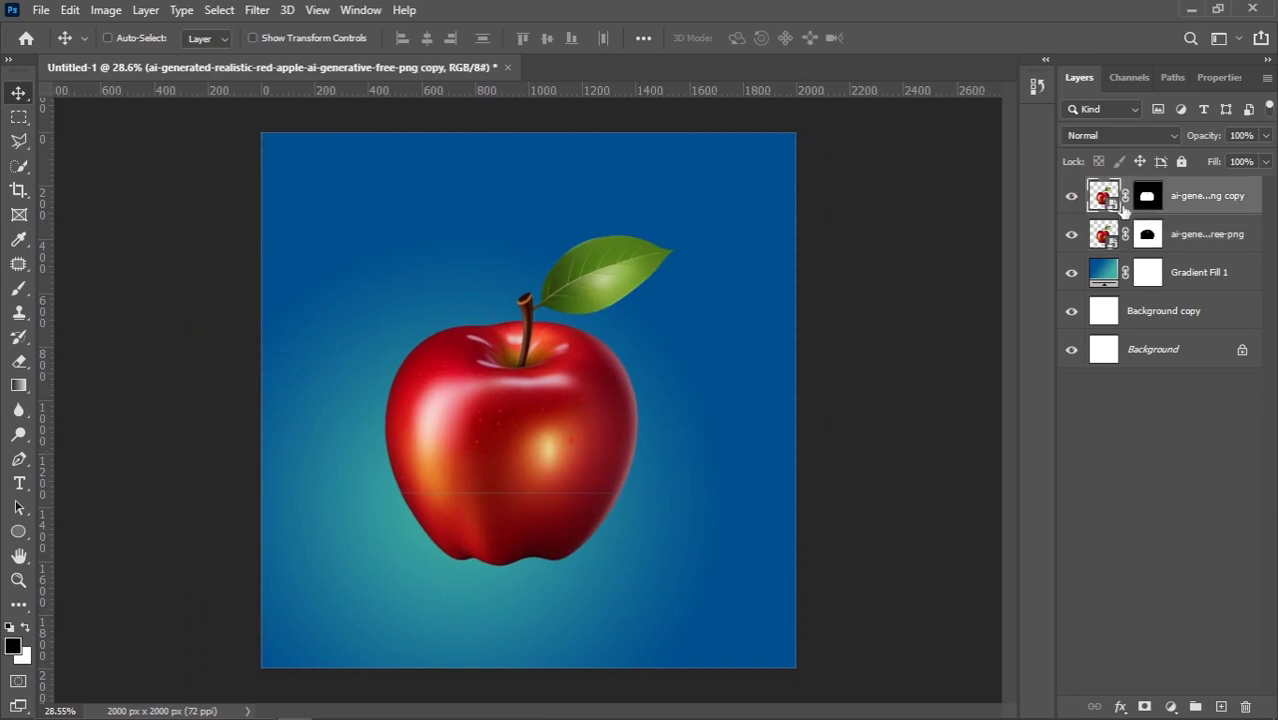
{"action": "right_click", "coordinate": [1177, 210]}
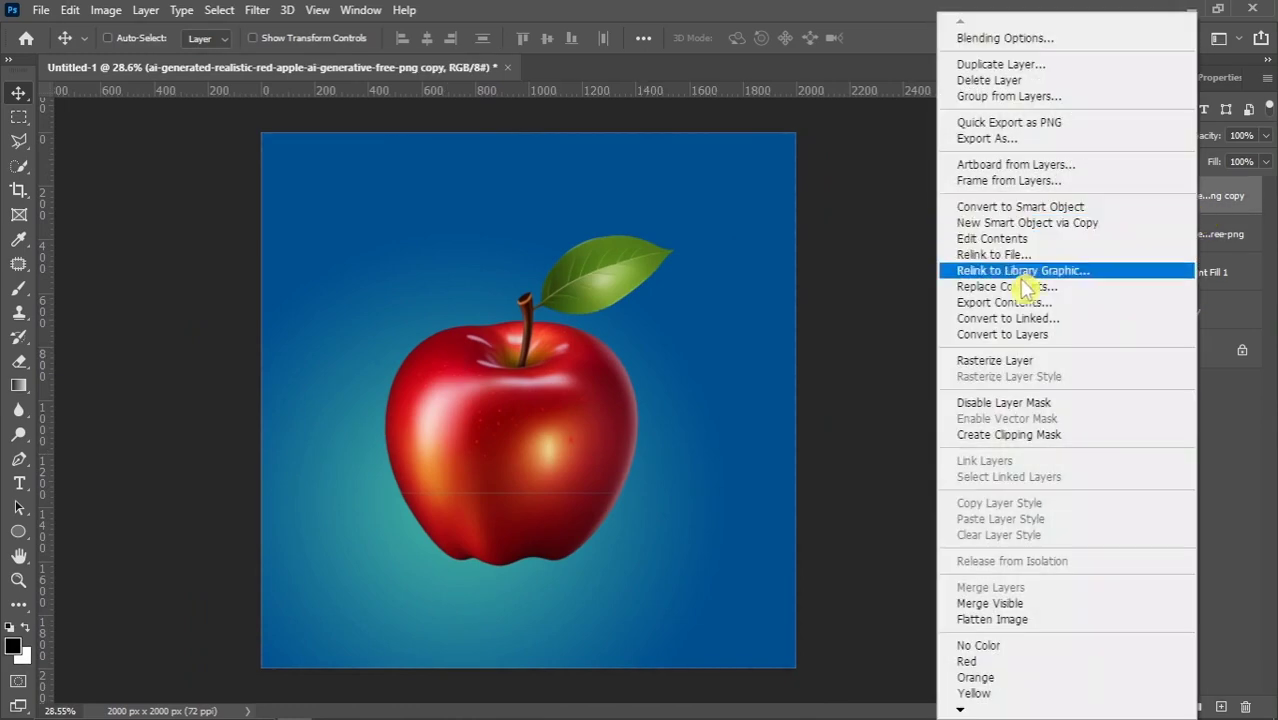
{"action": "left_click", "coordinate": [995, 366]}
{"action": "right_click", "coordinate": [1147, 205]}
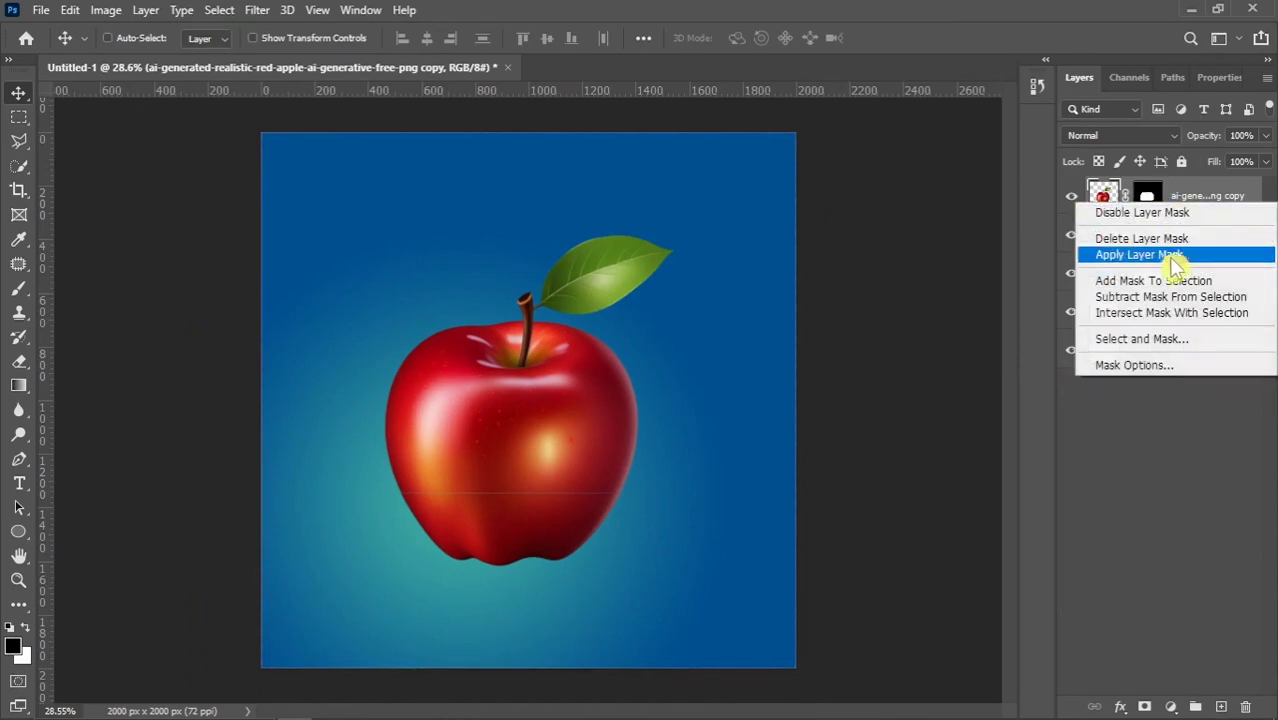
{"action": "left_click", "coordinate": [1135, 251]}
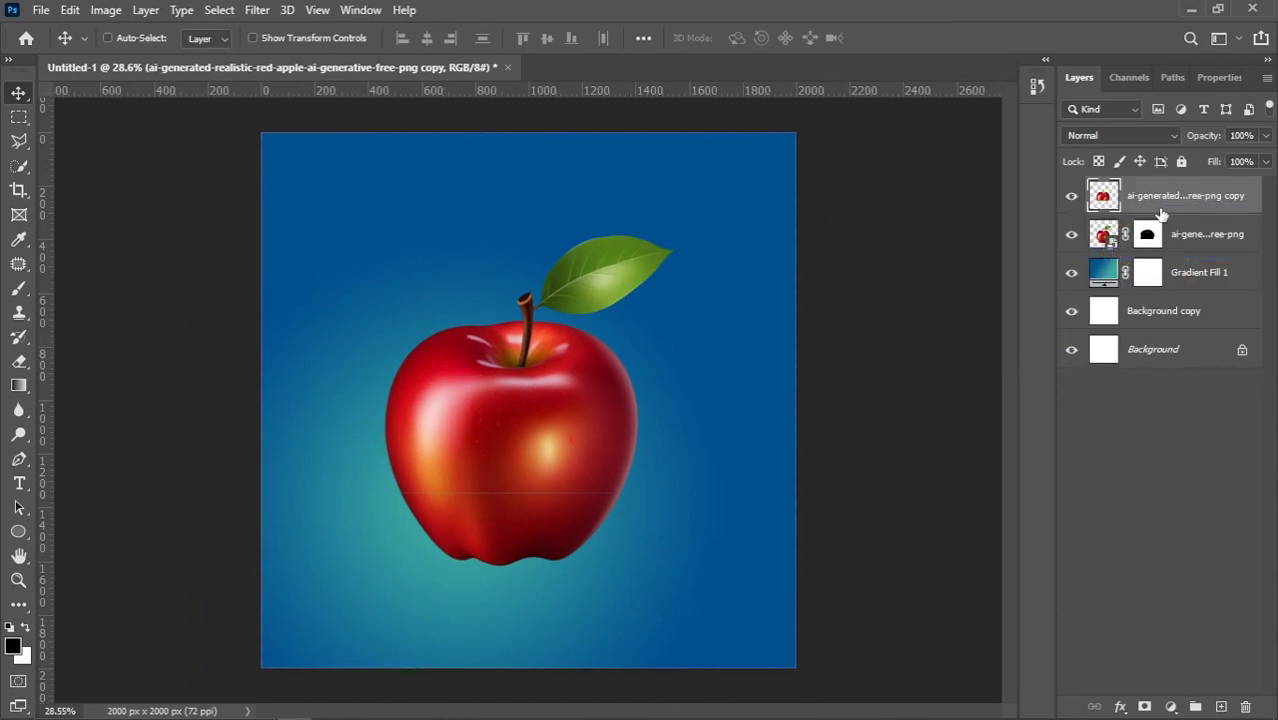
Desaturate the apple copy layer and set its blend mode to Screen
{"action": "scroll", "coordinate": [670, 424], "scroll_direction": "up", "scroll_amount": 3}
{"action": "left_click_drag", "start_coordinate": [688, 396], "coordinate": [627, 347]}
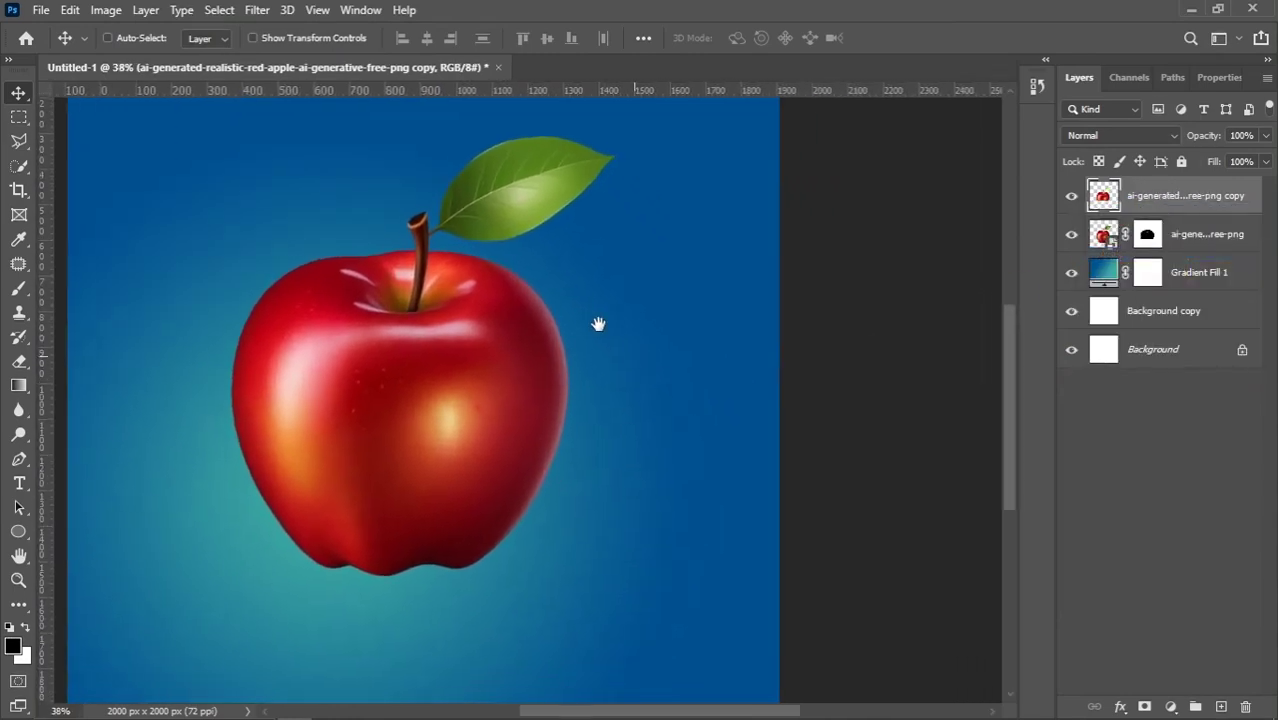
{"action": "left_click", "coordinate": [104, 11]}
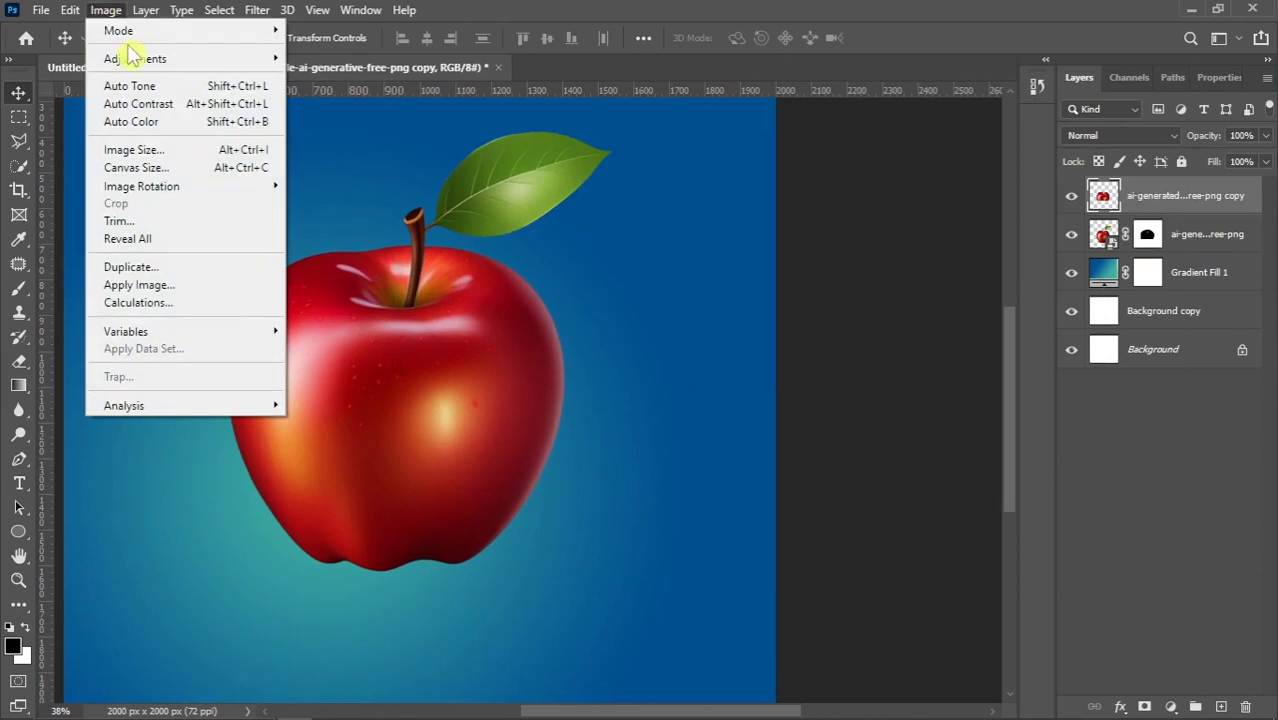
{"action": "mouse_move", "coordinate": [137, 66]}
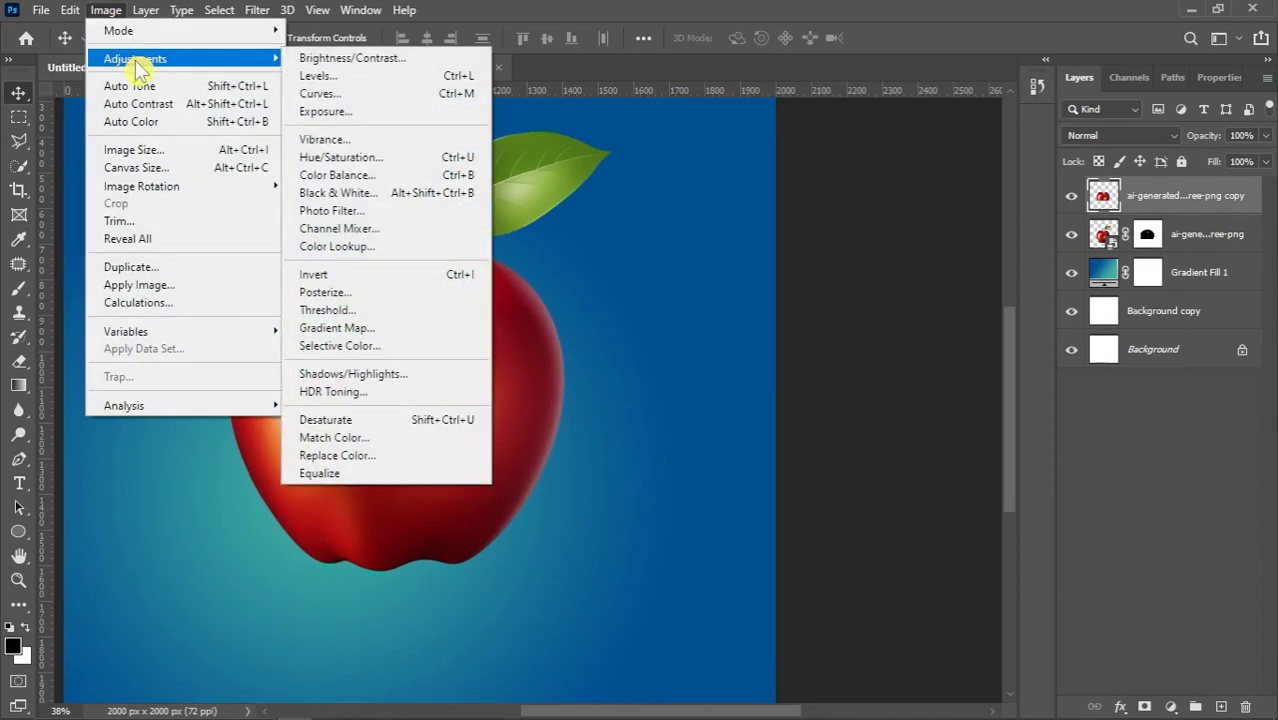
{"action": "left_click", "coordinate": [350, 421]}
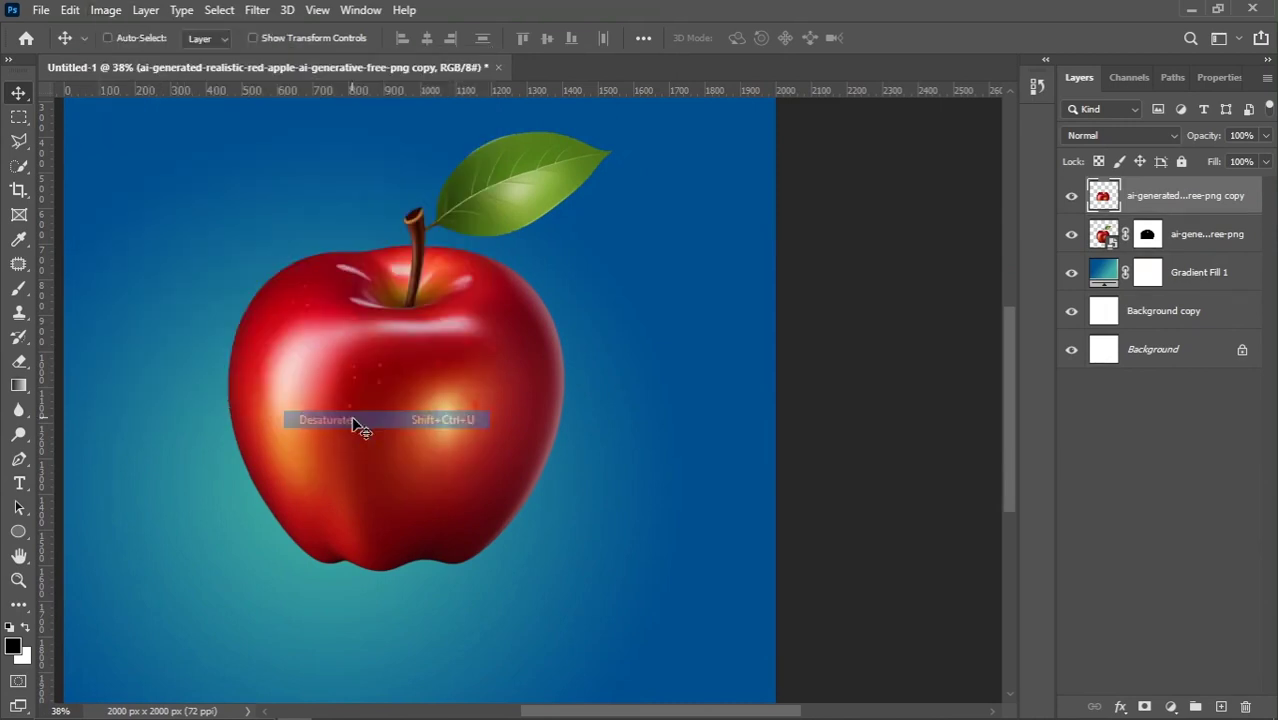
{"action": "left_click", "coordinate": [1116, 138]}
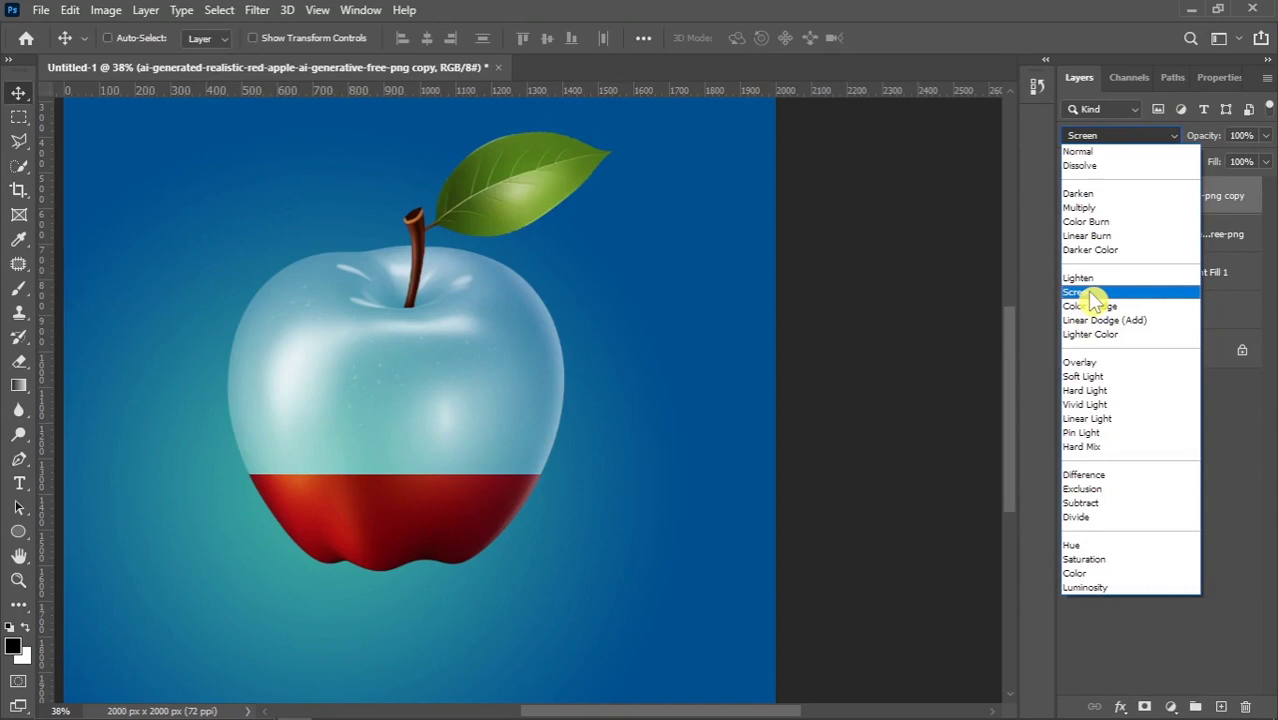
{"action": "left_click", "coordinate": [1093, 296]}
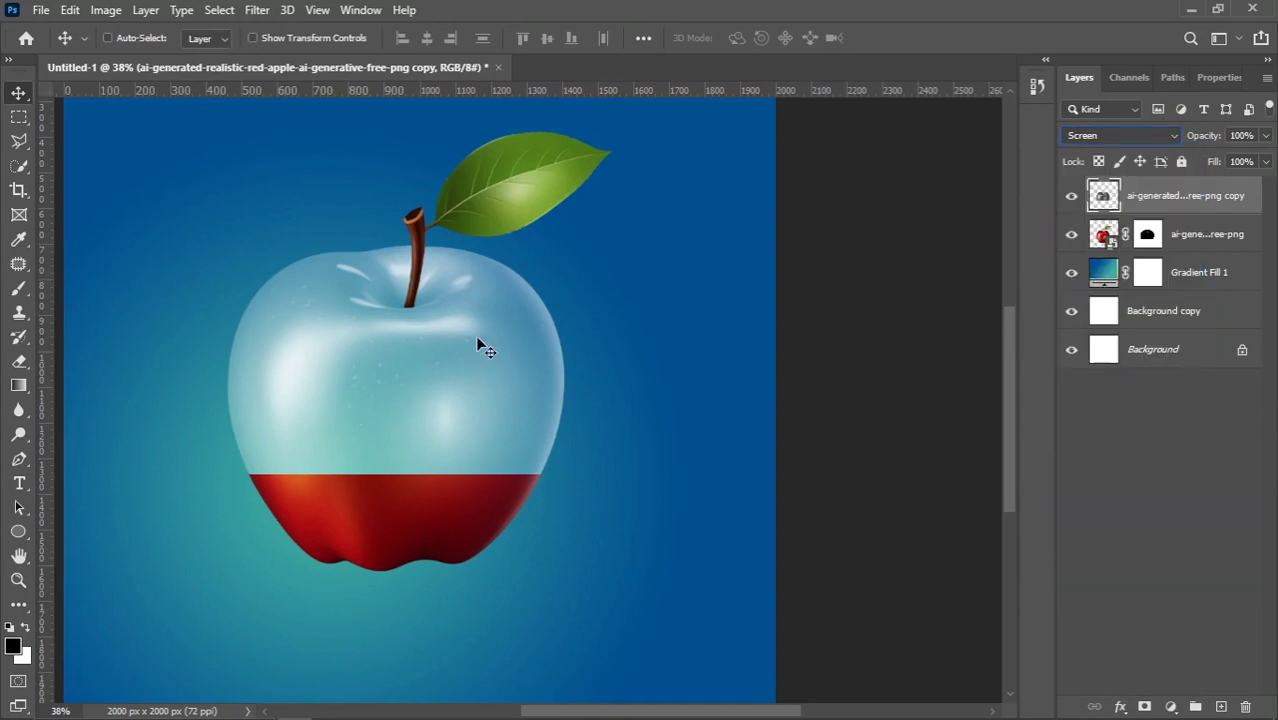
Apply Levels to the apple copy layer with input levels of 61 for black, 0.79 for midtones and about 205 for white
{"action": "key", "text": "ctrl+0"}
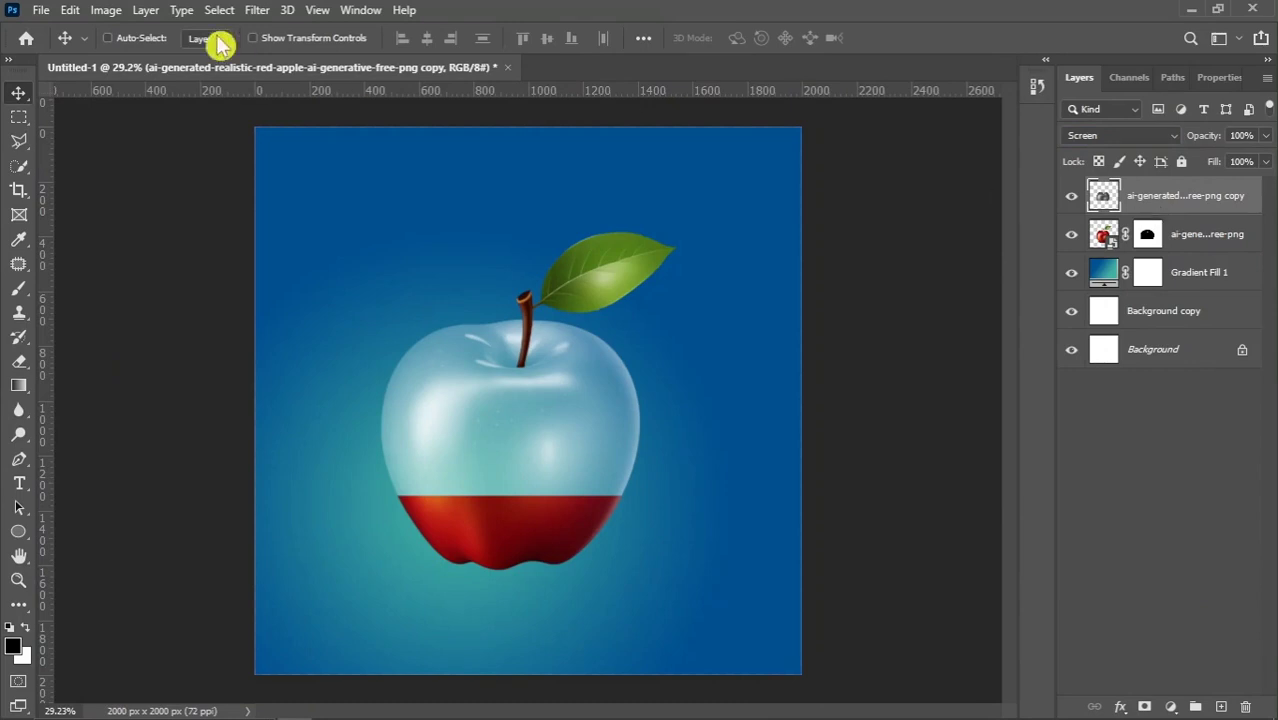
{"action": "left_click", "coordinate": [108, 12]}
{"action": "mouse_move", "coordinate": [128, 60]}
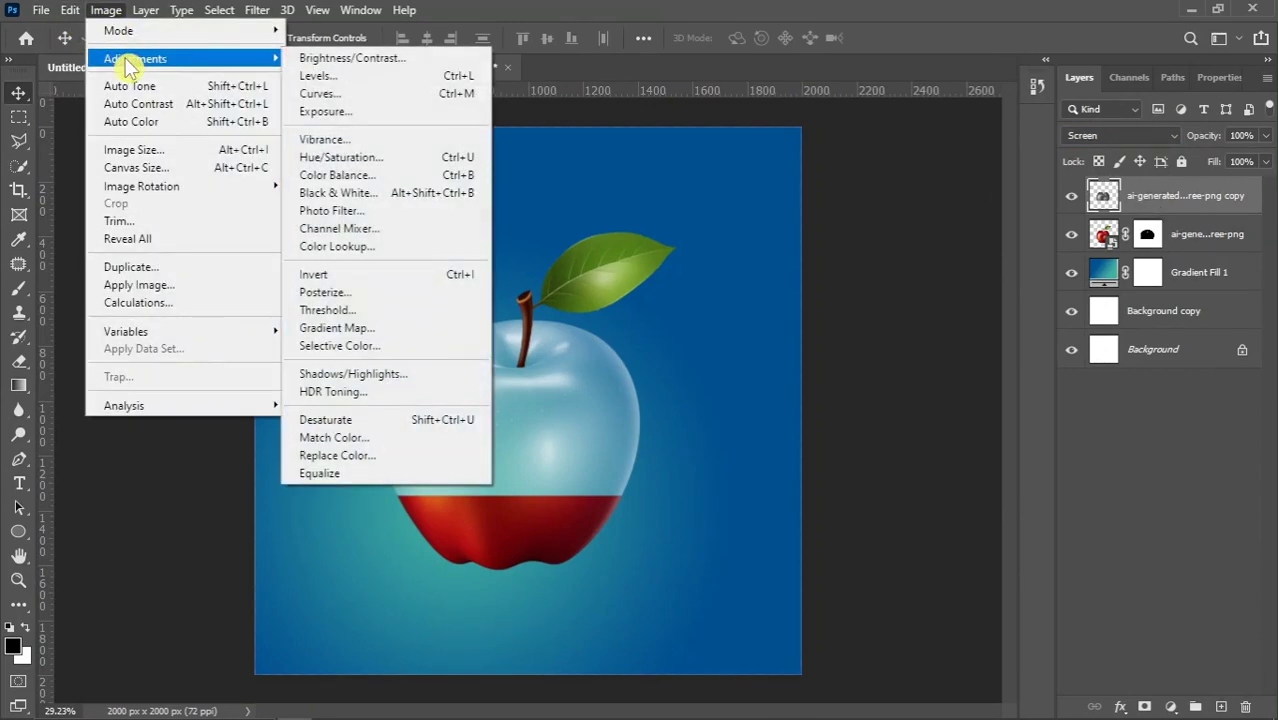
{"action": "left_click", "coordinate": [310, 76]}
{"action": "left_click_drag", "start_coordinate": [717, 122], "coordinate": [856, 114]}
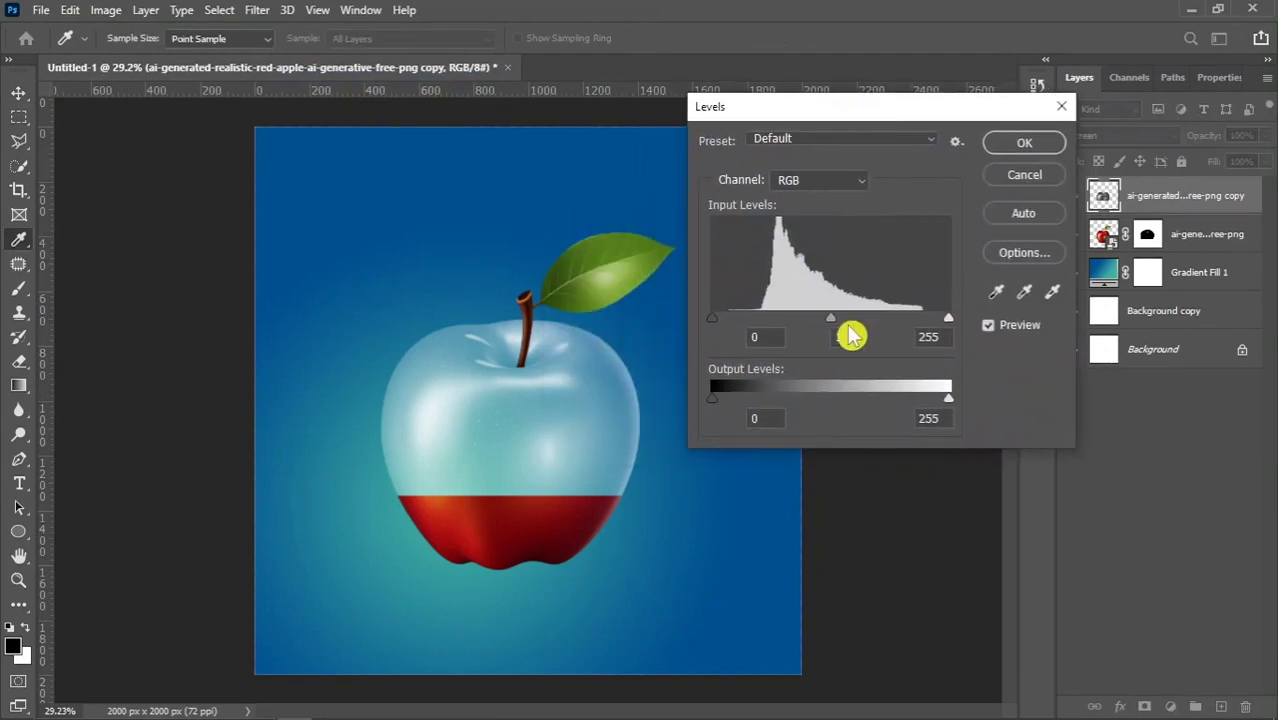
{"action": "left_click_drag", "start_coordinate": [834, 319], "coordinate": [864, 326]}
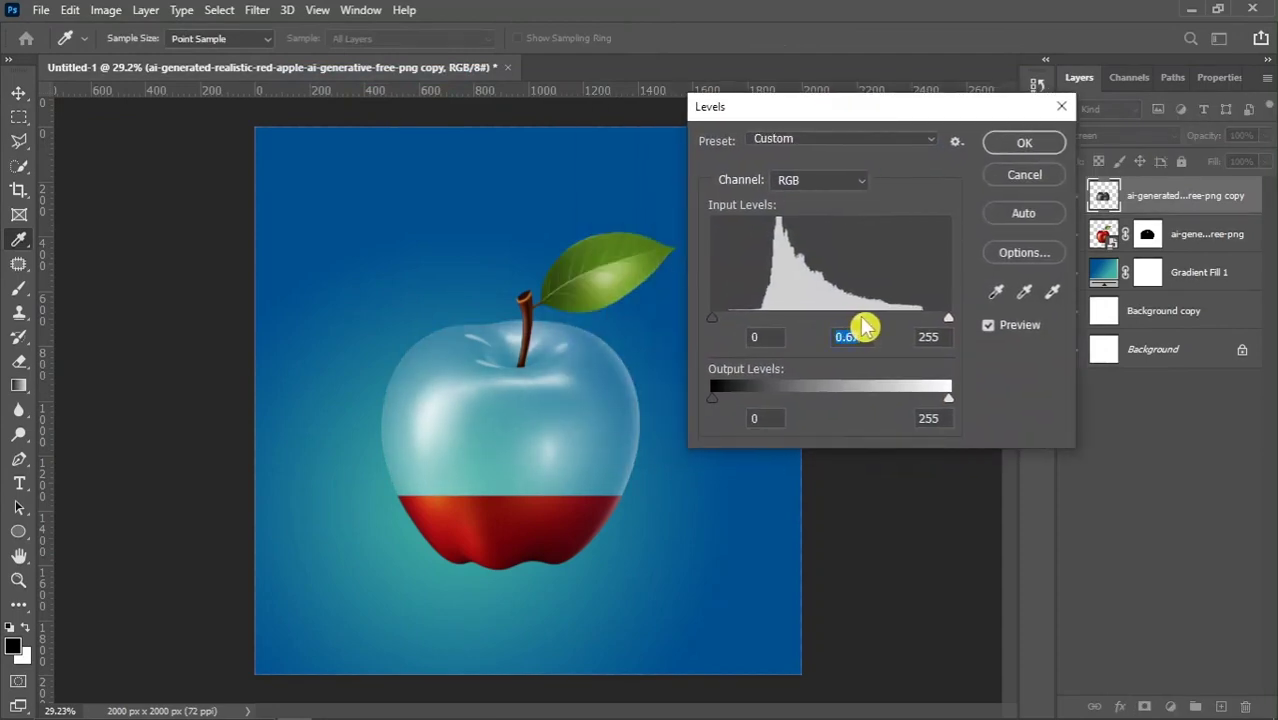
{"action": "left_click_drag", "start_coordinate": [712, 320], "coordinate": [765, 328]}
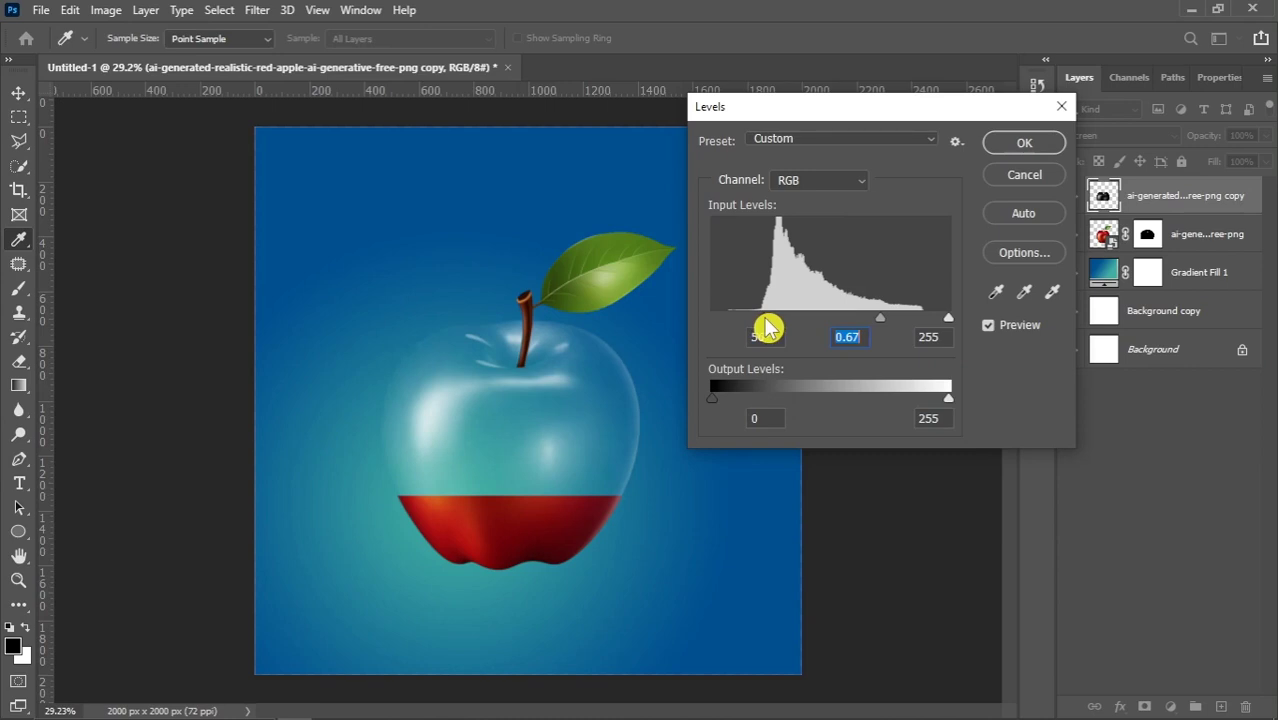
{"action": "left_click_drag", "start_coordinate": [946, 320], "coordinate": [902, 320]}
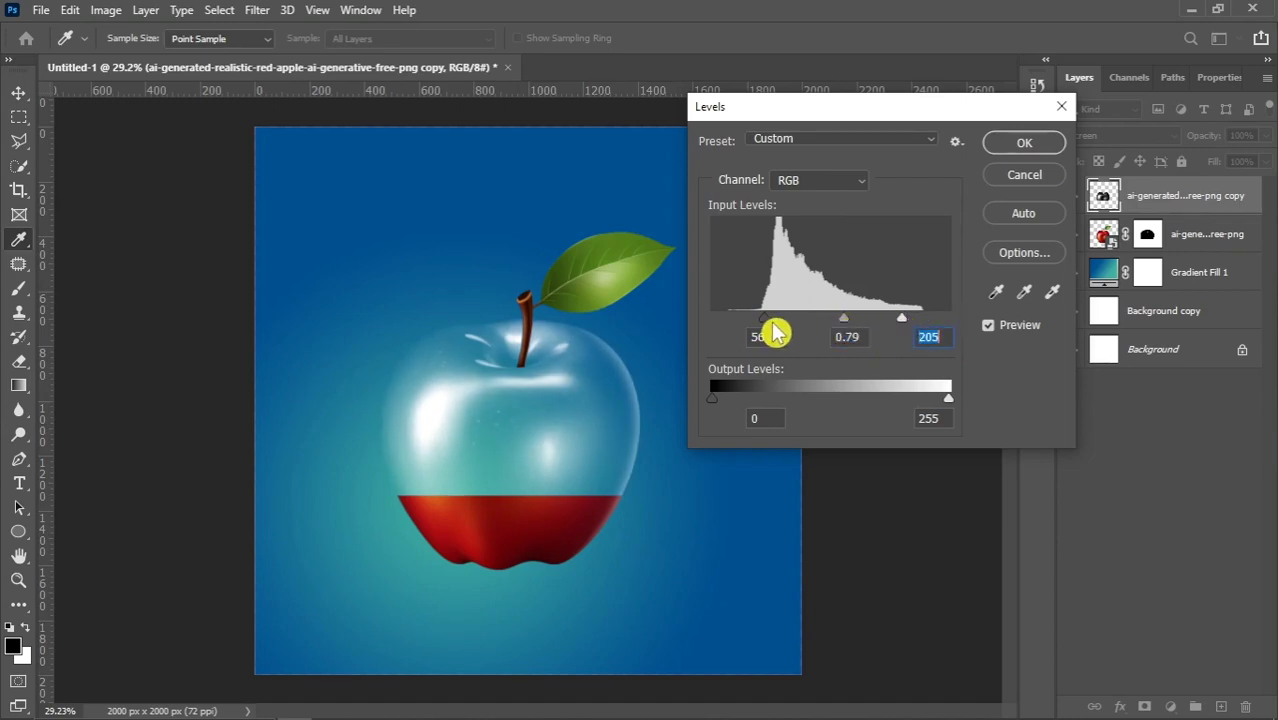
{"action": "left_click_drag", "start_coordinate": [766, 322], "coordinate": [766, 323]}
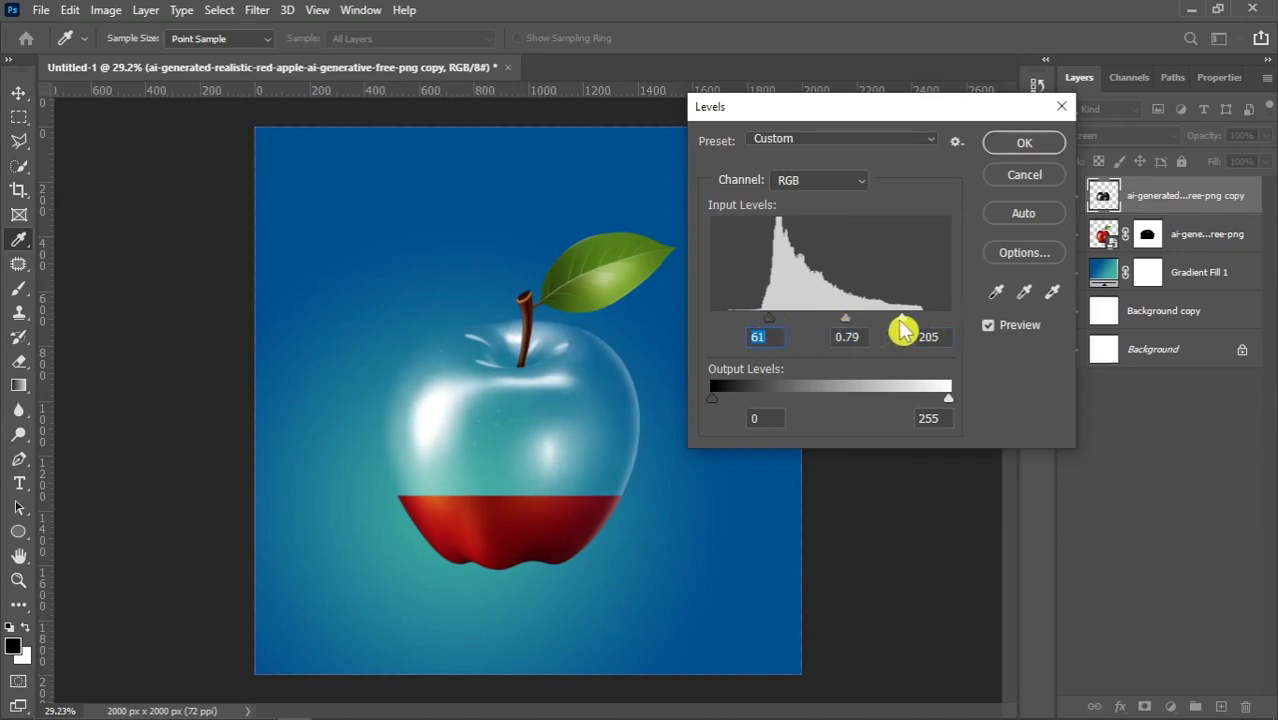
{"action": "left_click_drag", "start_coordinate": [898, 319], "coordinate": [897, 319]}
{"action": "left_click", "coordinate": [1021, 149]}
Place the apple slice image "a png" from the apple folder directly above the masked red apple layer
{"action": "scroll", "coordinate": [510, 352], "scroll_direction": "down", "scroll_amount": 3}
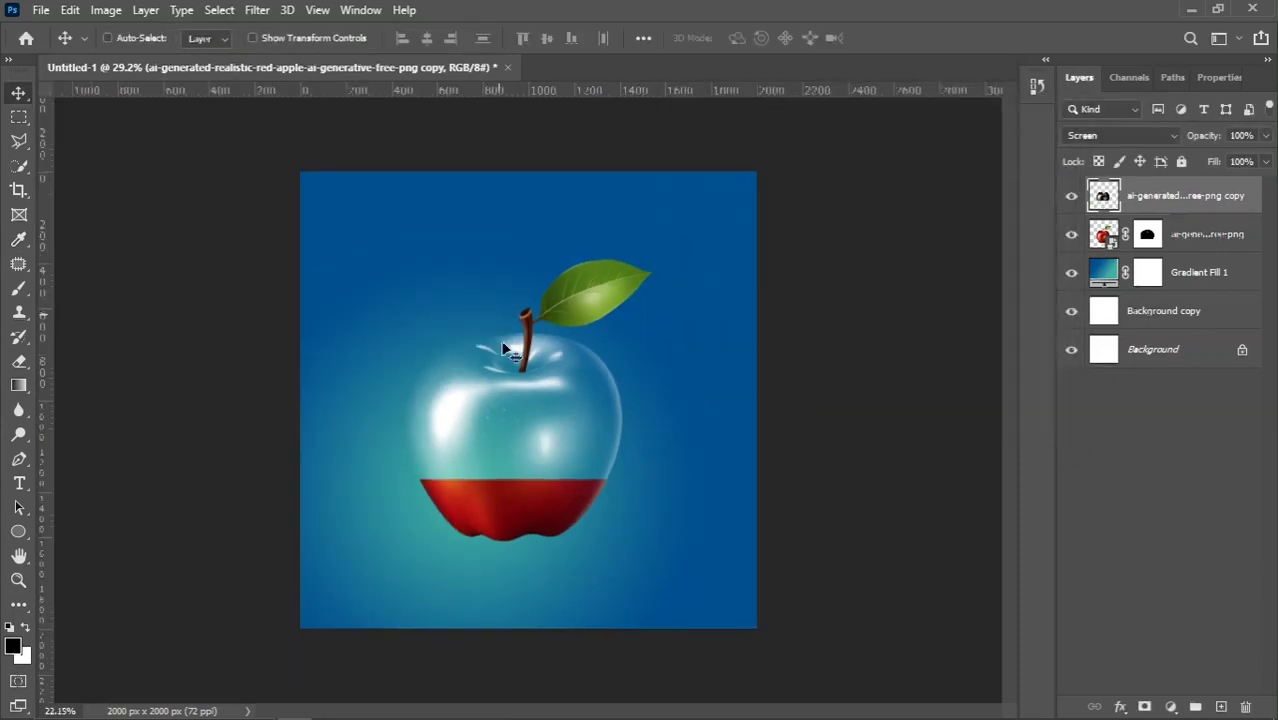
{"action": "scroll", "coordinate": [578, 462], "scroll_direction": "up", "scroll_amount": 2}
{"action": "scroll", "coordinate": [580, 468], "scroll_direction": "up", "scroll_amount": 1}
{"action": "scroll", "coordinate": [632, 474], "scroll_direction": "up", "scroll_amount": 2}
{"action": "left_click", "coordinate": [1190, 237]}
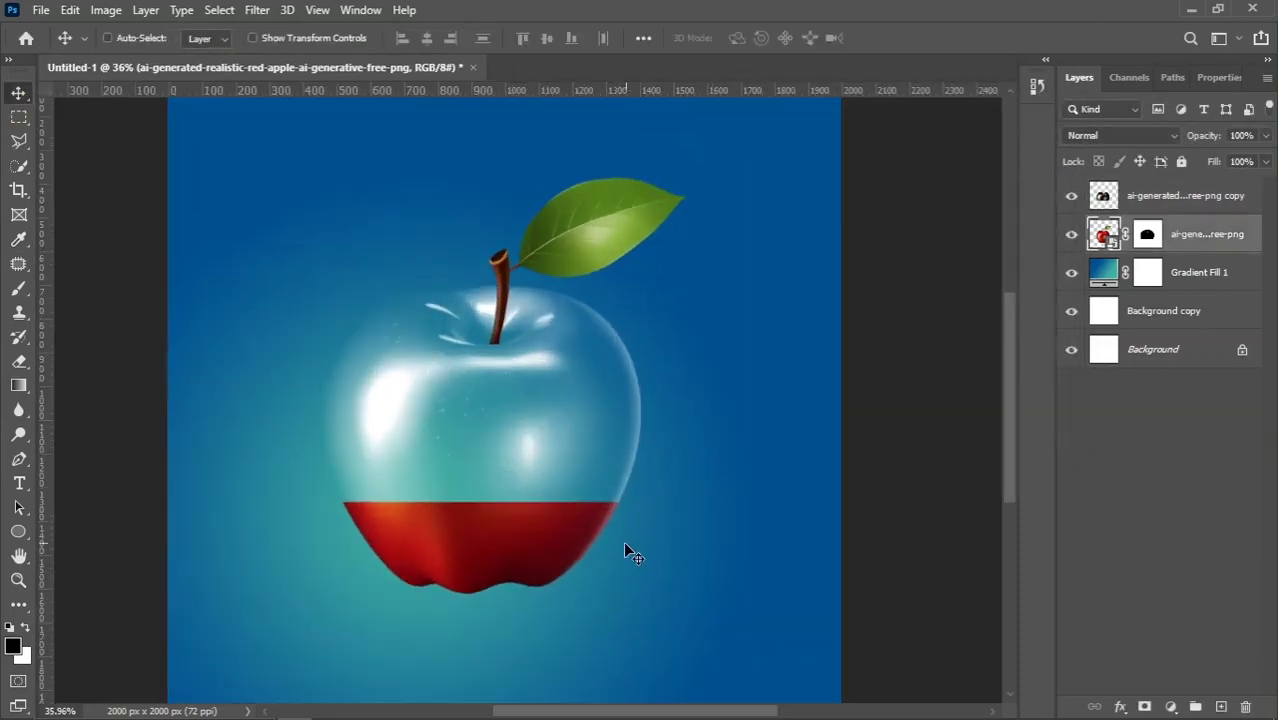
{"action": "key", "text": "alt+Tab"}
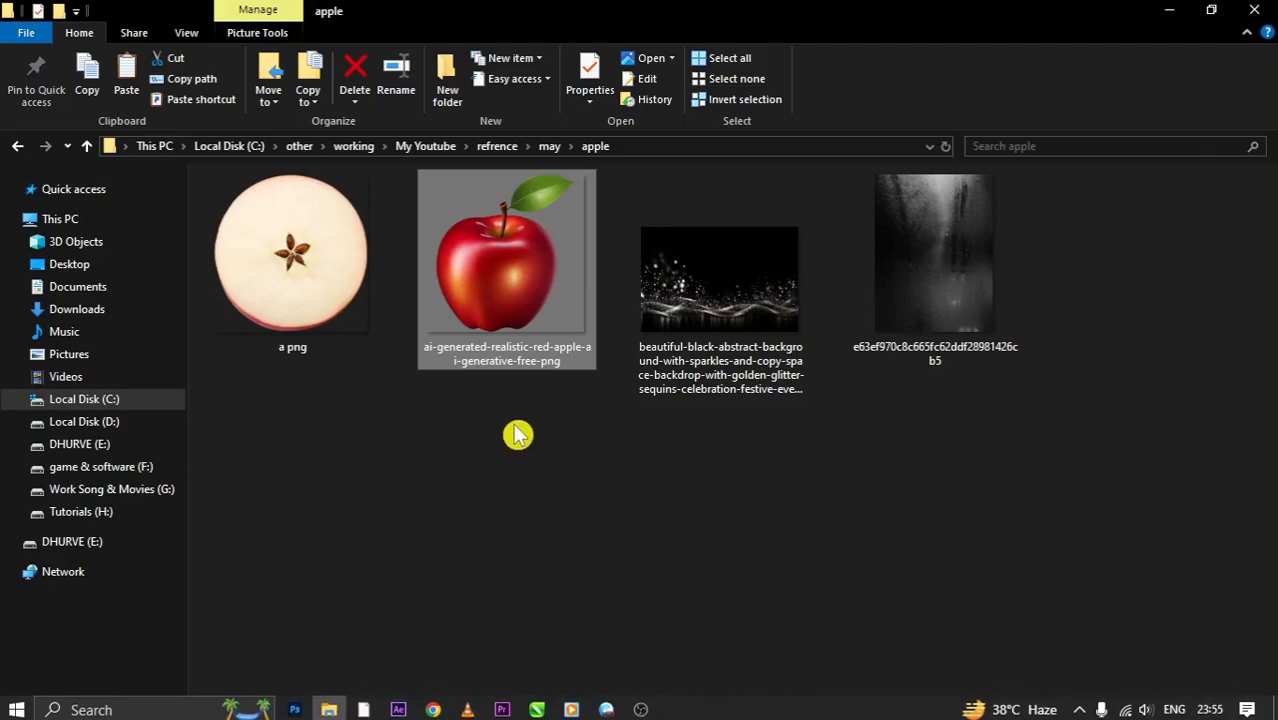
{"action": "left_click_drag", "start_coordinate": [318, 292], "coordinate": [505, 434]}
{"action": "key", "text": "alt+Tab"}
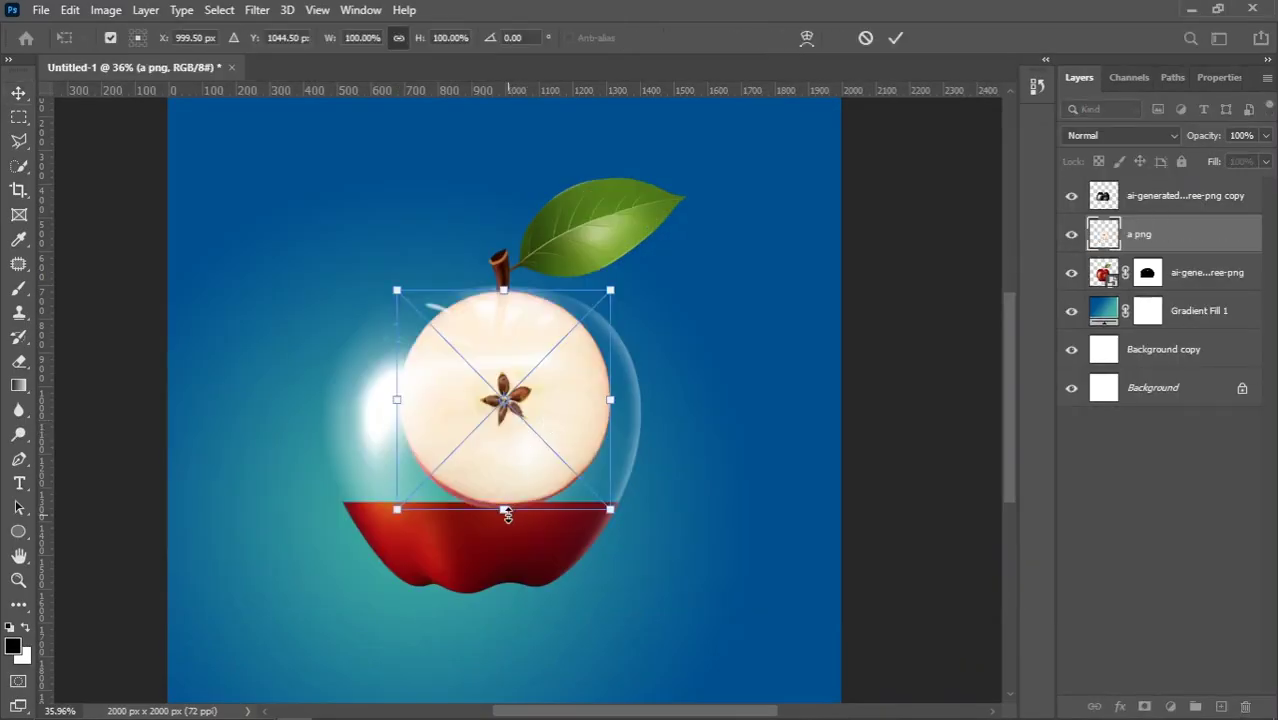
Flatten the placed slice to 26.61% height and position it on the cut edge of the red base
{"action": "left_click_drag", "start_coordinate": [514, 434], "coordinate": [500, 485]}
{"action": "left_click_drag", "start_coordinate": [480, 558], "coordinate": [480, 477]}
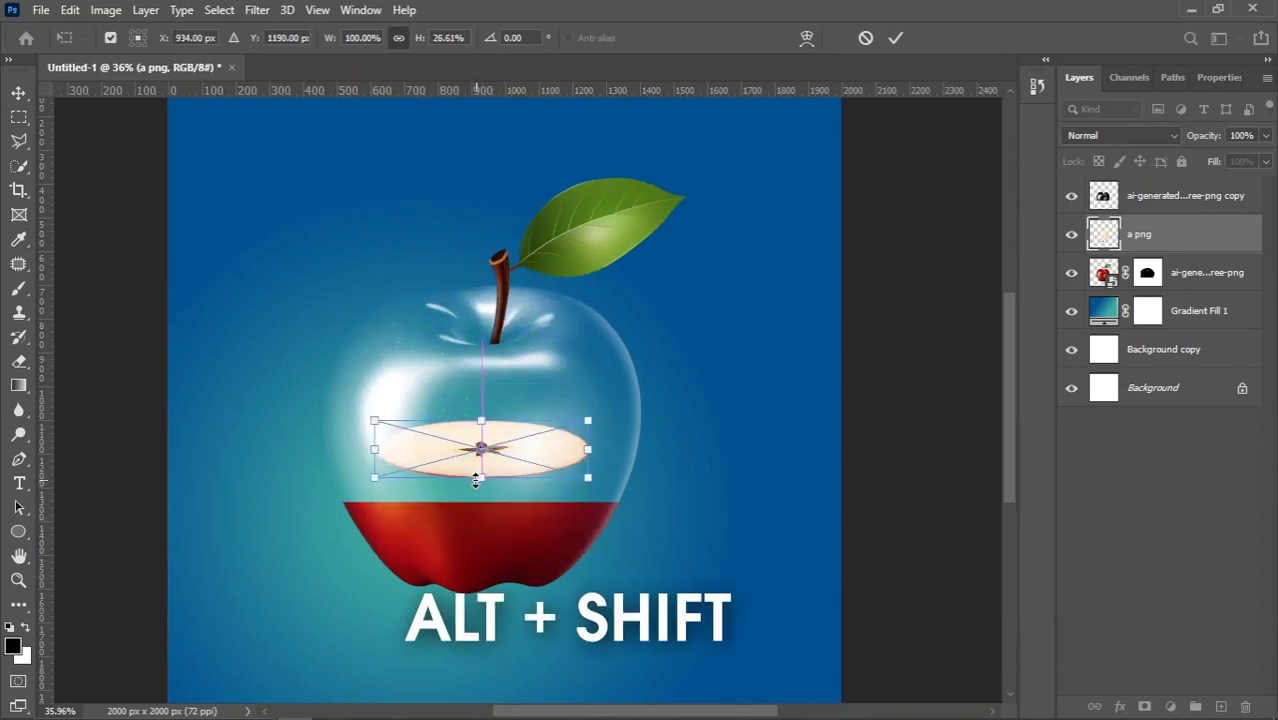
{"action": "left_click_drag", "start_coordinate": [399, 453], "coordinate": [400, 507]}
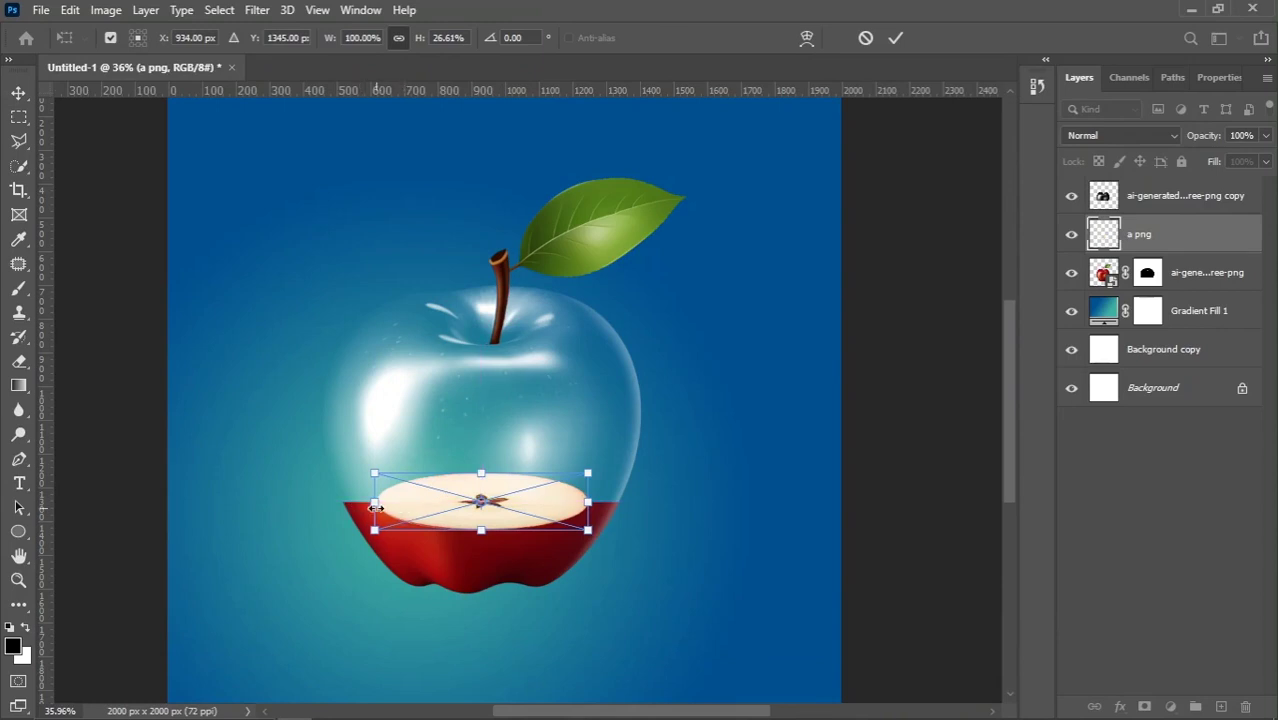
Enlarge the slice to 129.83% width so both of its ends meet the outer corners of the red base
{"action": "scroll", "coordinate": [375, 507], "scroll_direction": "up", "scroll_amount": 5}
{"action": "left_click_drag", "start_coordinate": [375, 496], "coordinate": [306, 499]}
{"action": "scroll", "coordinate": [843, 513], "scroll_direction": "up", "scroll_amount": 2}
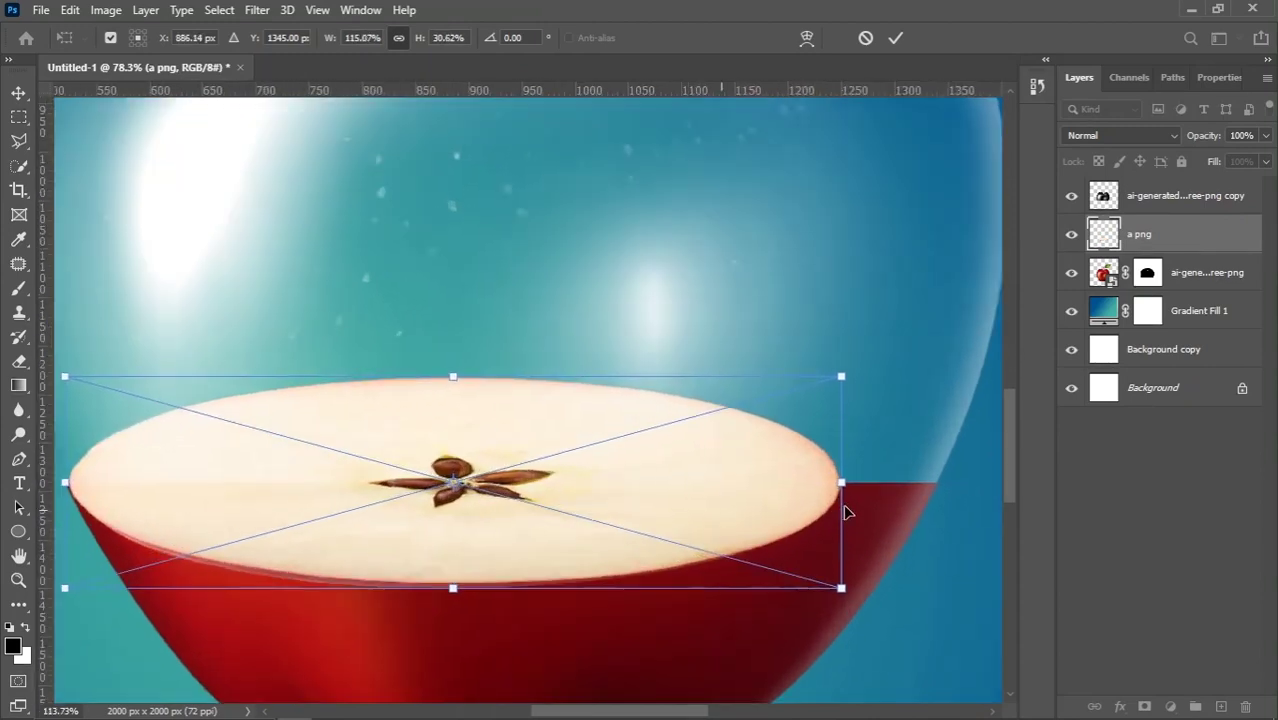
{"action": "left_click_drag", "start_coordinate": [845, 507], "coordinate": [794, 479]}
{"action": "scroll", "coordinate": [805, 622], "scroll_direction": "up", "scroll_amount": 2}
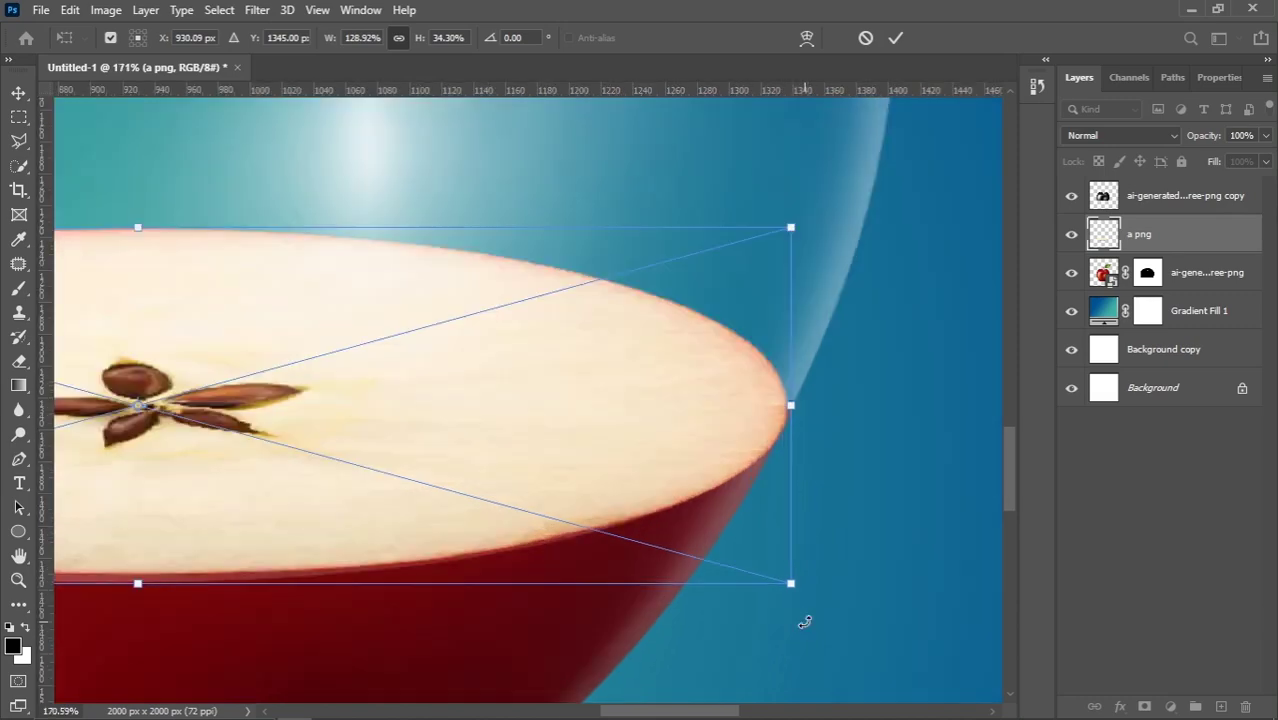
{"action": "scroll", "coordinate": [845, 491], "scroll_direction": "down", "scroll_amount": 1}
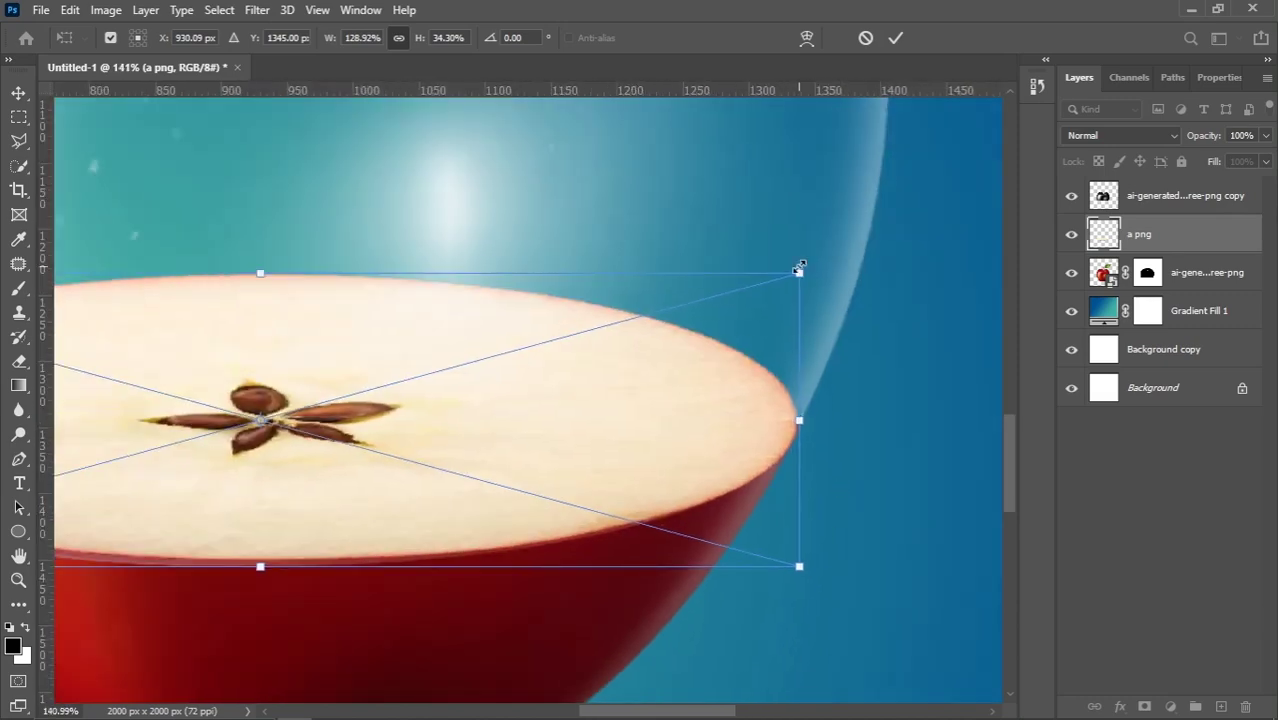
{"action": "left_click_drag", "start_coordinate": [799, 268], "coordinate": [803, 266]}
{"action": "scroll", "coordinate": [832, 414], "scroll_direction": "down", "scroll_amount": 2}
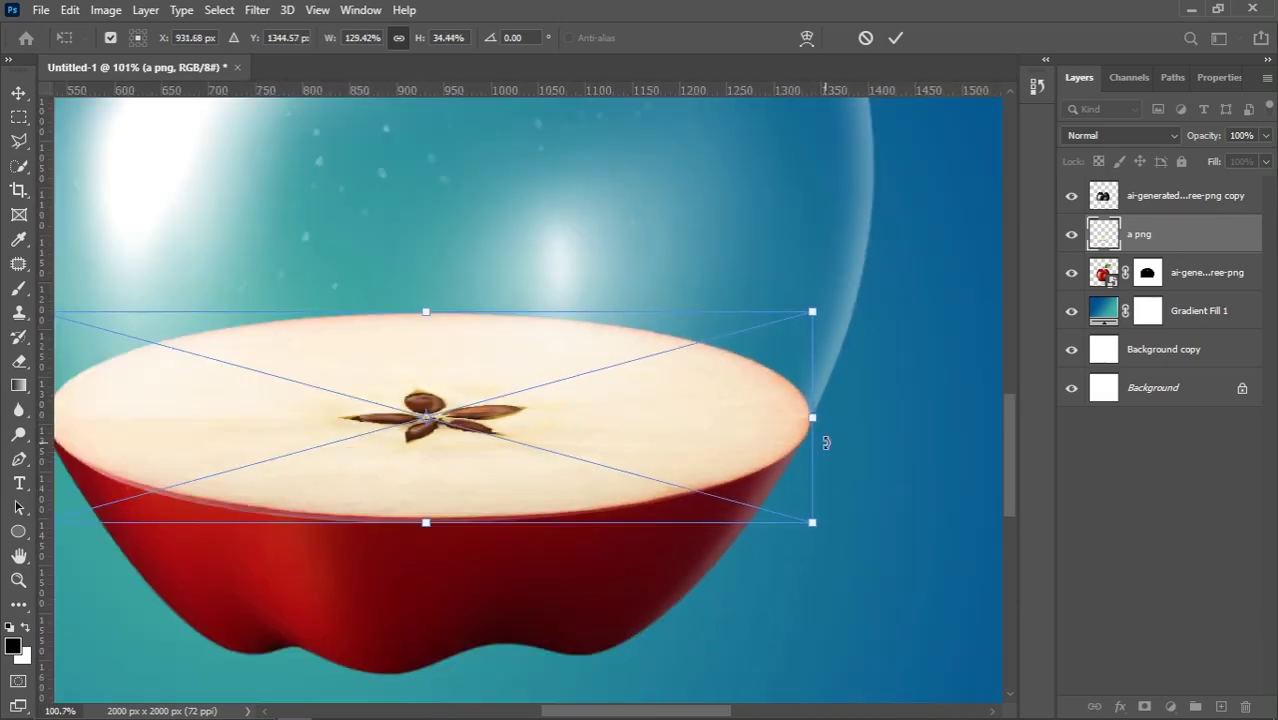
{"action": "scroll", "coordinate": [826, 443], "scroll_direction": "down", "scroll_amount": 1}
{"action": "scroll", "coordinate": [106, 440], "scroll_direction": "up", "scroll_amount": 3}
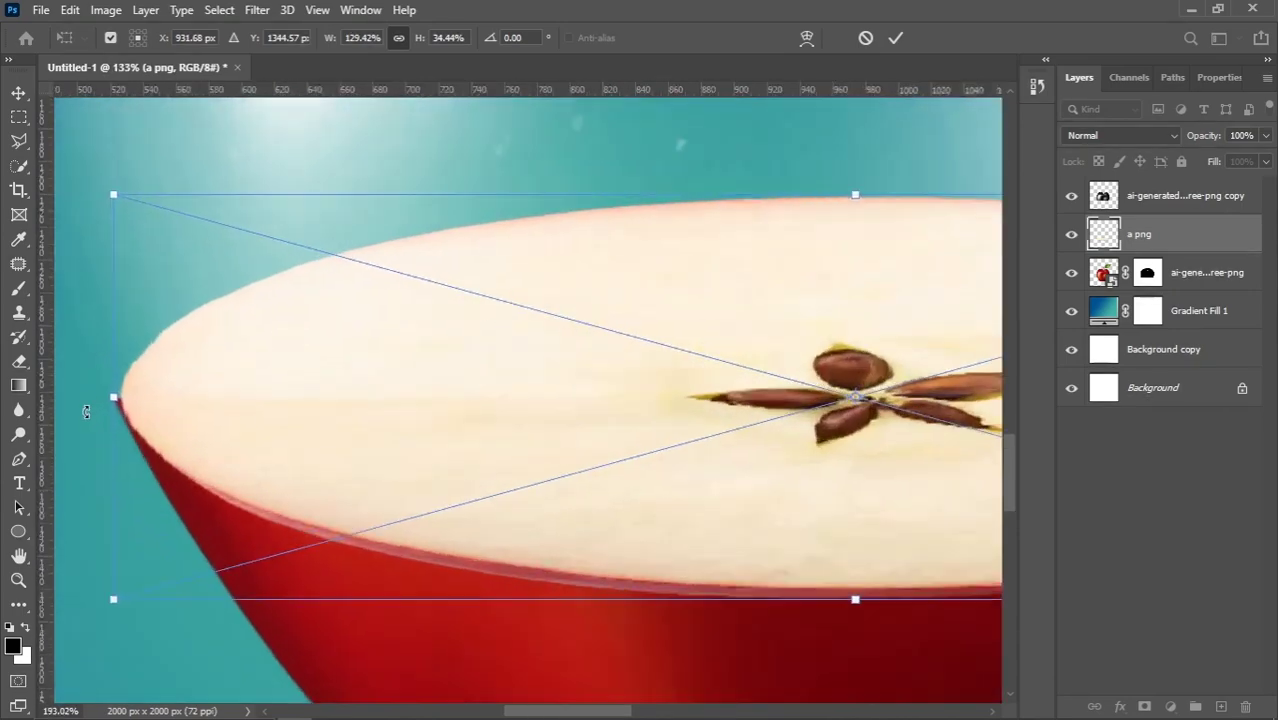
{"action": "left_click_drag", "start_coordinate": [118, 597], "coordinate": [111, 600]}
{"action": "scroll", "coordinate": [182, 442], "scroll_direction": "down", "scroll_amount": 3}
{"action": "scroll", "coordinate": [182, 442], "scroll_direction": "down", "scroll_amount": 1}
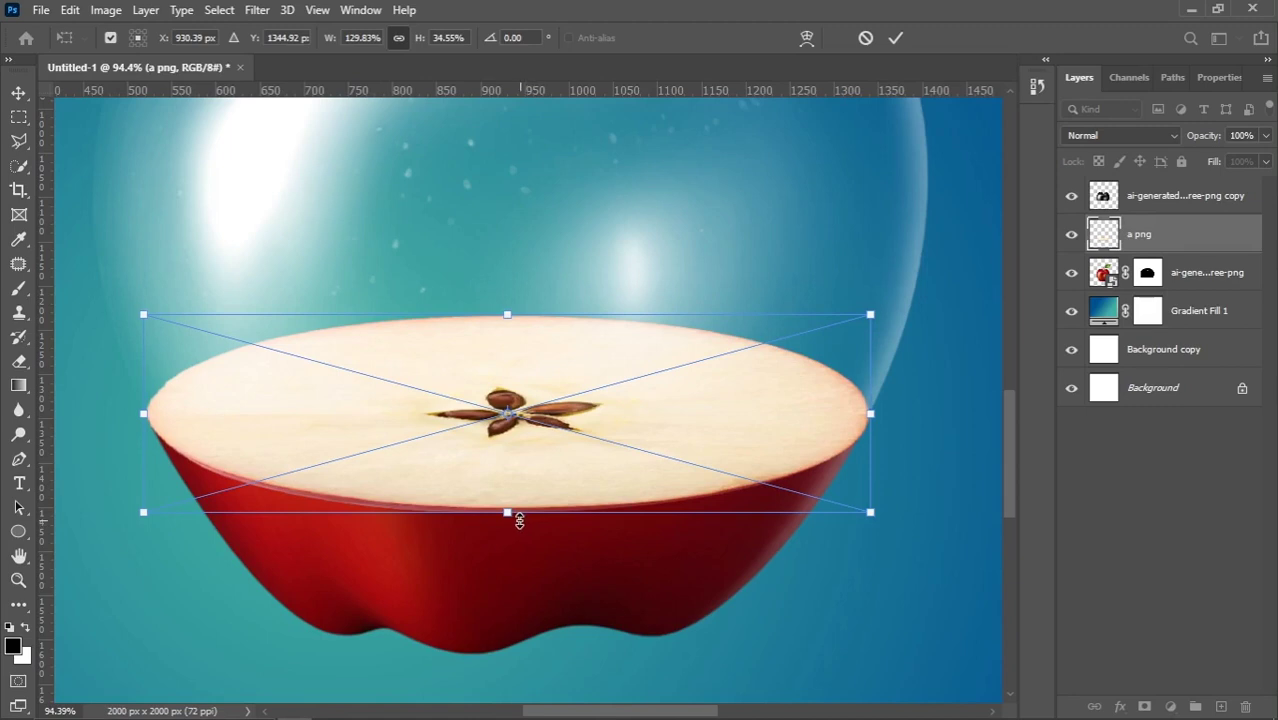
Reduce the slice's height to 22.45% without changing its width and apply the transform
{"action": "left_click_drag", "start_coordinate": [519, 519], "coordinate": [507, 483]}
{"action": "scroll", "coordinate": [508, 485], "scroll_direction": "down", "scroll_amount": 10}
{"action": "scroll", "coordinate": [509, 489], "scroll_direction": "up", "scroll_amount": 2}
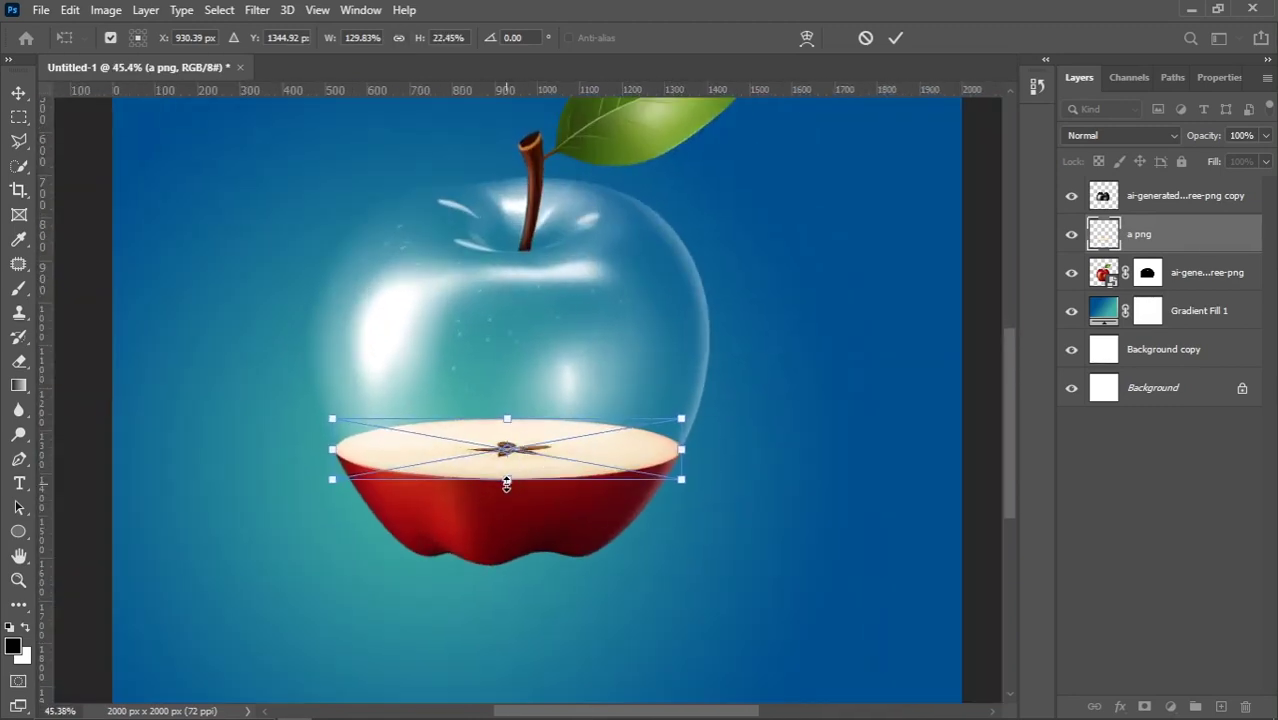
{"action": "key", "text": "Return"}
Warp the glass apple copy layer's lower edge into a downward curve following the slice's front rim
{"action": "scroll", "coordinate": [617, 468], "scroll_direction": "up", "scroll_amount": 3}
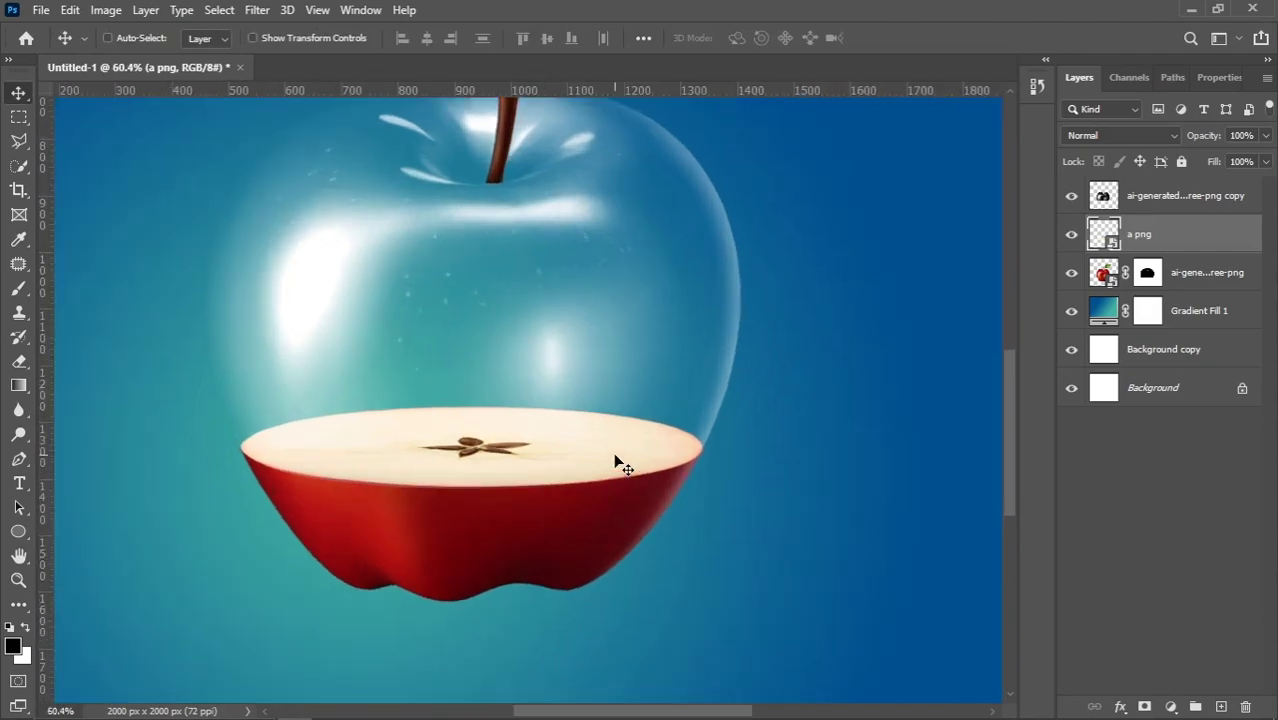
{"action": "left_click", "coordinate": [1143, 205]}
{"action": "key", "text": "ctrl+t"}
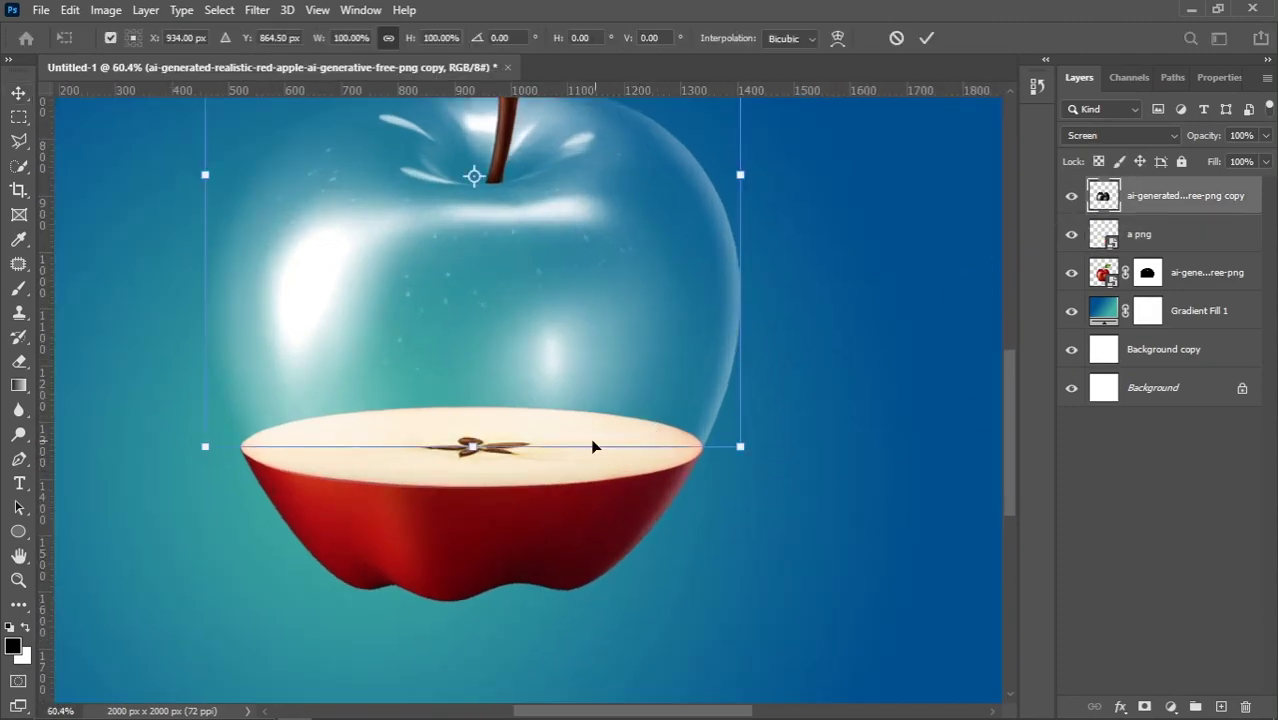
{"action": "right_click", "coordinate": [542, 362]}
{"action": "left_click", "coordinate": [580, 491]}
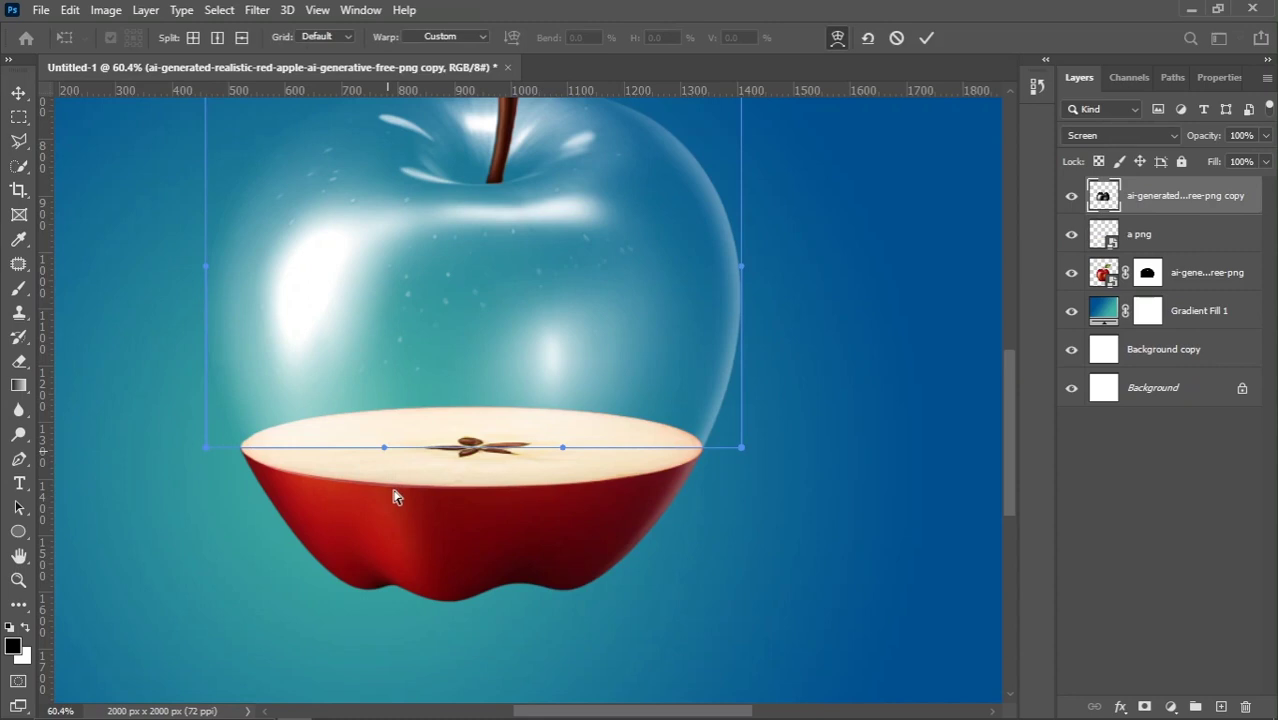
{"action": "left_click_drag", "start_coordinate": [385, 448], "coordinate": [393, 490]}
{"action": "left_click_drag", "start_coordinate": [562, 450], "coordinate": [560, 495]}
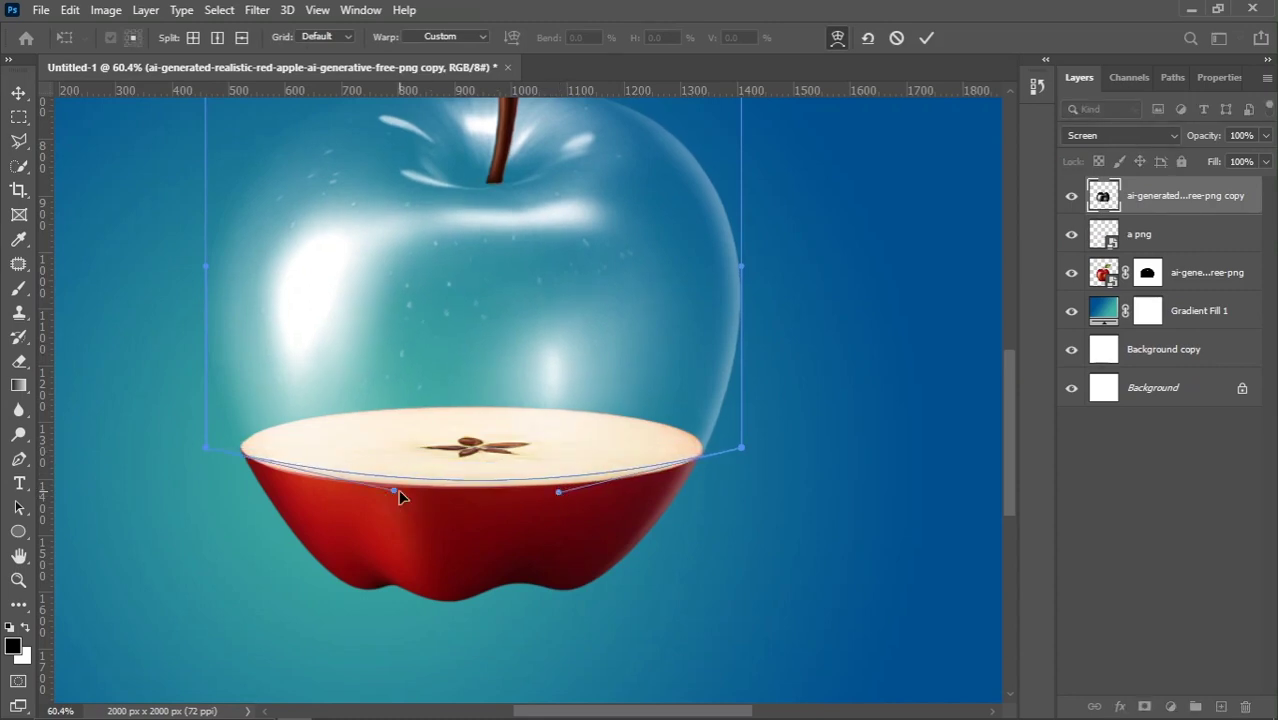
{"action": "left_click_drag", "start_coordinate": [398, 497], "coordinate": [406, 508]}
{"action": "left_click_drag", "start_coordinate": [561, 491], "coordinate": [567, 497]}
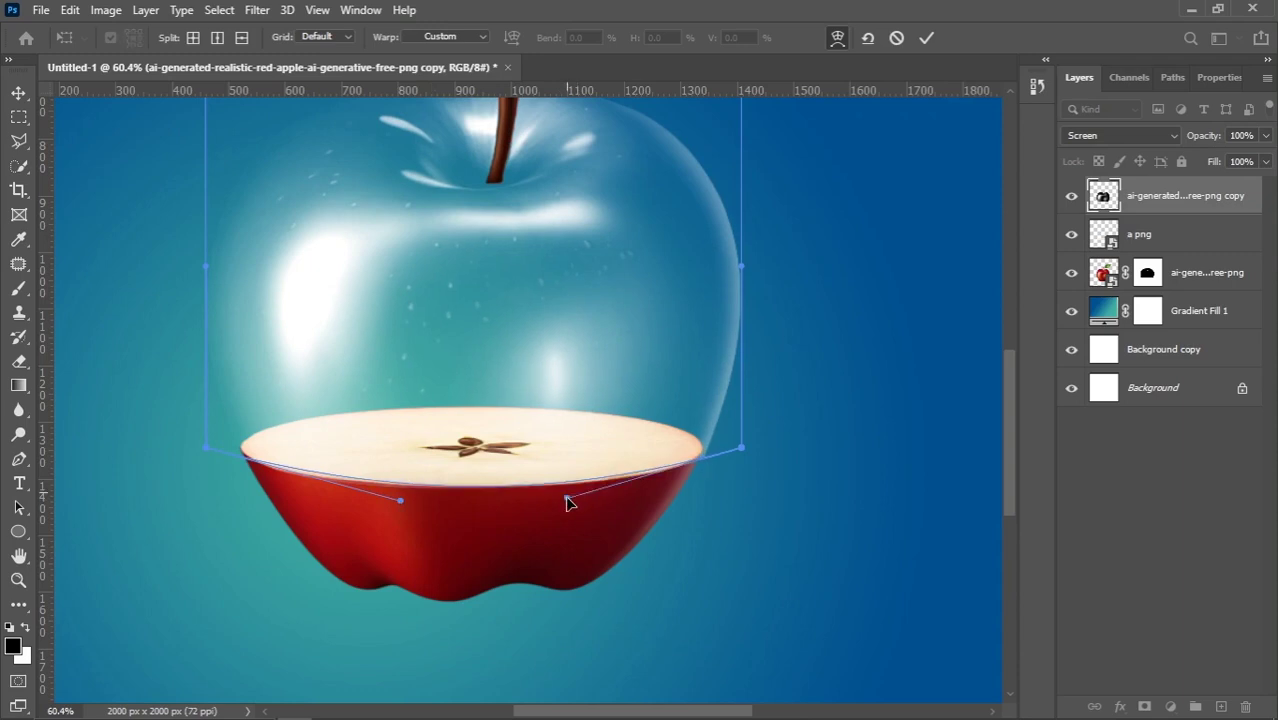
Refine the warp at both lower corners of the glass to meet the slice's ends and apply it
{"action": "scroll", "coordinate": [787, 446], "scroll_direction": "up", "scroll_amount": 6}
{"action": "left_click_drag", "start_coordinate": [681, 440], "coordinate": [654, 438]}
{"action": "scroll", "coordinate": [789, 455], "scroll_direction": "down", "scroll_amount": 6}
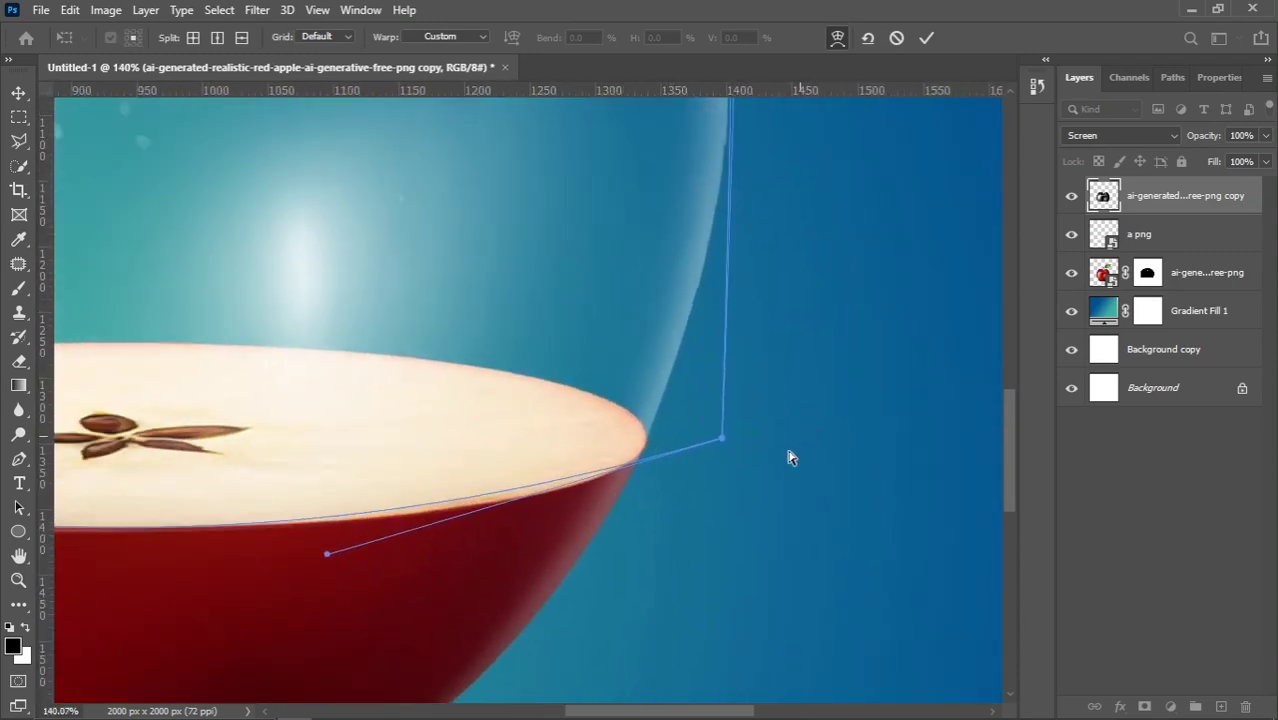
{"action": "scroll", "coordinate": [86, 511], "scroll_direction": "up", "scroll_amount": 3}
{"action": "left_click_drag", "start_coordinate": [128, 466], "coordinate": [286, 468]}
{"action": "scroll", "coordinate": [216, 432], "scroll_direction": "up", "scroll_amount": 1}
{"action": "scroll", "coordinate": [215, 429], "scroll_direction": "up", "scroll_amount": 3}
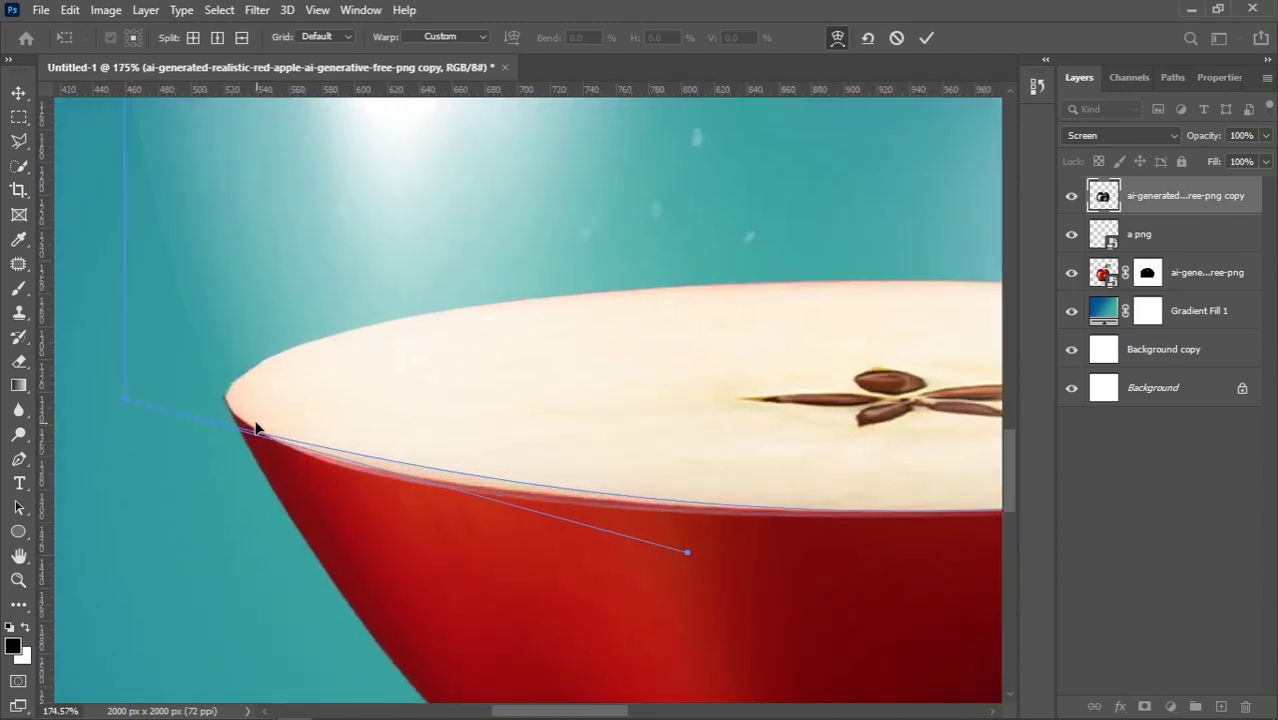
{"action": "left_click_drag", "start_coordinate": [255, 420], "coordinate": [256, 427]}
{"action": "scroll", "coordinate": [243, 440], "scroll_direction": "down", "scroll_amount": 3}
{"action": "scroll", "coordinate": [243, 440], "scroll_direction": "down", "scroll_amount": 3}
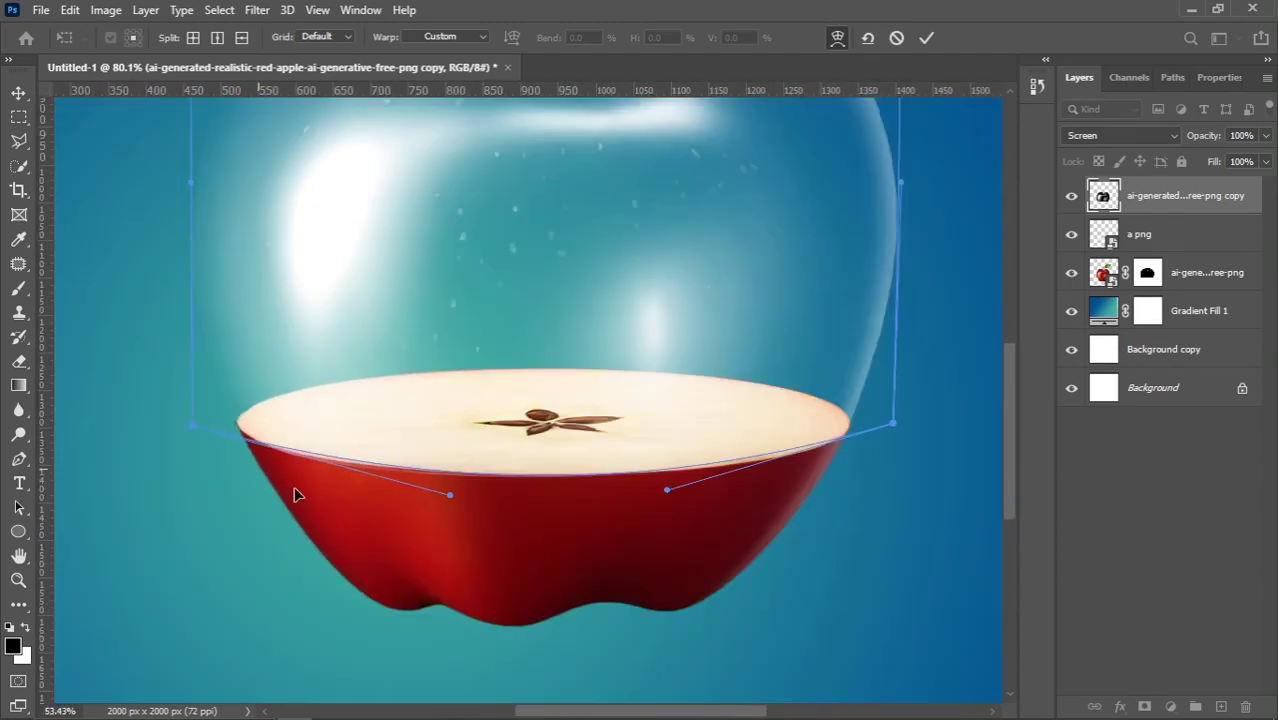
{"action": "scroll", "coordinate": [294, 486], "scroll_direction": "down", "scroll_amount": 3}
{"action": "key", "text": "Return"}
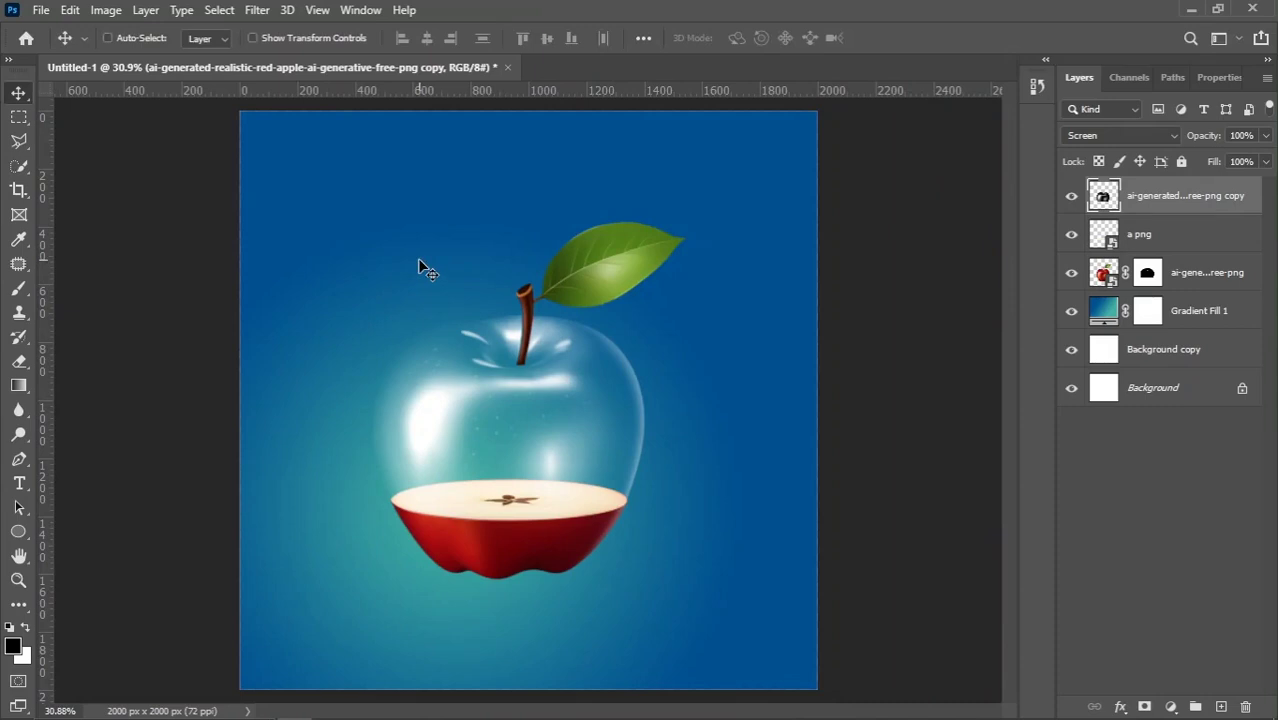
Duplicate the glass apple copy layer and set the duplicate's opacity to 50%
{"action": "scroll", "coordinate": [480, 310], "scroll_direction": "down", "scroll_amount": 1}
{"action": "scroll", "coordinate": [600, 465], "scroll_direction": "up", "scroll_amount": 1}
{"action": "scroll", "coordinate": [680, 460], "scroll_direction": "up", "scroll_amount": 1}
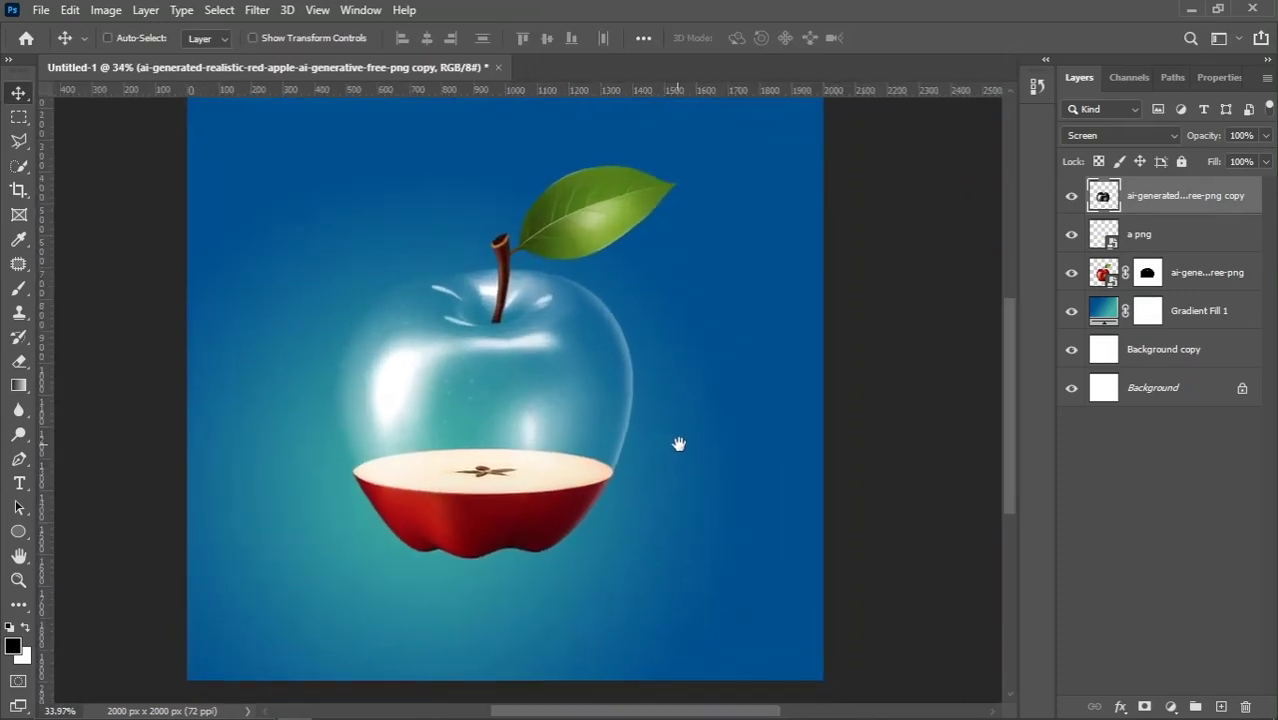
{"action": "left_click_drag", "start_coordinate": [1174, 216], "coordinate": [1221, 706]}
{"action": "left_click", "coordinate": [1241, 135]}
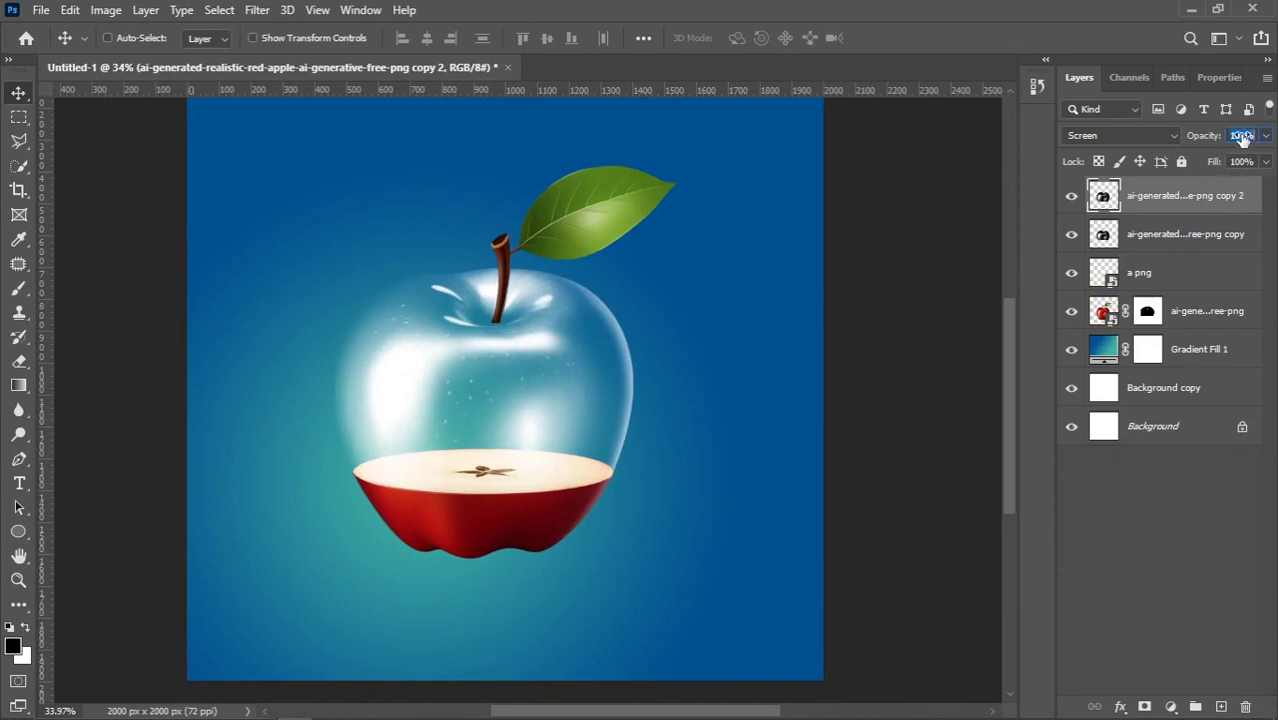
{"action": "type", "text": "50"}
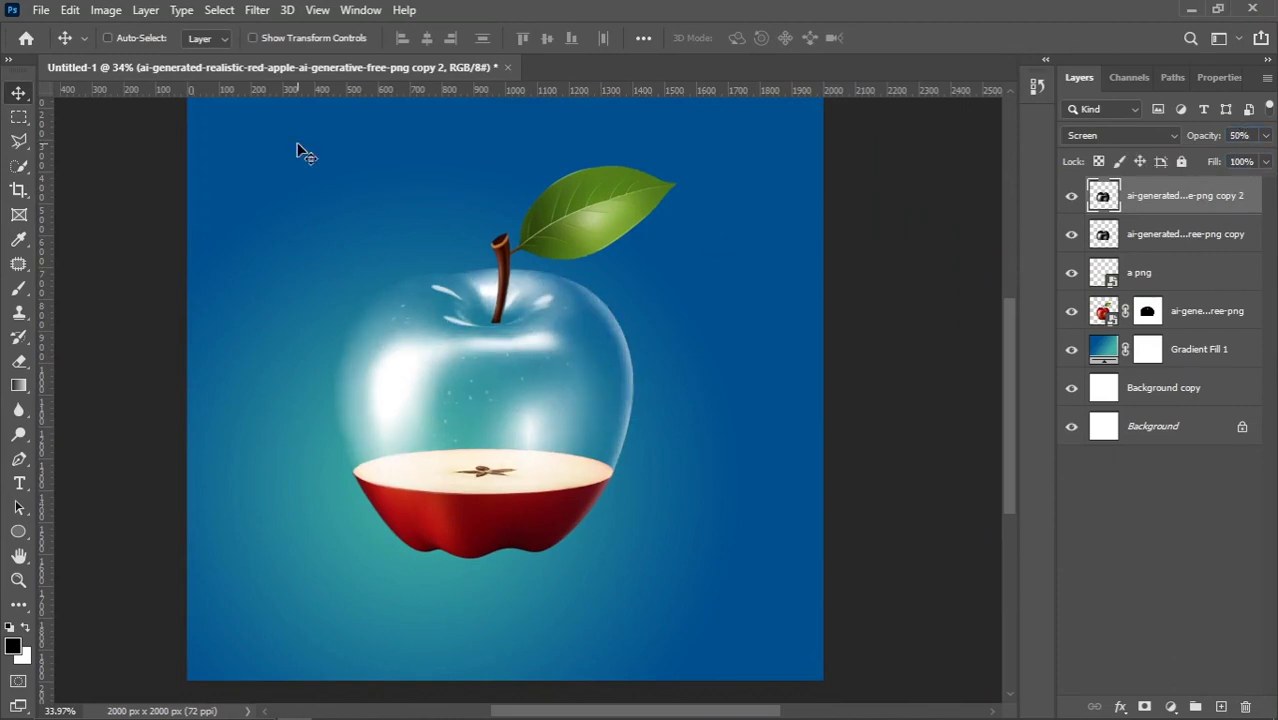
Enlarge the background's radial gradient fill to a scale of about 144% and nudge its center slightly
{"action": "scroll", "coordinate": [546, 340], "scroll_direction": "down", "scroll_amount": 1}
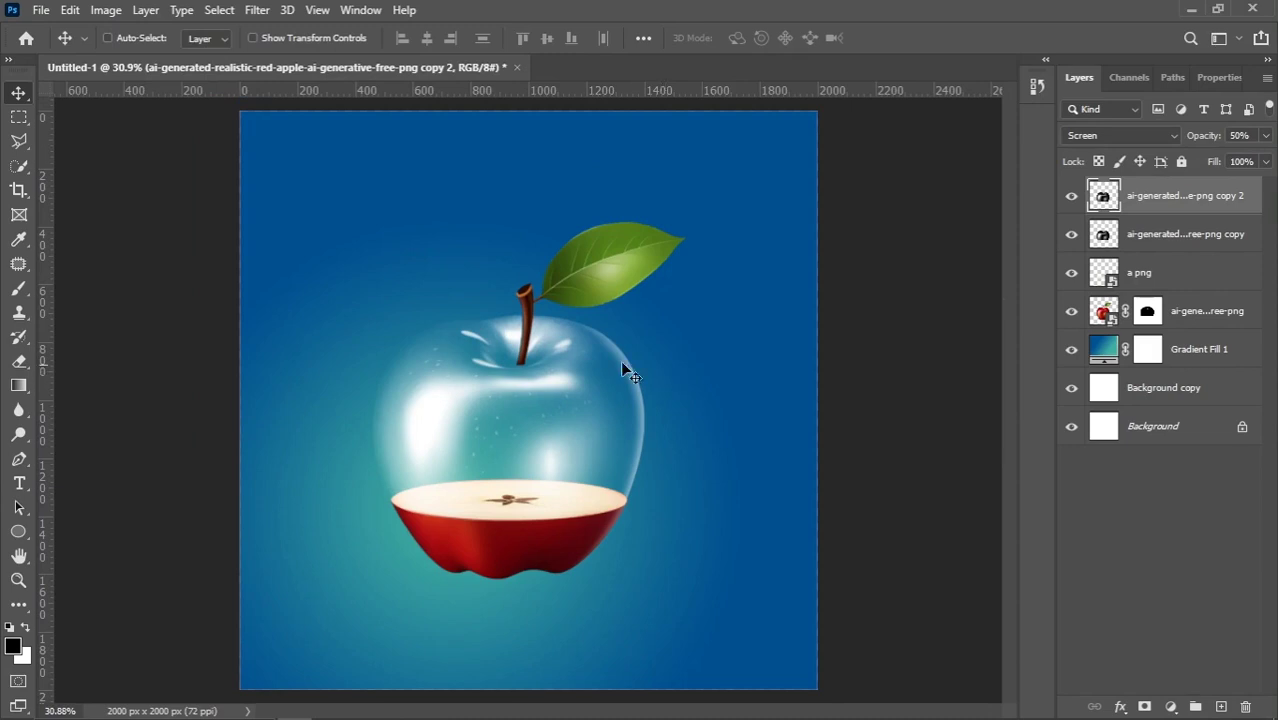
{"action": "scroll", "coordinate": [312, 232], "scroll_direction": "down", "scroll_amount": 2}
{"action": "left_click", "coordinate": [1118, 362]}
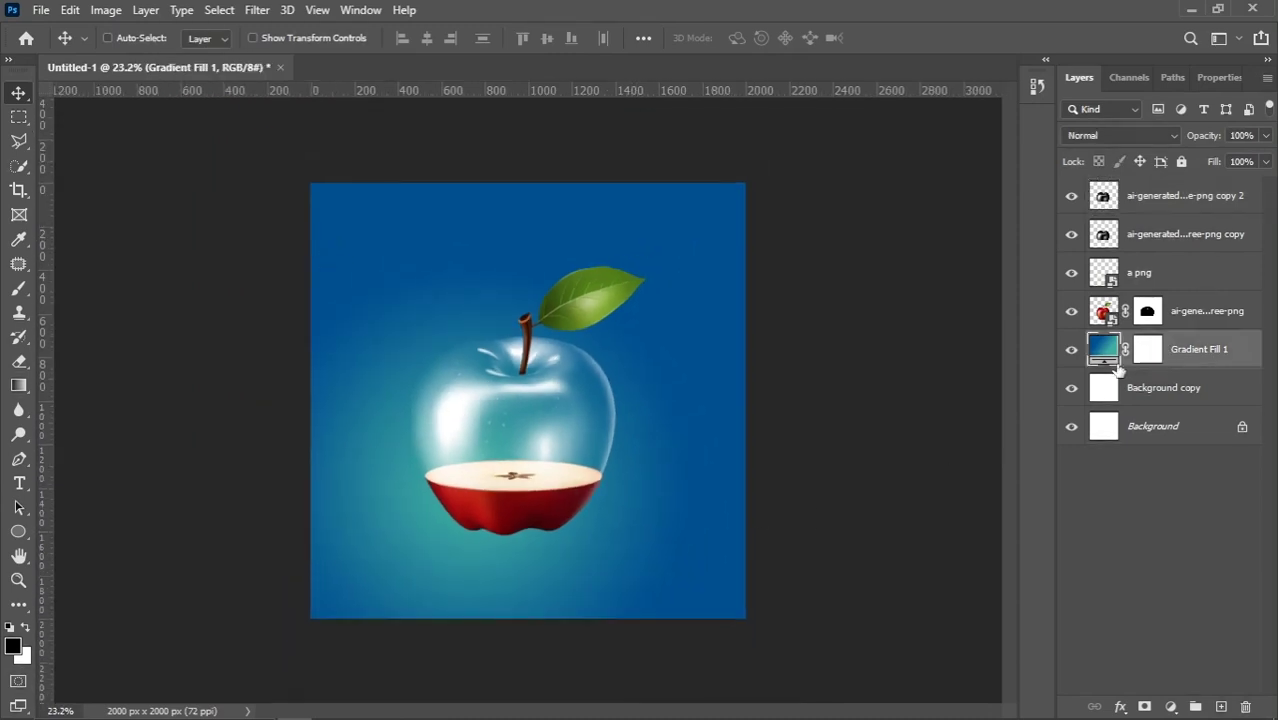
{"action": "double_click", "coordinate": [1096, 358]}
{"action": "mouse_move", "coordinate": [475, 535]}
{"action": "left_mouse_down"}
{"action": "mouse_move", "coordinate": [444, 543]}
{"action": "mouse_move", "coordinate": [471, 533]}
{"action": "left_mouse_up"}
{"action": "left_click", "coordinate": [910, 222]}
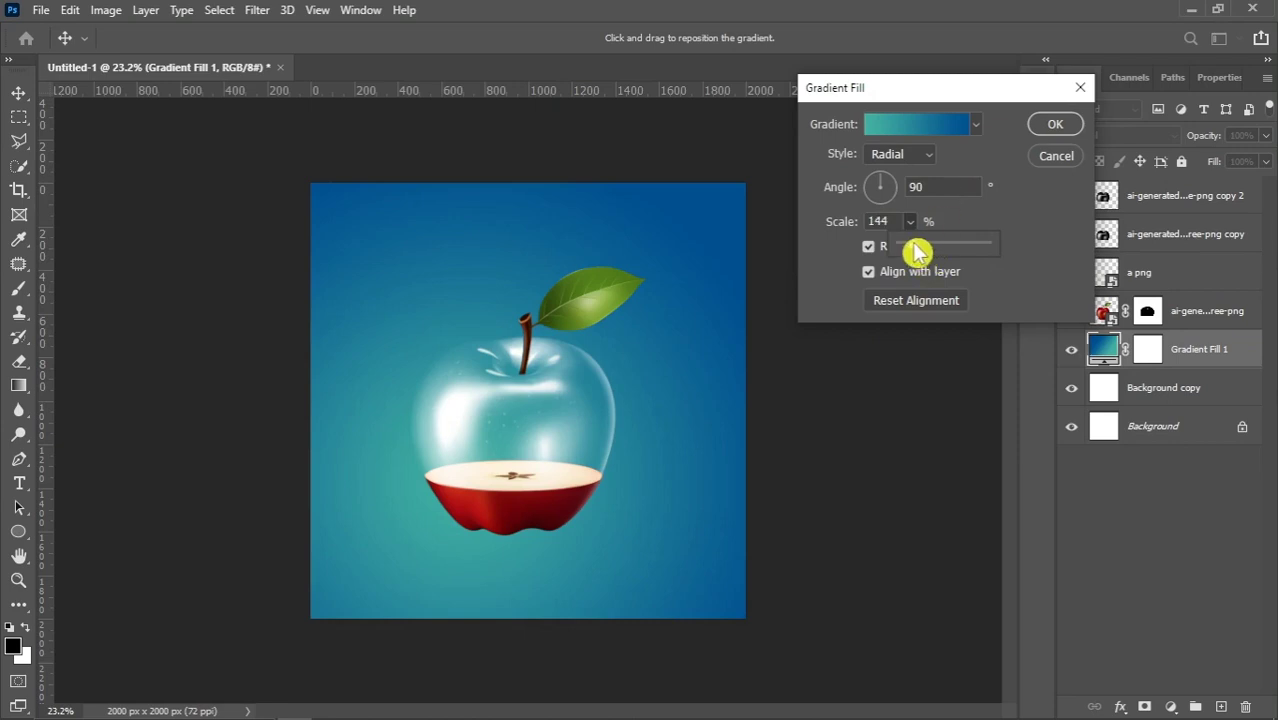
{"action": "left_click", "coordinate": [1044, 129]}
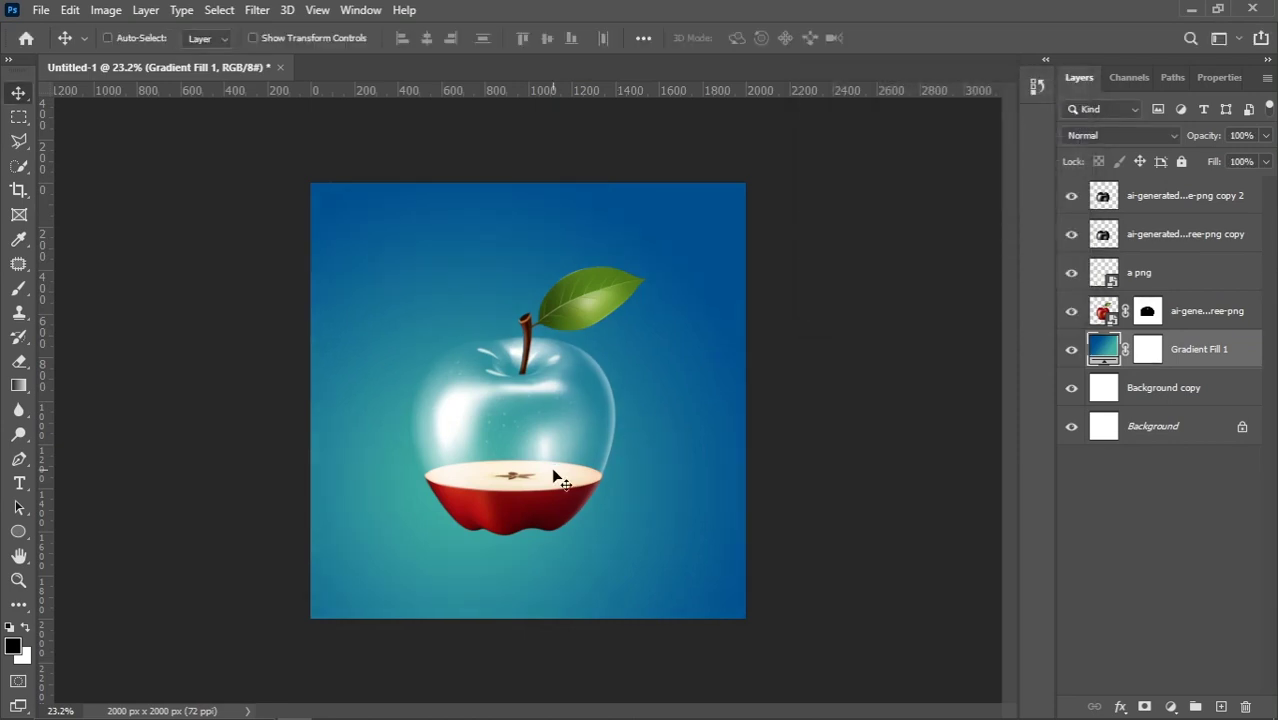
Group the two glass apple copy layers in Pass Through mode, then toggle the group's visibility to compare
{"action": "scroll", "coordinate": [604, 437], "scroll_direction": "up", "scroll_amount": 1}
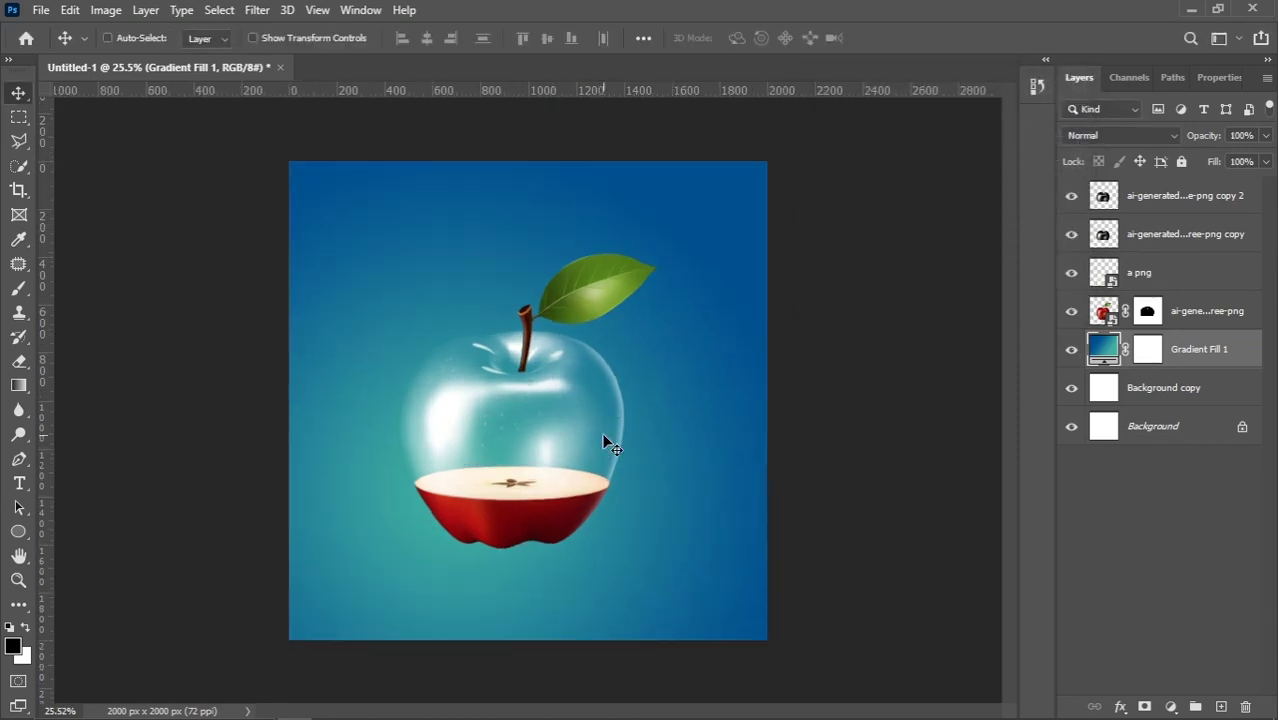
{"action": "left_click", "coordinate": [1158, 235]}
{"action": "left_click", "coordinate": [1160, 200], "text": "shift"}
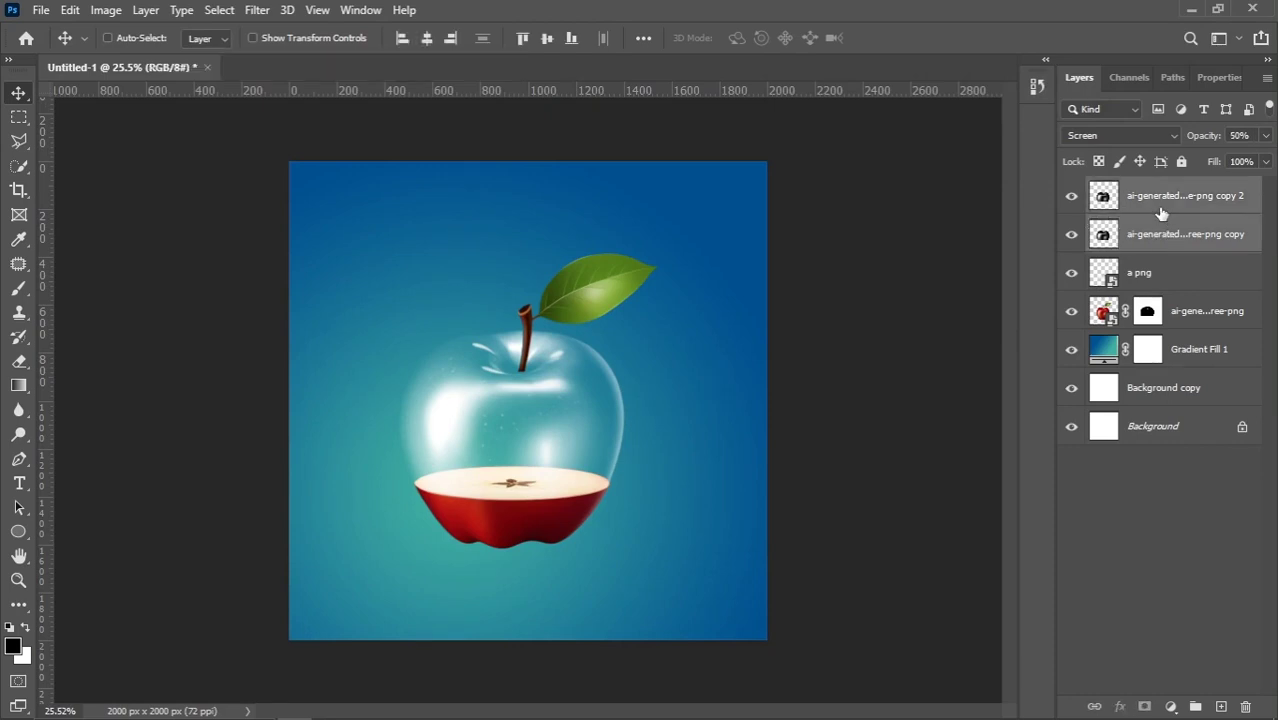
{"action": "right_click", "coordinate": [1162, 215]}
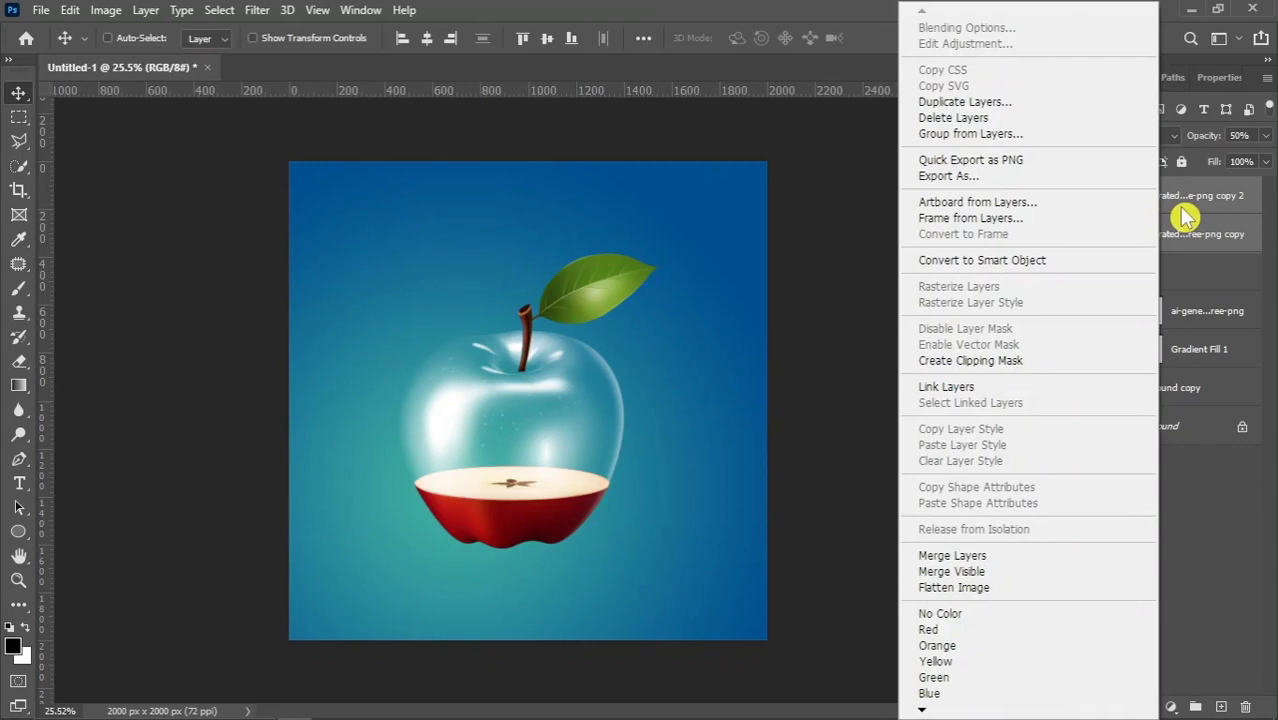
{"action": "left_click", "coordinate": [1182, 208]}
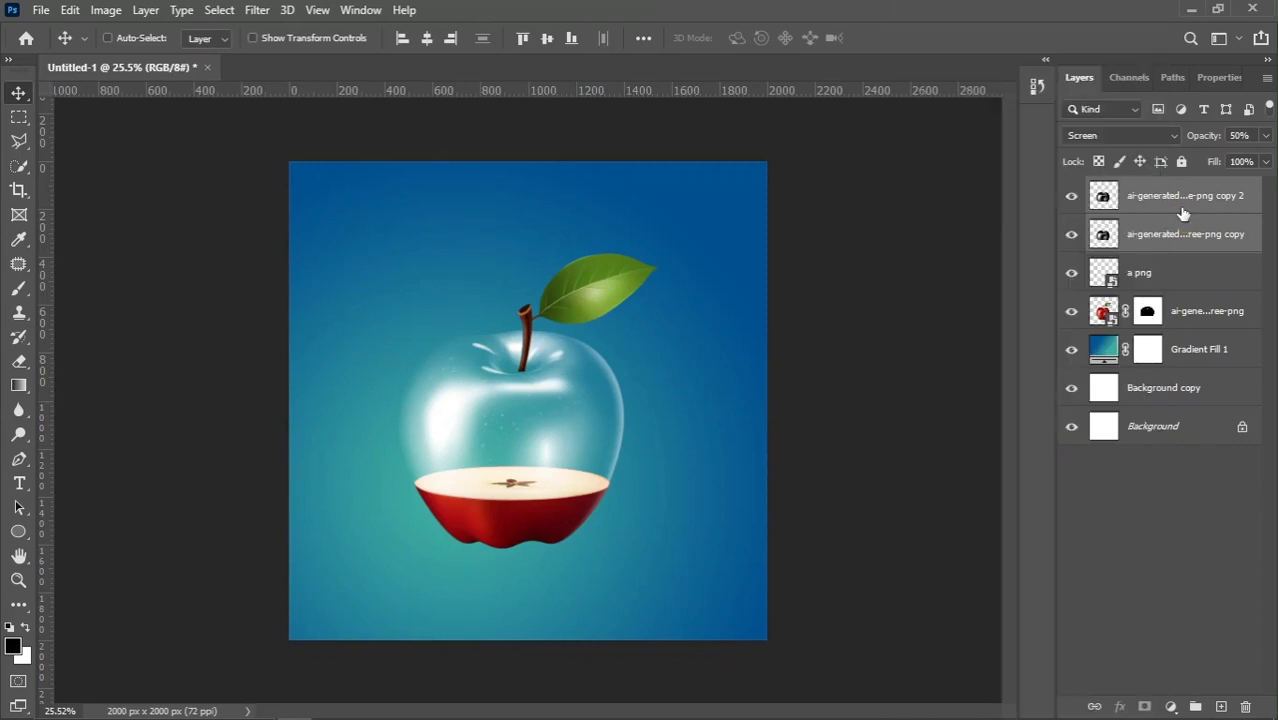
{"action": "right_click", "coordinate": [1183, 213]}
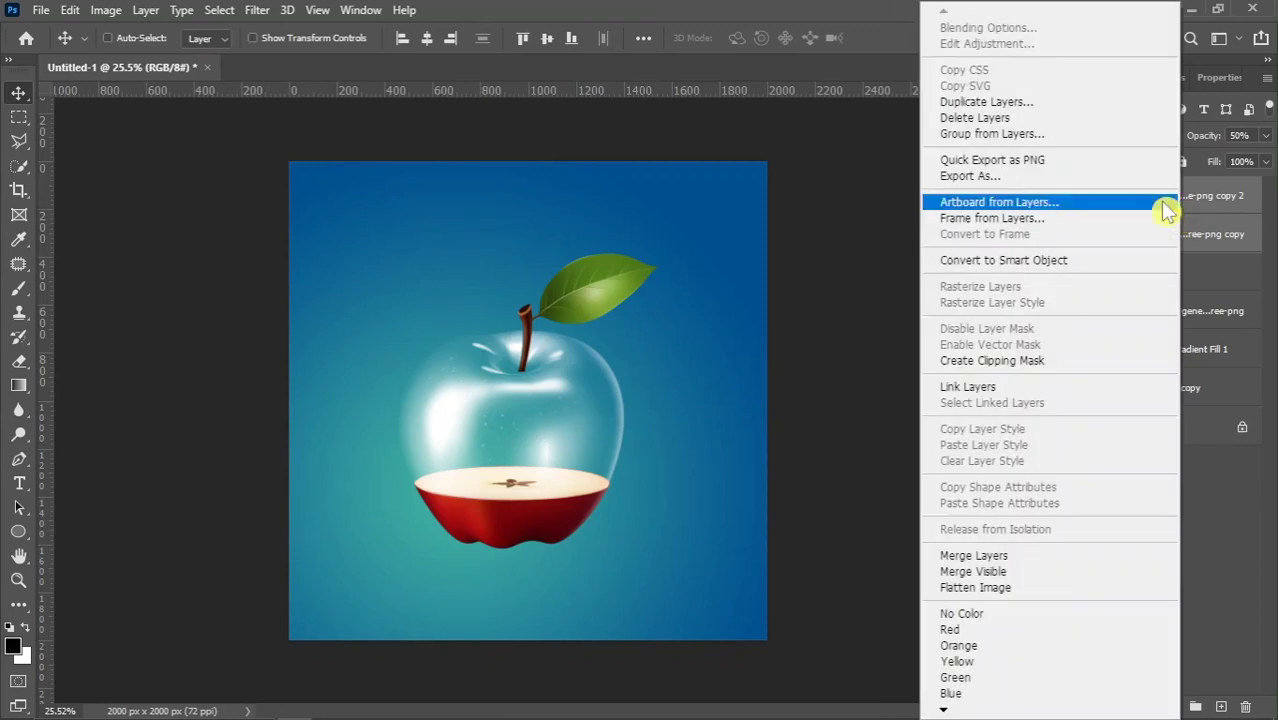
{"action": "left_click", "coordinate": [1017, 131]}
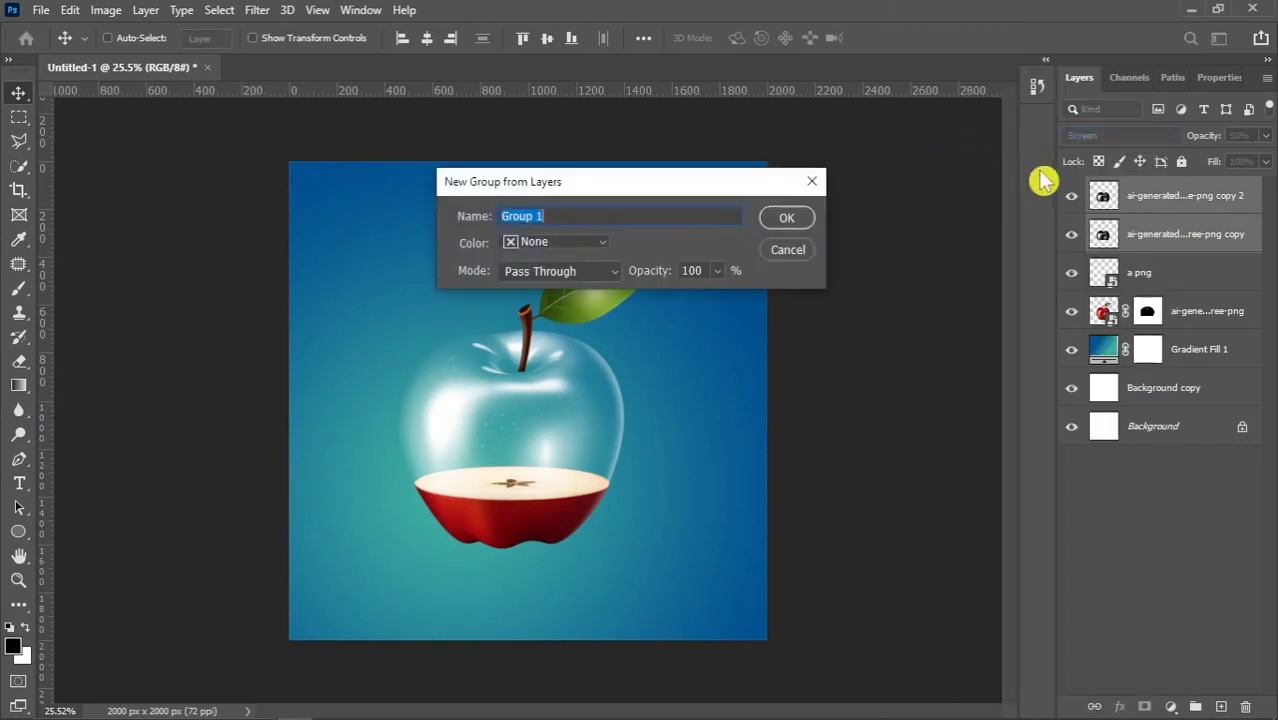
{"action": "left_click", "coordinate": [790, 221]}
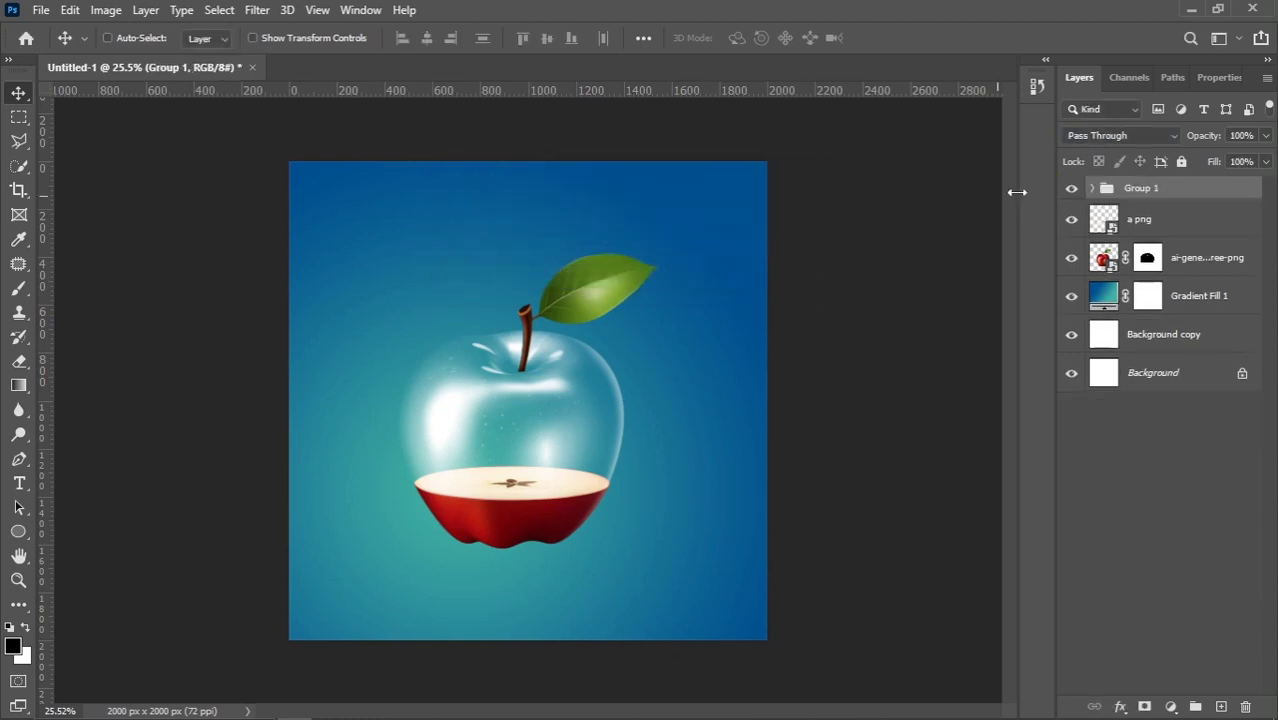
{"action": "left_click", "coordinate": [1074, 189]}
{"action": "left_click", "coordinate": [1074, 189]}
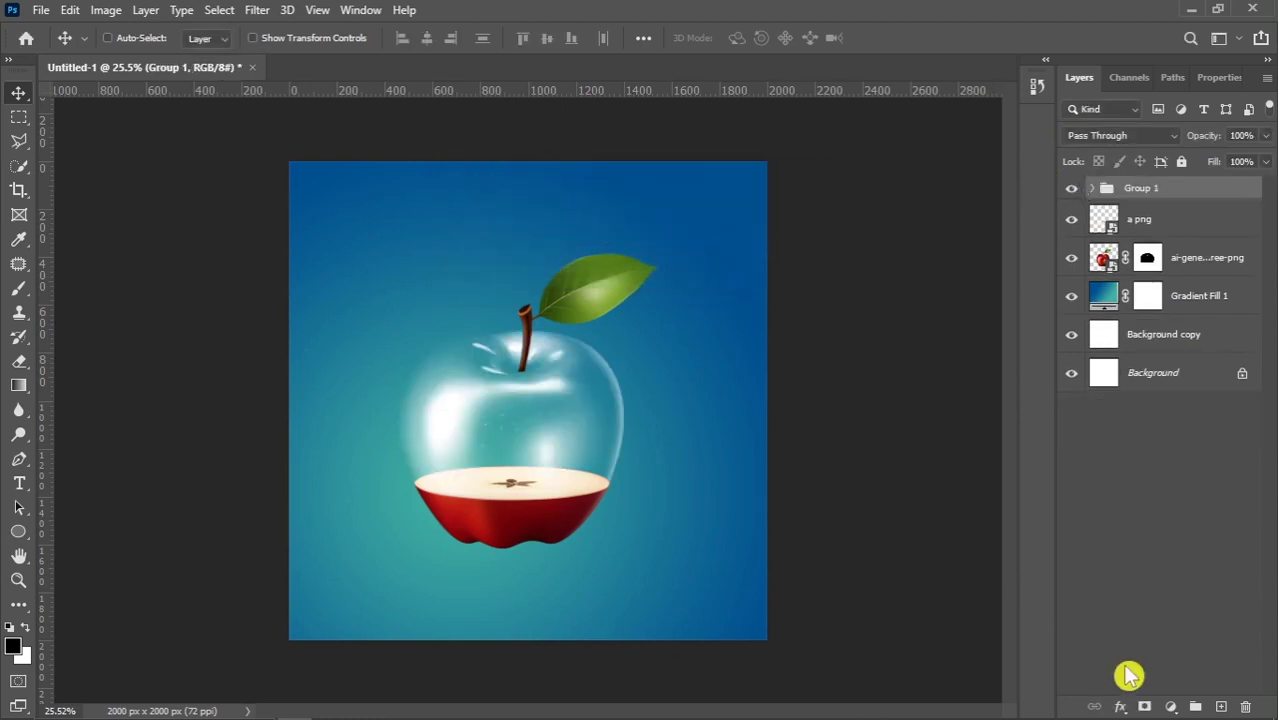
{"action": "scroll", "coordinate": [577, 462], "scroll_direction": "up", "scroll_amount": 2}
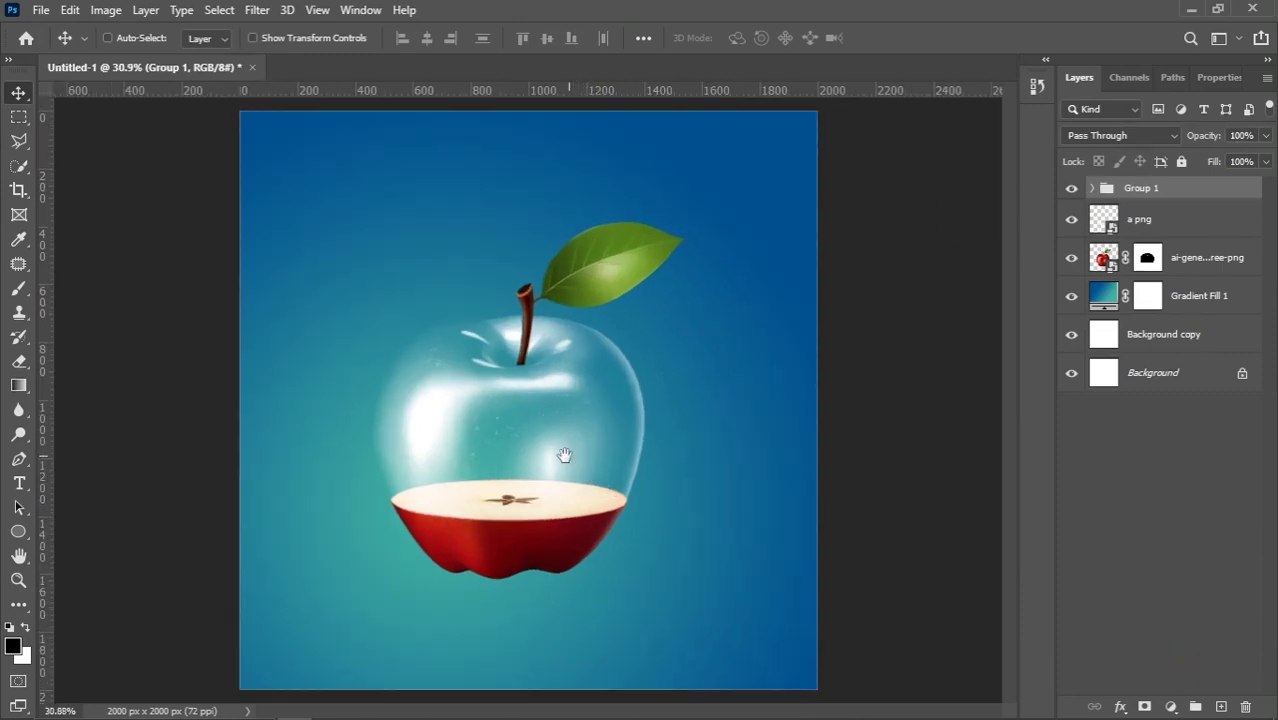
{"action": "scroll", "coordinate": [564, 456], "scroll_direction": "down", "scroll_amount": 1}
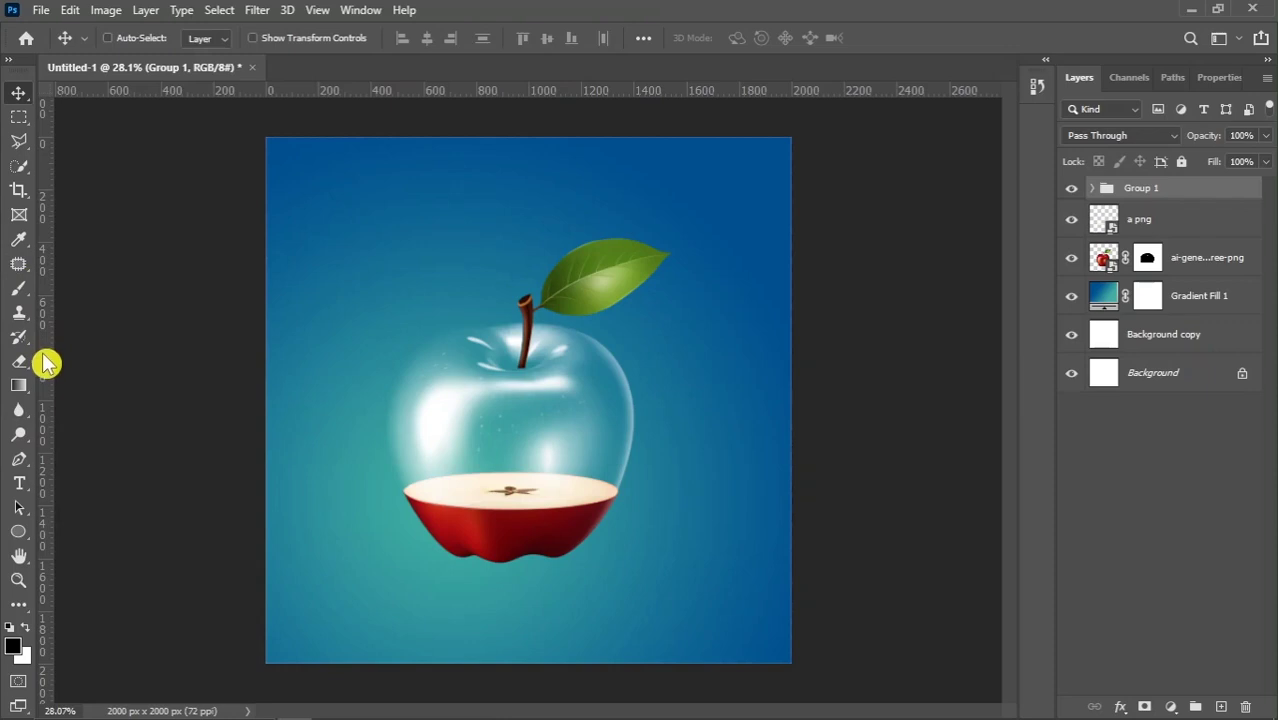
Create a new empty layer above the glass group and reduce the soft Brush to size 900
{"action": "left_click", "coordinate": [18, 289]}
{"action": "left_click", "coordinate": [85, 288]}
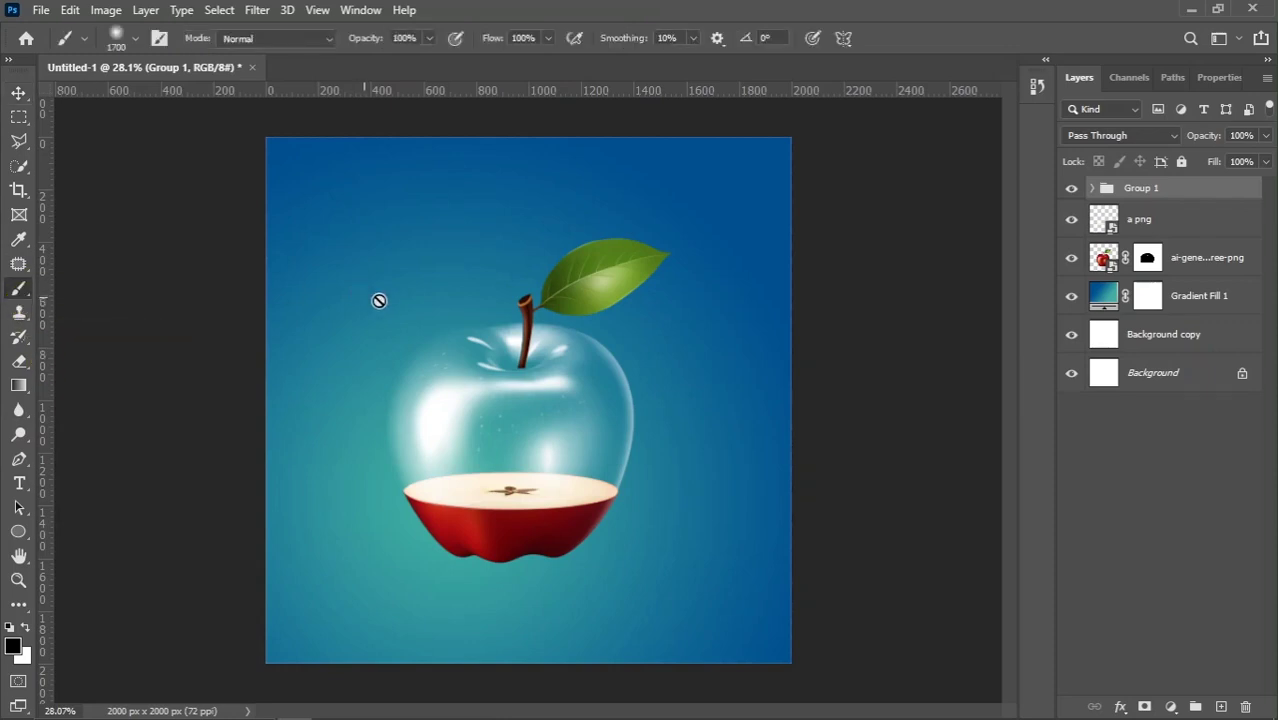
{"action": "left_click", "coordinate": [1219, 705]}
{"action": "key", "text": "bracketleft"}
{"action": "key", "text": "bracketleft"}
{"action": "key", "text": "bracketleft"}
{"action": "key", "text": "bracketleft"}
{"action": "key", "text": "bracketleft"}
{"action": "key", "text": "bracketleft"}
{"action": "key", "text": "bracketleft"}
{"action": "key", "text": "bracketleft"}
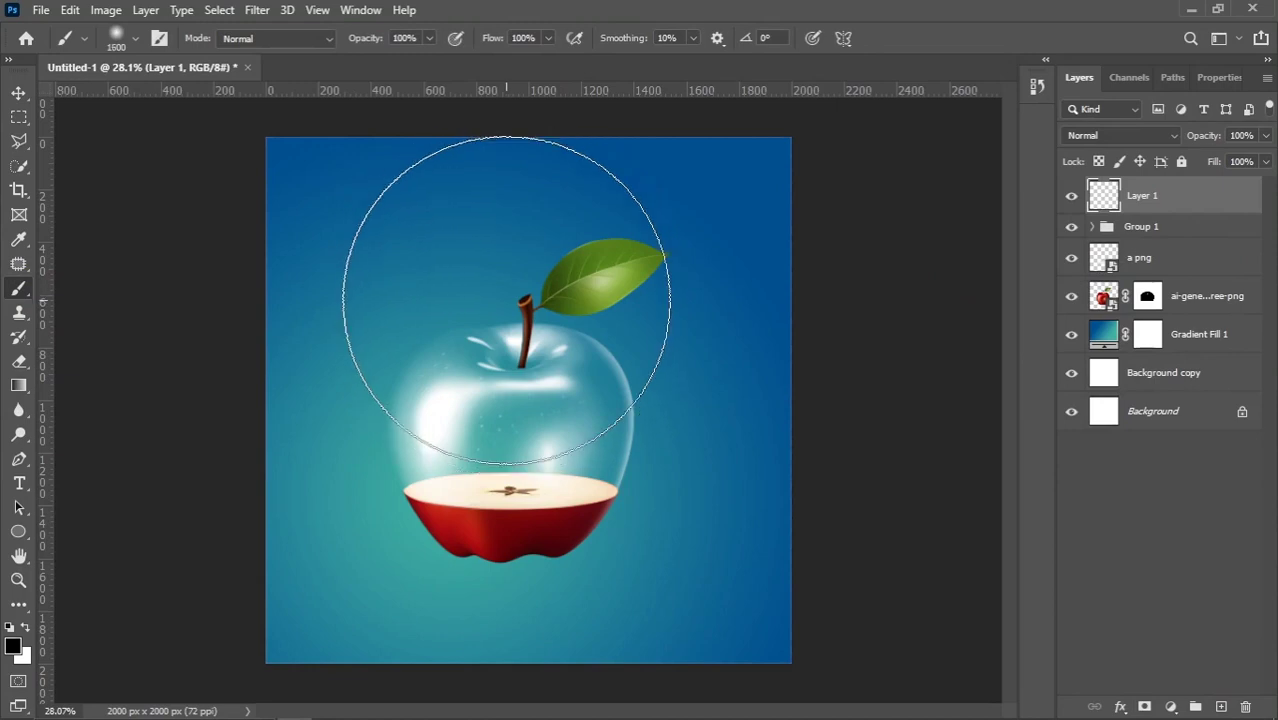
Set the foreground color to a light orange of about #ffbf6c for the brush
{"action": "left_click", "coordinate": [14, 647]}
{"action": "left_click", "coordinate": [847, 410]}
{"action": "left_click_drag", "start_coordinate": [847, 410], "coordinate": [847, 408]}
{"action": "left_click_drag", "start_coordinate": [731, 276], "coordinate": [717, 174]}
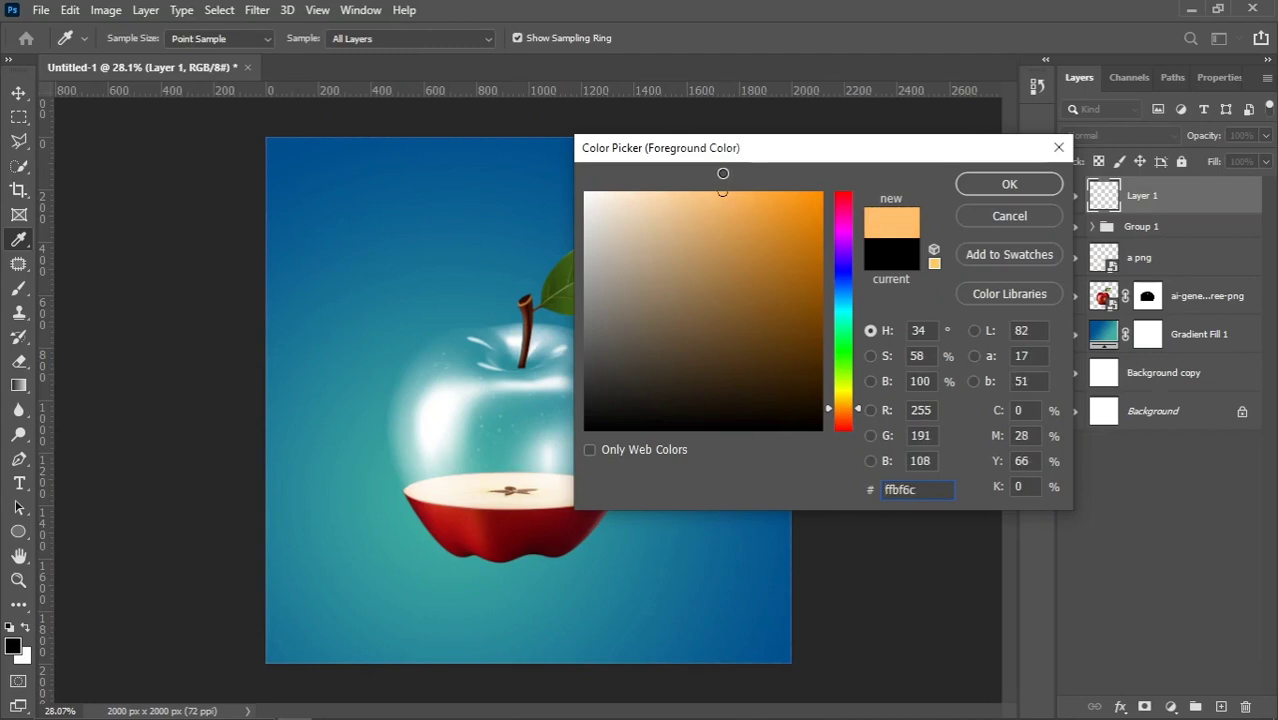
{"action": "left_click_drag", "start_coordinate": [723, 173], "coordinate": [724, 173]}
{"action": "left_click", "coordinate": [988, 190]}
{"action": "key", "text": "b"}
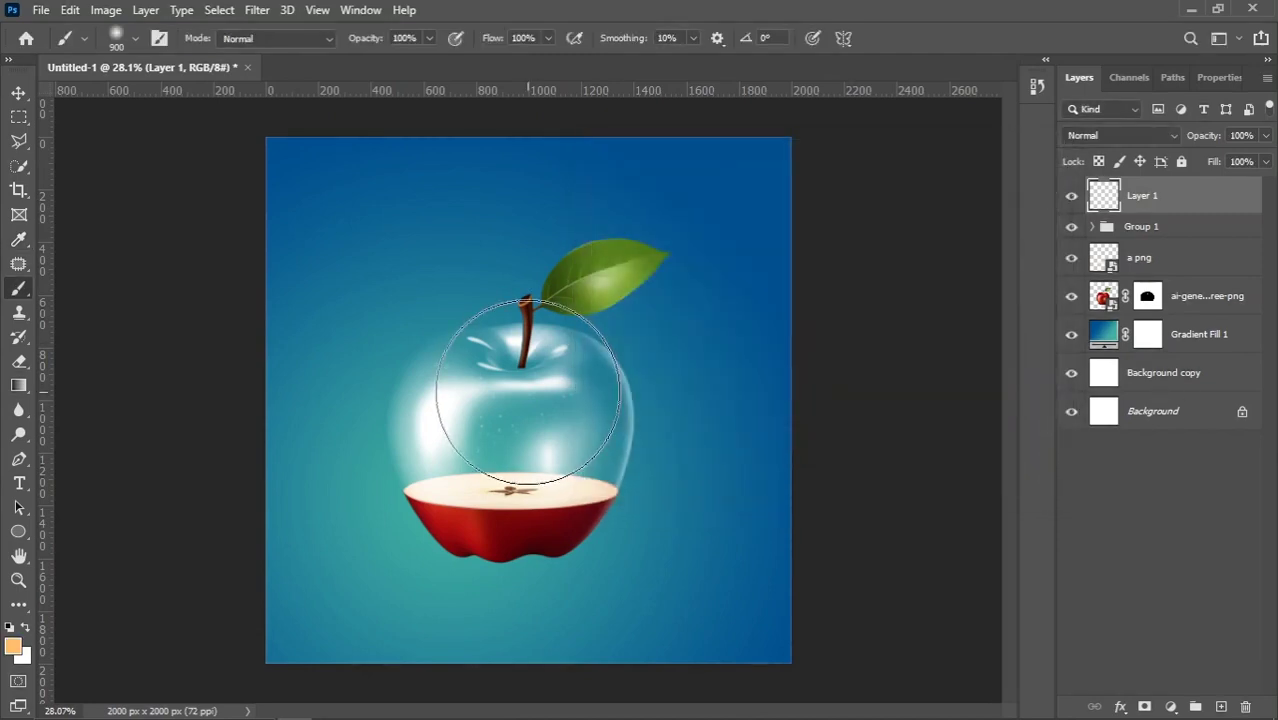
Enlarge the soft brush to size 1000 and paint one orange dab over the glass apple's upper left shoulder
{"action": "key", "text": "bracketright"}
{"action": "key", "text": "bracketright"}
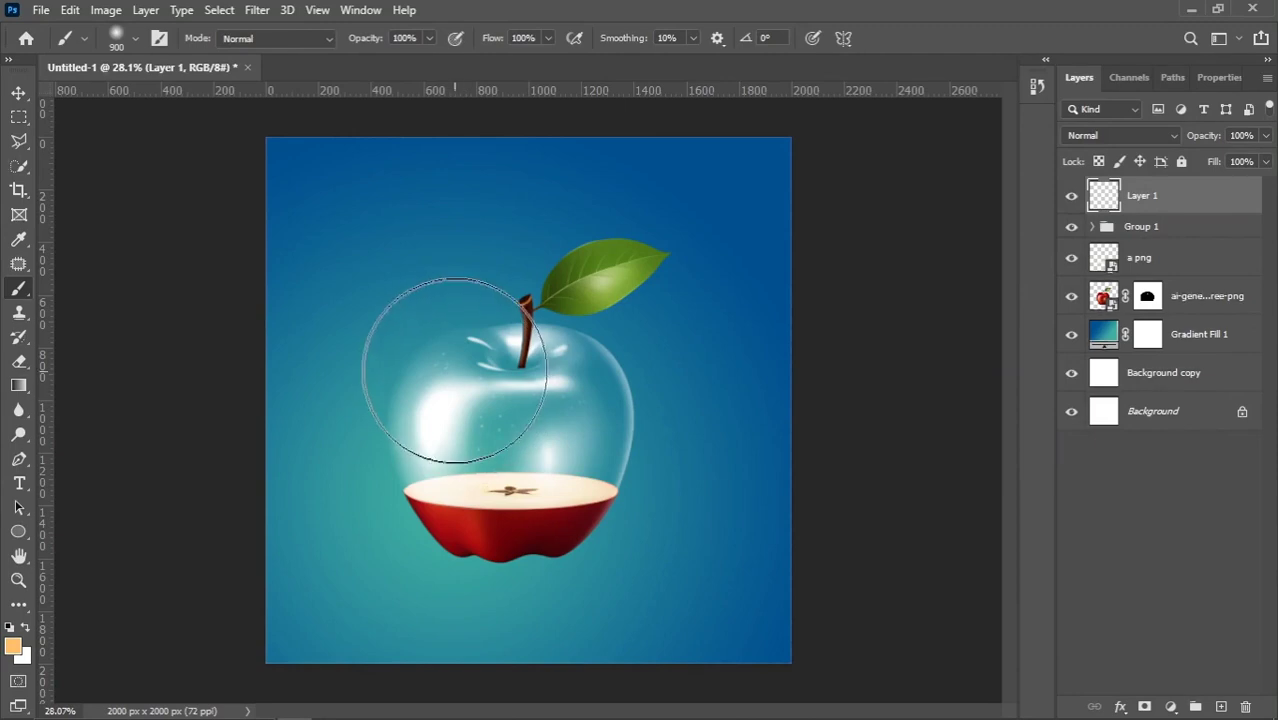
{"action": "left_click", "coordinate": [416, 376]}
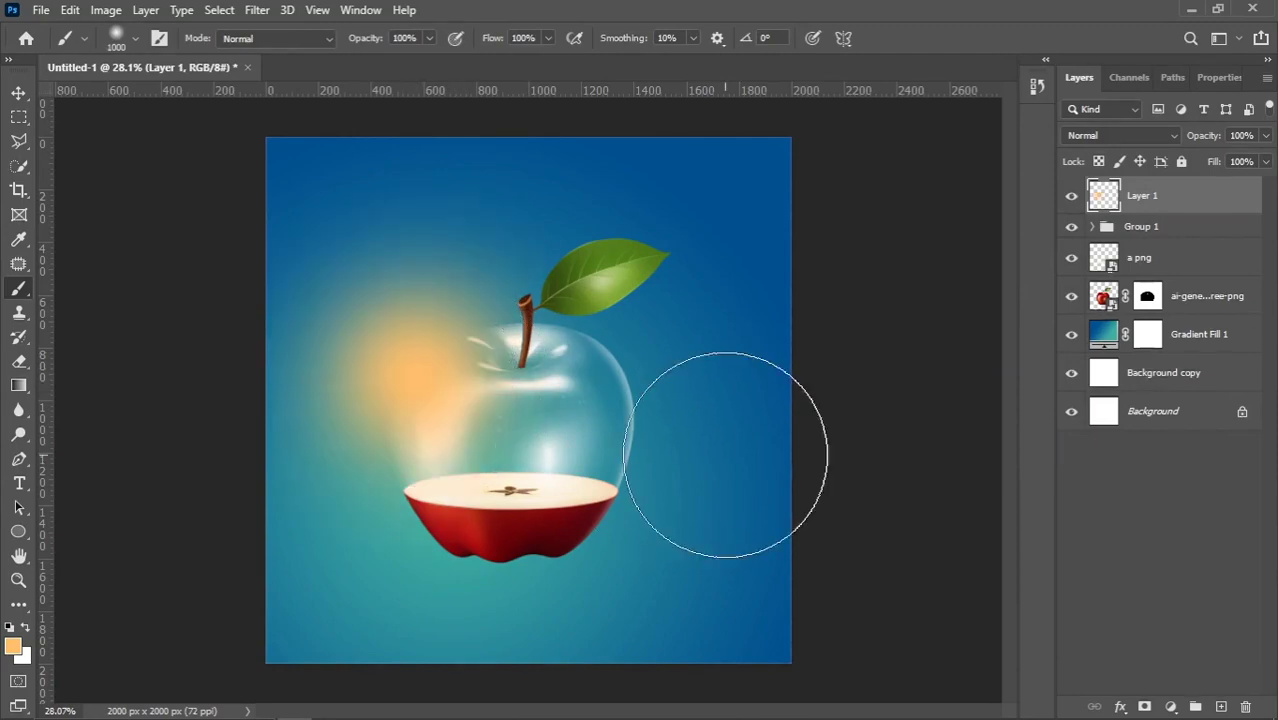
Blend the orange glow layer with Vivid Light at 70% opacity and nudge it slightly against the apple's left side
{"action": "left_click", "coordinate": [16, 95]}
{"action": "left_click", "coordinate": [1098, 138]}
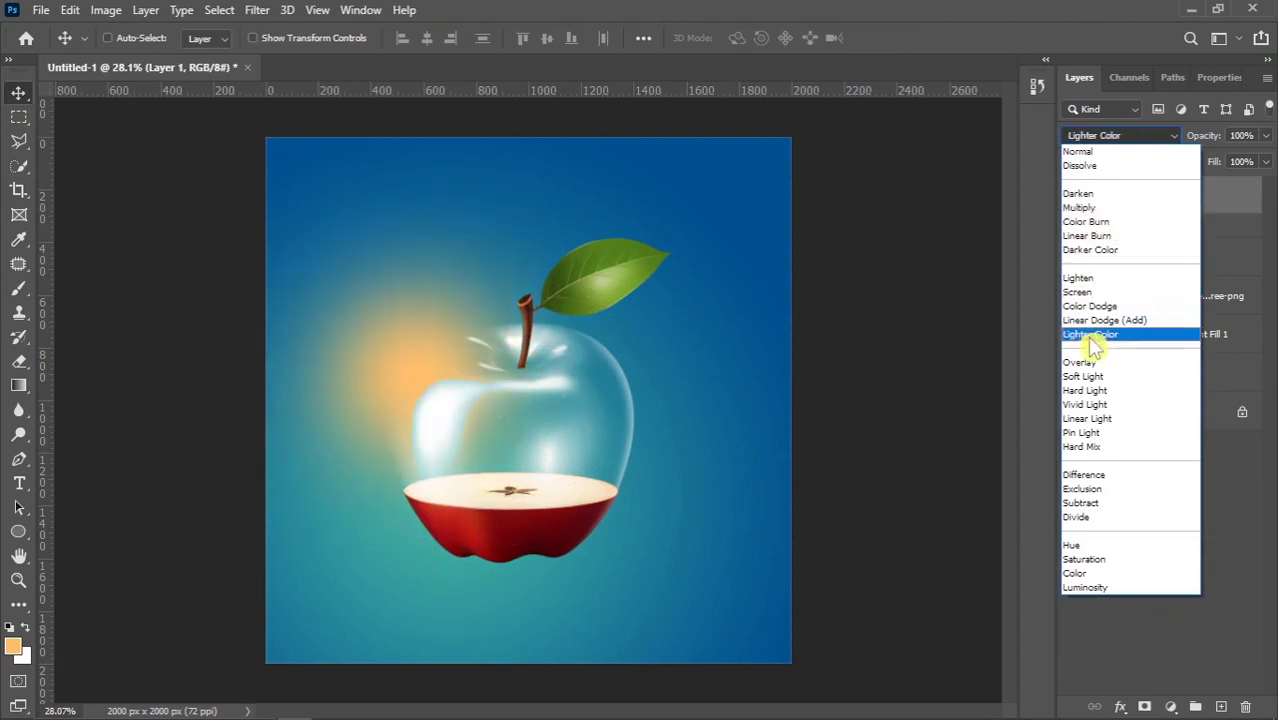
{"action": "left_click", "coordinate": [1080, 404]}
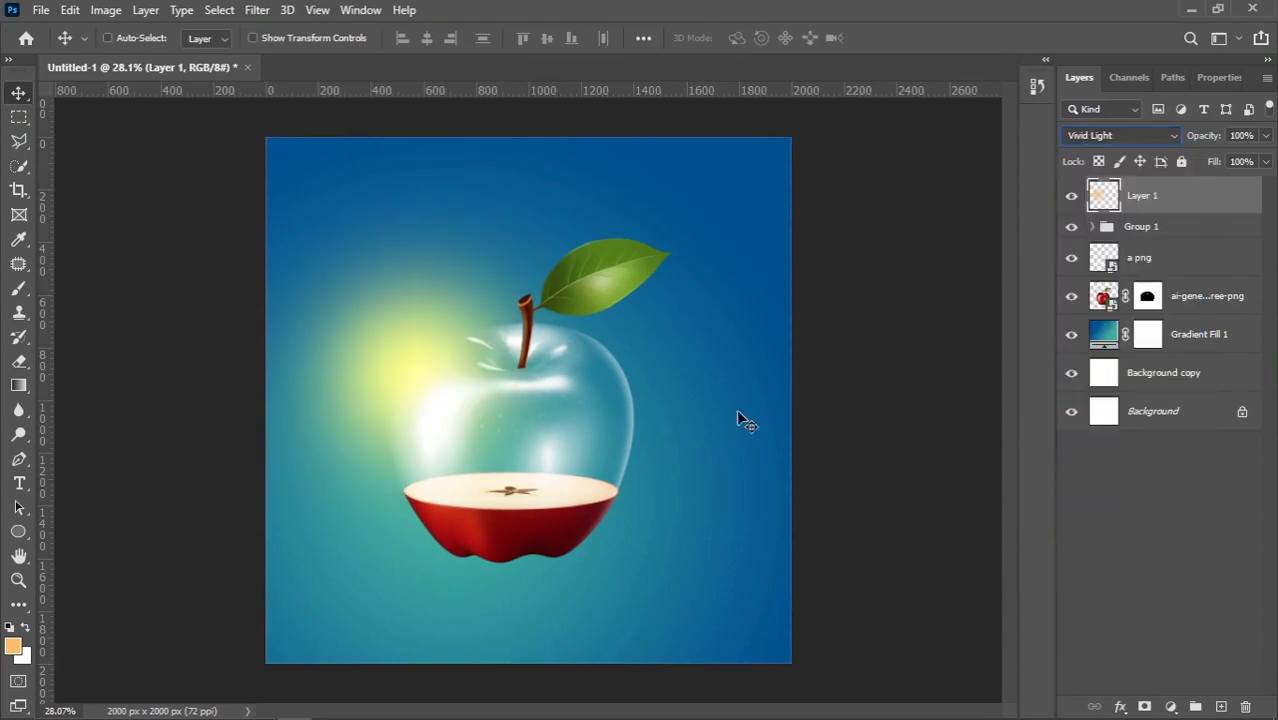
{"action": "left_click", "coordinate": [19, 91]}
{"action": "left_click_drag", "start_coordinate": [489, 389], "coordinate": [474, 417]}
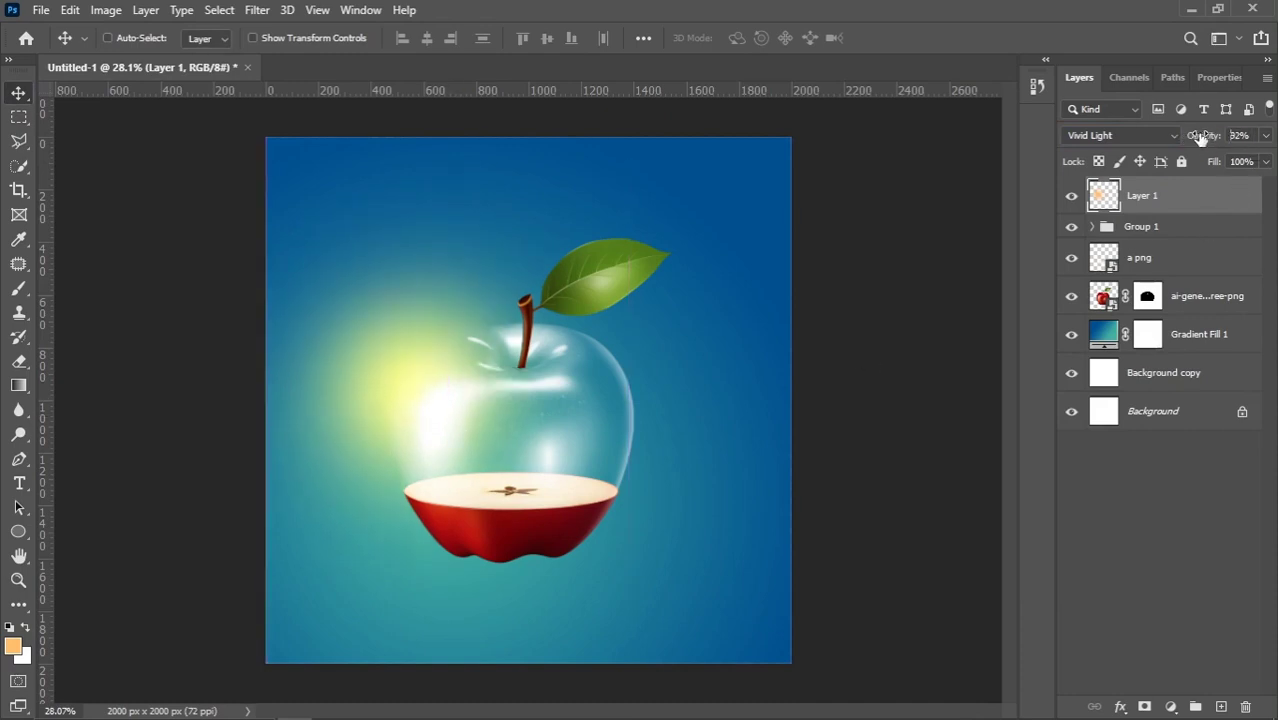
{"action": "left_click_drag", "start_coordinate": [1202, 138], "coordinate": [1183, 140]}
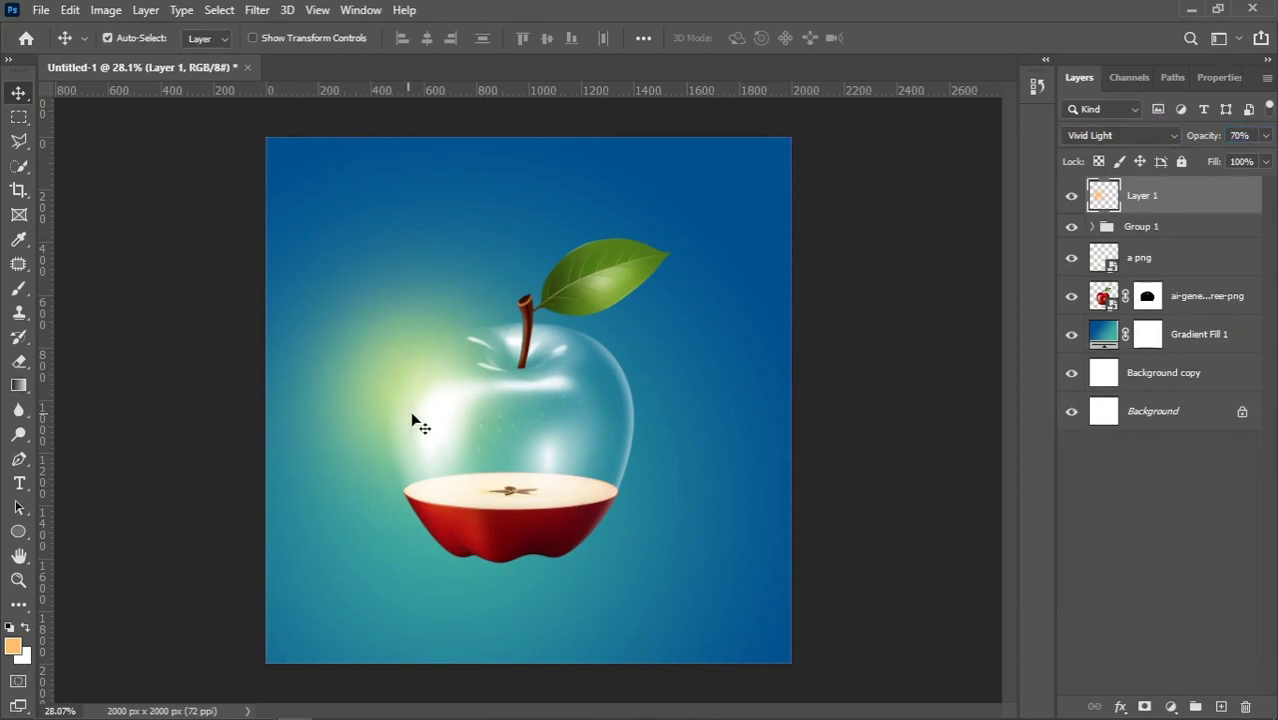
Scale the orange glow layer up to about 102% and apply the transformation
{"action": "key", "text": "ctrl+t"}
{"action": "left_click_drag", "start_coordinate": [626, 612], "coordinate": [630, 615]}
{"action": "left_click_drag", "start_coordinate": [538, 471], "coordinate": [537, 478]}
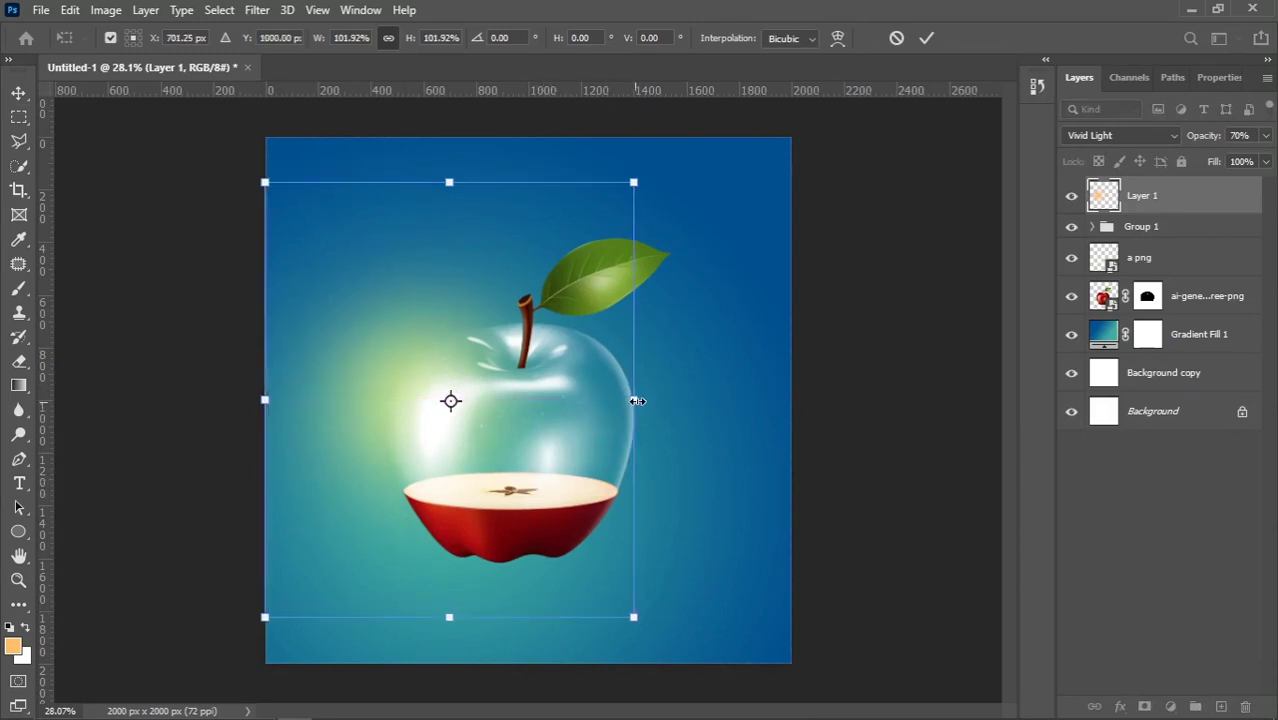
{"action": "key", "text": "Return"}
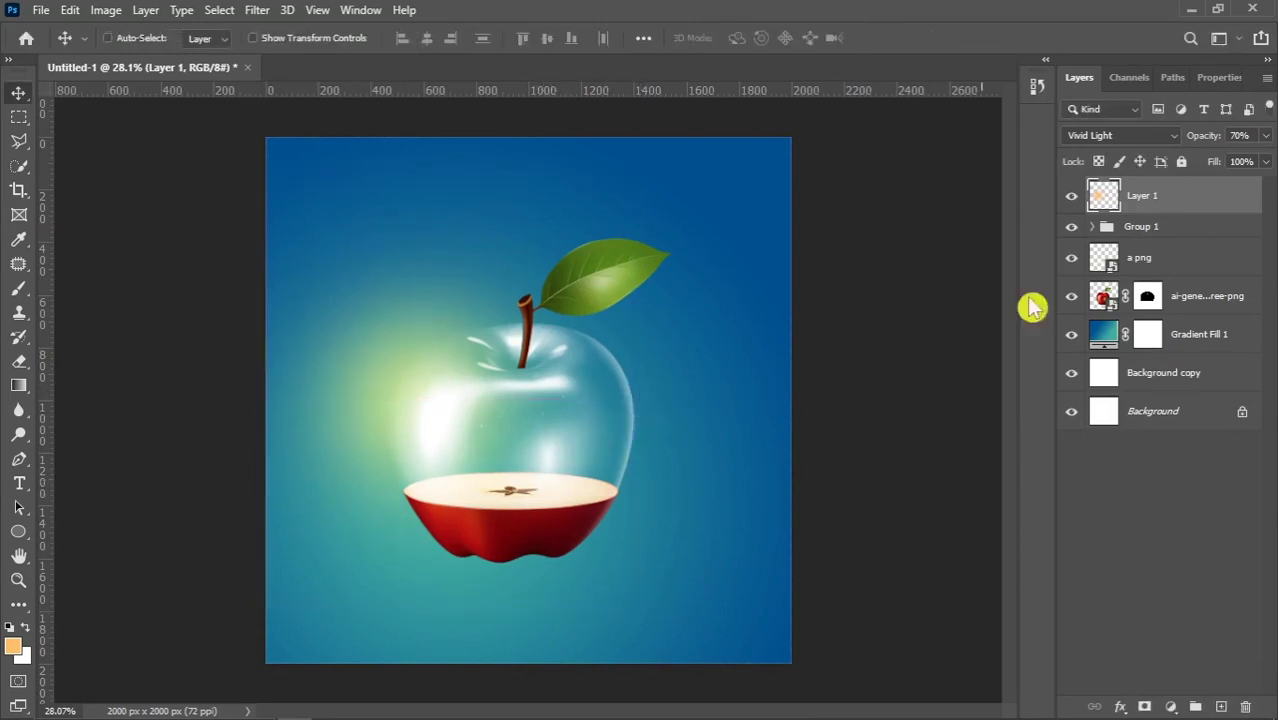
Load the upper glass apple copy layer's outline as a selection and mask the orange glow layer with it
{"action": "left_click", "coordinate": [1093, 227]}
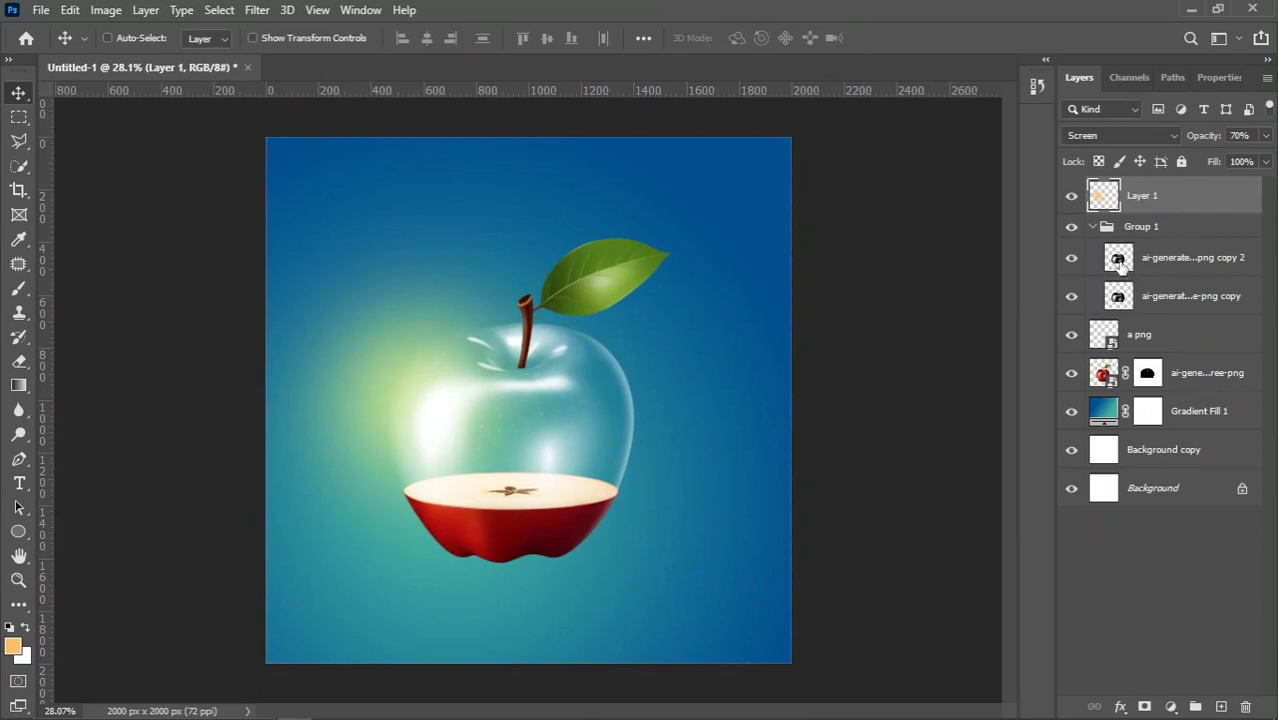
{"action": "right_click", "coordinate": [1120, 262]}
{"action": "left_click", "coordinate": [1100, 314]}
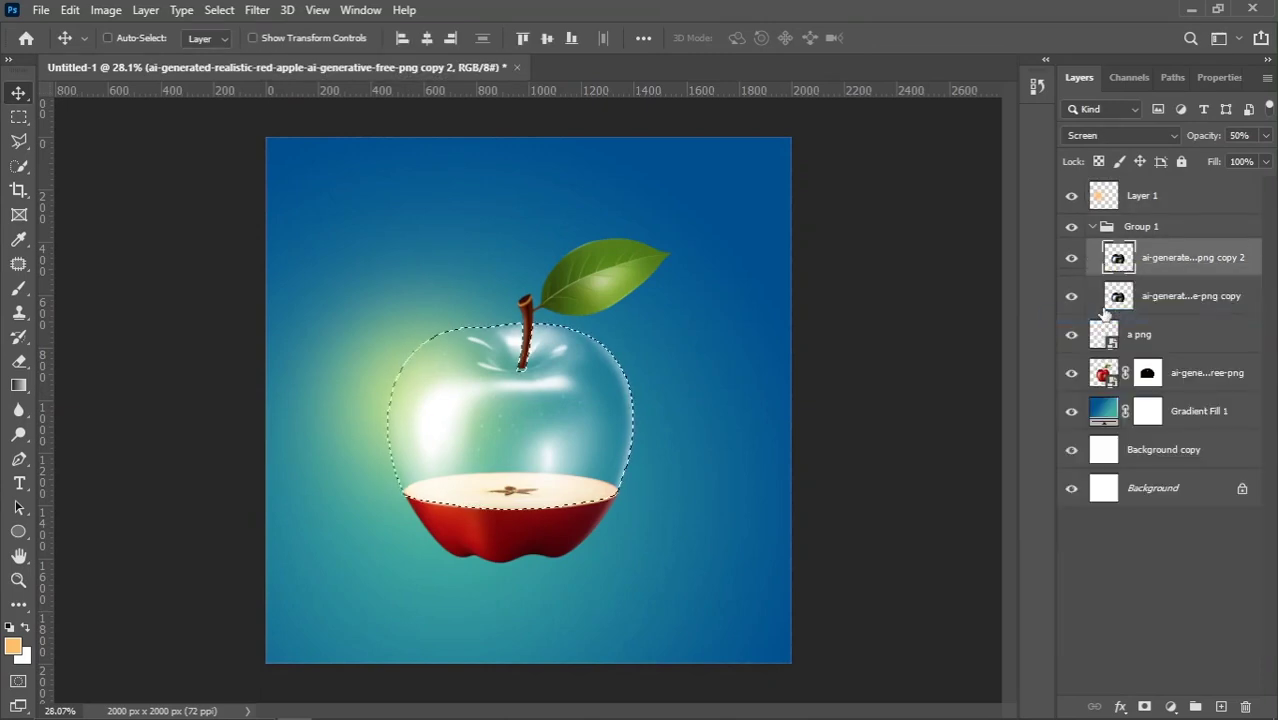
{"action": "left_click", "coordinate": [1152, 203]}
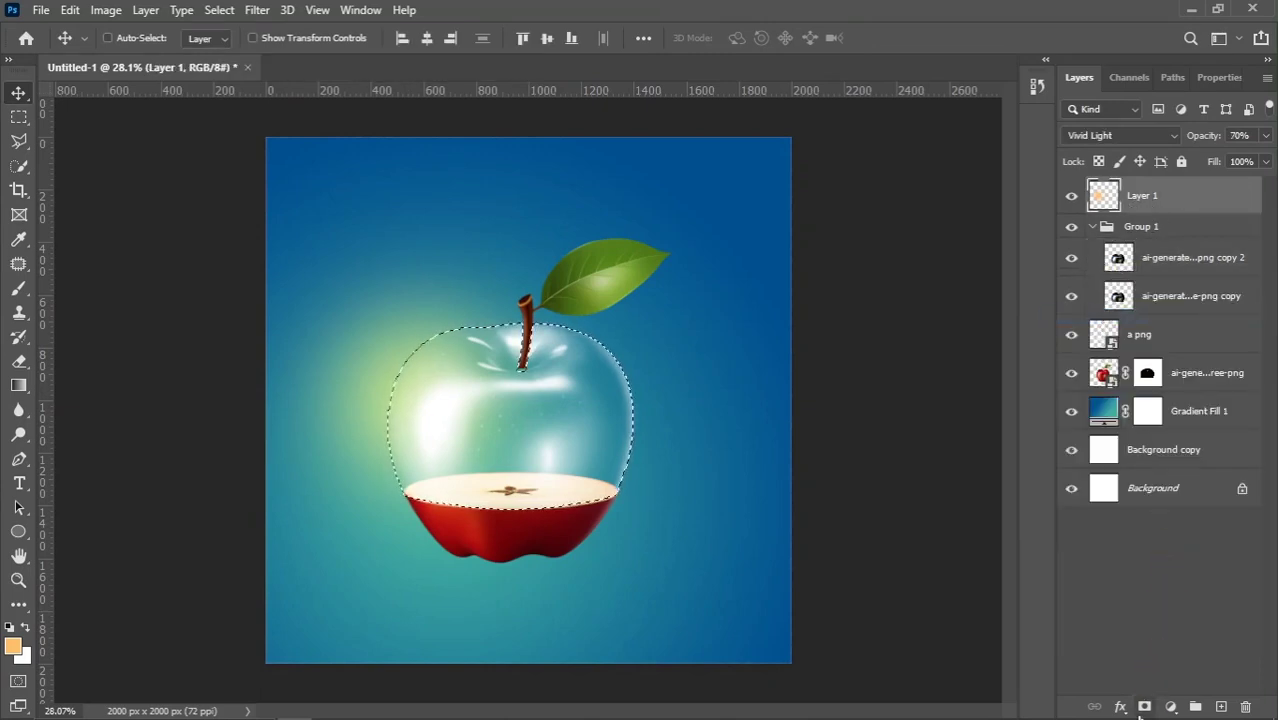
{"action": "left_click", "coordinate": [1144, 707]}
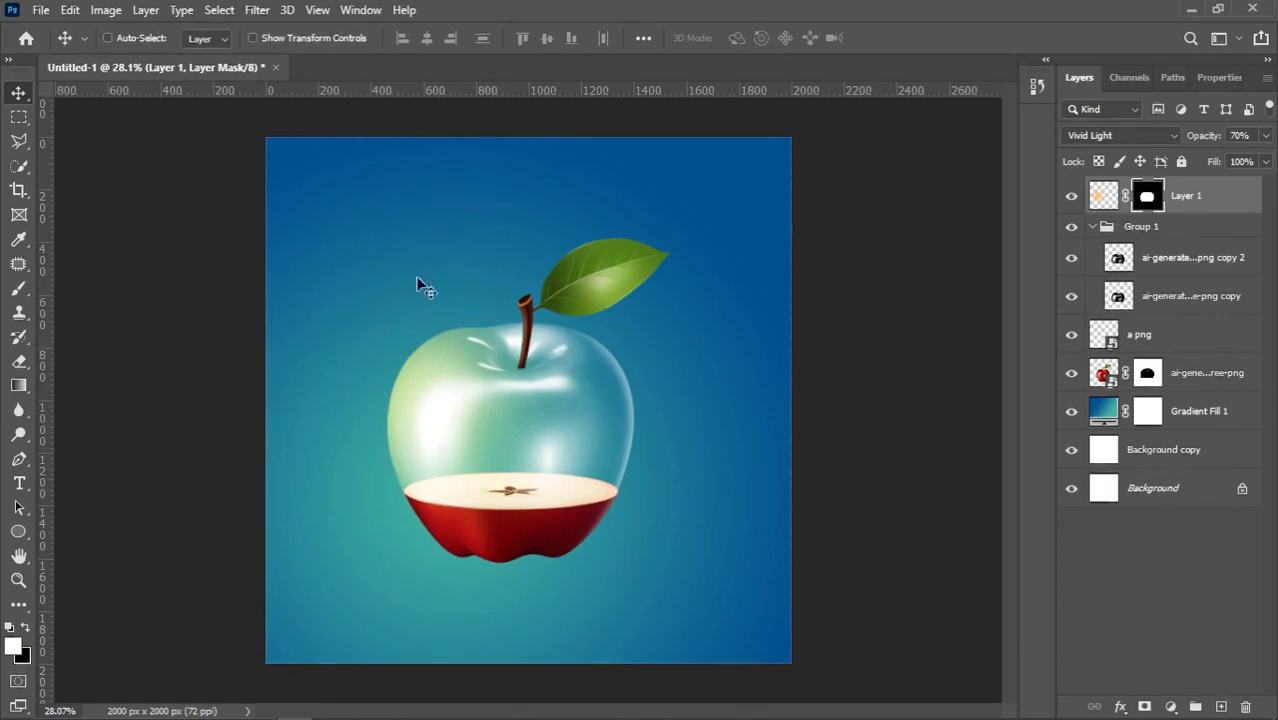
Toggle the masked glow layer's visibility to compare its effect, and set its opacity to 70%
{"action": "scroll", "coordinate": [537, 430], "scroll_direction": "down", "scroll_amount": 4}
{"action": "scroll", "coordinate": [537, 428], "scroll_direction": "up", "scroll_amount": 4}
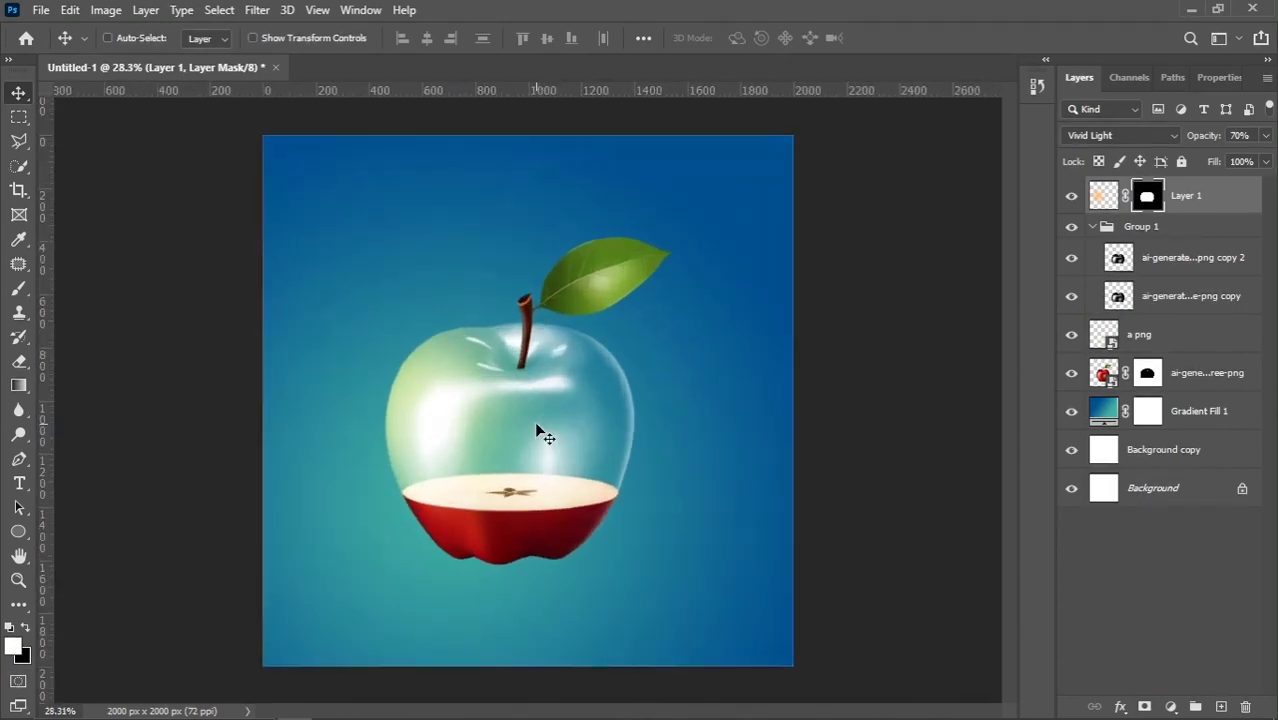
{"action": "left_click", "coordinate": [1067, 199]}
{"action": "left_click", "coordinate": [1067, 199]}
{"action": "type", "text": "70"}
Duplicate the masked glow layer, move the copy to the apple's right edge and delete the copy's layer mask
{"action": "left_click_drag", "start_coordinate": [1200, 200], "coordinate": [1221, 707]}
{"action": "left_click_drag", "start_coordinate": [441, 410], "coordinate": [626, 410]}
{"action": "right_click", "coordinate": [1150, 210]}
{"action": "left_click", "coordinate": [1160, 235]}
Scale the copied glow down to about 66%, position it over the apple's right edge and apply the transformation
{"action": "key", "text": "ctrl+t"}
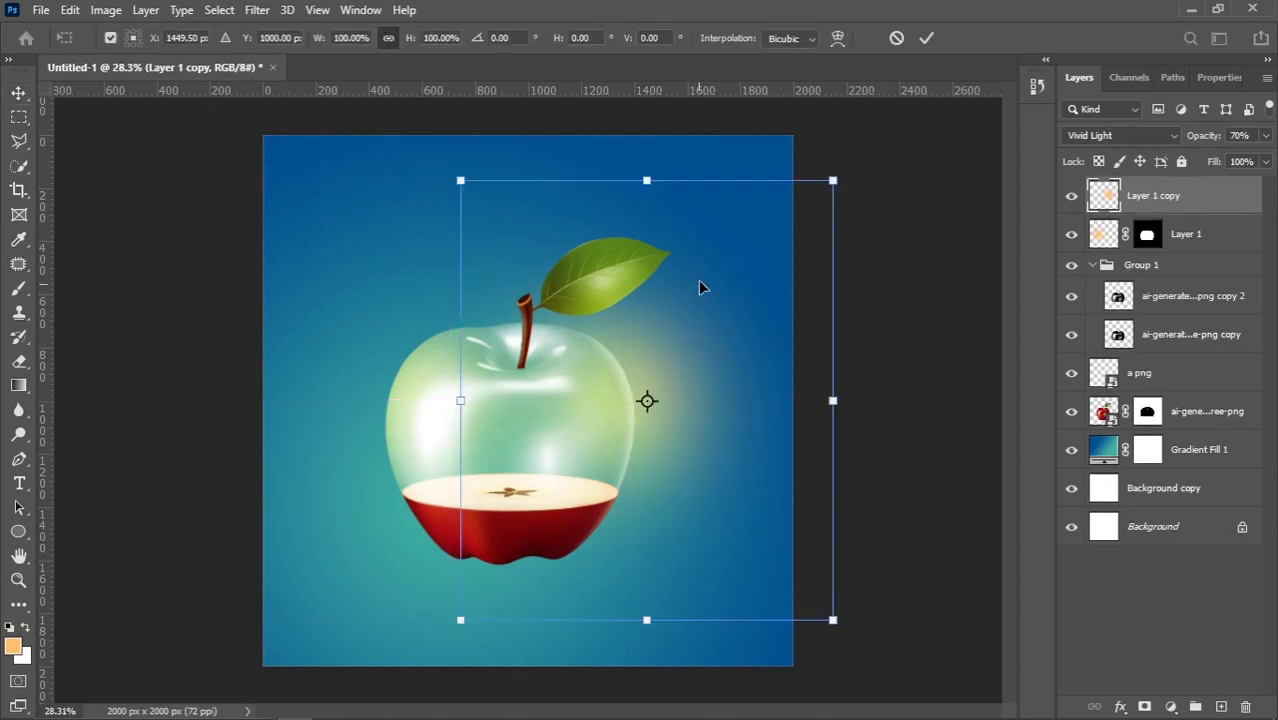
{"action": "left_click_drag", "start_coordinate": [648, 178], "coordinate": [647, 254]}
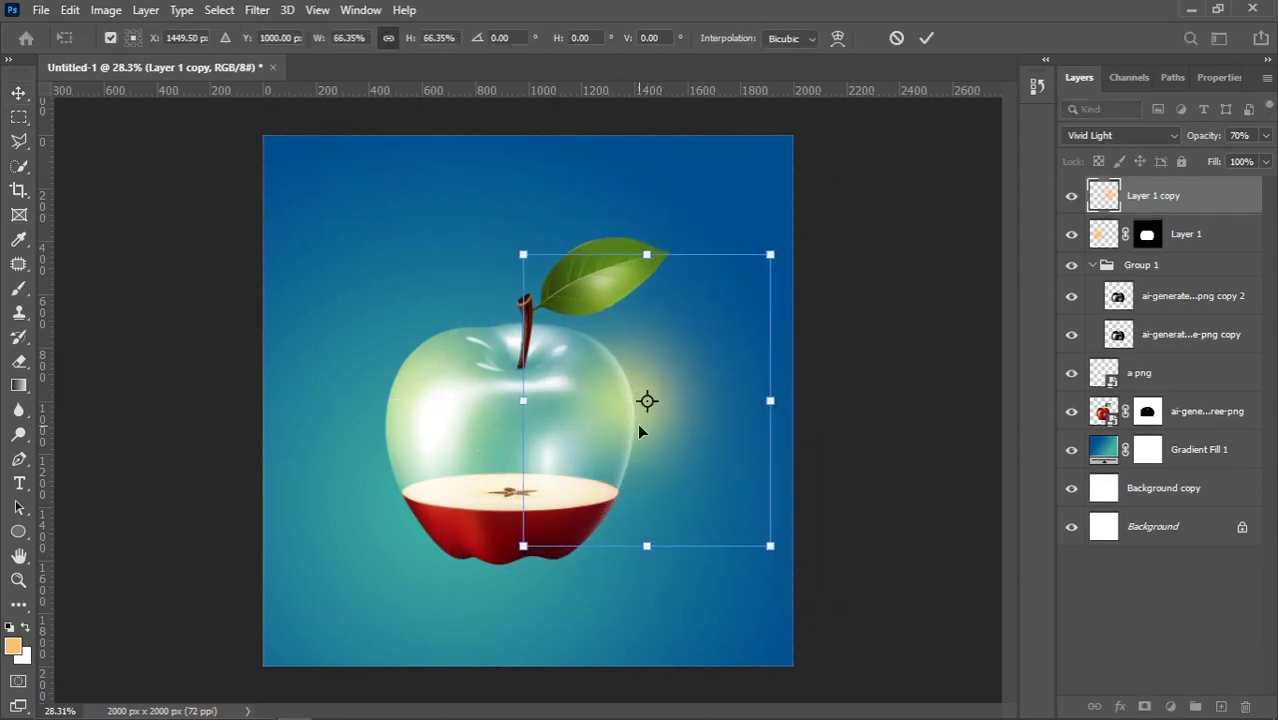
{"action": "left_click_drag", "start_coordinate": [639, 426], "coordinate": [641, 411]}
{"action": "key", "text": "Return"}
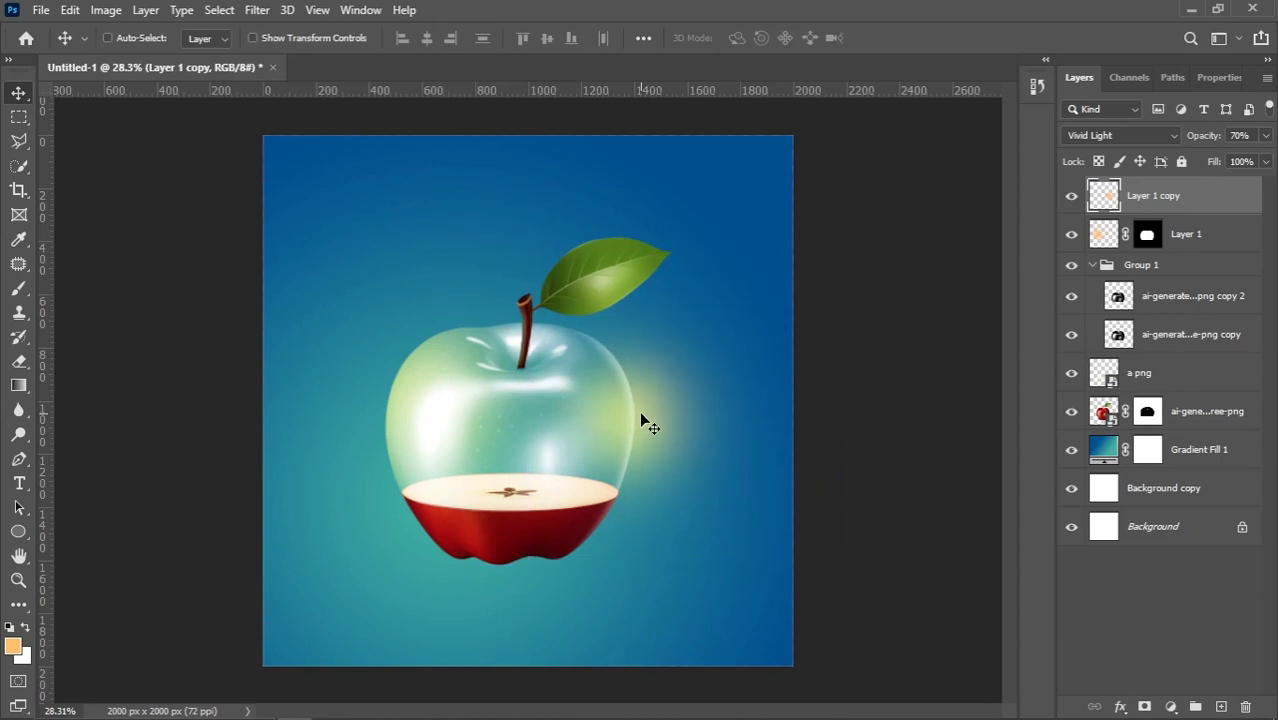
Mask the copied glow layer with a selection loaded from the upper glass apple copy layer
{"action": "scroll", "coordinate": [663, 488], "scroll_direction": "up", "scroll_amount": 2}
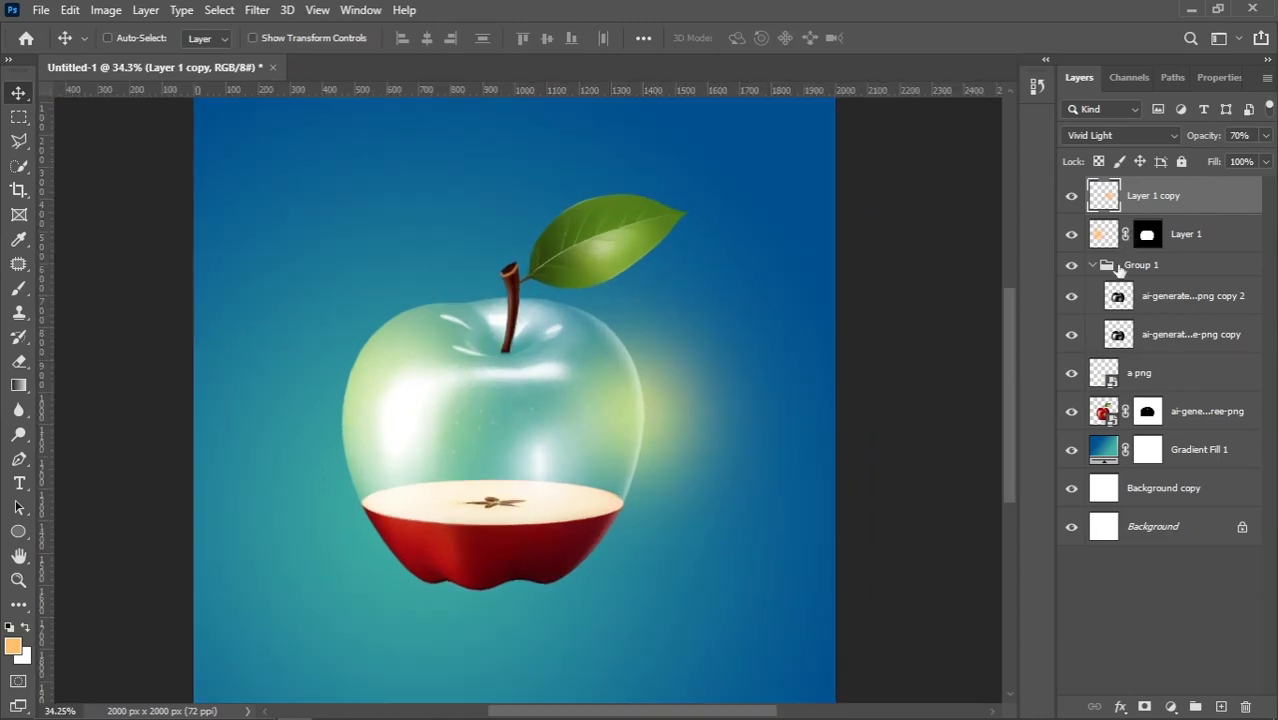
{"action": "right_click", "coordinate": [1118, 296]}
{"action": "left_click", "coordinate": [1106, 336]}
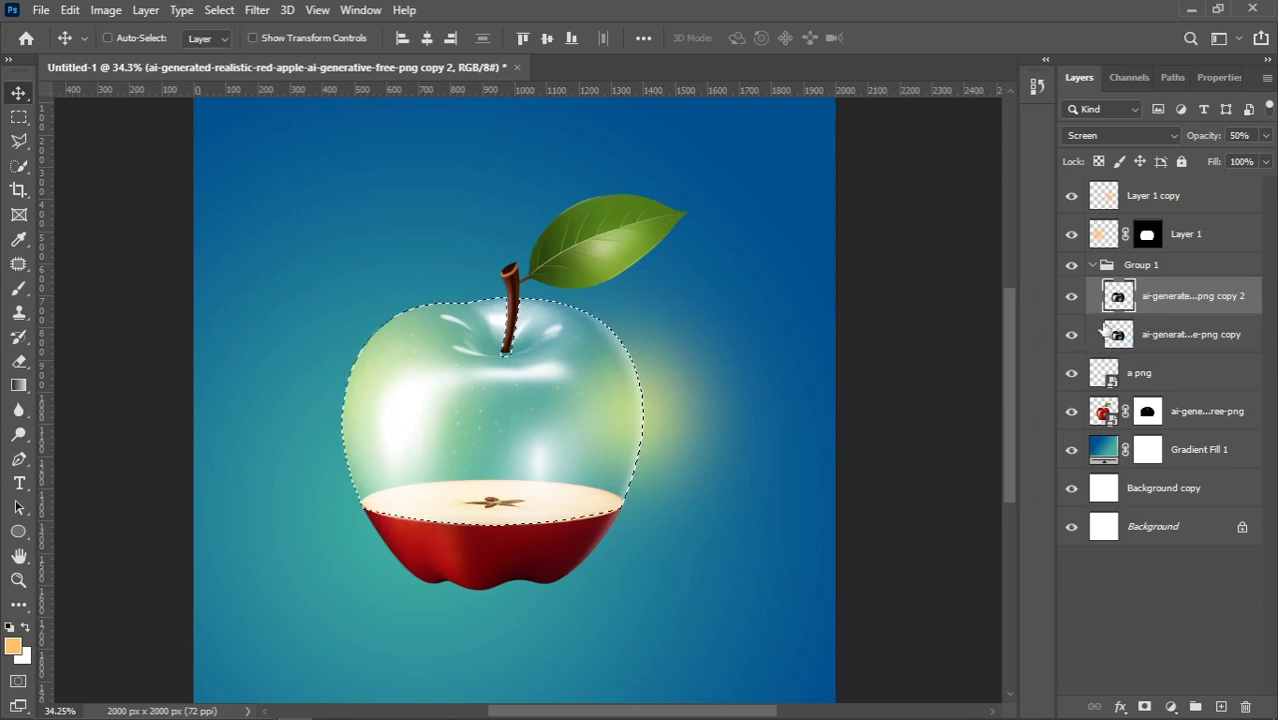
{"action": "left_click", "coordinate": [1180, 196]}
{"action": "left_click", "coordinate": [1144, 707]}
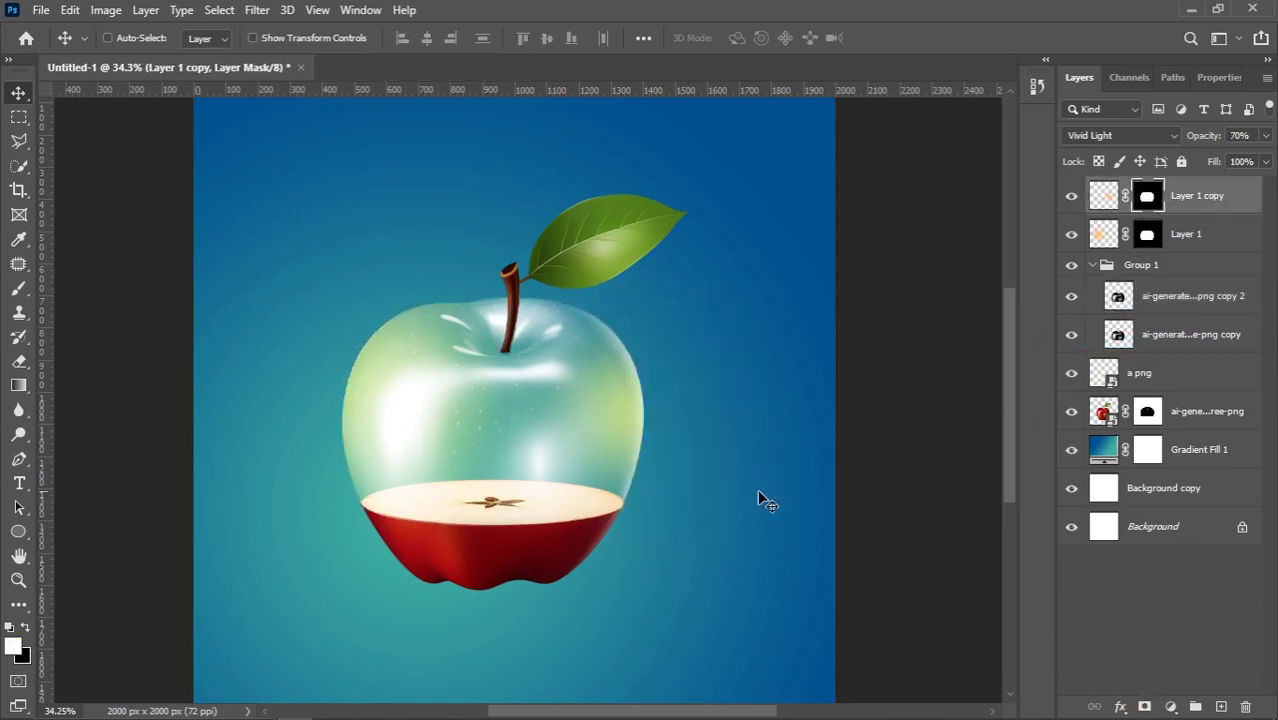
Try several blending modes on the copied glow layer and set it to Saturation, comparing the glow's effect on the apple
{"action": "left_click", "coordinate": [1115, 135]}
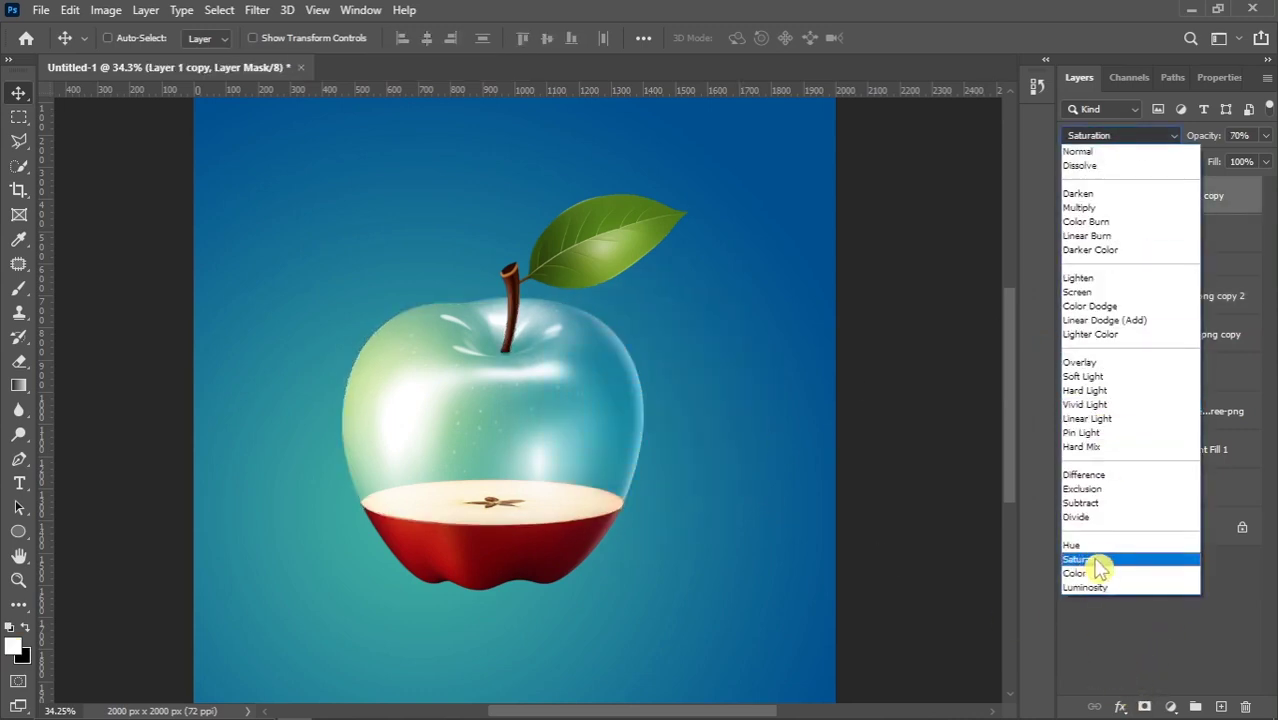
{"action": "left_click", "coordinate": [1100, 560]}
{"action": "left_click", "coordinate": [1110, 140]}
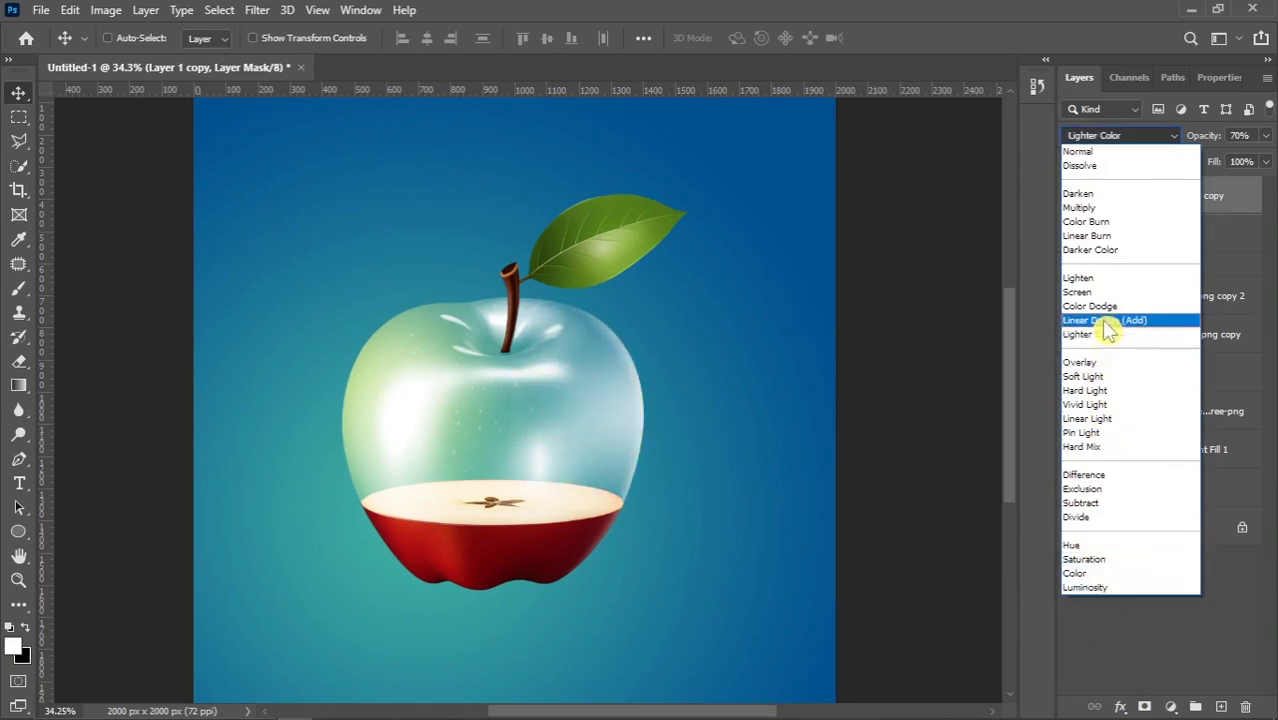
{"action": "left_click", "coordinate": [1108, 250]}
{"action": "left_click", "coordinate": [1085, 140]}
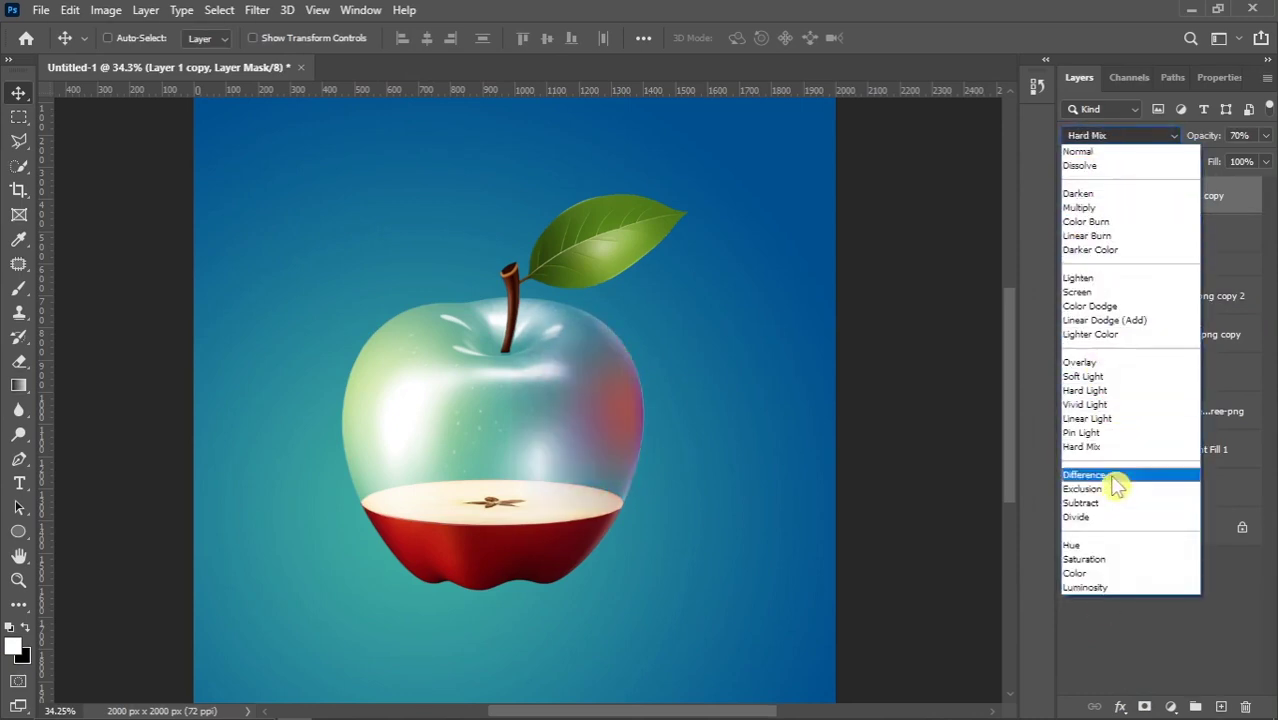
{"action": "left_click", "coordinate": [1108, 561]}
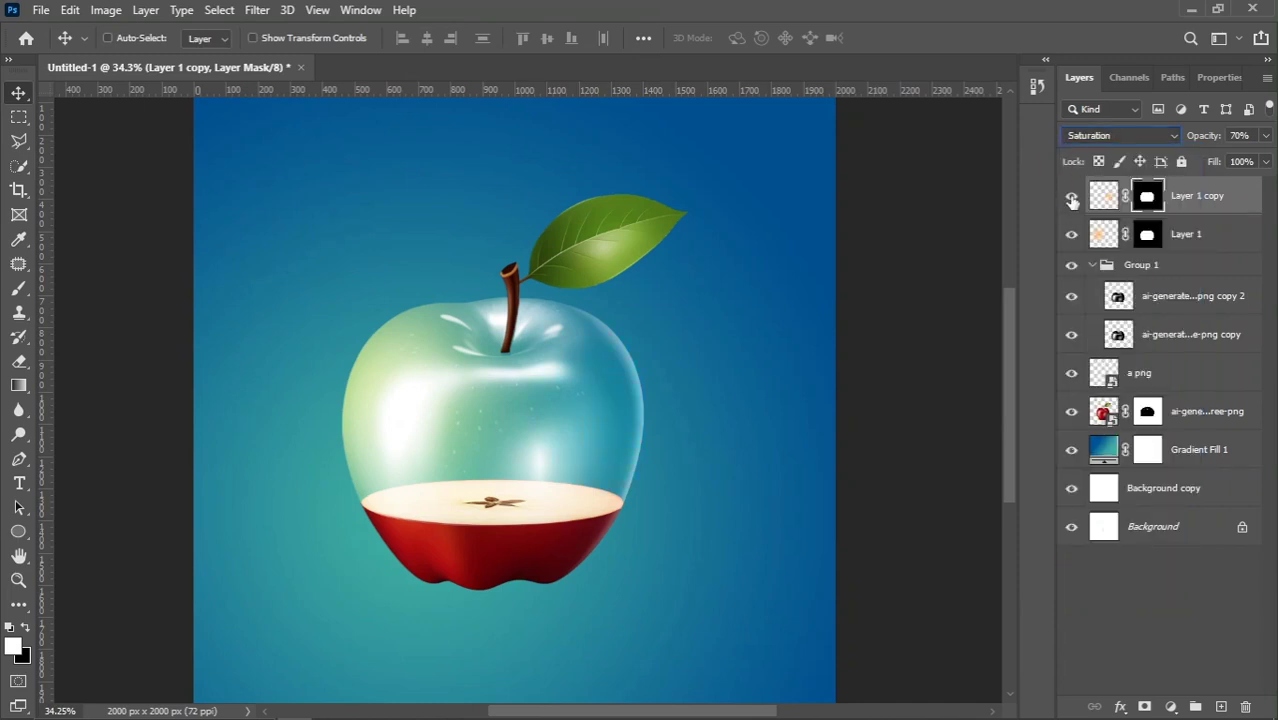
{"action": "scroll", "coordinate": [600, 385], "scroll_direction": "down", "scroll_amount": 2}
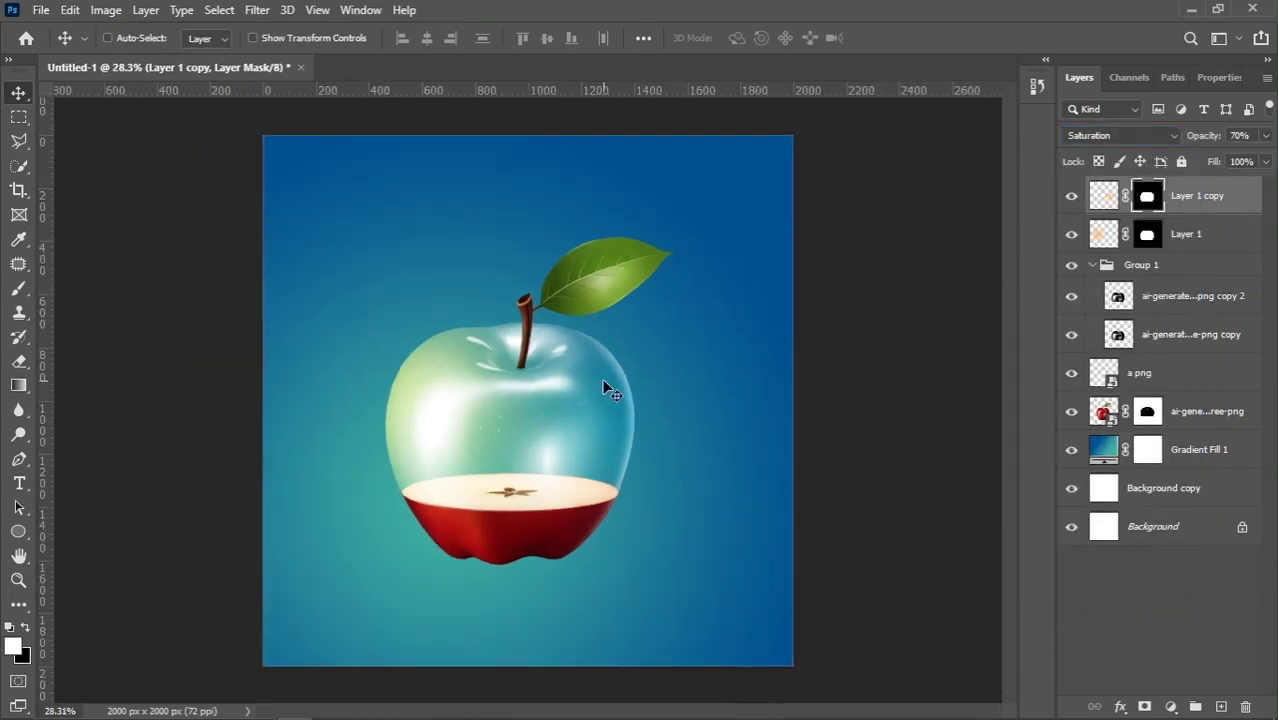
{"action": "scroll", "coordinate": [602, 387], "scroll_direction": "down", "scroll_amount": 3}
{"action": "scroll", "coordinate": [632, 470], "scroll_direction": "up", "scroll_amount": 2}
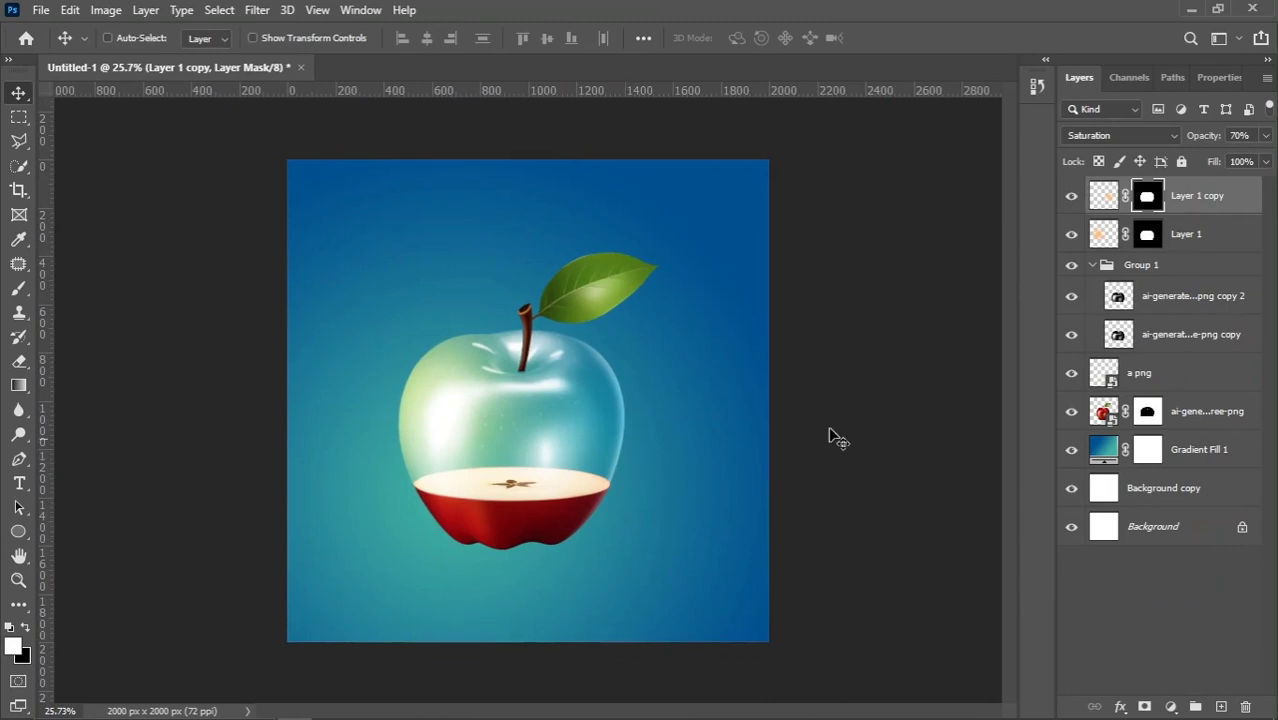
Duplicate the masked red apple layer without its mask and place the copy directly above the a png layer
{"action": "left_click", "coordinate": [1092, 265]}
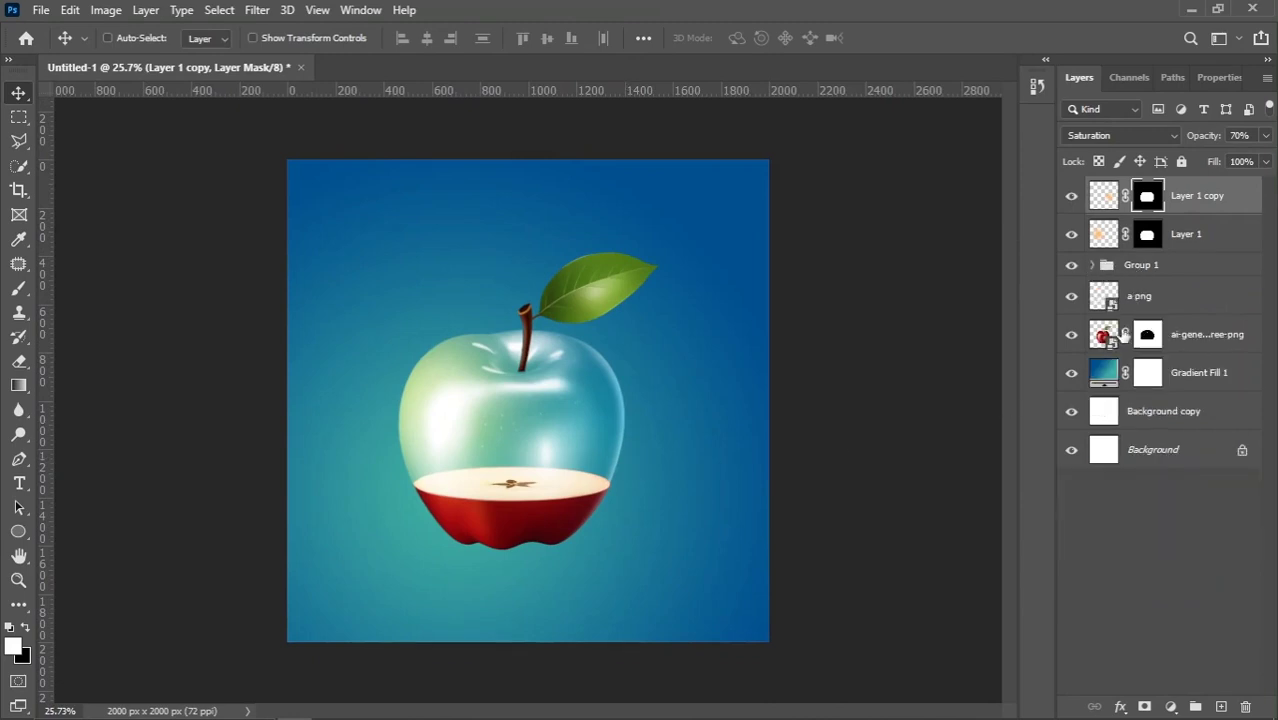
{"action": "left_click", "coordinate": [1184, 338]}
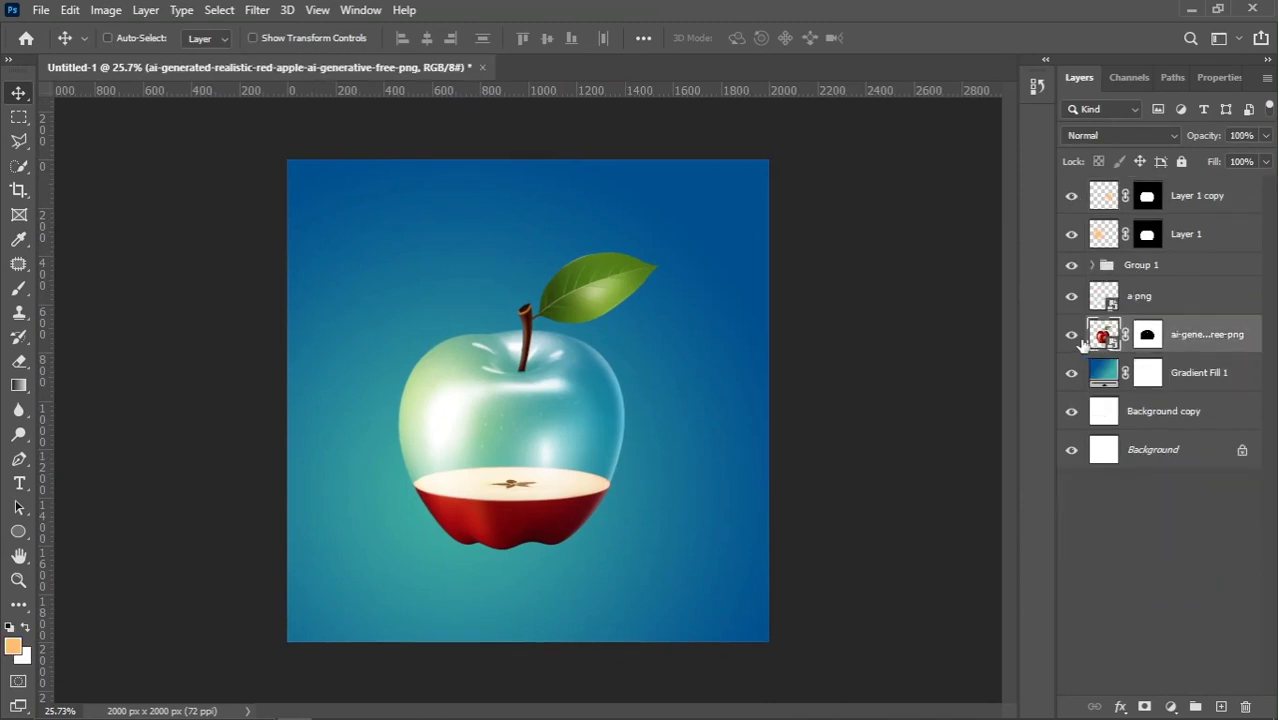
{"action": "left_click", "coordinate": [1073, 337]}
{"action": "left_click", "coordinate": [1073, 337]}
{"action": "left_click_drag", "start_coordinate": [1200, 338], "coordinate": [1221, 707]}
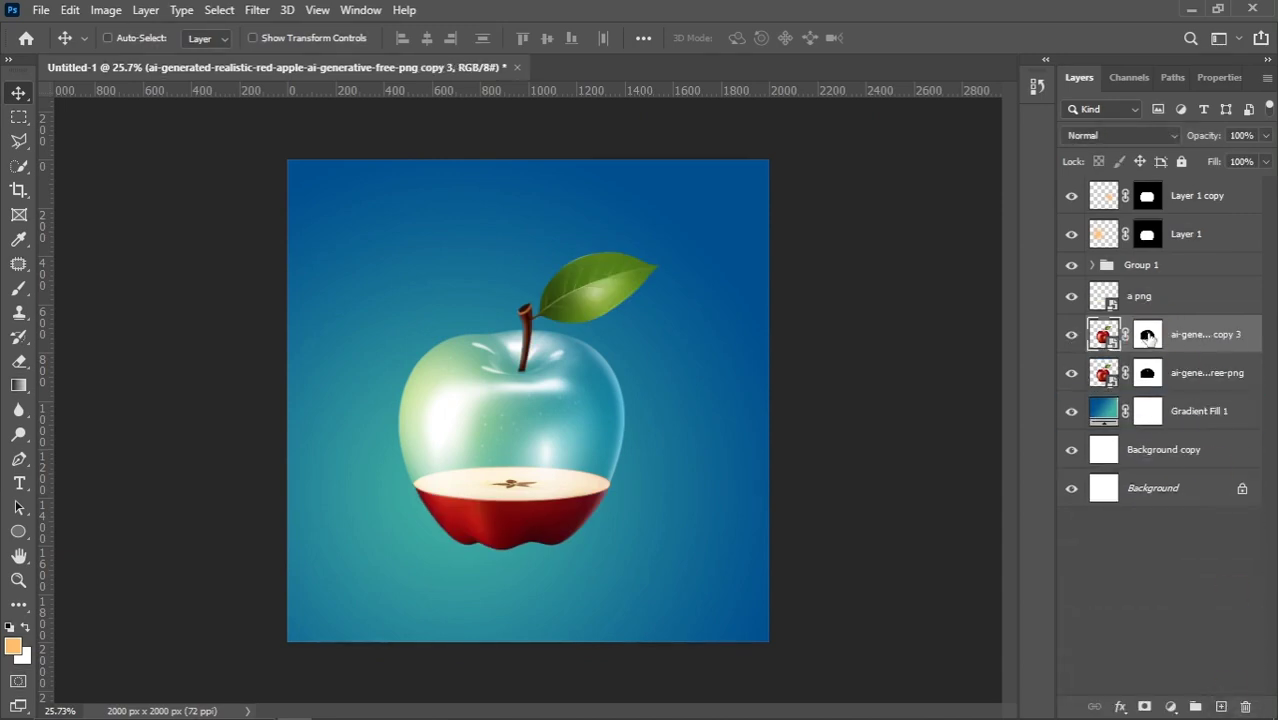
{"action": "right_click", "coordinate": [1149, 338]}
{"action": "left_click", "coordinate": [1140, 369]}
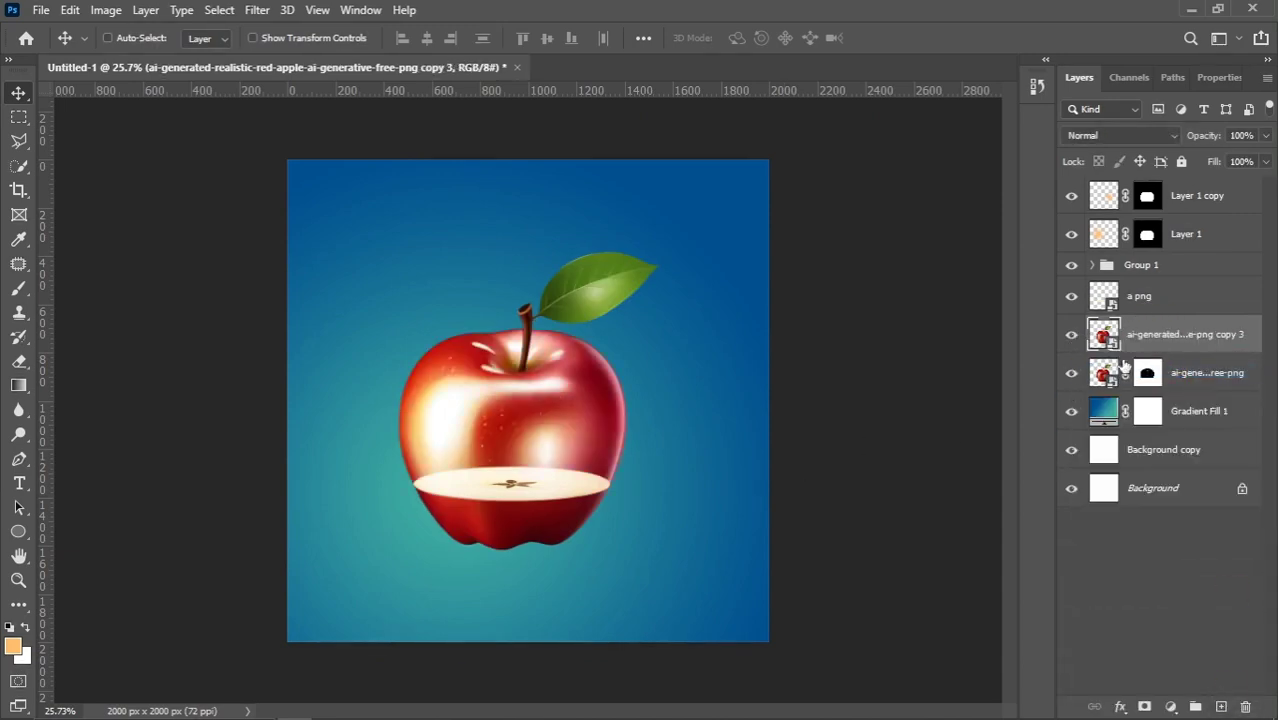
{"action": "left_click_drag", "start_coordinate": [1147, 346], "coordinate": [1155, 297]}
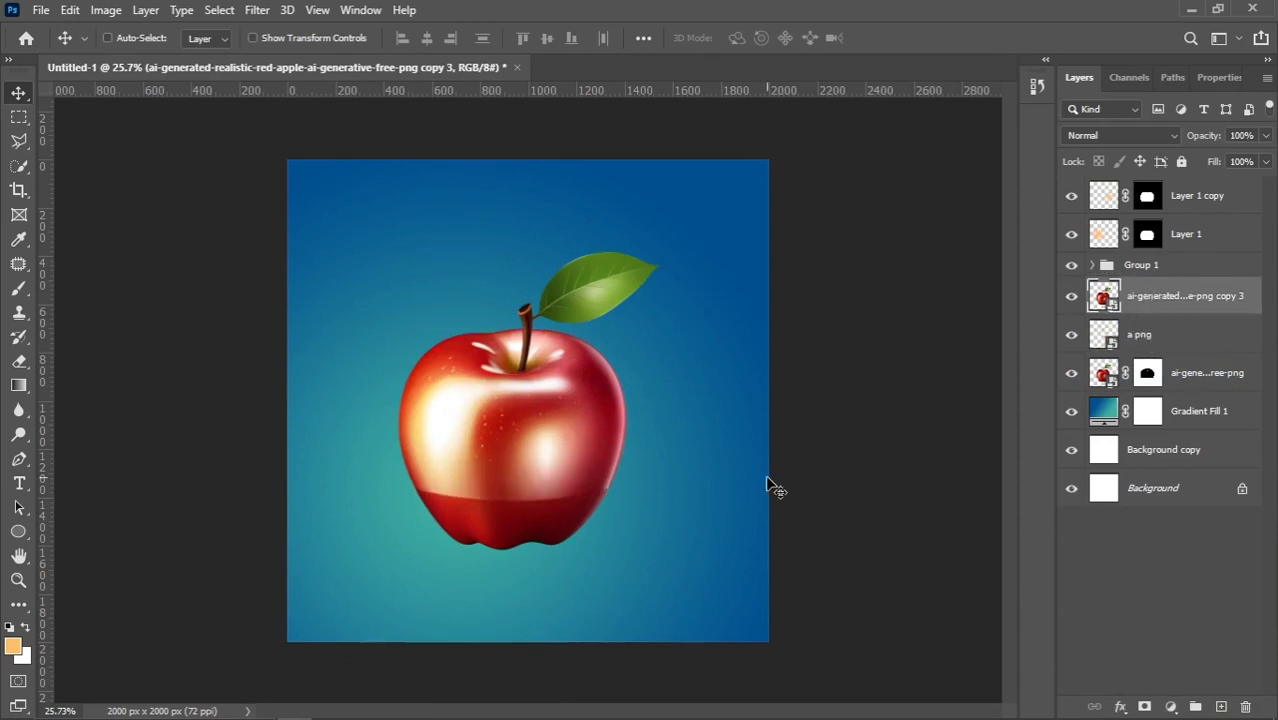
Scale the full red apple copy down to a small apple and position it inside the glass body on the cut surface
{"action": "key", "text": "ctrl+t"}
{"action": "left_click_drag", "start_coordinate": [682, 244], "coordinate": [634, 357]}
{"action": "scroll", "coordinate": [528, 438], "scroll_direction": "up", "scroll_amount": 5}
{"action": "left_click_drag", "start_coordinate": [530, 420], "coordinate": [511, 496]}
{"action": "left_click_drag", "start_coordinate": [511, 385], "coordinate": [502, 338]}
{"action": "key", "text": "Return"}
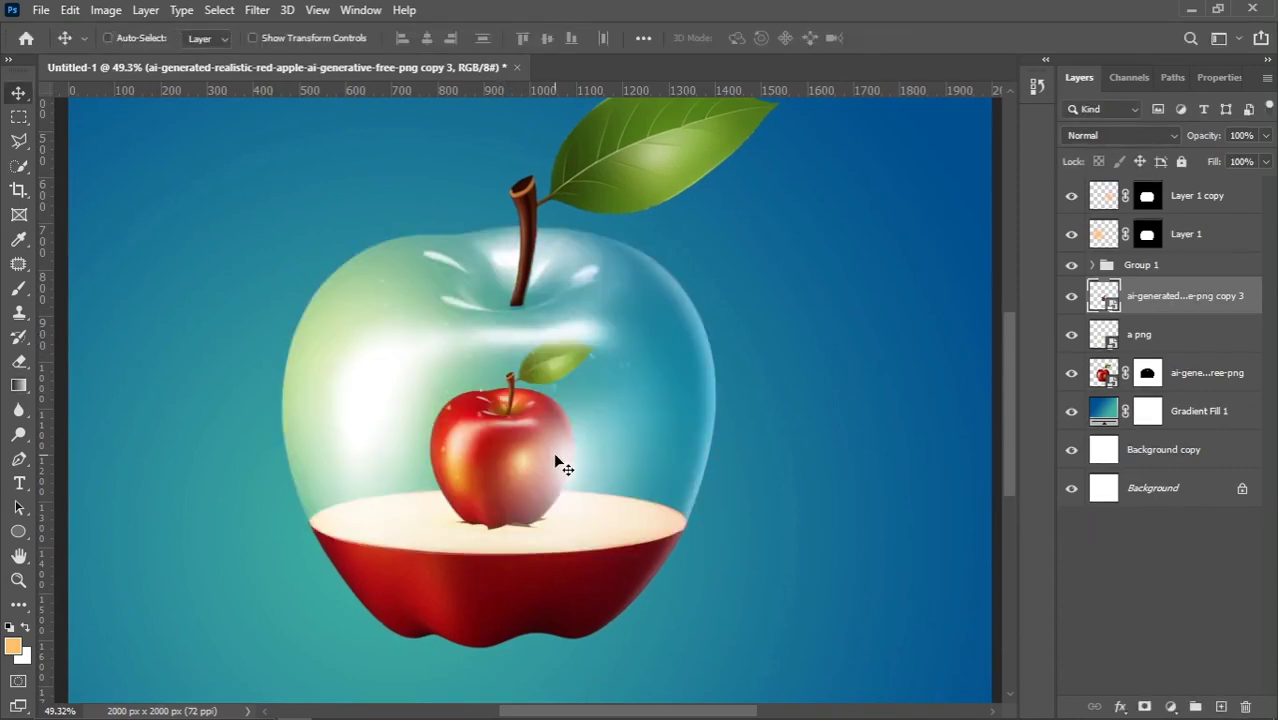
Nudge the small apple slightly downward so it rests on the center of the cut surface
{"action": "key", "text": "shift+Down"}
{"action": "key", "text": "Down"}
{"action": "key", "text": "Down"}
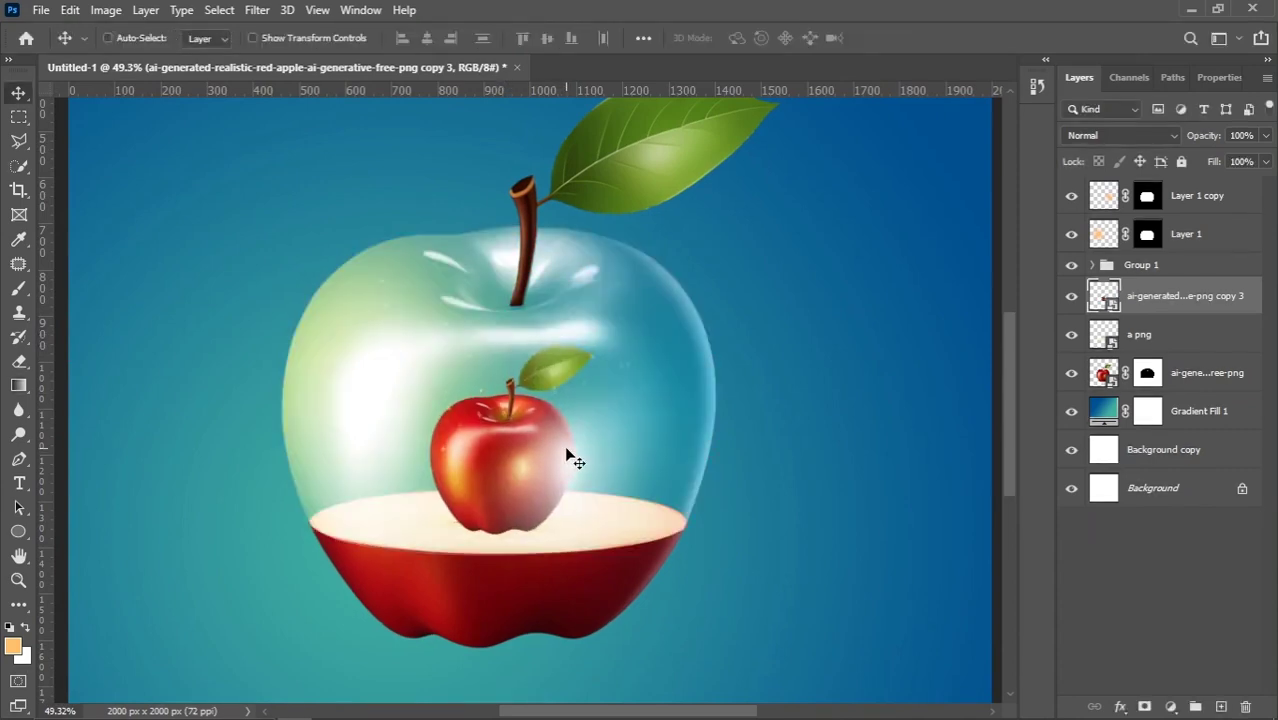
{"action": "key", "text": "Up"}
{"action": "key", "text": "Up"}
{"action": "key", "text": "Up"}
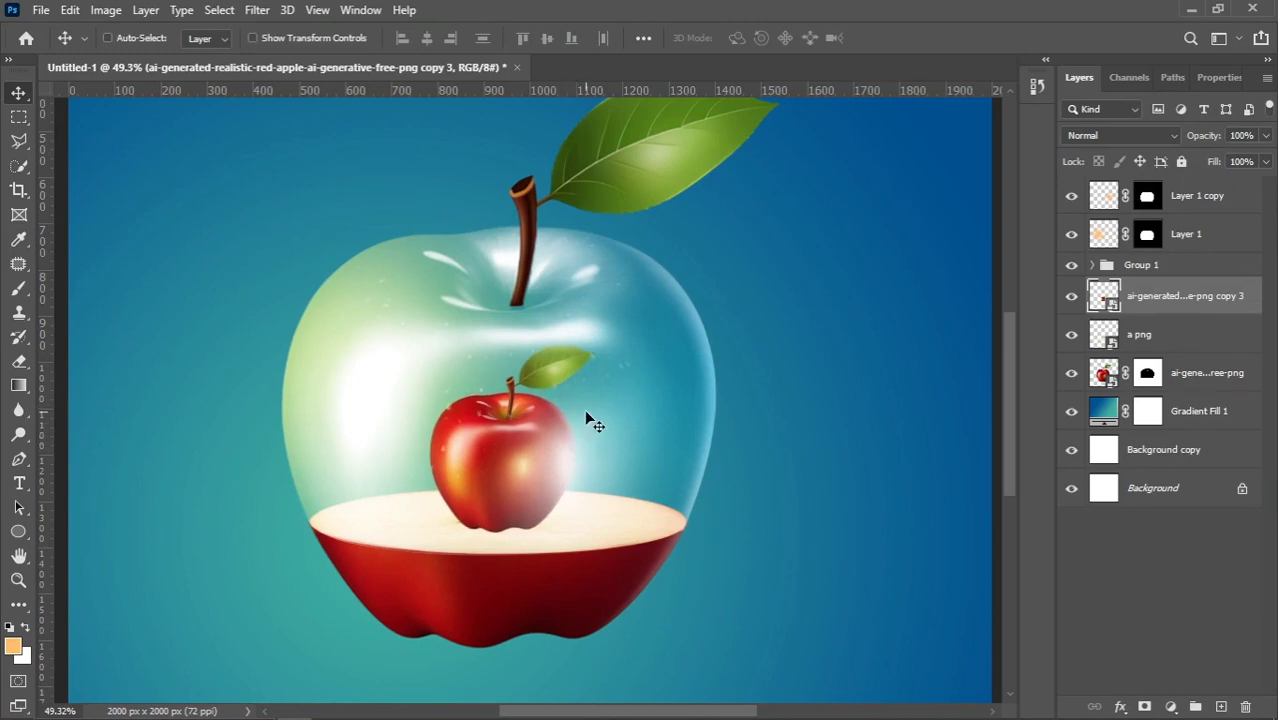
{"action": "scroll", "coordinate": [586, 412], "scroll_direction": "down", "scroll_amount": 1}
Add a layer mask to Group 1 and set up a soft Eraser with 28% opacity and 24% flow
{"action": "left_click", "coordinate": [1135, 268]}
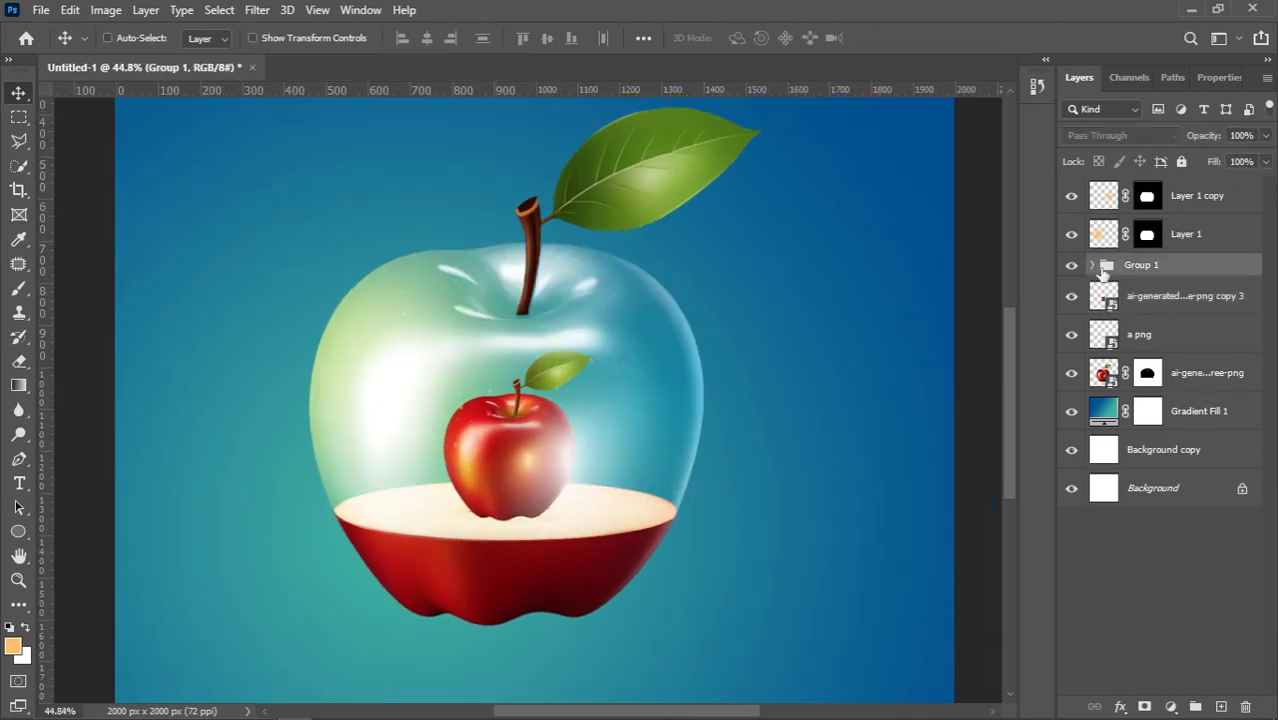
{"action": "left_click", "coordinate": [1144, 706]}
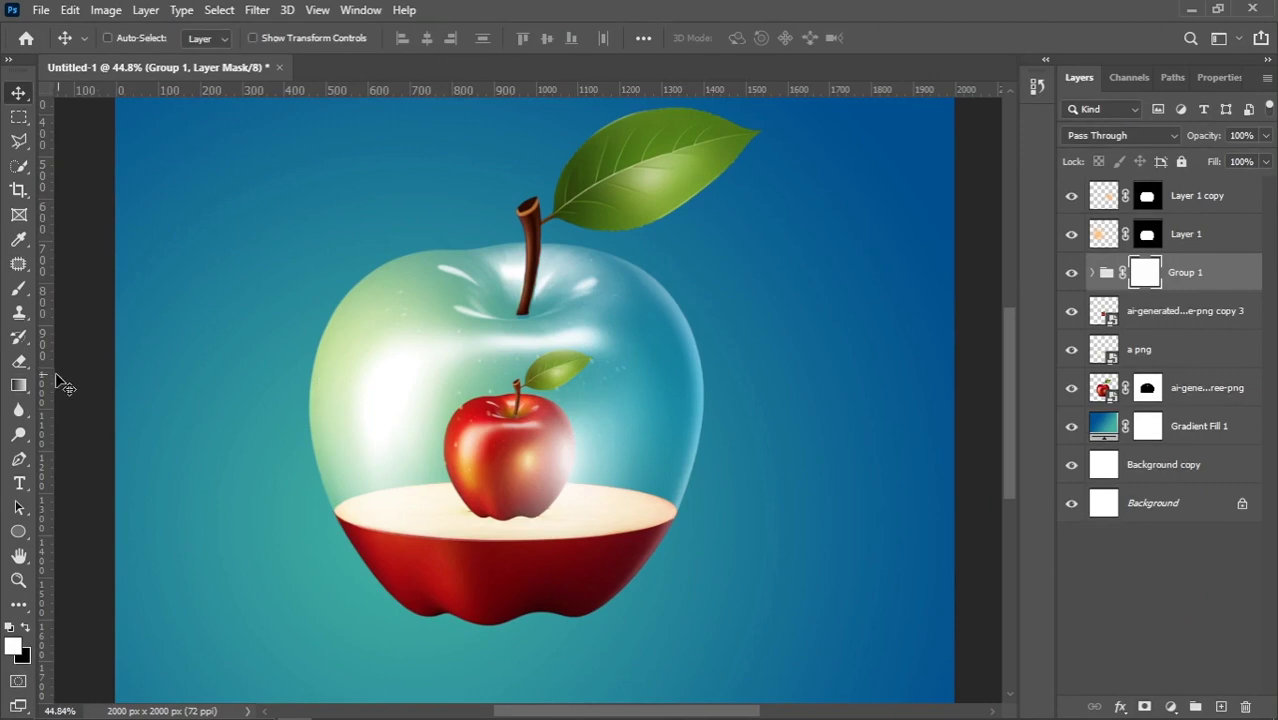
{"action": "left_click_drag", "start_coordinate": [27, 367], "coordinate": [114, 363]}
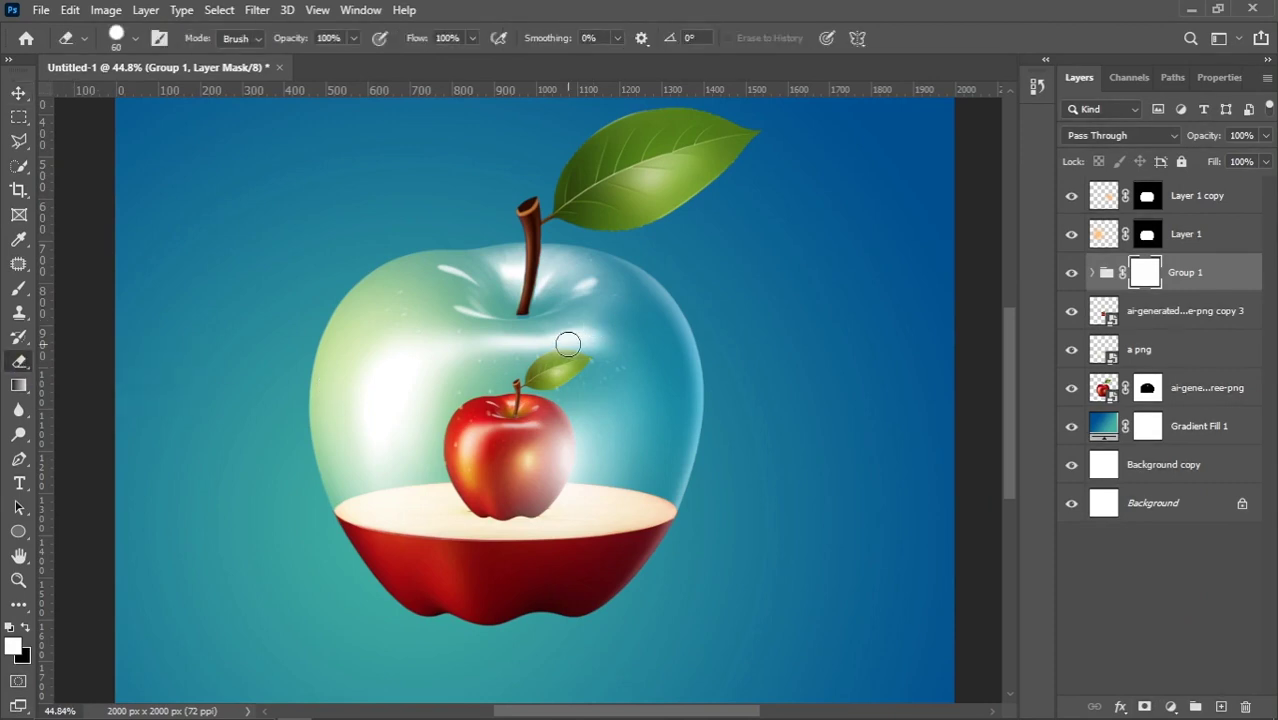
{"action": "key", "text": "bracketright"}
{"action": "key", "text": "bracketright"}
{"action": "key", "text": "bracketleft"}
{"action": "key", "text": "bracketleft"}
{"action": "key", "text": "bracketright"}
{"action": "key", "text": "bracketright"}
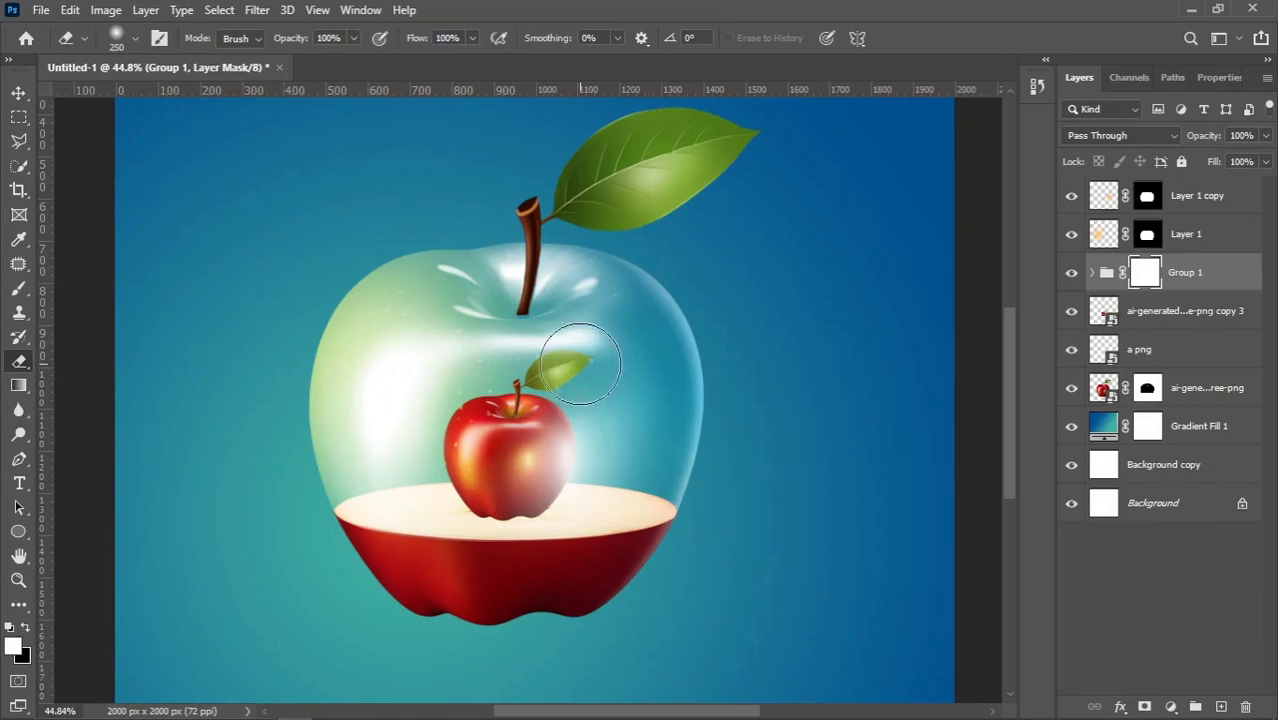
{"action": "left_click_drag", "start_coordinate": [230, 46], "coordinate": [218, 47]}
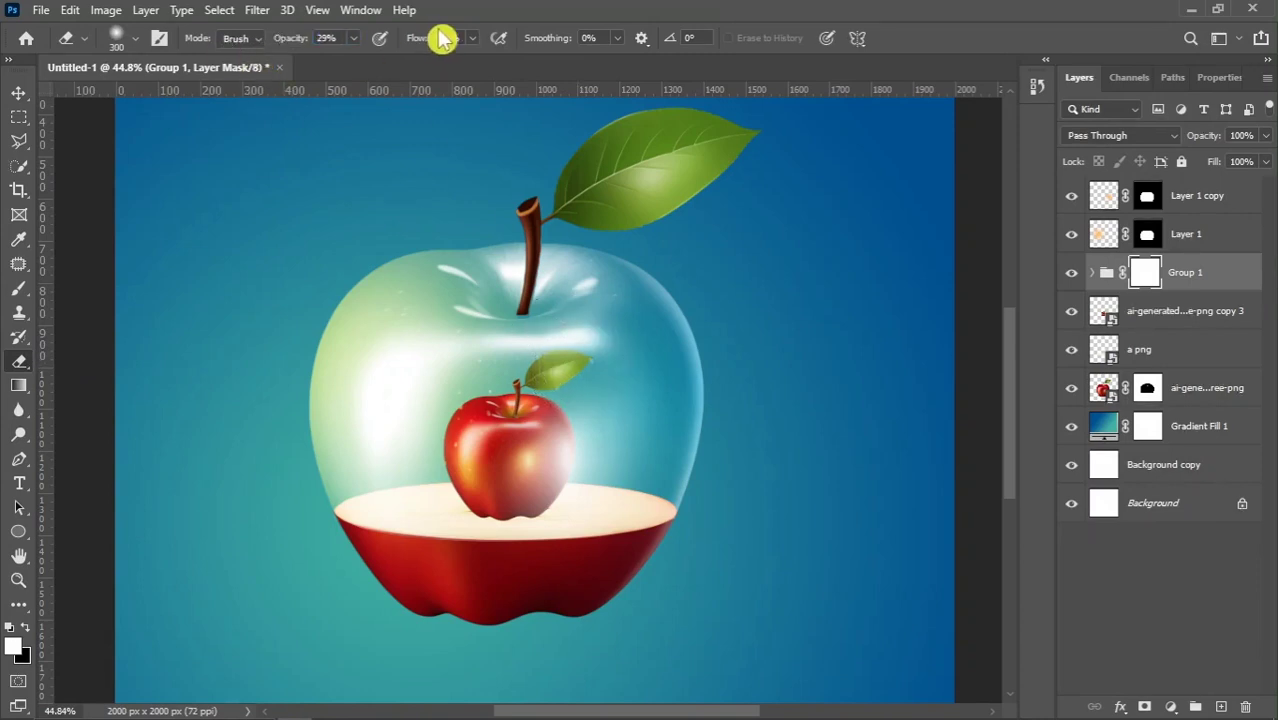
{"action": "left_click_drag", "start_coordinate": [350, 58], "coordinate": [349, 58]}
Fade the glass reflections over the small apple and its leaf on the group mask using a 300 px eraser
{"action": "key", "text": "bracketright"}
{"action": "key", "text": "bracketright"}
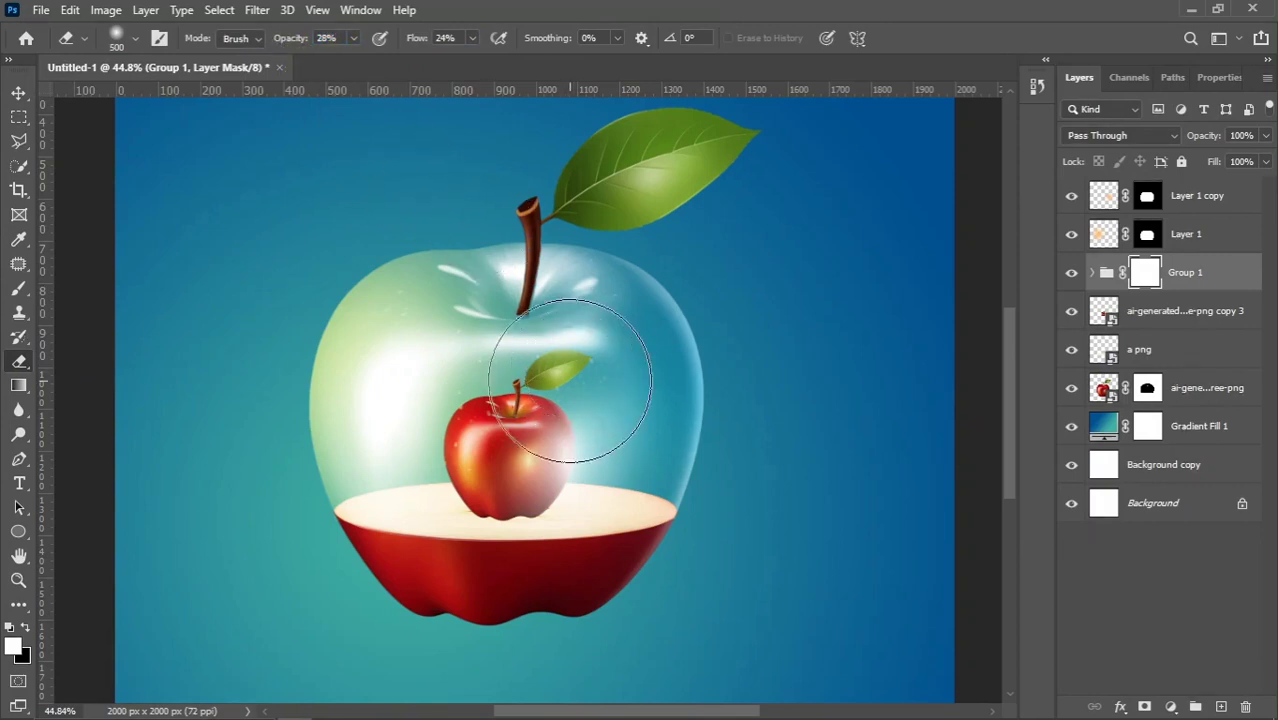
{"action": "key", "text": "bracketleft"}
{"action": "key", "text": "bracketleft"}
{"action": "mouse_move", "coordinate": [542, 455]}
{"action": "left_mouse_down"}
{"action": "mouse_move", "coordinate": [574, 442]}
{"action": "mouse_move", "coordinate": [560, 446]}
{"action": "mouse_move", "coordinate": [565, 370]}
{"action": "mouse_move", "coordinate": [486, 397]}
{"action": "mouse_move", "coordinate": [483, 372]}
{"action": "mouse_move", "coordinate": [472, 486]}
{"action": "mouse_move", "coordinate": [457, 361]}
{"action": "mouse_move", "coordinate": [459, 512]}
{"action": "mouse_move", "coordinate": [504, 495]}
{"action": "mouse_move", "coordinate": [562, 359]}
{"action": "mouse_move", "coordinate": [593, 468]}
{"action": "mouse_move", "coordinate": [558, 347]}
{"action": "left_mouse_up"}
{"action": "scroll", "coordinate": [560, 348], "scroll_direction": "down", "scroll_amount": 3}
{"action": "scroll", "coordinate": [560, 385], "scroll_direction": "up", "scroll_amount": 2}
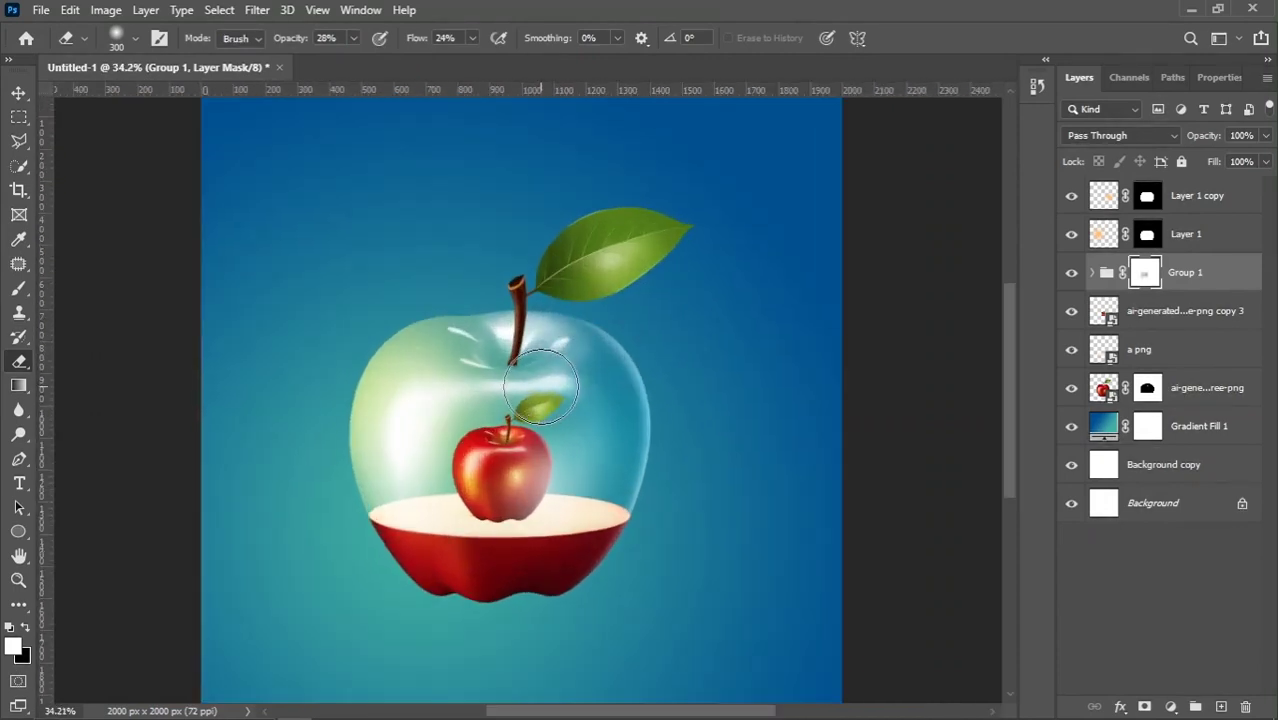
{"action": "scroll", "coordinate": [628, 416], "scroll_direction": "up", "scroll_amount": 2}
{"action": "key", "text": "v"}
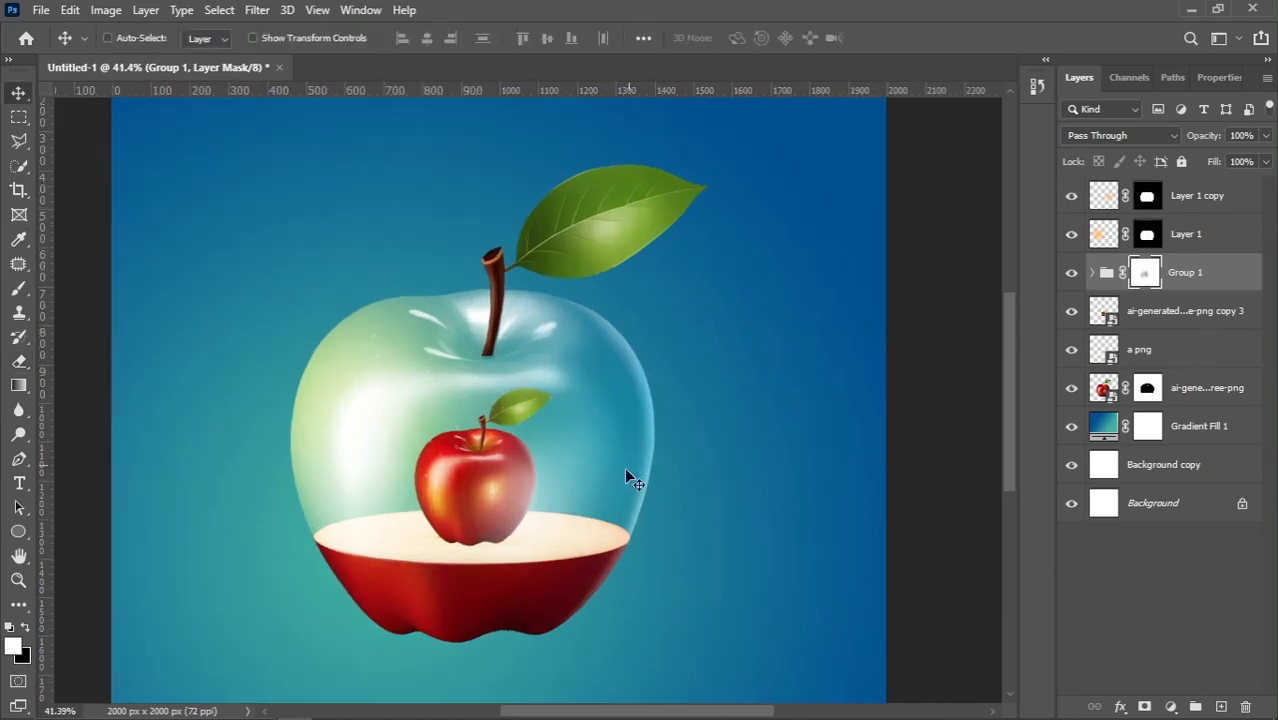
Toggle the small apple's visibility to check it, and add a new empty layer between it and the a png layer
{"action": "left_click", "coordinate": [1147, 318]}
{"action": "left_click", "coordinate": [1070, 312]}
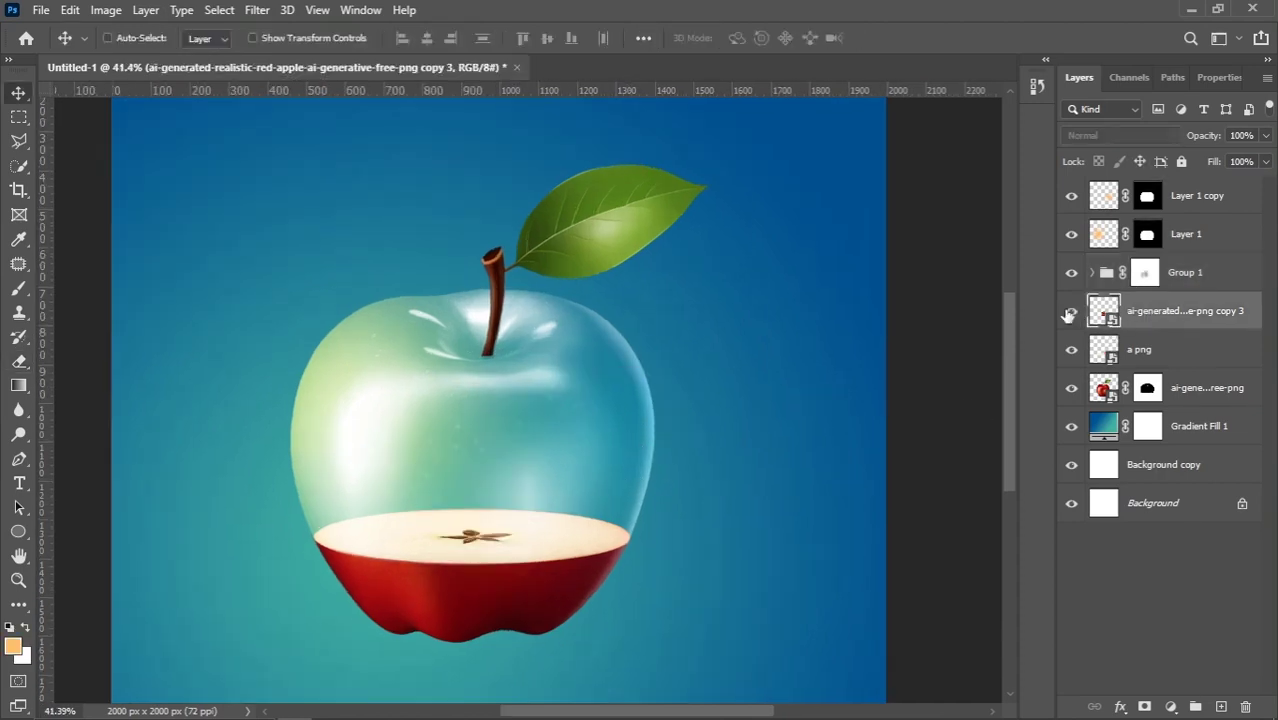
{"action": "left_click", "coordinate": [1070, 312]}
{"action": "left_click", "coordinate": [1165, 351]}
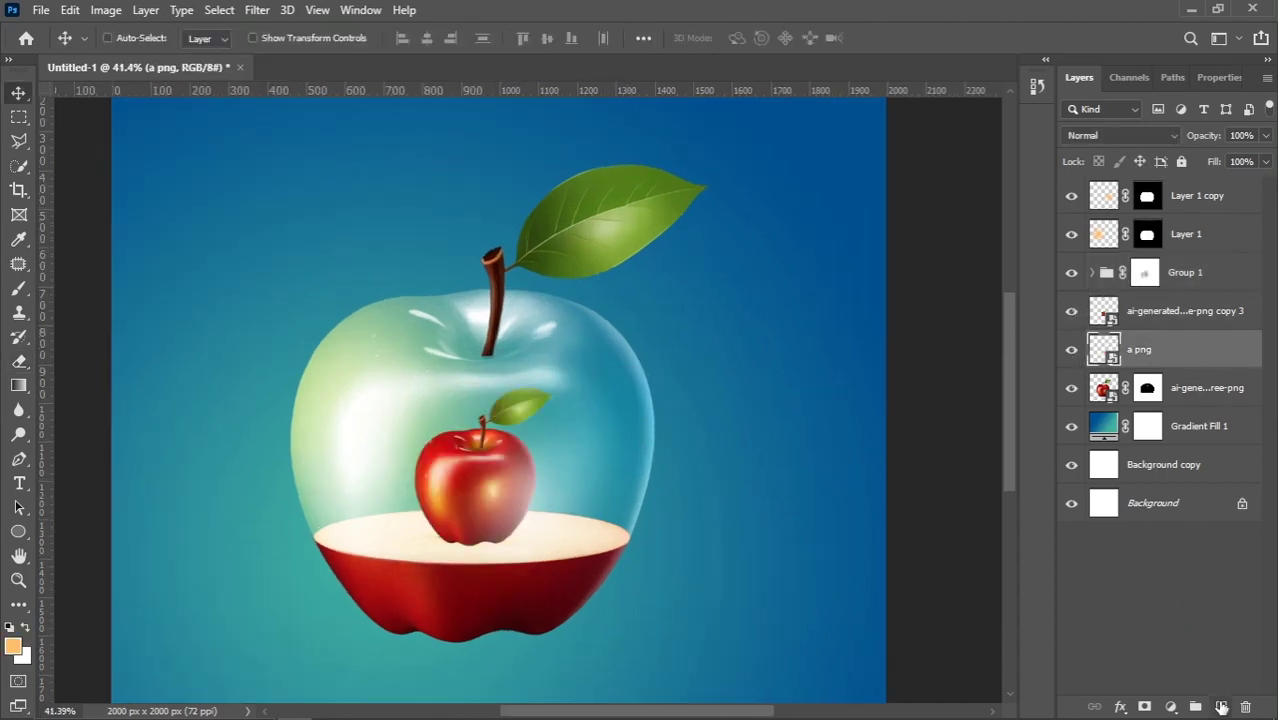
{"action": "left_click", "coordinate": [1221, 707]}
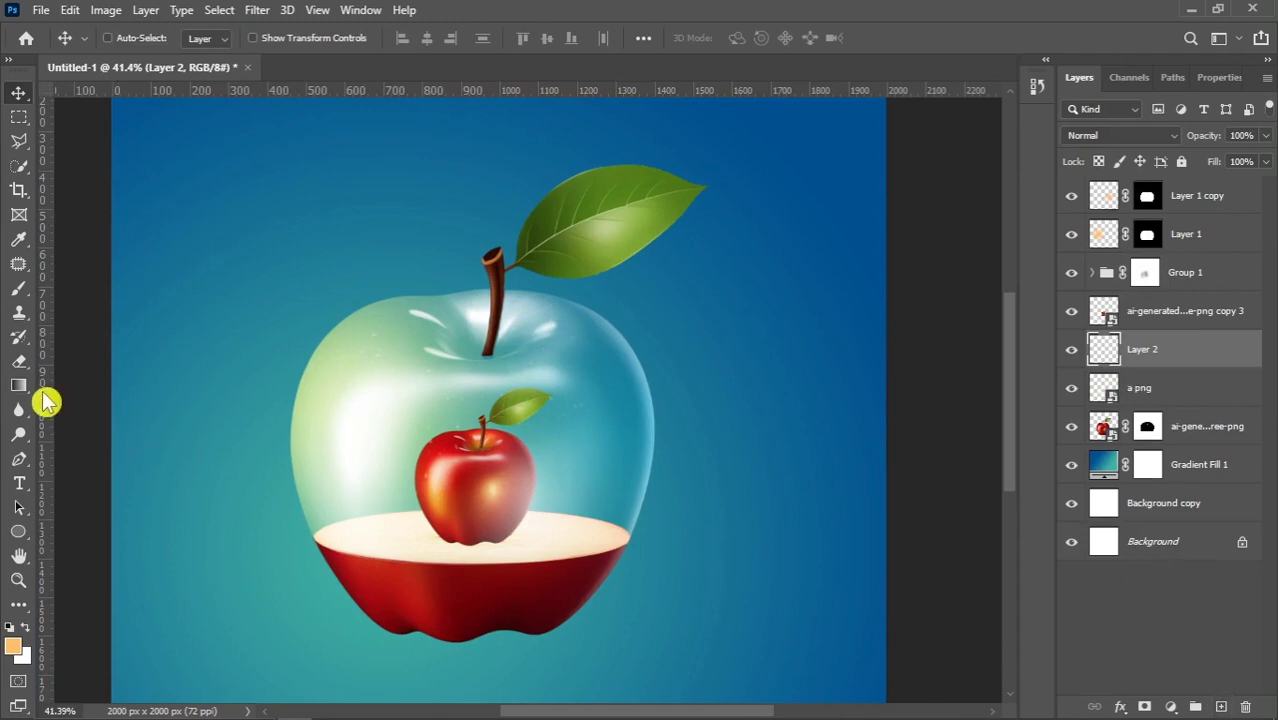
Paint a single soft black spot over the small apple's area on the new layer with a 1000 px Brush
{"action": "left_click", "coordinate": [23, 292]}
{"action": "right_click", "coordinate": [23, 292]}
{"action": "left_click", "coordinate": [84, 290]}
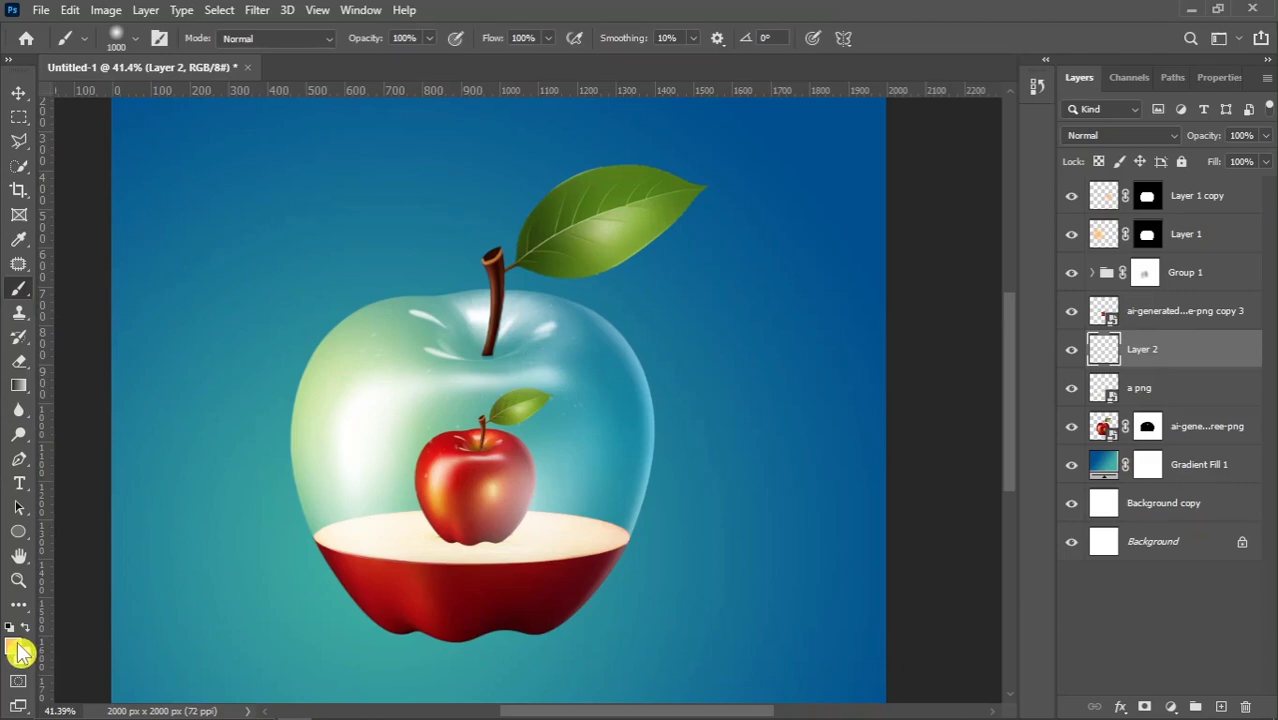
{"action": "left_click", "coordinate": [16, 646]}
{"action": "left_click_drag", "start_coordinate": [690, 382], "coordinate": [586, 430]}
{"action": "left_click", "coordinate": [1018, 187]}
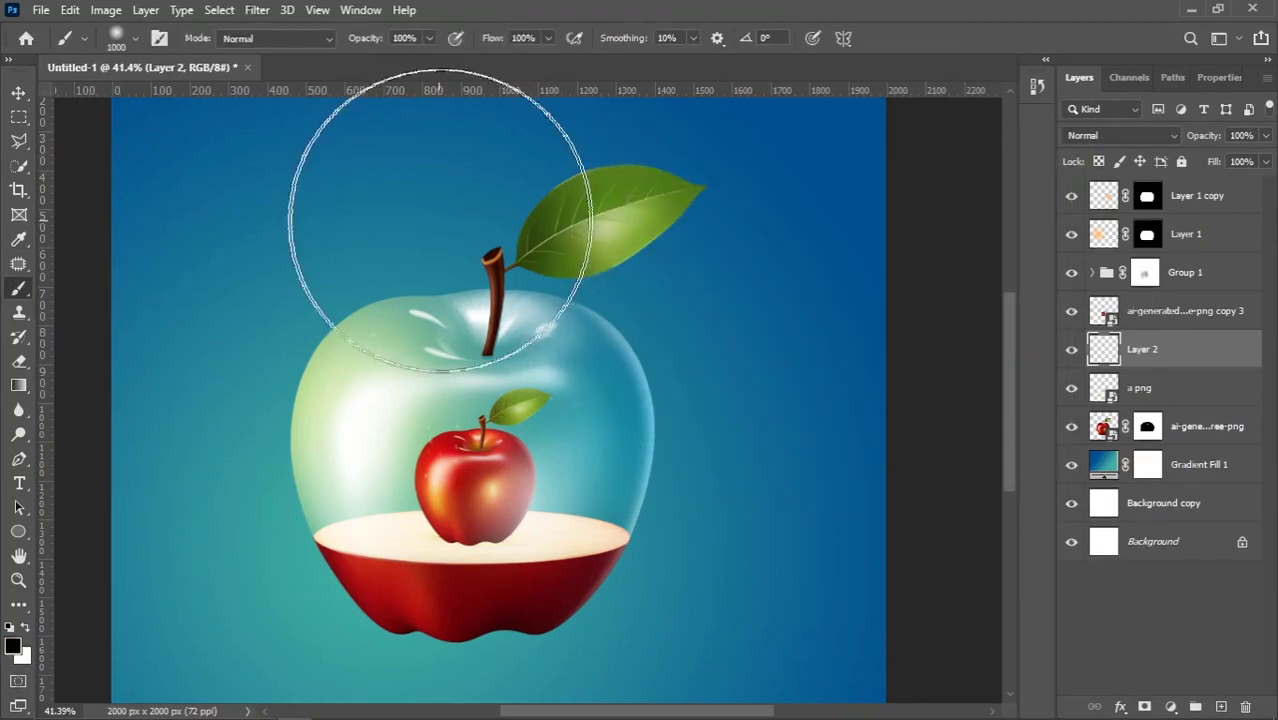
{"action": "left_click", "coordinate": [460, 386]}
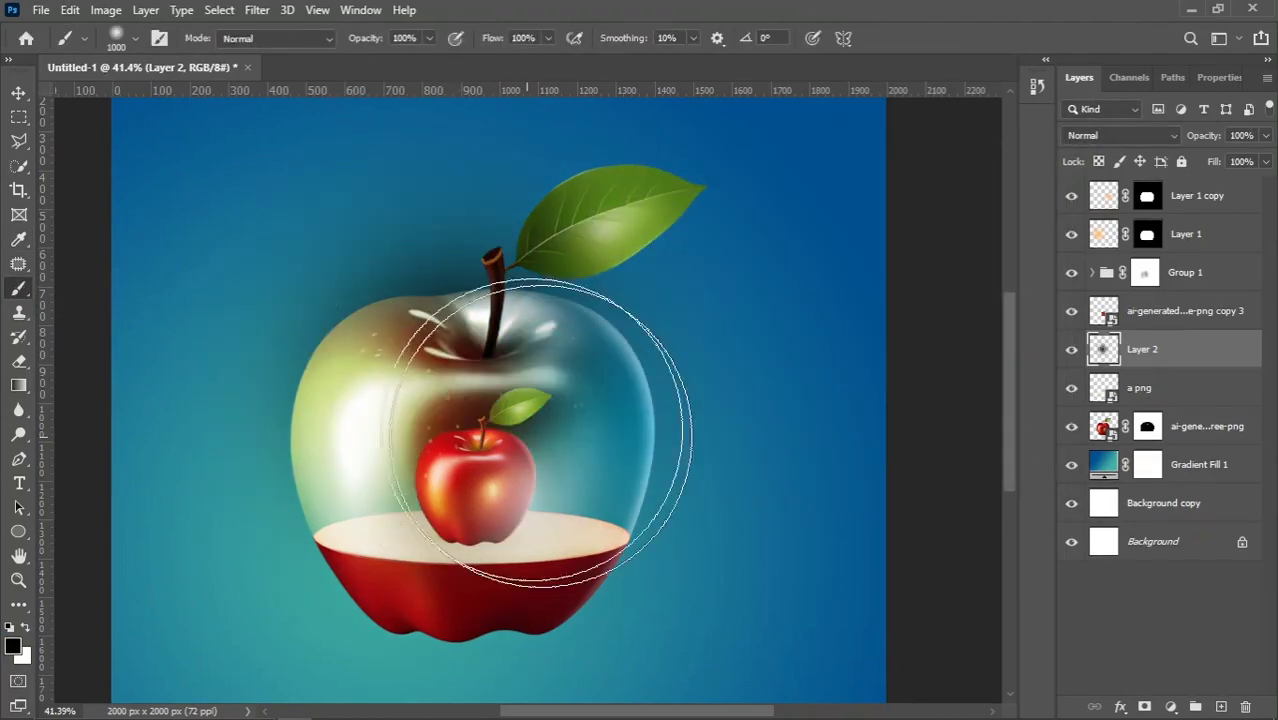
Squash the black spot to about 6% of its height, narrow it, and place it as a shadow beneath the small apple
{"action": "left_click", "coordinate": [19, 94]}
{"action": "key", "text": "ctrl+t"}
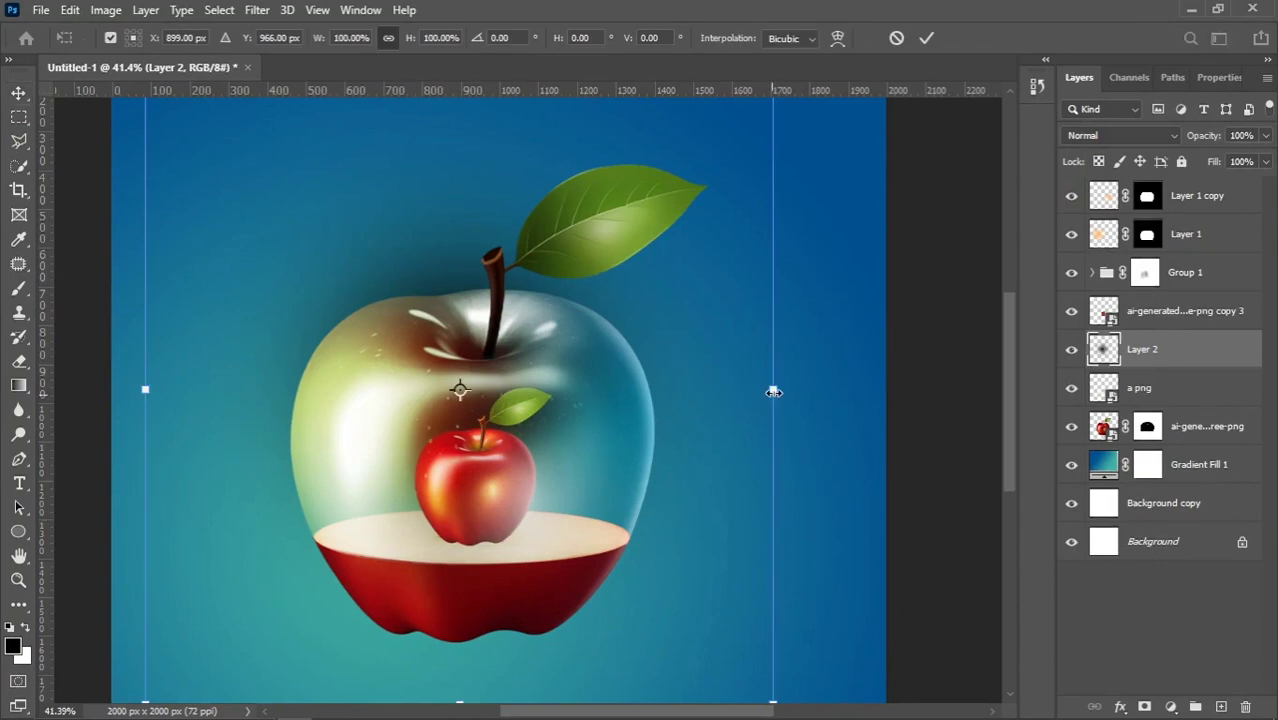
{"action": "left_click_drag", "start_coordinate": [774, 392], "coordinate": [594, 390]}
{"action": "mouse_move", "coordinate": [456, 527]}
{"action": "left_mouse_down"}
{"action": "mouse_move", "coordinate": [459, 412]}
{"action": "mouse_move", "coordinate": [521, 545]}
{"action": "mouse_move", "coordinate": [475, 531]}
{"action": "left_mouse_up"}
{"action": "scroll", "coordinate": [512, 564], "scroll_direction": "up", "scroll_amount": 3}
{"action": "left_click_drag", "start_coordinate": [452, 486], "coordinate": [452, 500]}
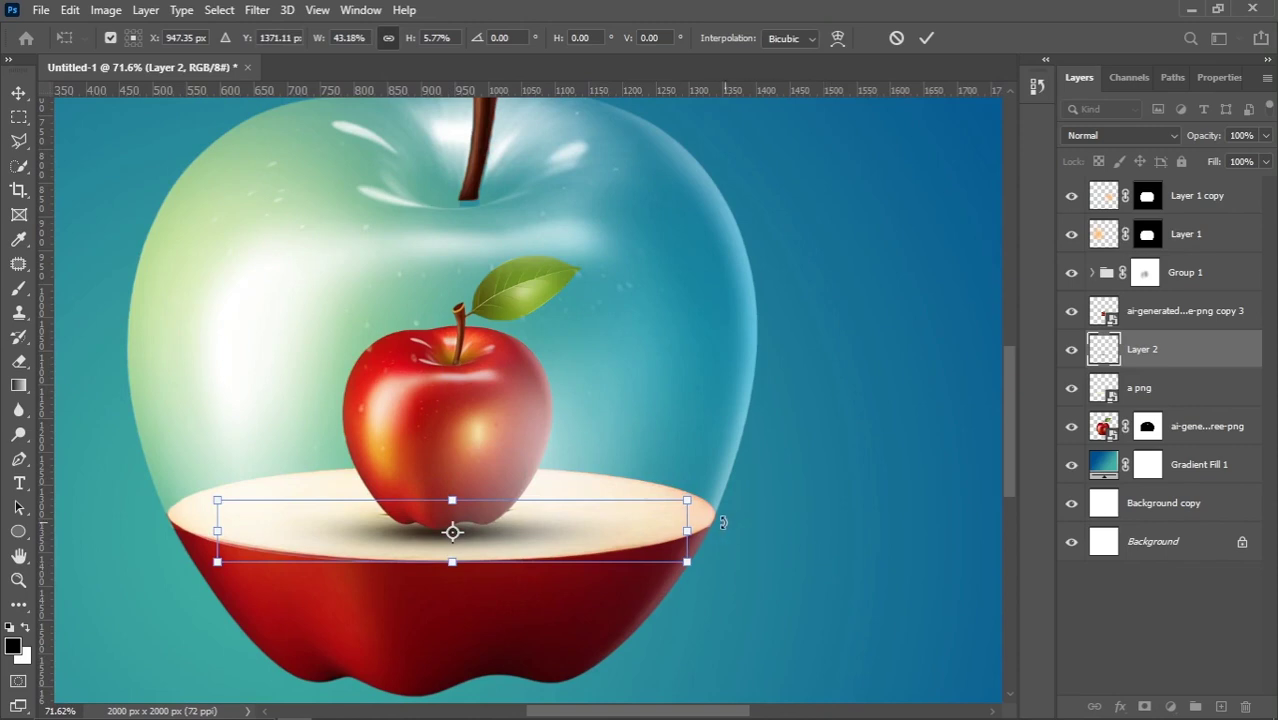
{"action": "left_click_drag", "start_coordinate": [688, 532], "coordinate": [676, 533]}
{"action": "key", "text": "shift+Up"}
{"action": "key", "text": "Return"}
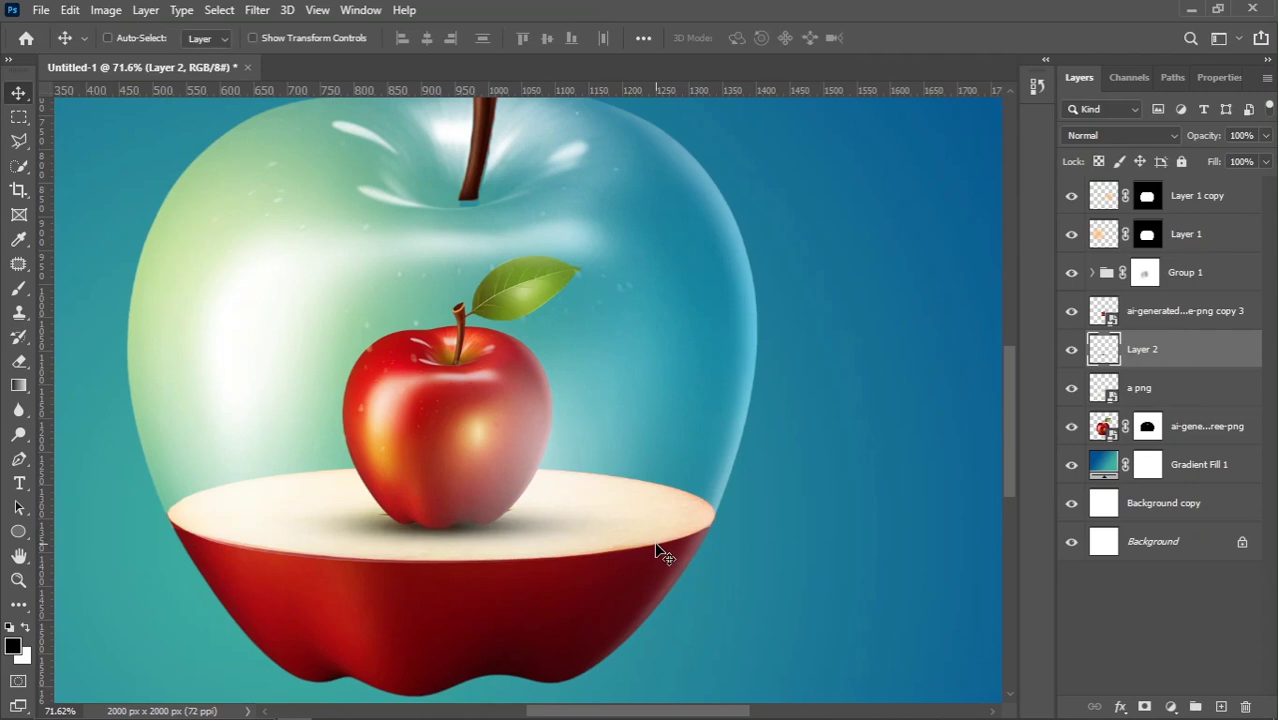
Narrow the shadow to about 651 px wide at a height of 92 px and apply the transformation
{"action": "key", "text": "ctrl+t"}
{"action": "left_click_drag", "start_coordinate": [667, 525], "coordinate": [667, 527]}
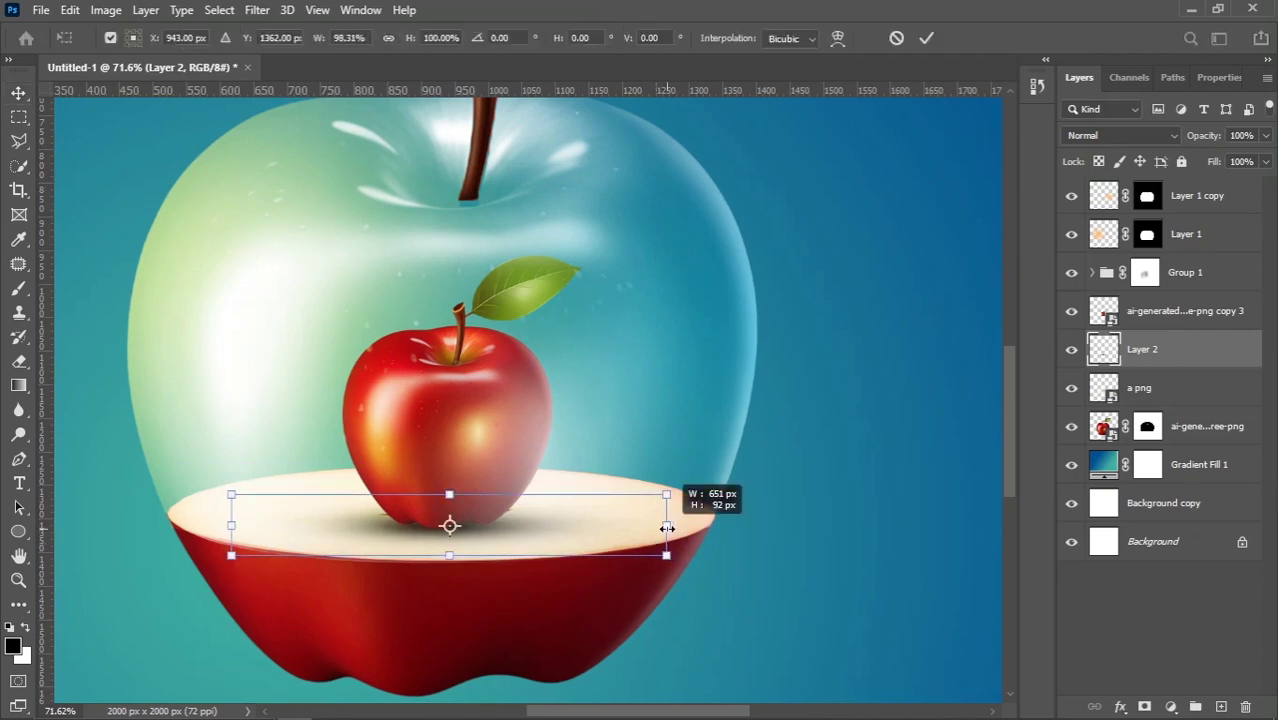
{"action": "key", "text": "Return"}
{"action": "scroll", "coordinate": [557, 482], "scroll_direction": "down", "scroll_amount": 2}
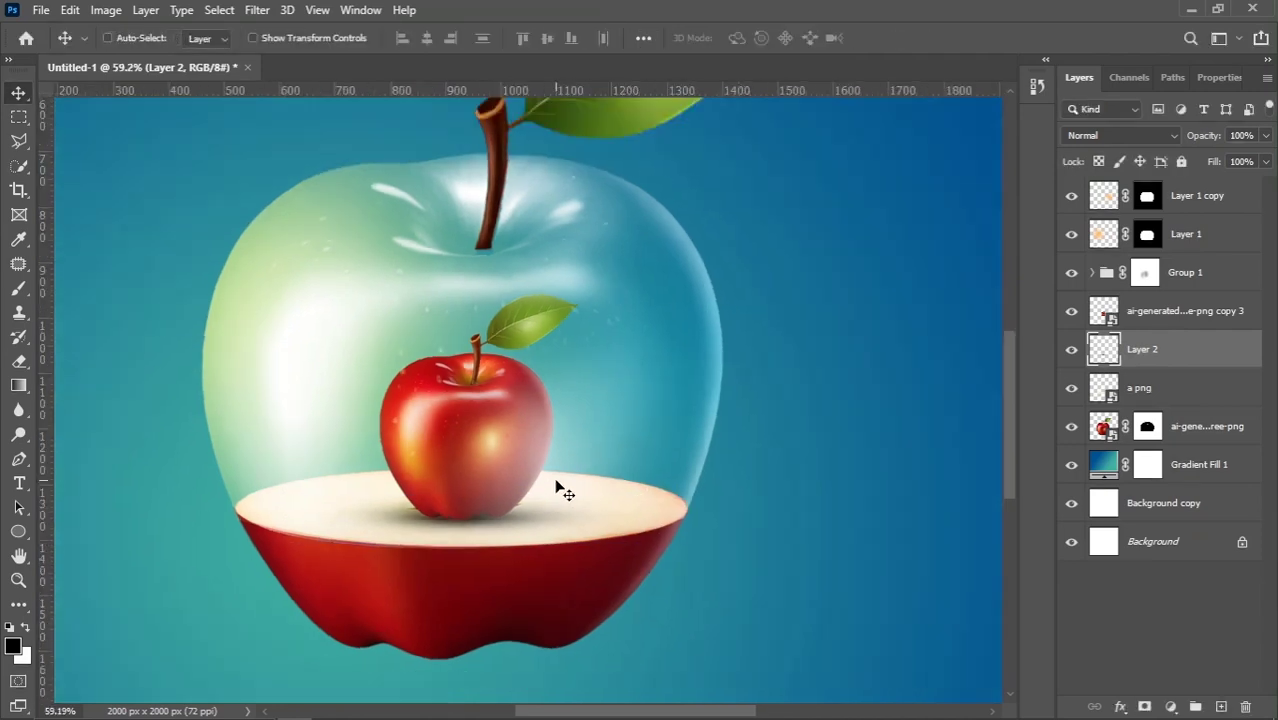
{"action": "scroll", "coordinate": [557, 487], "scroll_direction": "down", "scroll_amount": 2}
{"action": "scroll", "coordinate": [465, 420], "scroll_direction": "down", "scroll_amount": 2}
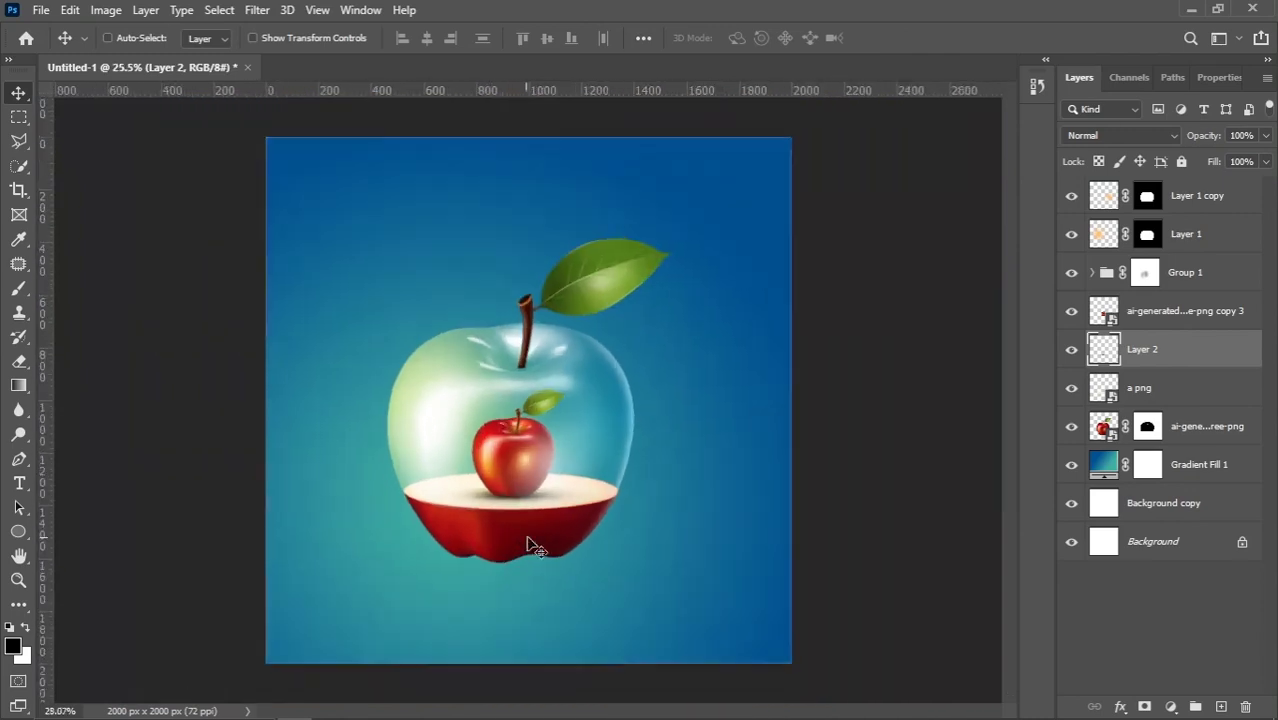
{"action": "scroll", "coordinate": [545, 510], "scroll_direction": "up", "scroll_amount": 3}
{"action": "left_click_drag", "start_coordinate": [588, 514], "coordinate": [564, 480]}
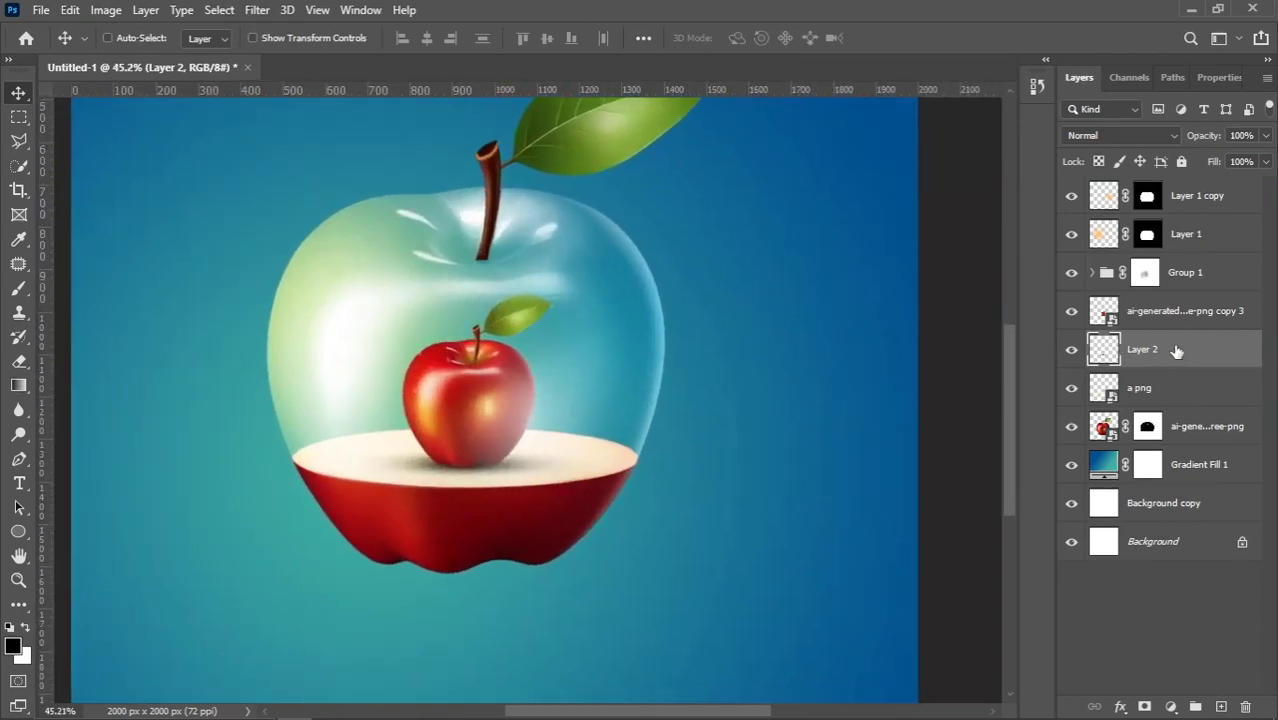
Add a new empty layer directly above the Gradient Fill 1 layer, beneath the cut red apple base
{"action": "right_click", "coordinate": [588, 533]}
{"action": "left_click", "coordinate": [660, 531]}
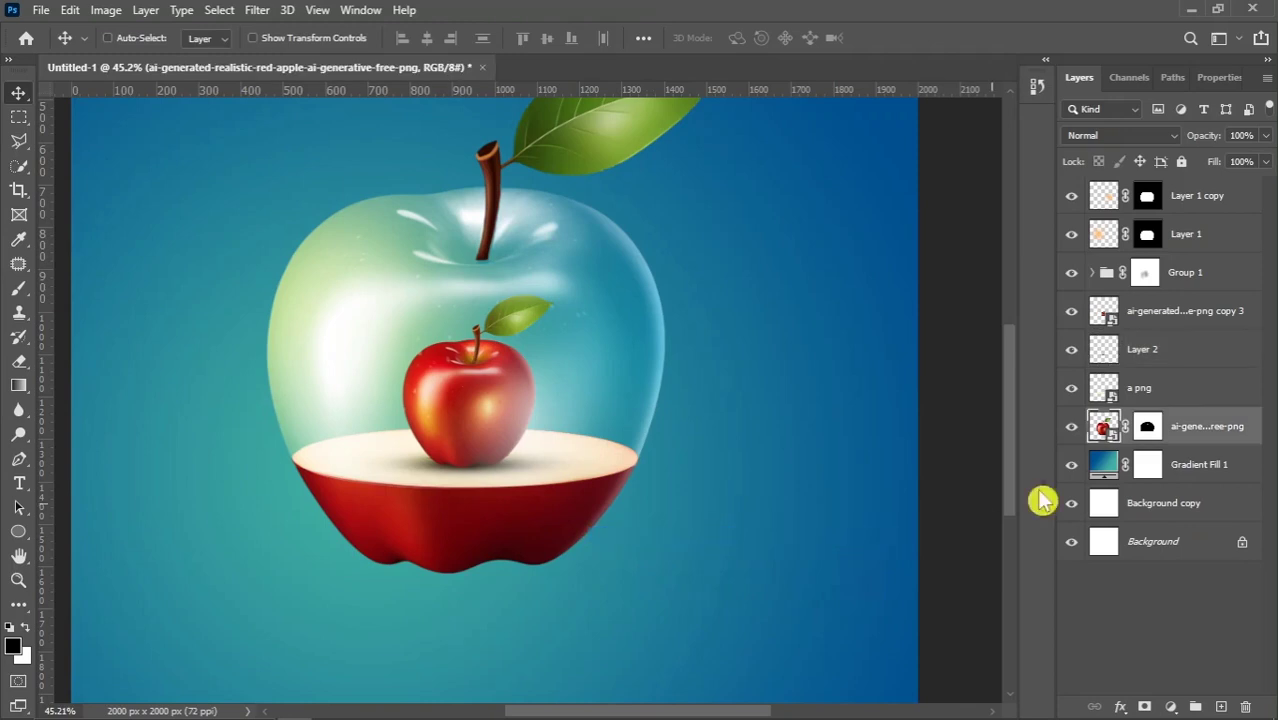
{"action": "left_click", "coordinate": [1200, 470]}
{"action": "left_click", "coordinate": [1220, 707]}
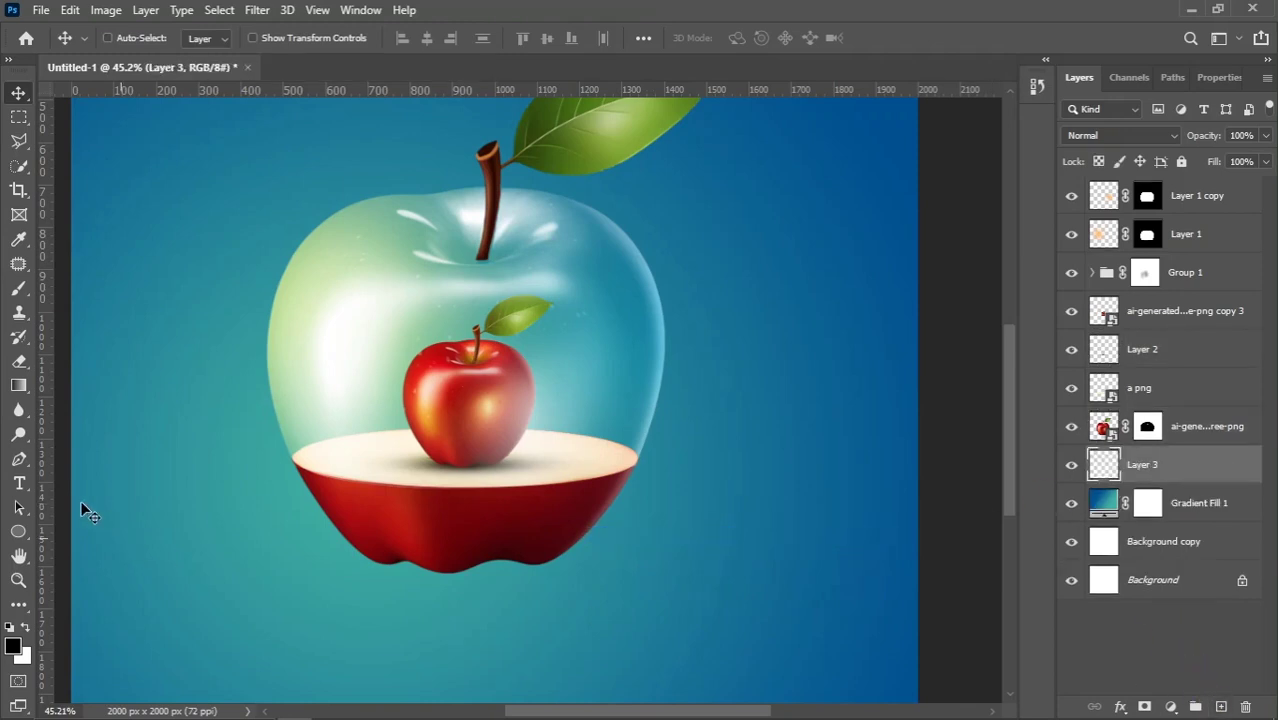
Paint a single soft black spot behind the glass apple's left side on the new layer with a 1300 px Brush
{"action": "left_click", "coordinate": [21, 291]}
{"action": "scroll", "coordinate": [397, 383], "scroll_direction": "down", "scroll_amount": 2}
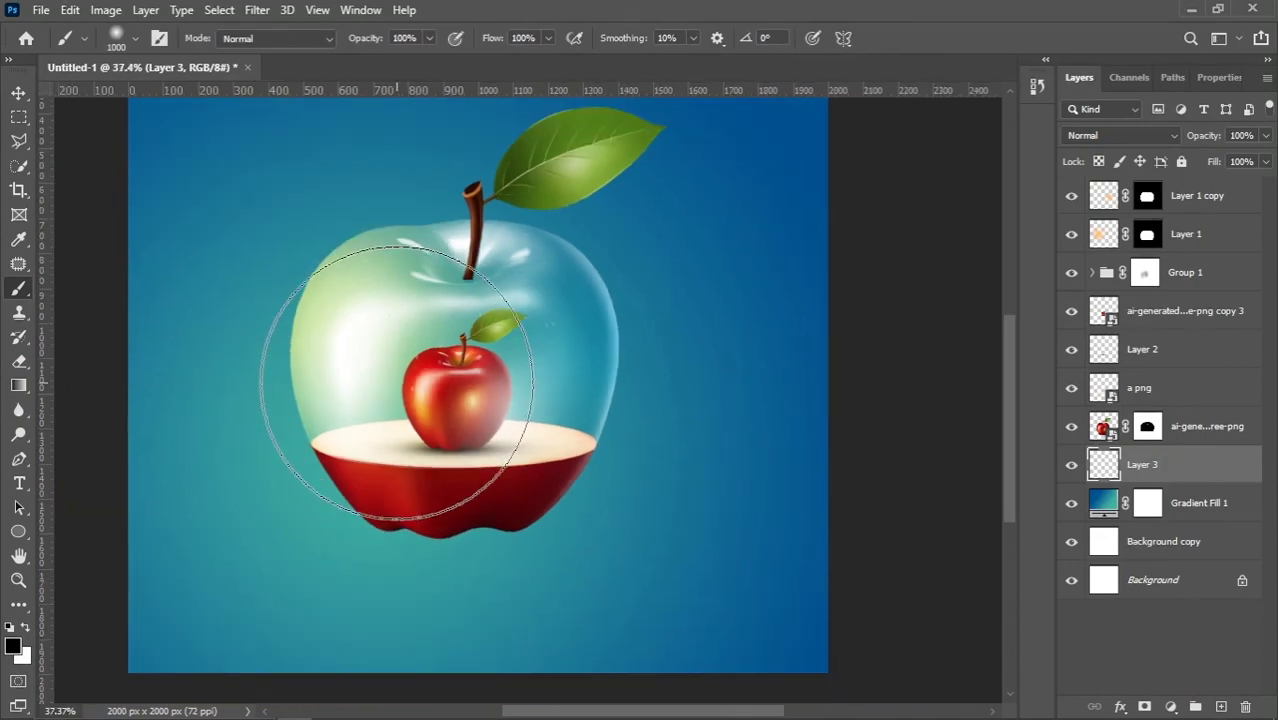
{"action": "key", "text": "bracketright"}
{"action": "key", "text": "bracketright"}
{"action": "key", "text": "bracketright"}
{"action": "left_click", "coordinate": [336, 417]}
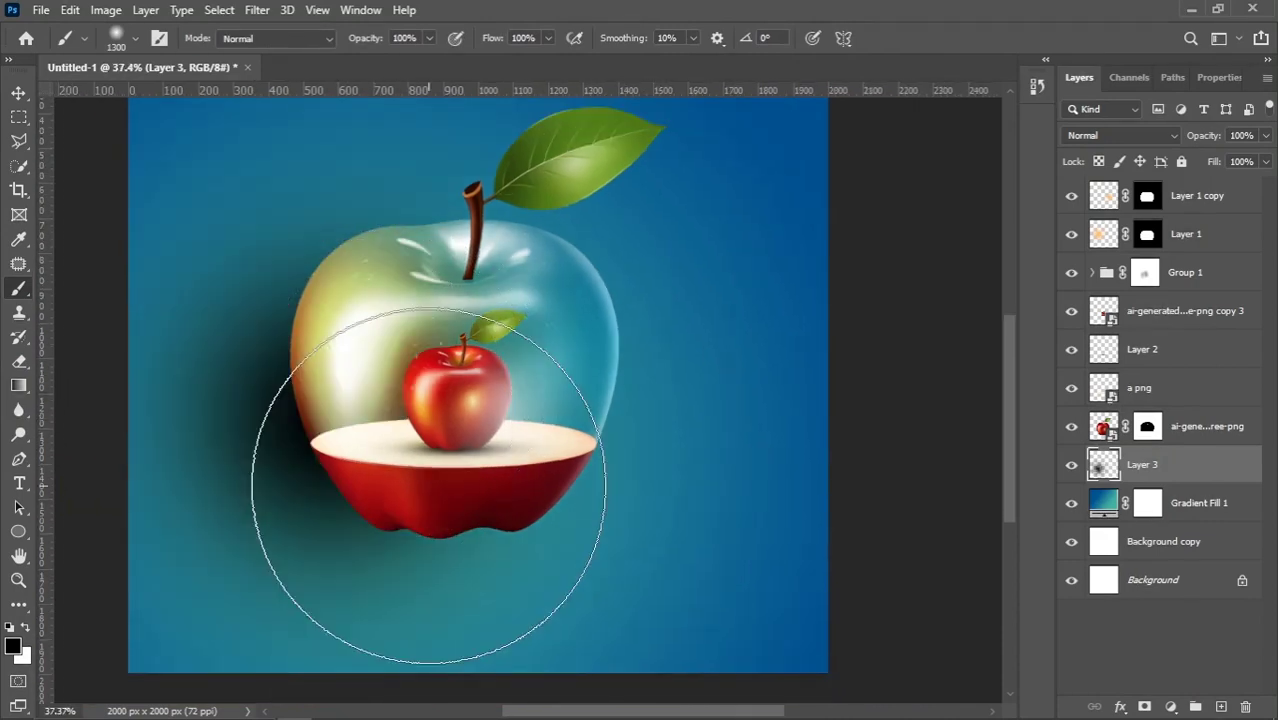
Squash the large black spot to about 14% of its height and place it as a shadow beneath the cut red base
{"action": "left_click", "coordinate": [18, 93]}
{"action": "scroll", "coordinate": [428, 432], "scroll_direction": "down", "scroll_amount": 4}
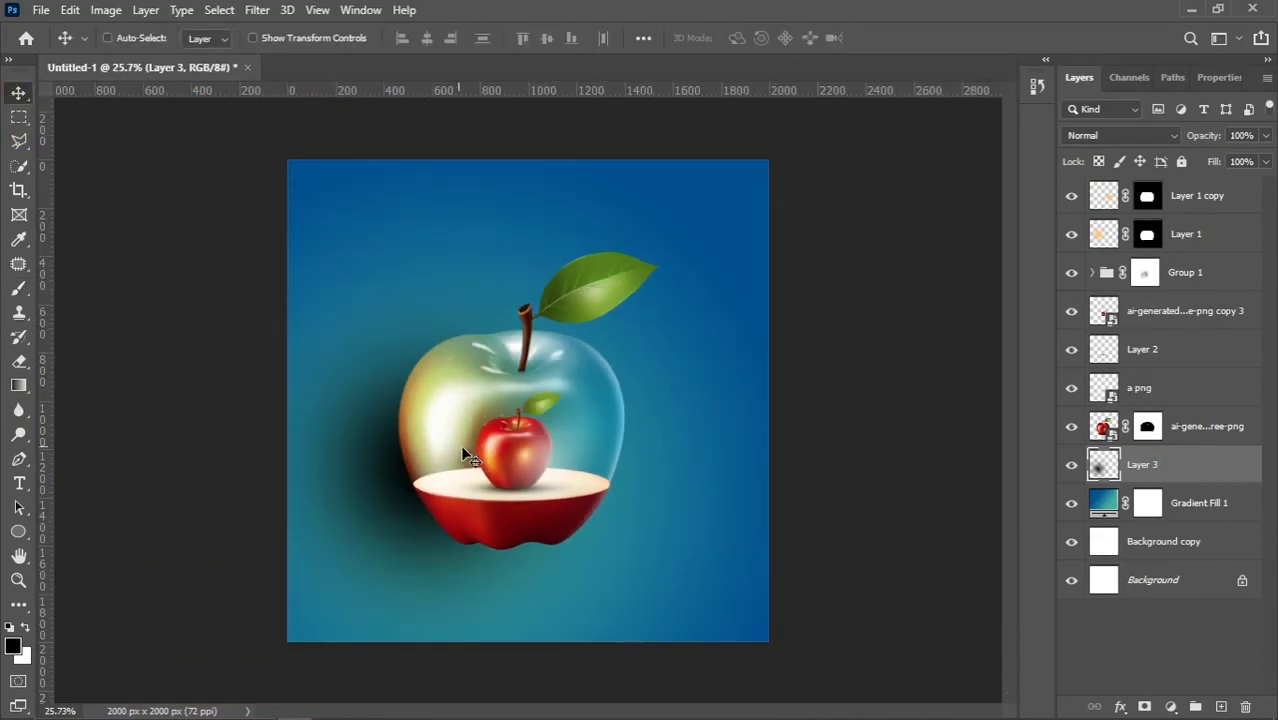
{"action": "key", "text": "ctrl+t"}
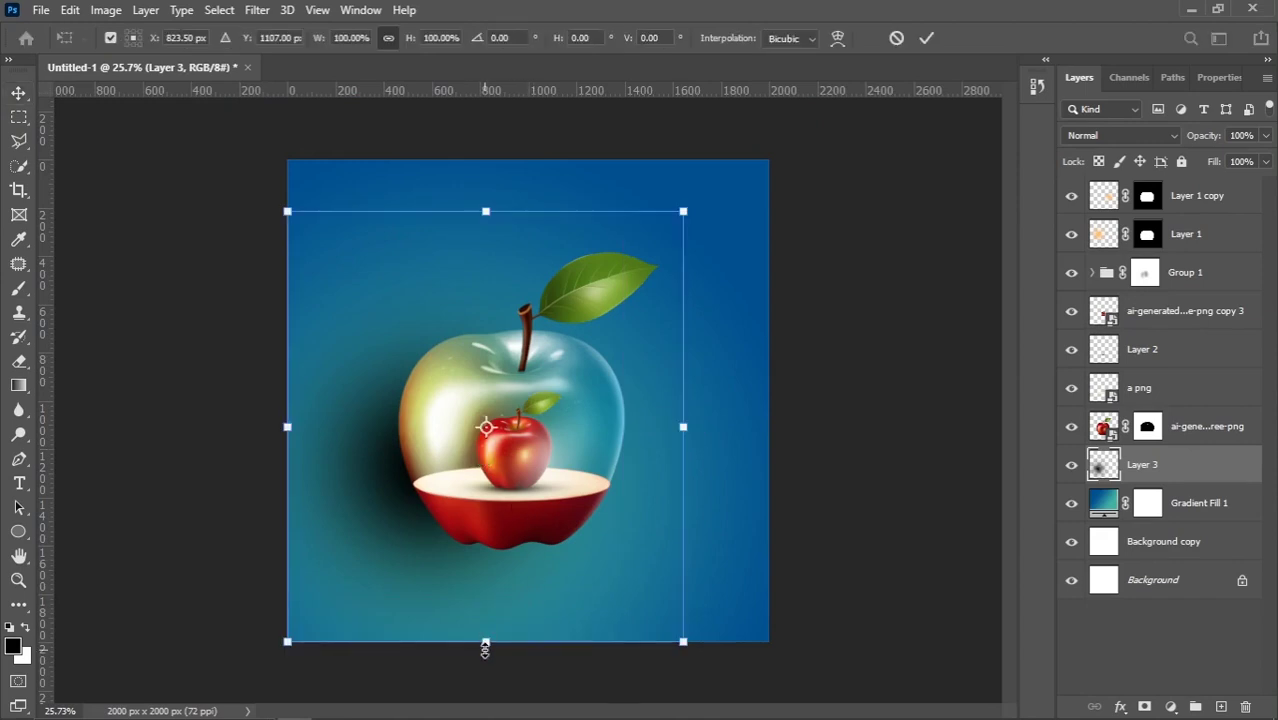
{"action": "left_click_drag", "start_coordinate": [485, 650], "coordinate": [480, 472]}
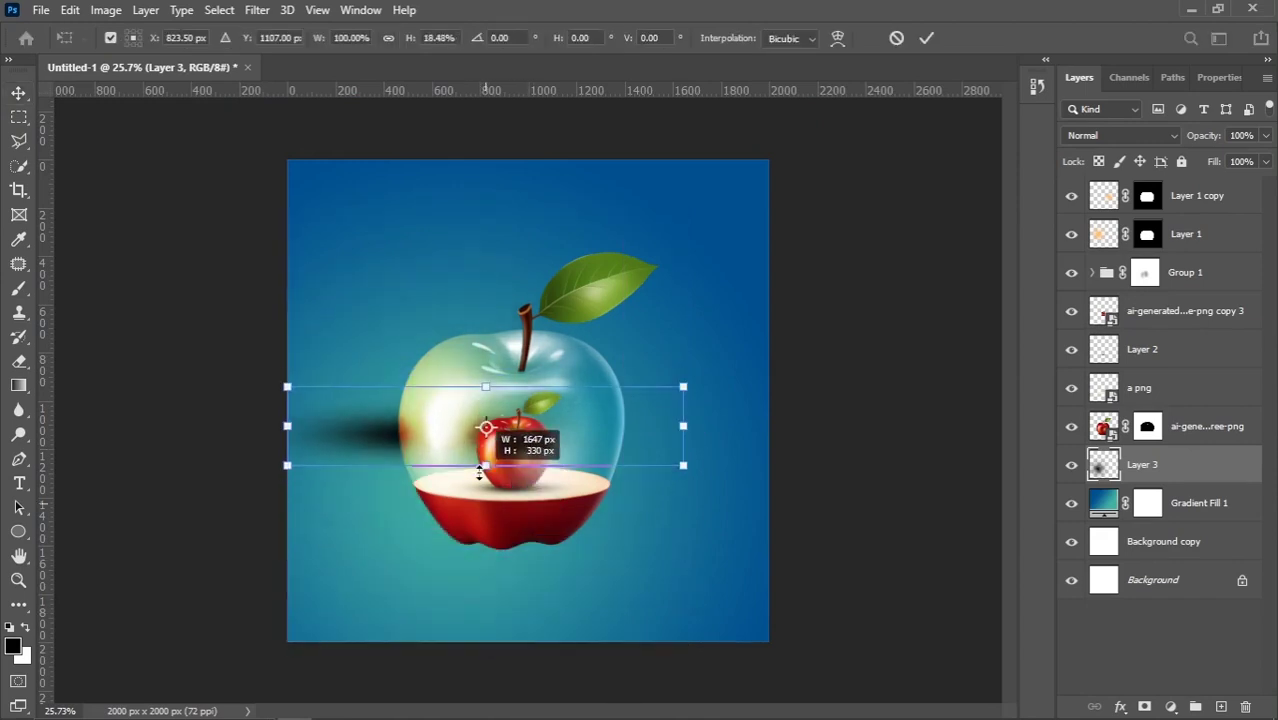
{"action": "left_click_drag", "start_coordinate": [437, 422], "coordinate": [556, 528]}
{"action": "scroll", "coordinate": [520, 566], "scroll_direction": "up", "scroll_amount": 2}
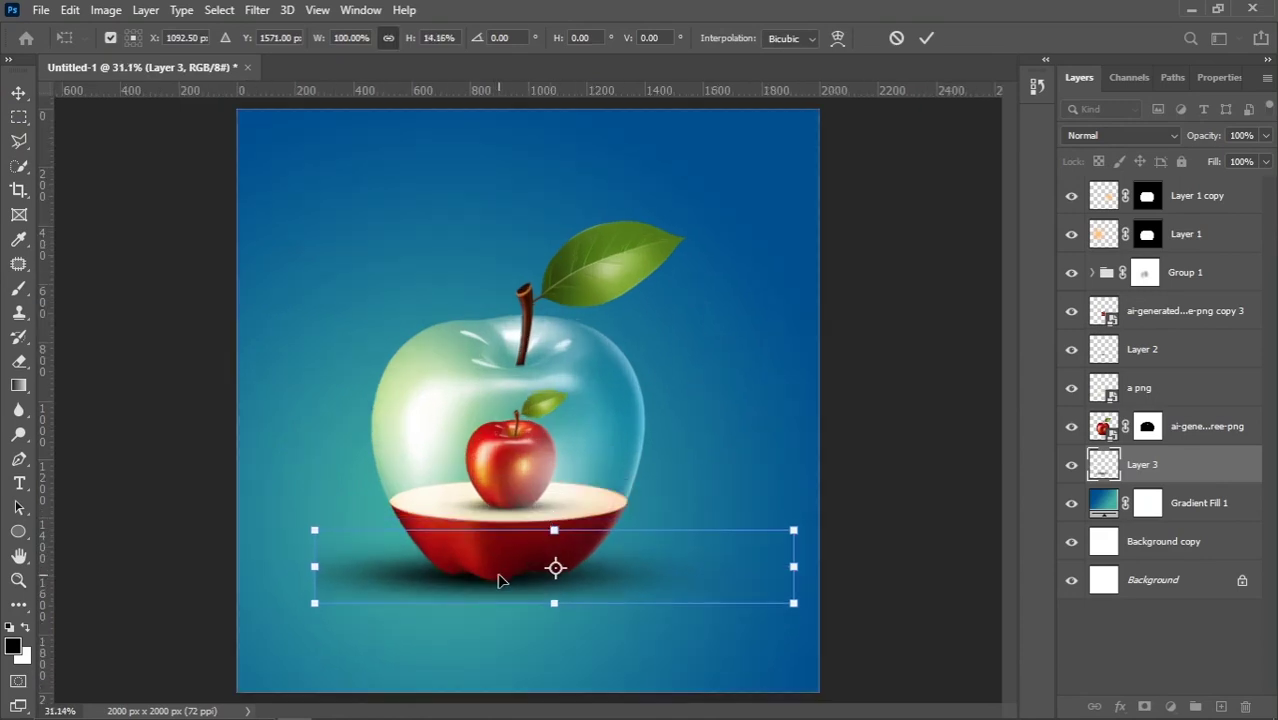
Scale the base shadow to about 88% width and 12.5% height, centre it under the red base, and apply the transformation
{"action": "key", "text": "shift+Up"}
{"action": "key", "text": "shift+Up"}
{"action": "left_click_drag", "start_coordinate": [757, 603], "coordinate": [731, 605]}
{"action": "mouse_move", "coordinate": [604, 575]}
{"action": "left_mouse_down"}
{"action": "mouse_move", "coordinate": [581, 586]}
{"action": "mouse_move", "coordinate": [592, 586]}
{"action": "left_mouse_up"}
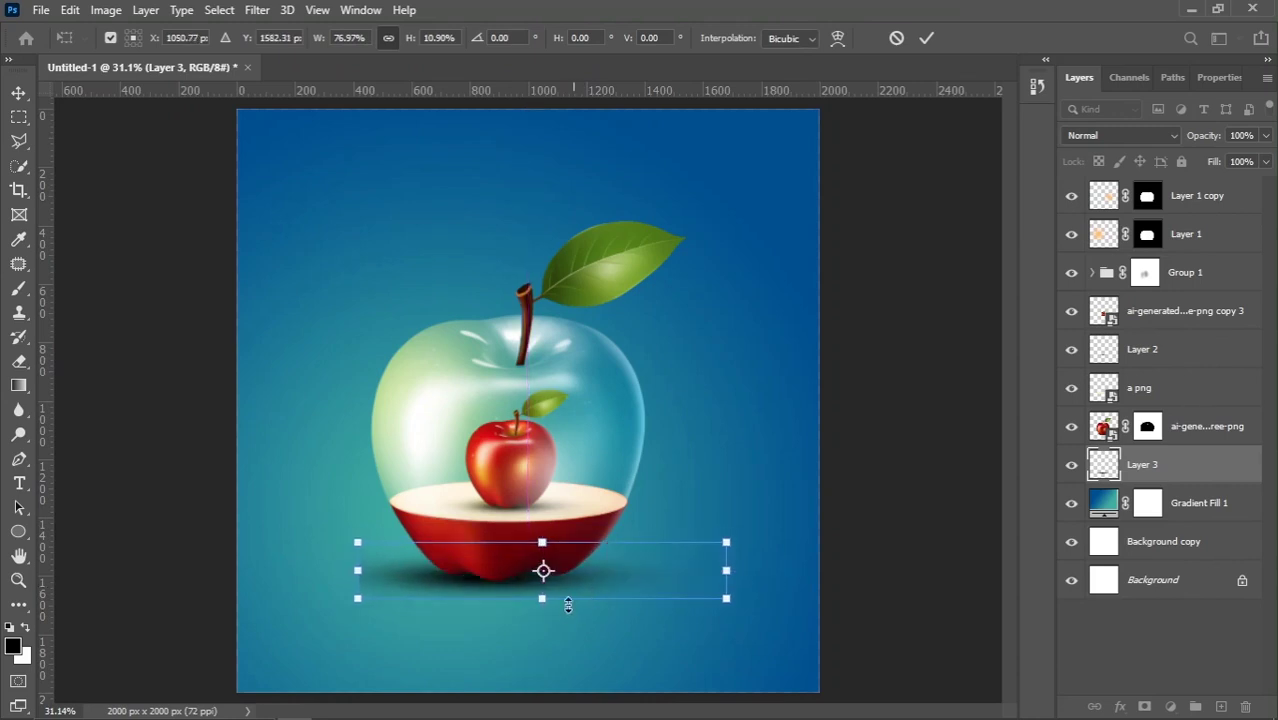
{"action": "left_click_drag", "start_coordinate": [727, 574], "coordinate": [755, 571]}
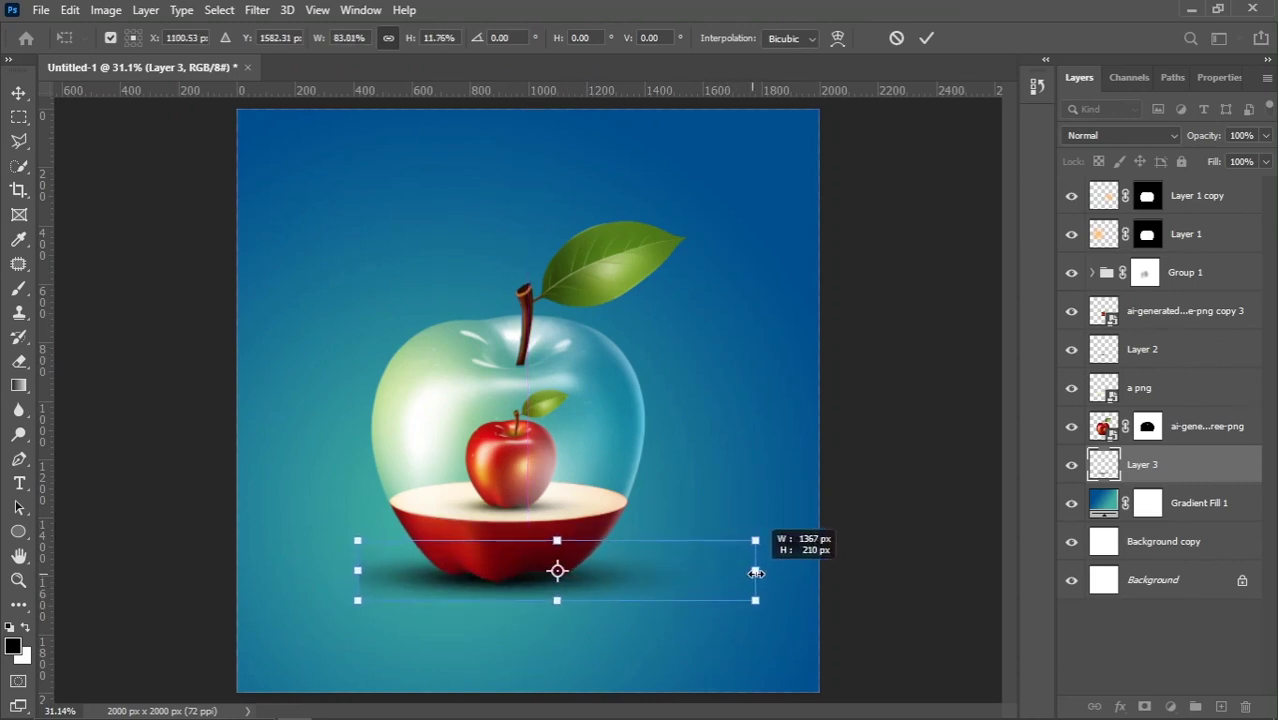
{"action": "left_click_drag", "start_coordinate": [353, 537], "coordinate": [341, 535]}
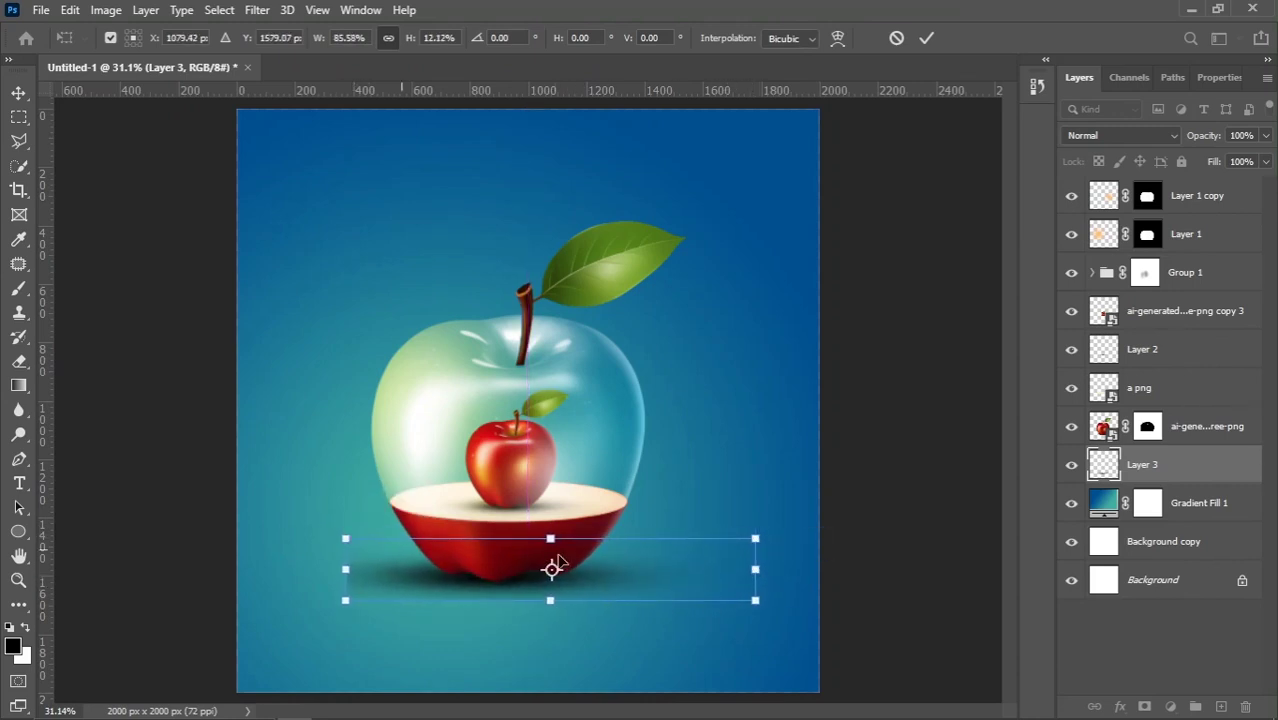
{"action": "left_click_drag", "start_coordinate": [552, 603], "coordinate": [551, 603]}
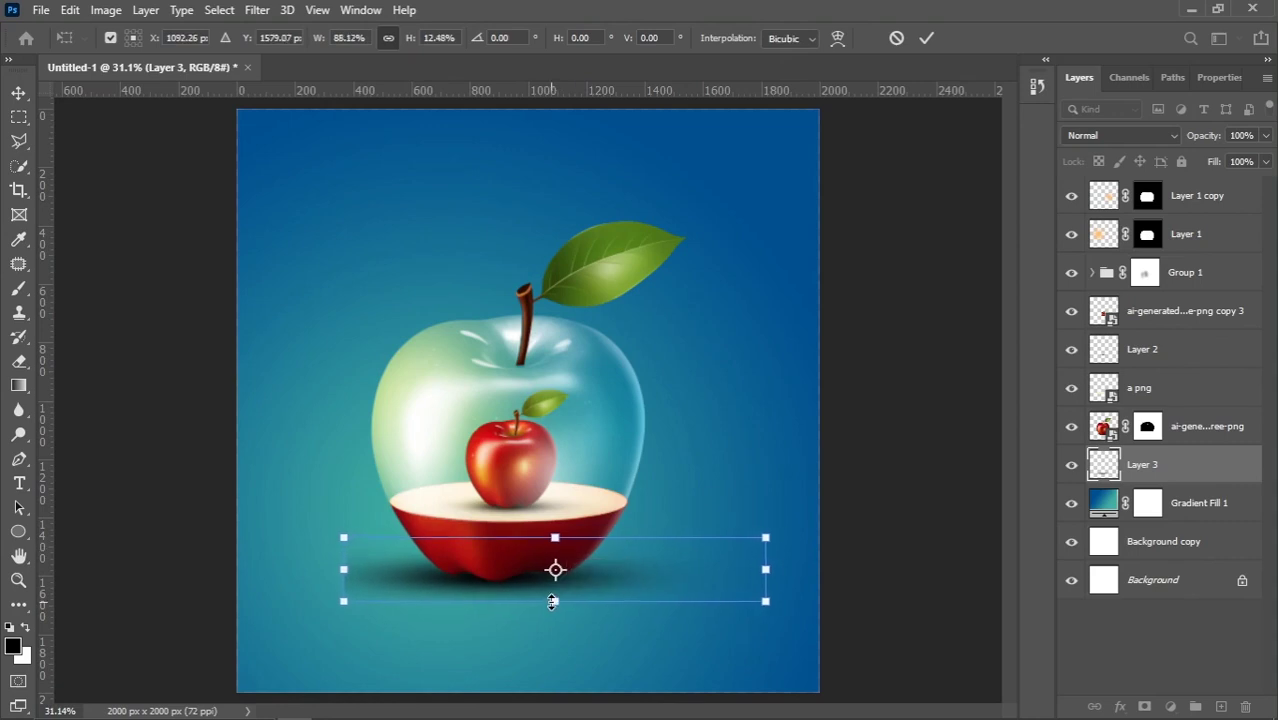
{"action": "key", "text": "Return"}
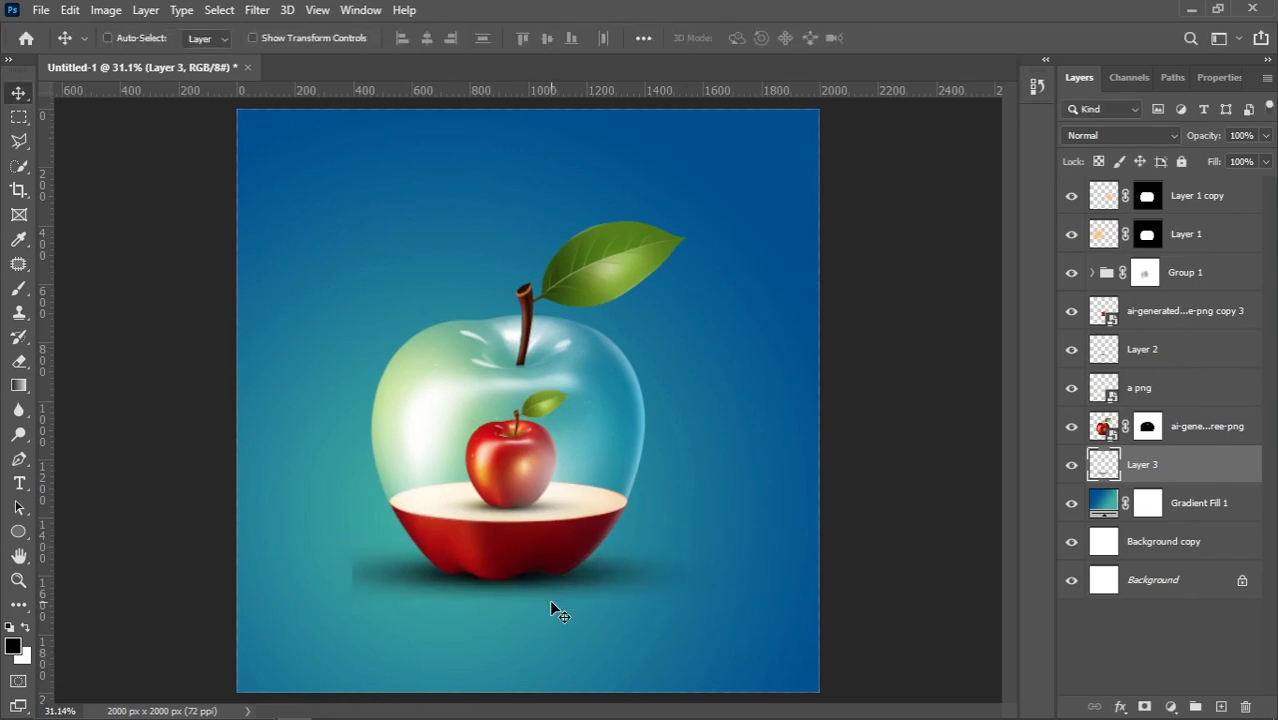
Soften the base shadow with a Gaussian Blur of 4.0 pixels radius
{"action": "left_click", "coordinate": [257, 10]}
{"action": "mouse_move", "coordinate": [290, 222]}
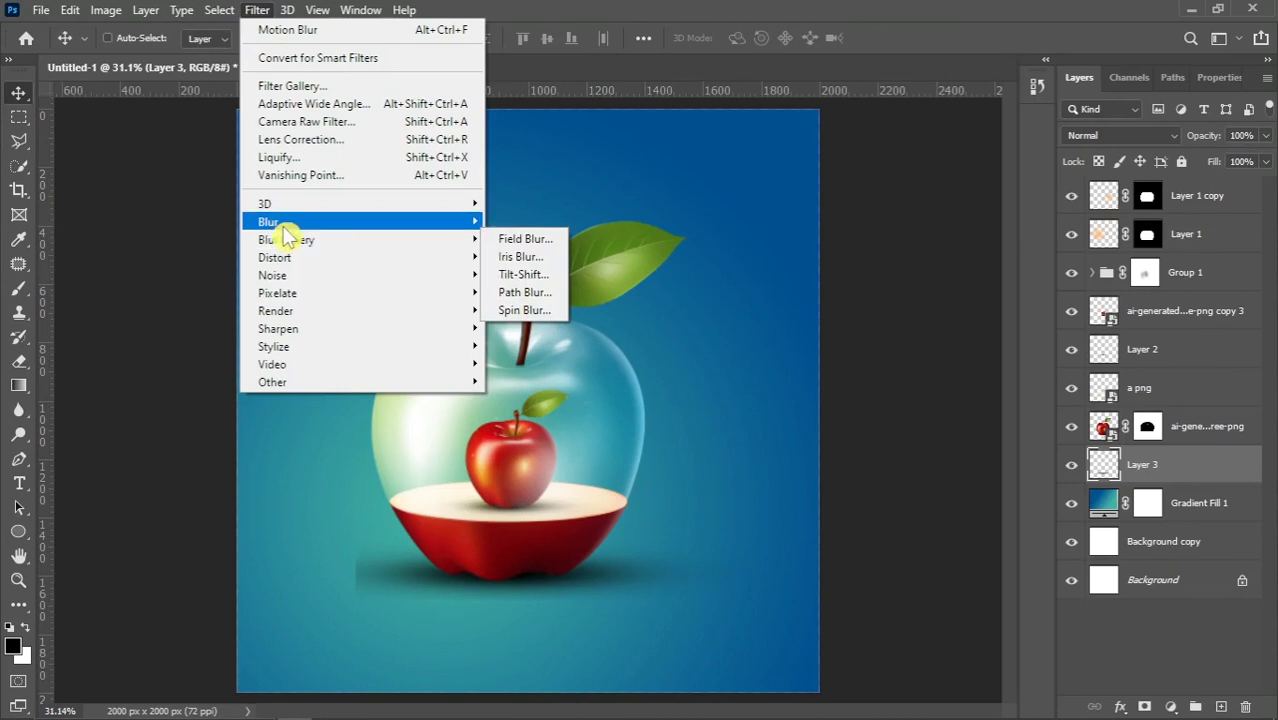
{"action": "left_click", "coordinate": [535, 292]}
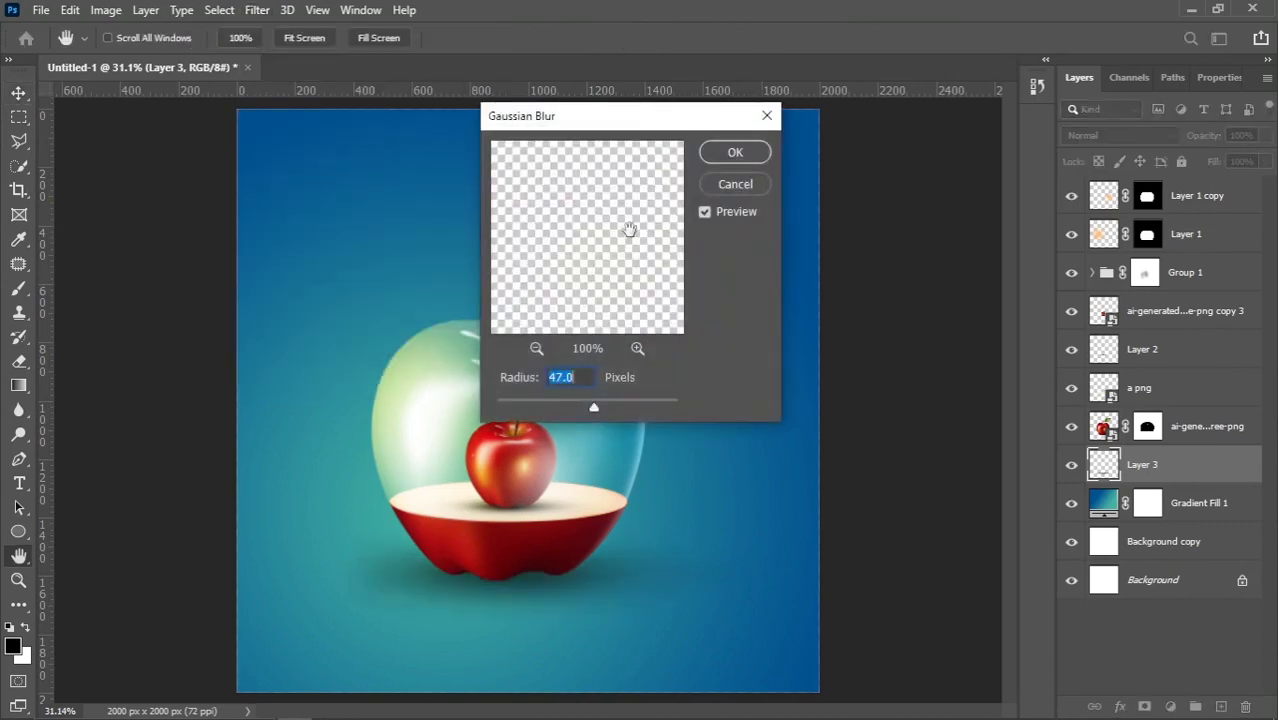
{"action": "left_click", "coordinate": [533, 404]}
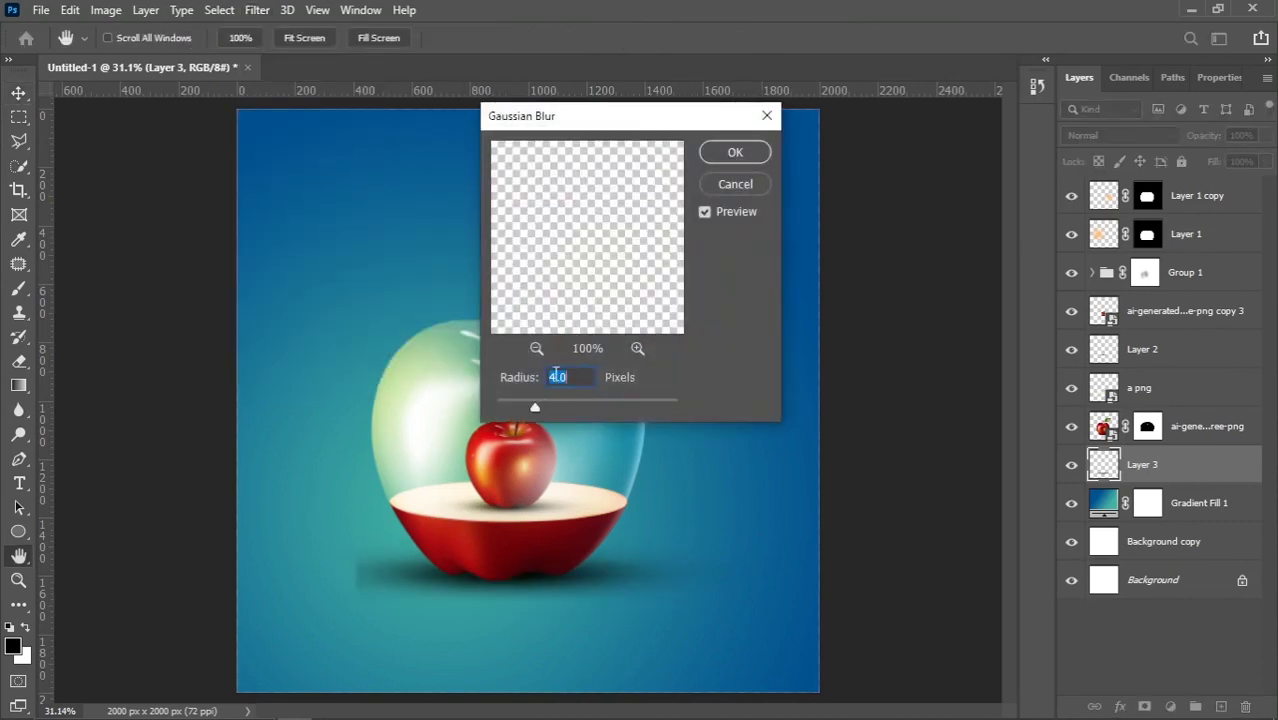
{"action": "left_click", "coordinate": [731, 153]}
Apply a Motion Blur to the base shadow with an angle of 0° and a distance of 152 pixels
{"action": "left_click", "coordinate": [257, 10]}
{"action": "mouse_move", "coordinate": [268, 222]}
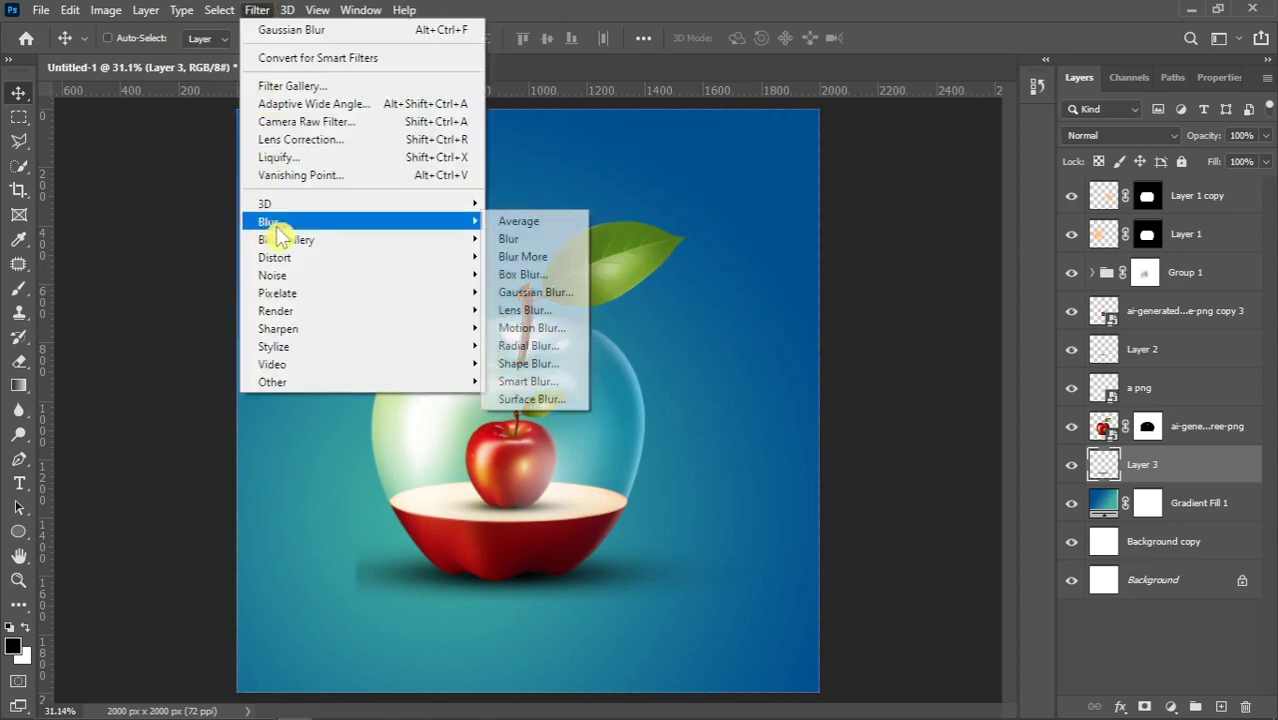
{"action": "left_click", "coordinate": [530, 328]}
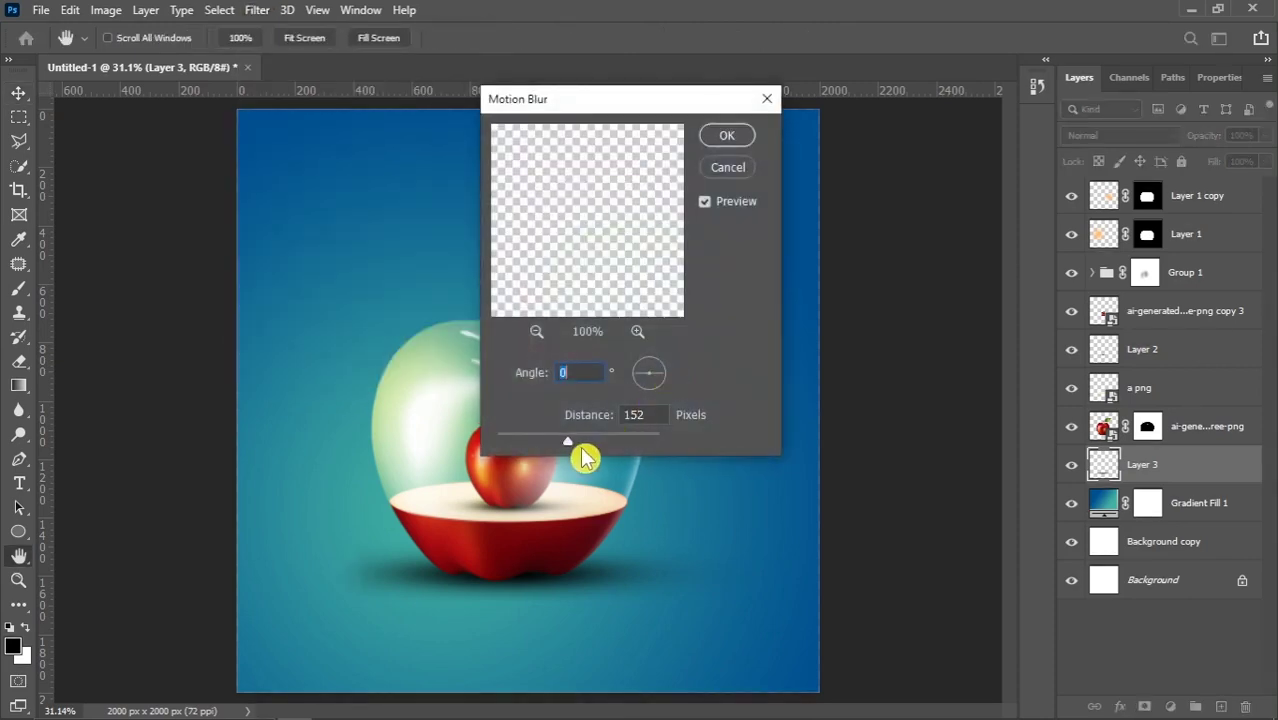
{"action": "left_click", "coordinate": [727, 135]}
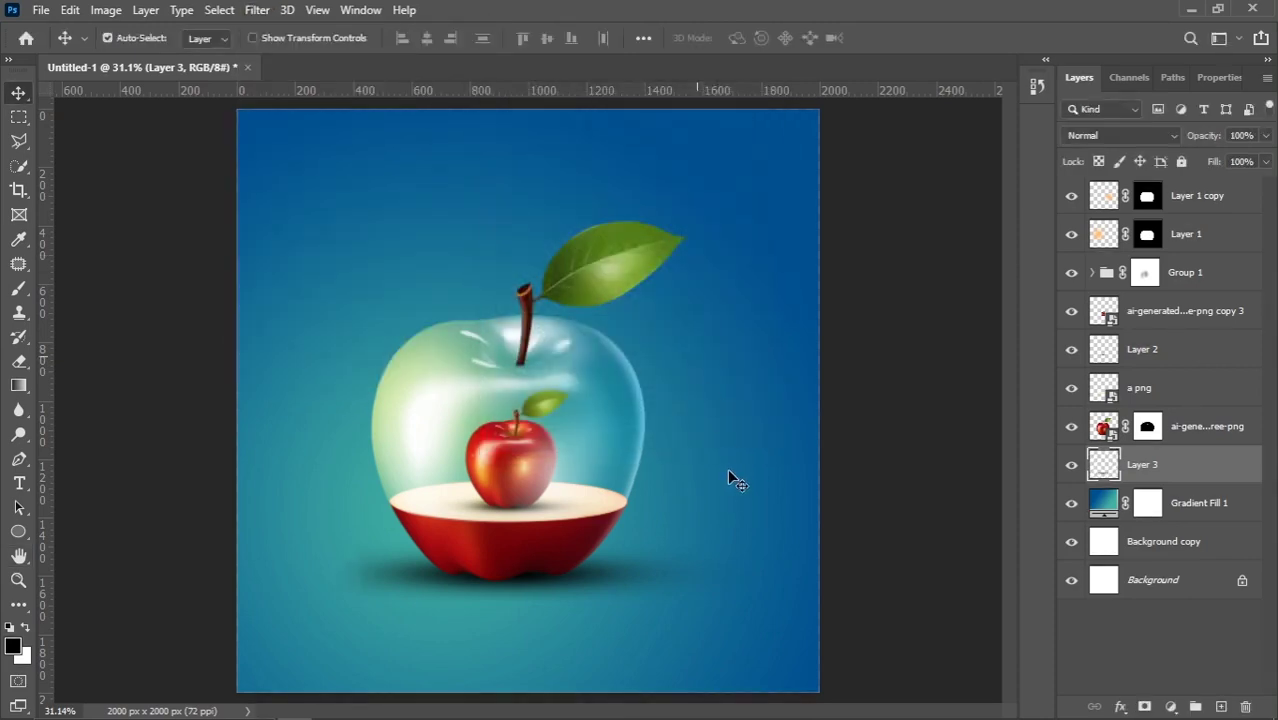
Fine-tune the blurred shadow's size beneath the red base with Free Transform and apply it
{"action": "key", "text": "ctrl+t"}
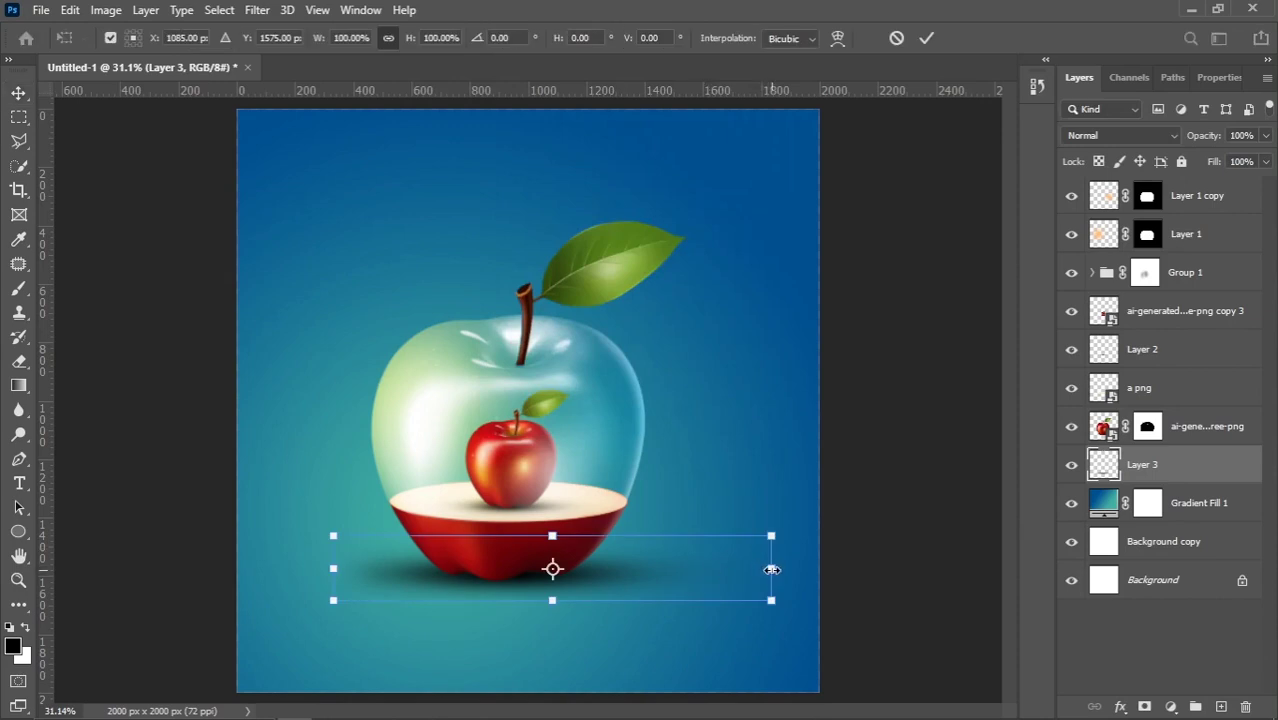
{"action": "left_click_drag", "start_coordinate": [772, 569], "coordinate": [757, 603]}
{"action": "key", "text": "Return"}
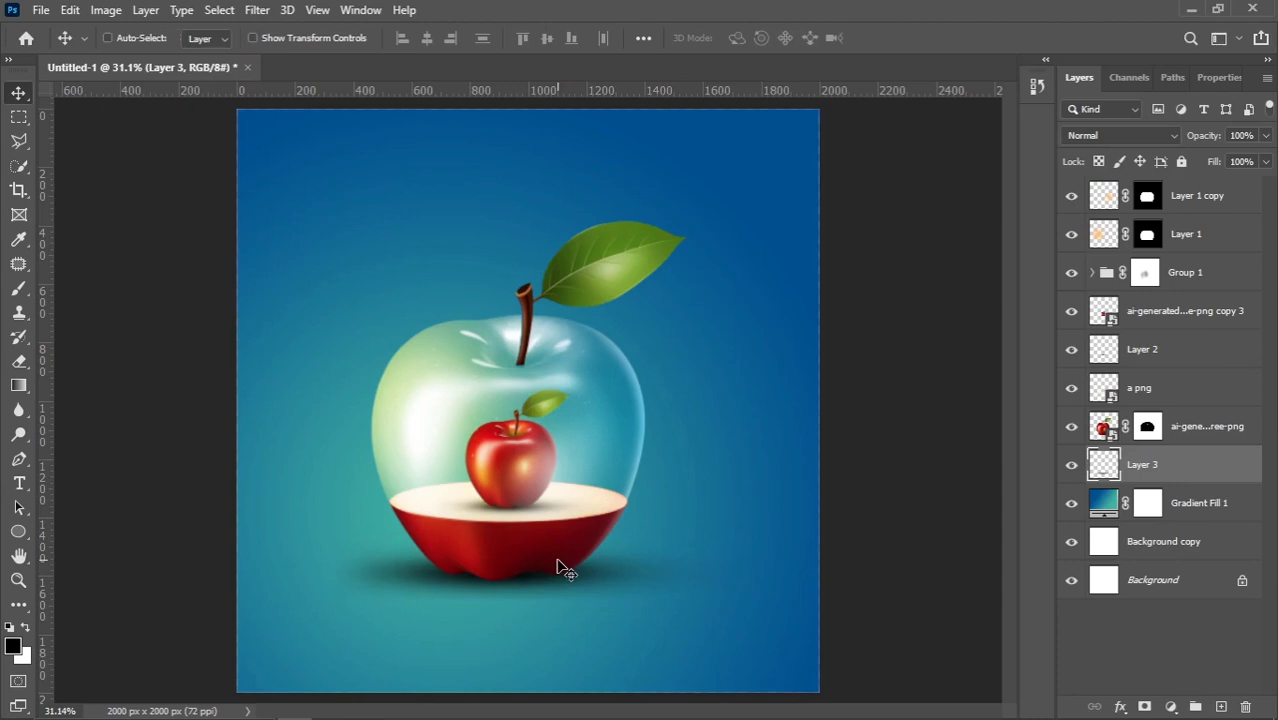
Add a layer mask to the shadow layer and fade both shadow ends with a 700 px Eraser at 28% opacity
{"action": "scroll", "coordinate": [558, 560], "scroll_direction": "down", "scroll_amount": 2}
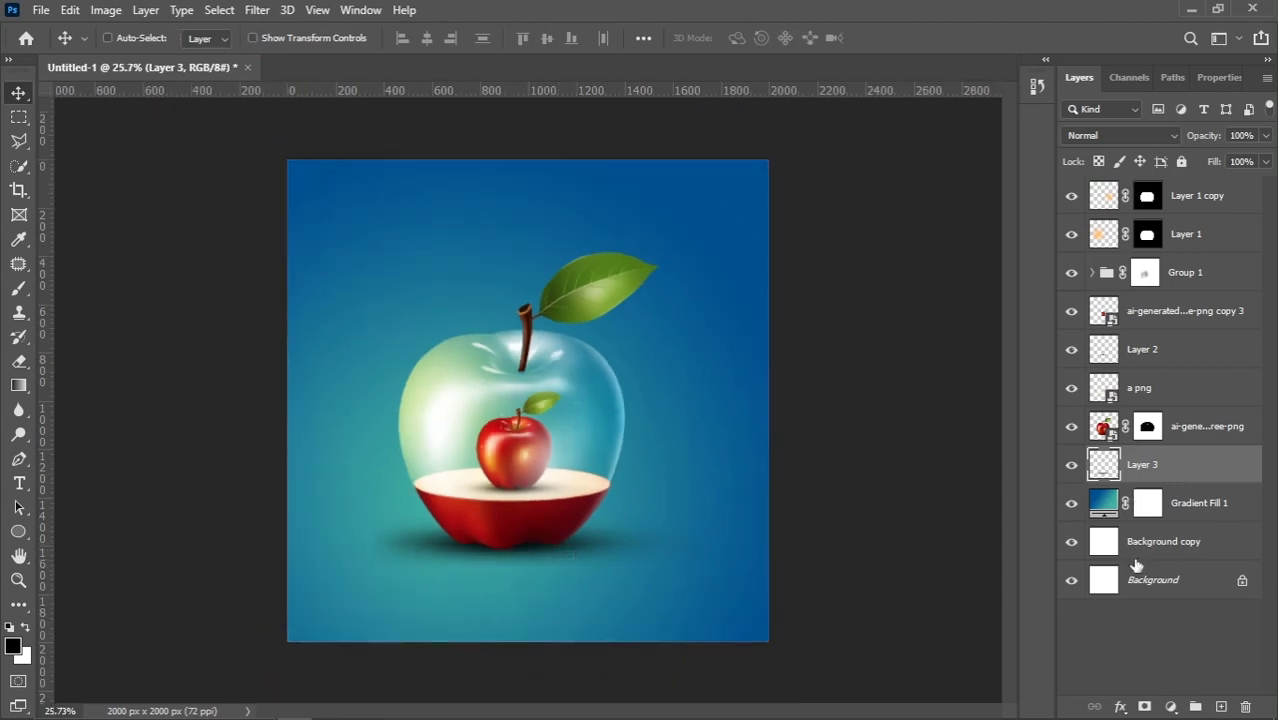
{"action": "left_click", "coordinate": [1144, 706]}
{"action": "key", "text": "e"}
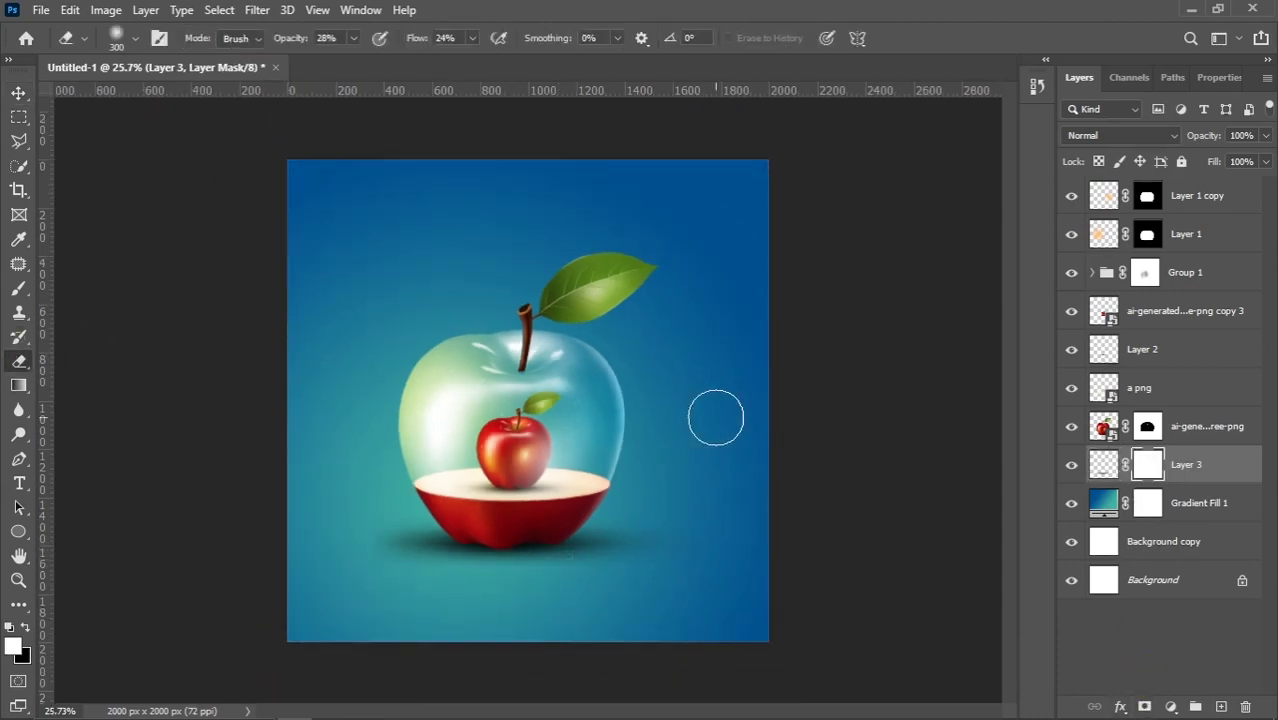
{"action": "key", "text": "bracketright"}
{"action": "key", "text": "bracketright"}
{"action": "key", "text": "bracketright"}
{"action": "key", "text": "bracketright"}
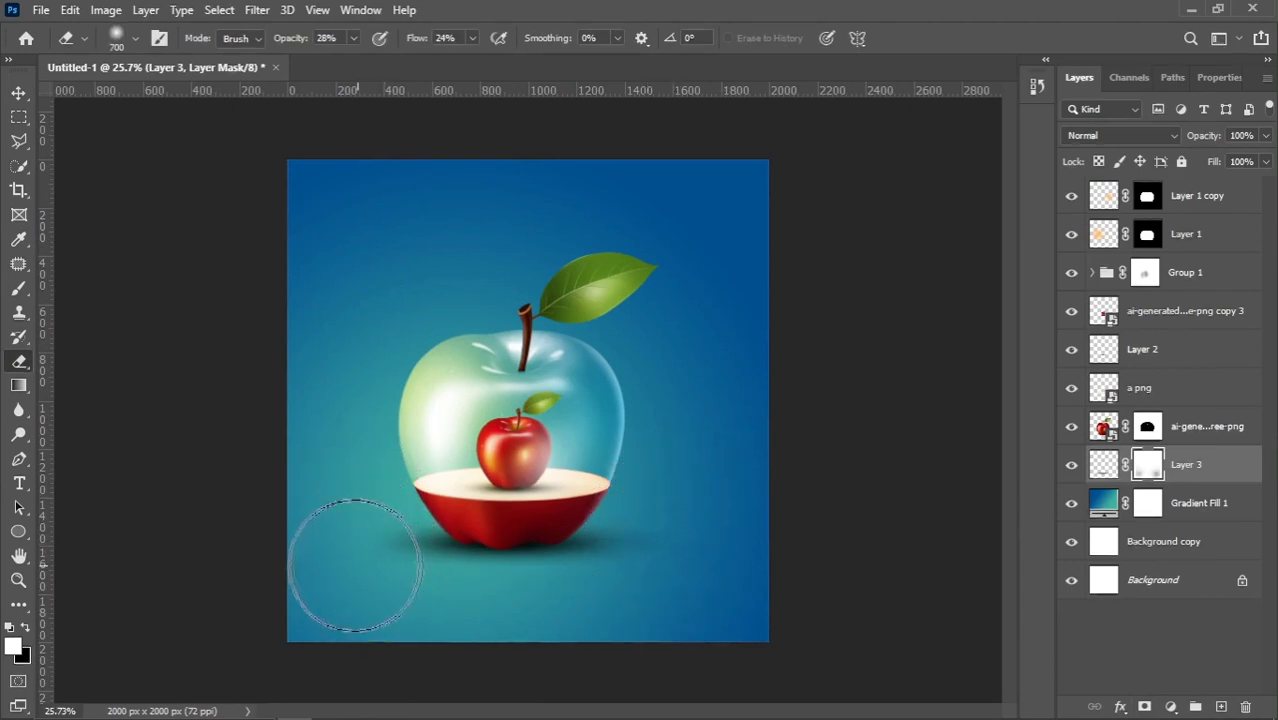
{"action": "left_click_drag", "start_coordinate": [362, 538], "coordinate": [368, 548]}
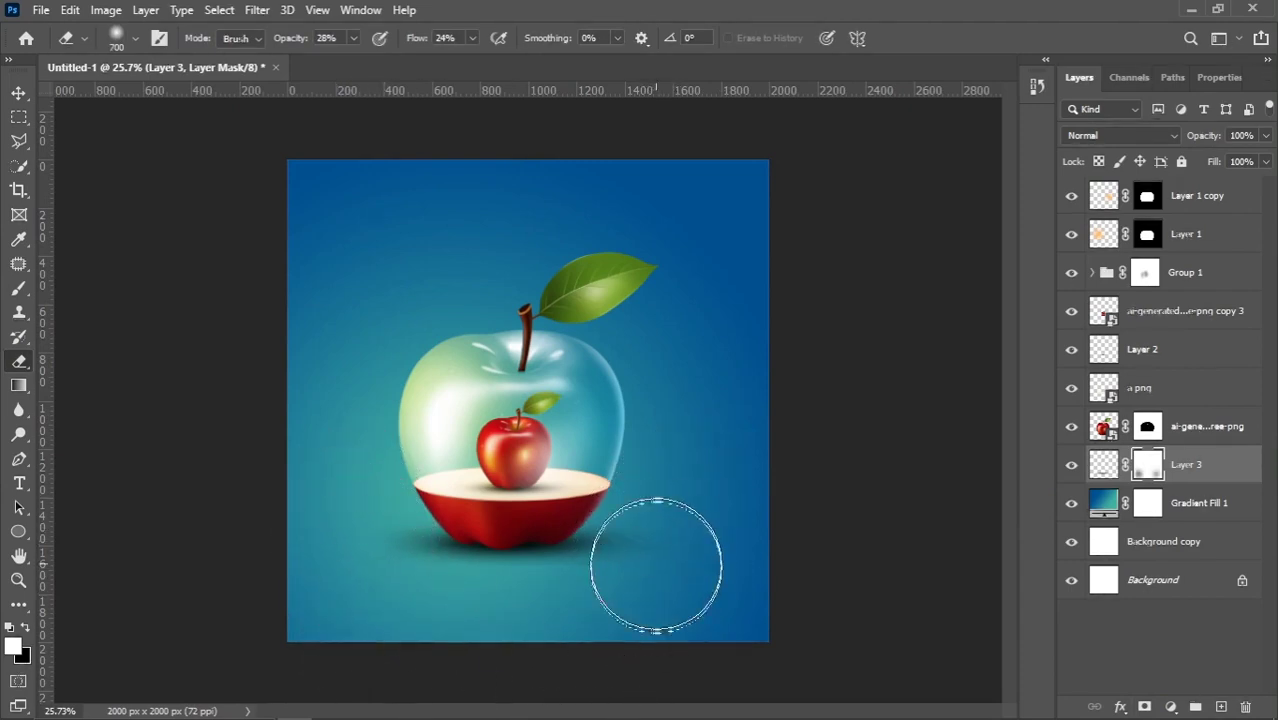
{"action": "left_click_drag", "start_coordinate": [656, 562], "coordinate": [652, 578]}
{"action": "key", "text": "v"}
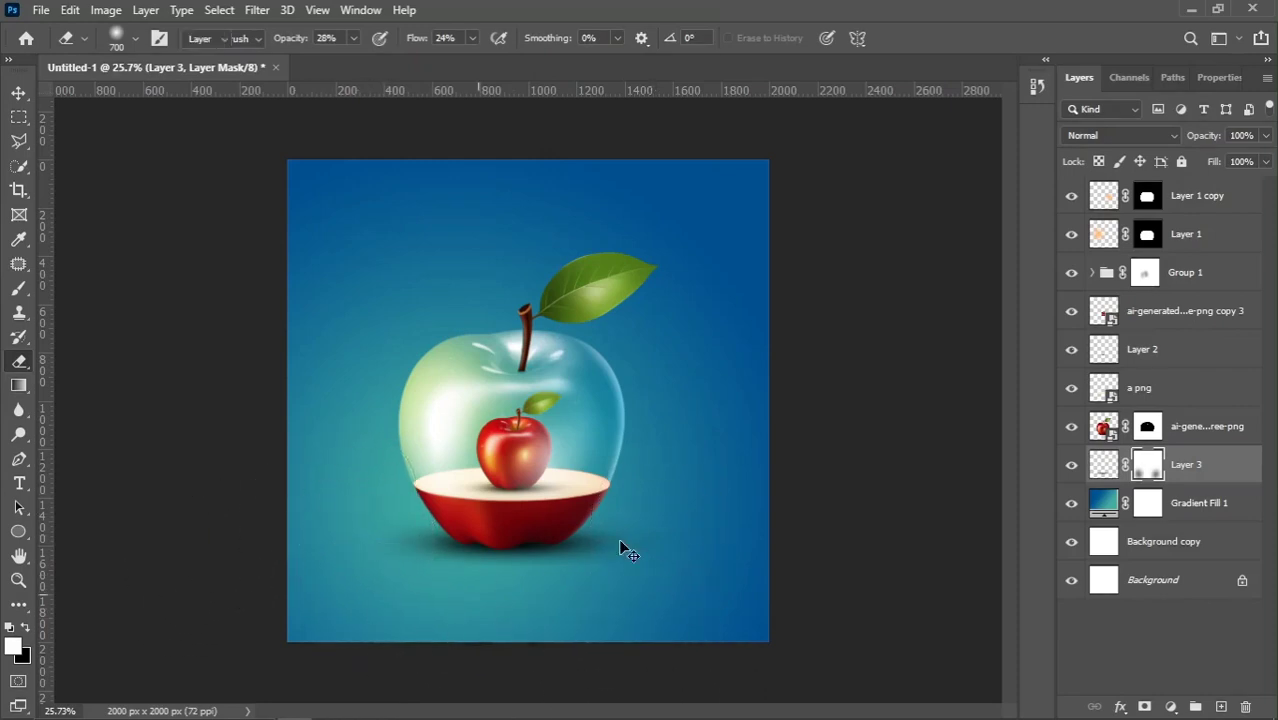
Group all layers from Layer 1 copy down to Layer 3 into a group named apple
{"action": "left_click", "coordinate": [1205, 204]}
{"action": "left_click", "coordinate": [1214, 465], "text": "shift"}
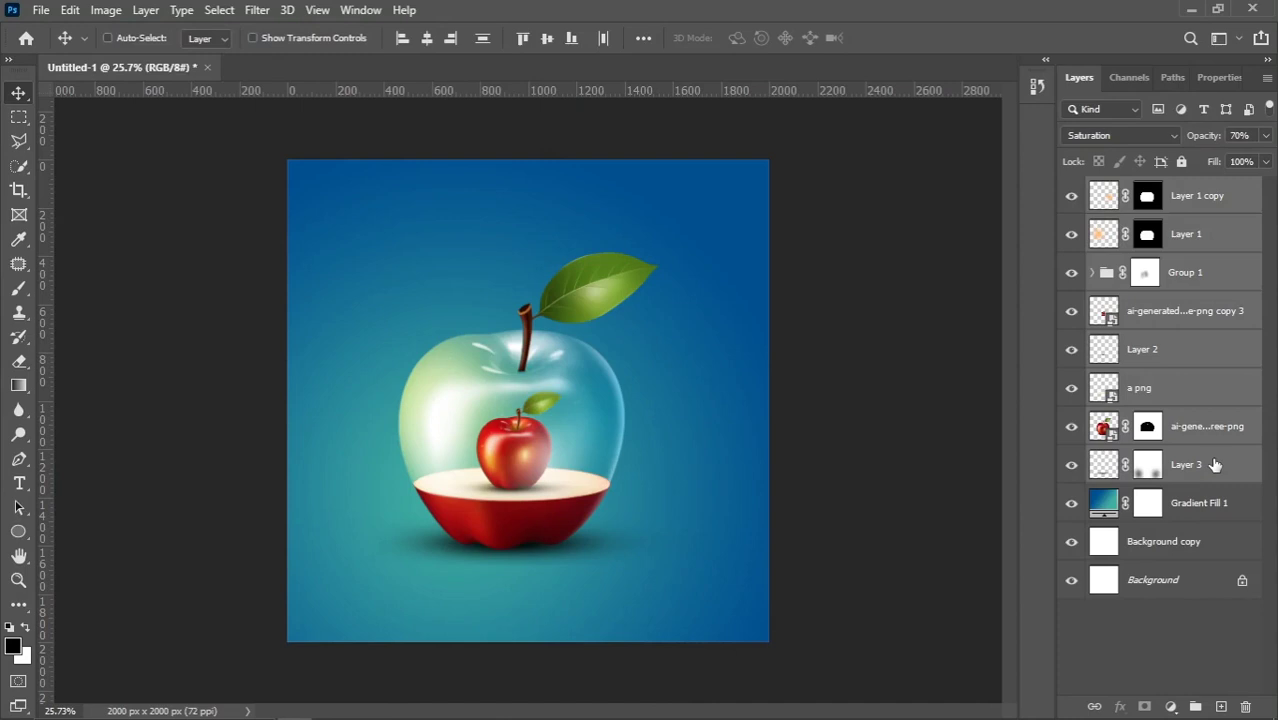
{"action": "right_click", "coordinate": [1226, 466]}
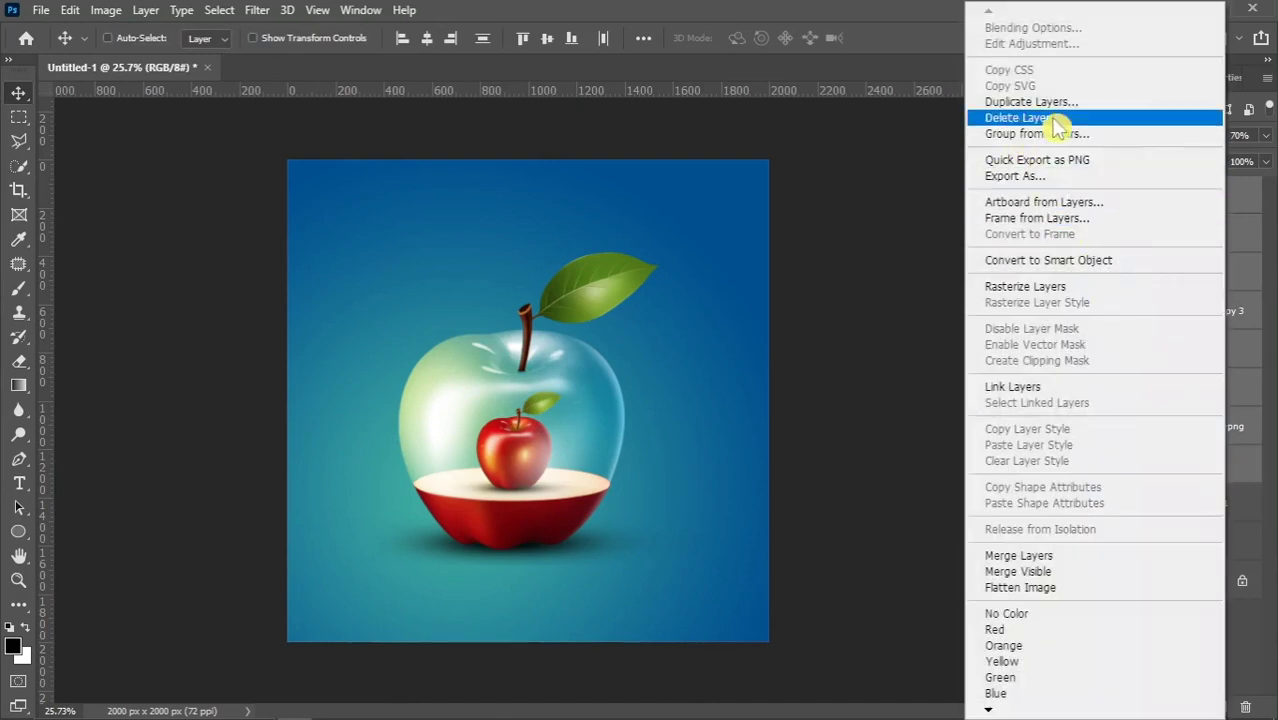
{"action": "left_click", "coordinate": [1112, 146]}
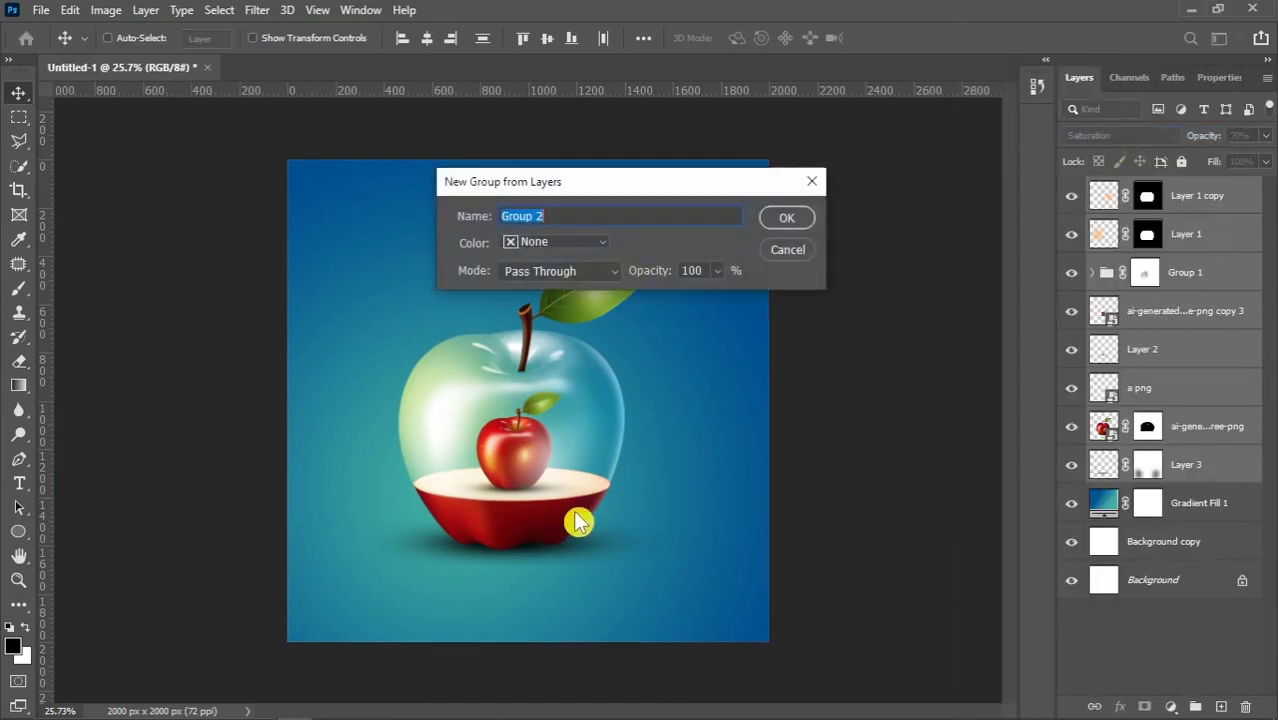
{"action": "type", "text": "apple"}
{"action": "left_click", "coordinate": [764, 226]}
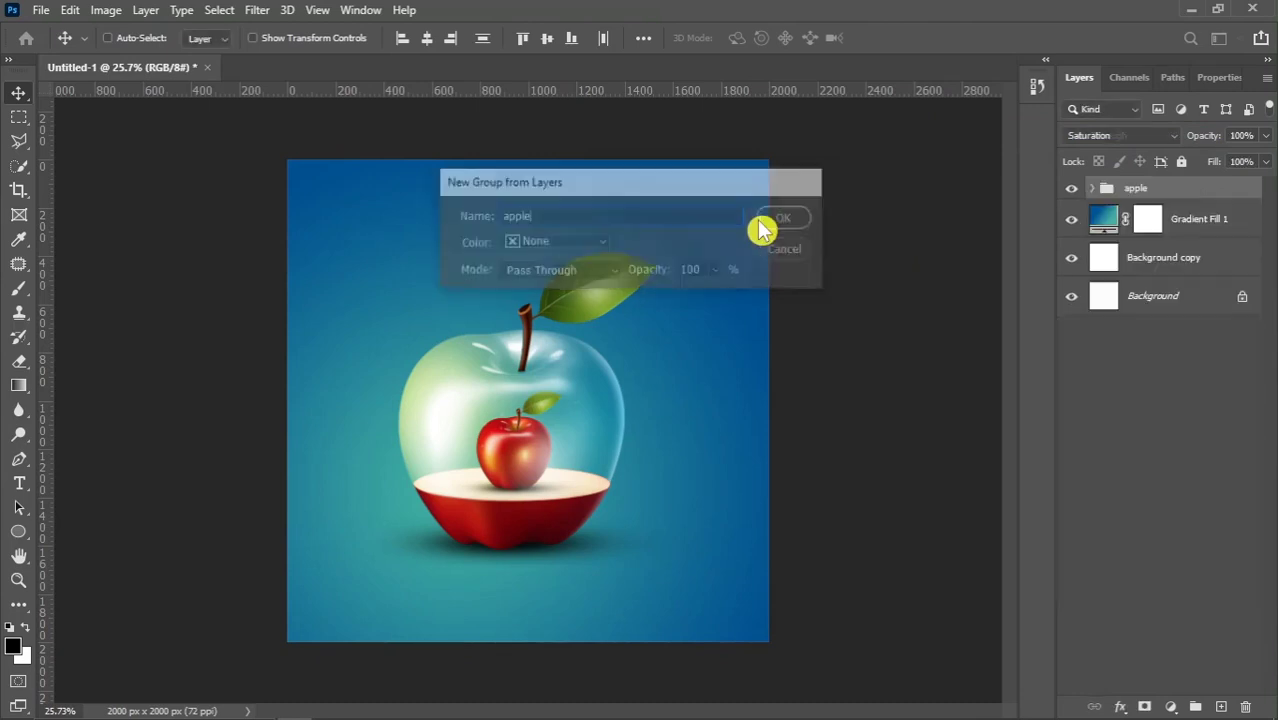
Select the apple group and toggle its visibility off and on to check its contents
{"action": "right_click", "coordinate": [557, 475]}
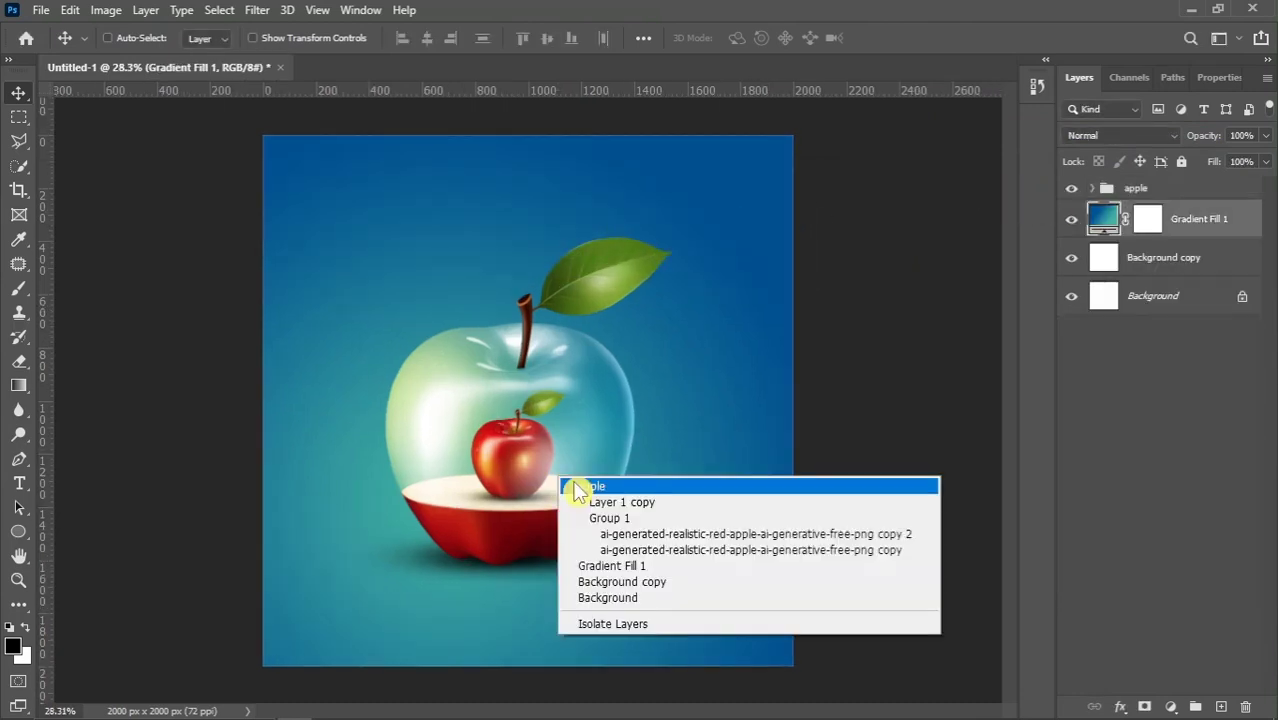
{"action": "left_click", "coordinate": [577, 488]}
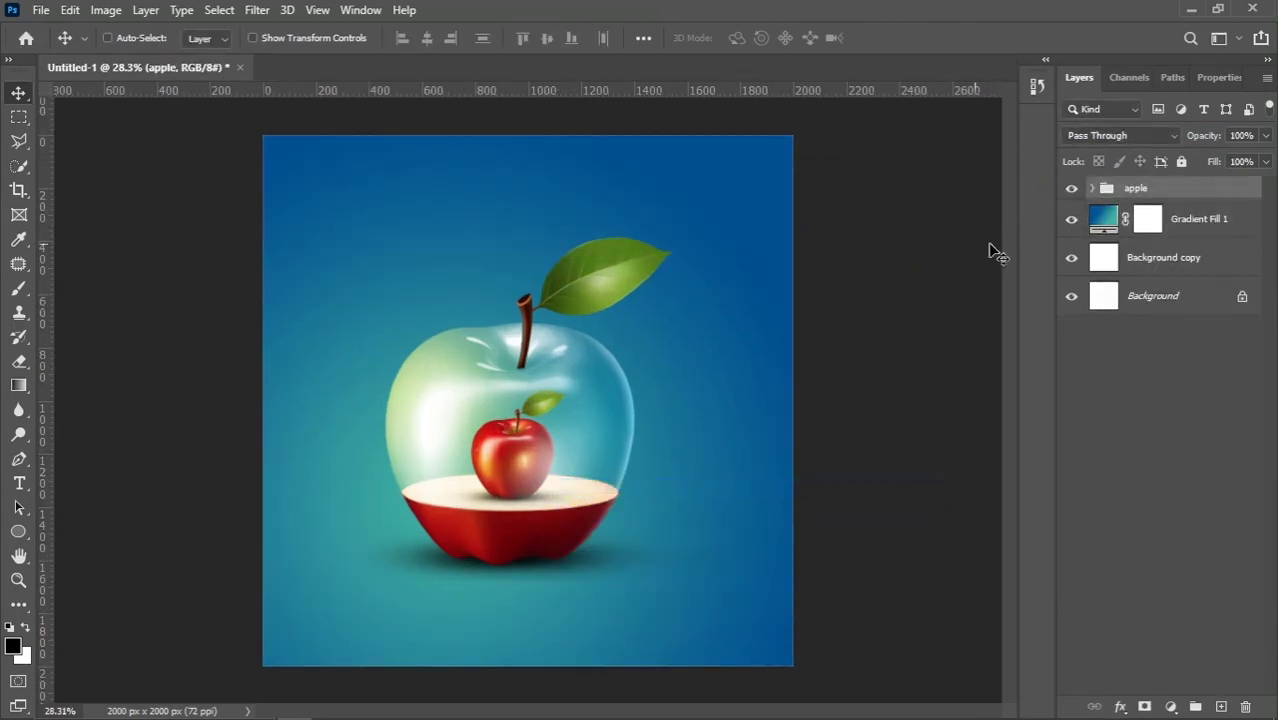
{"action": "left_click", "coordinate": [1066, 190]}
{"action": "left_click", "coordinate": [1066, 190]}
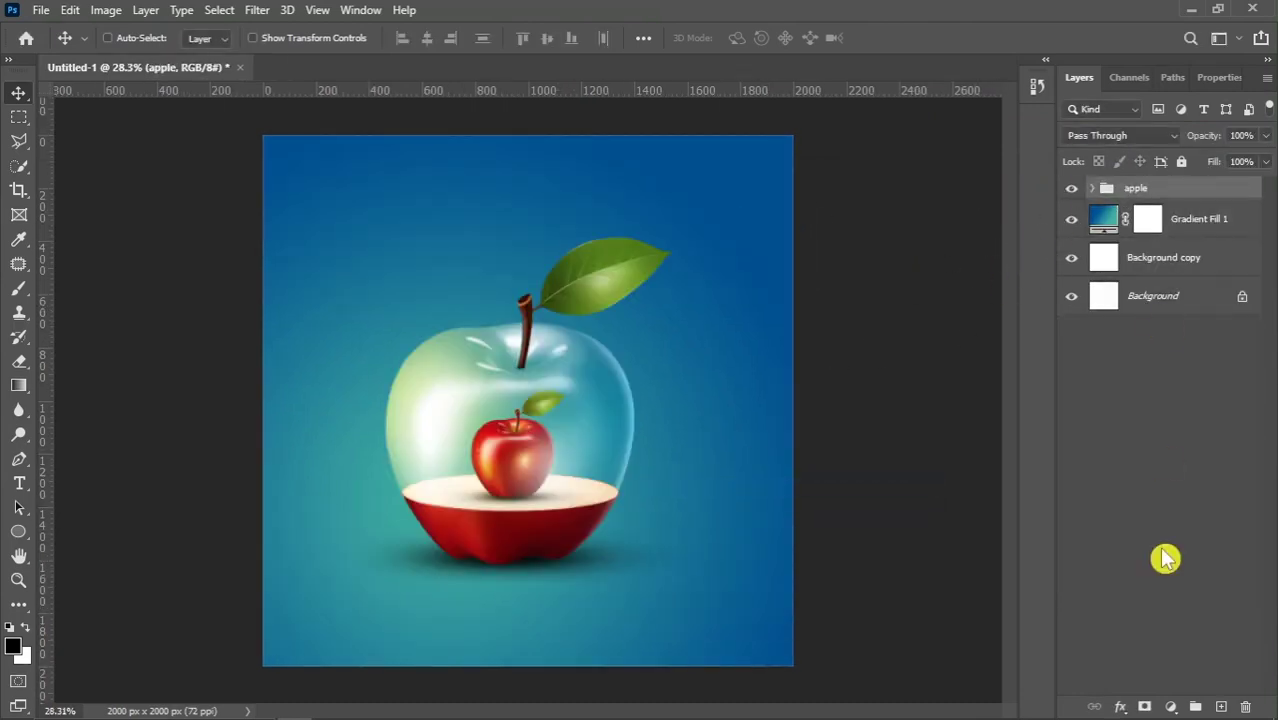
Add a Vibrance adjustment layer above the apple group with Vibrance +4 and Saturation +9
{"action": "left_click", "coordinate": [1171, 706]}
{"action": "left_click", "coordinate": [1095, 512]}
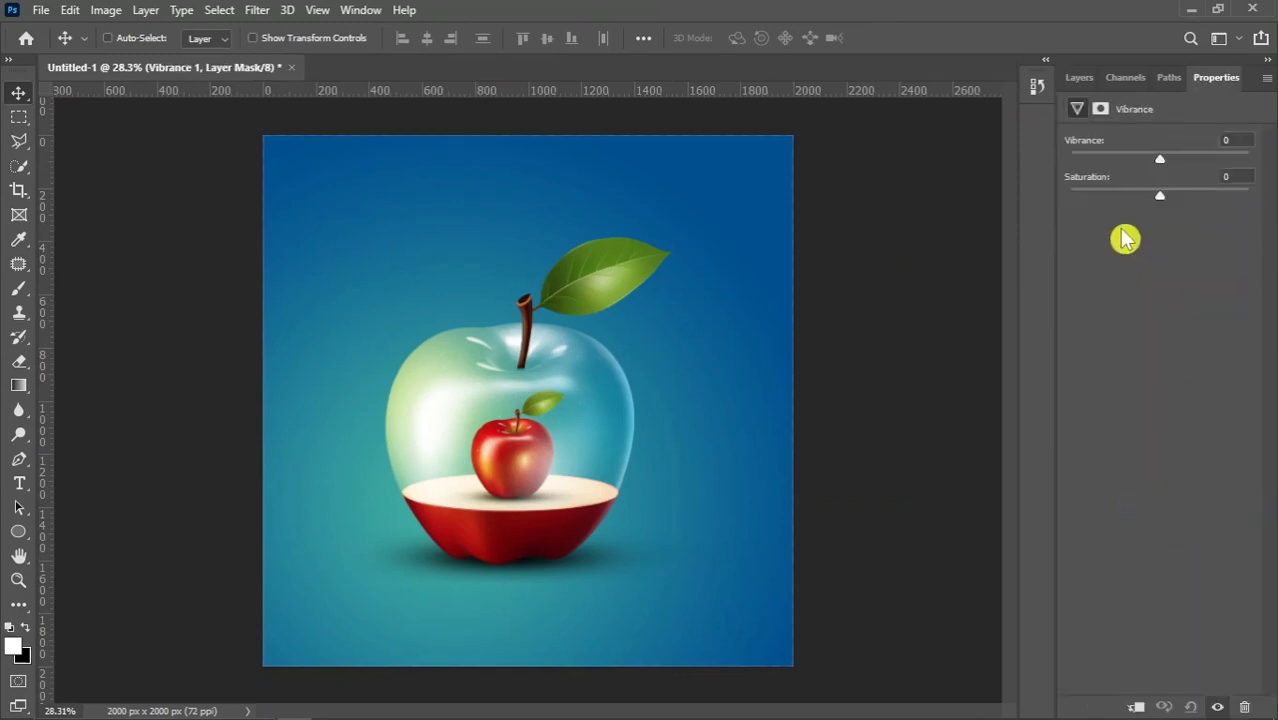
{"action": "left_click_drag", "start_coordinate": [1160, 160], "coordinate": [1168, 196]}
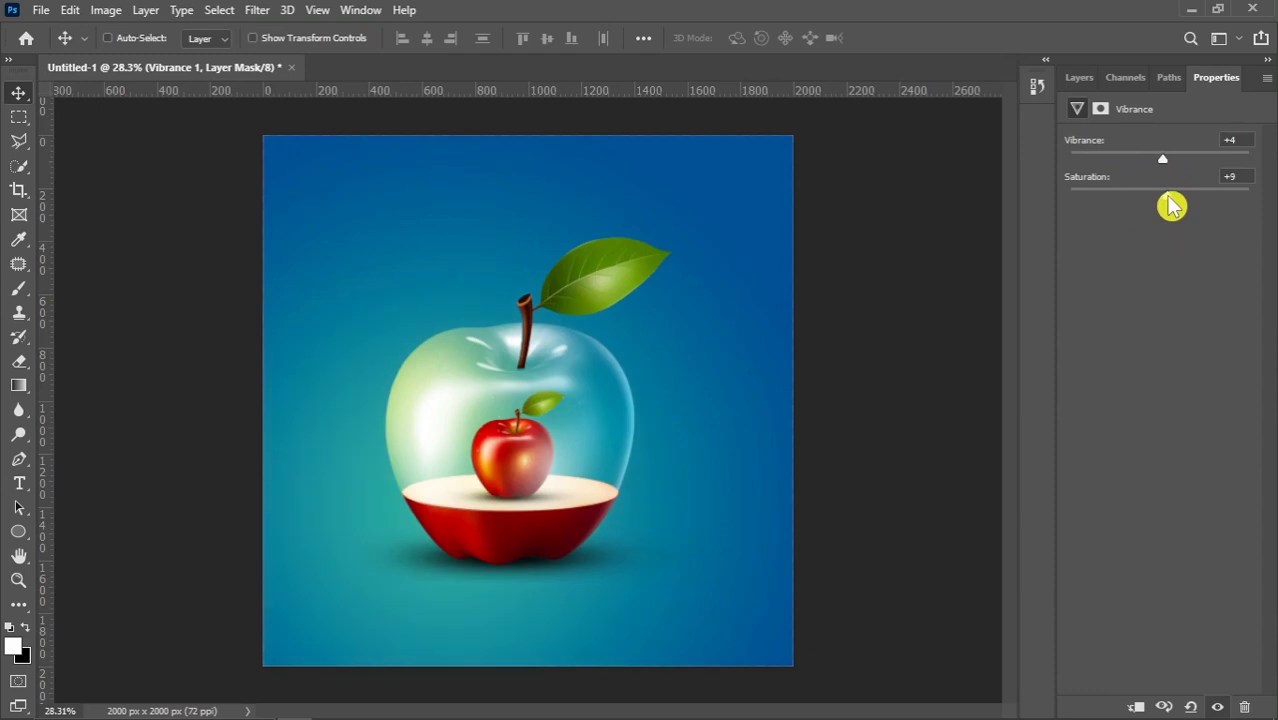
Add a Levels adjustment layer above Vibrance 1 with midtones 0.92 and white point 250, and set its layer opacity to 70%
{"action": "left_click", "coordinate": [1088, 78]}
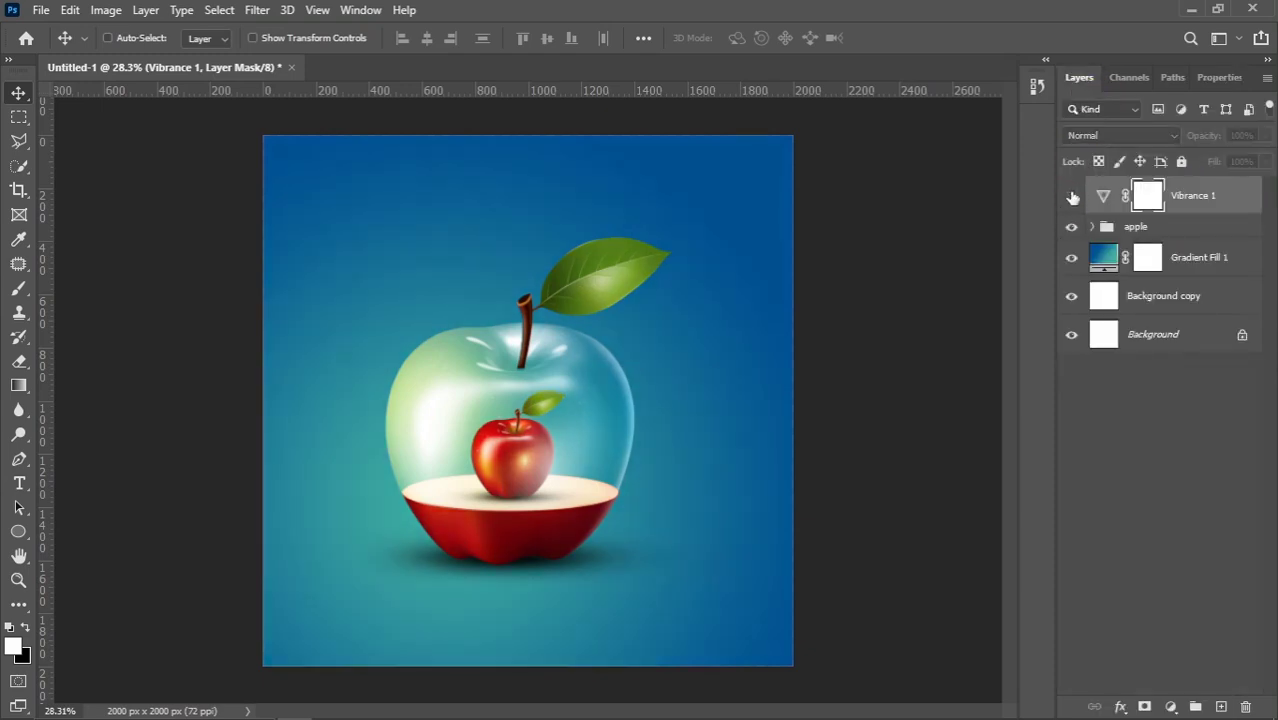
{"action": "left_click", "coordinate": [1171, 706]}
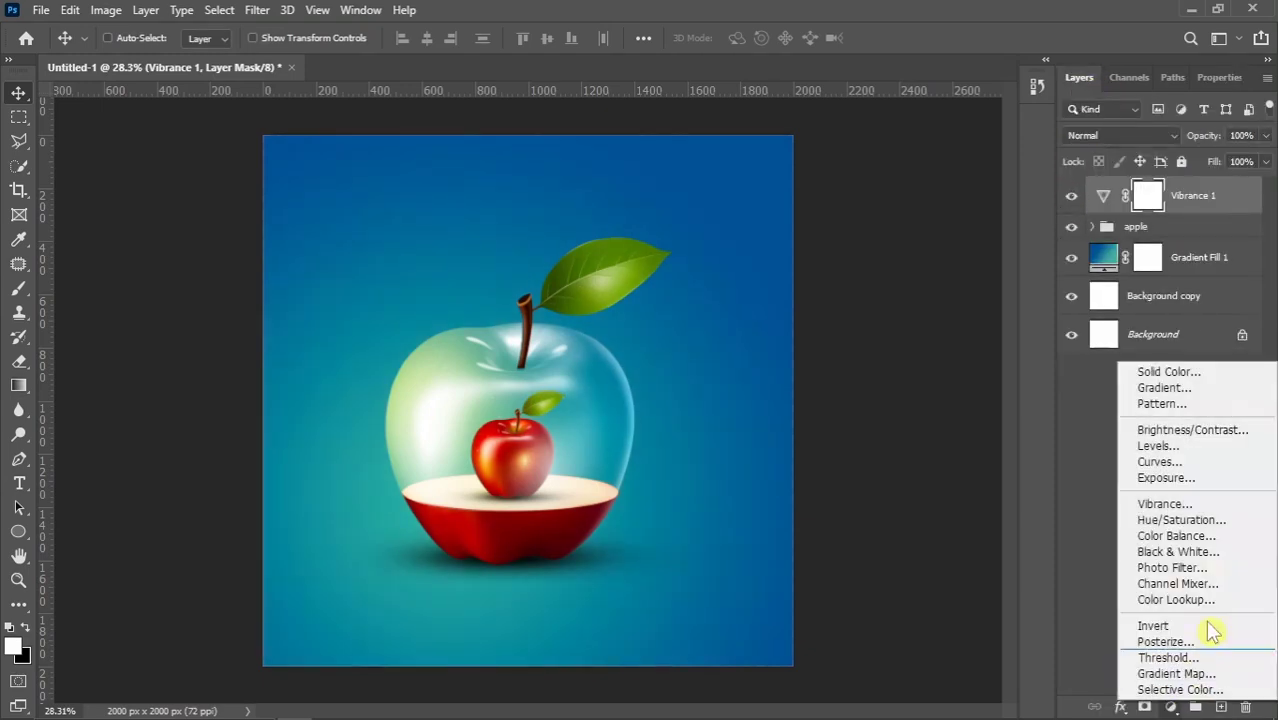
{"action": "left_click", "coordinate": [1152, 445]}
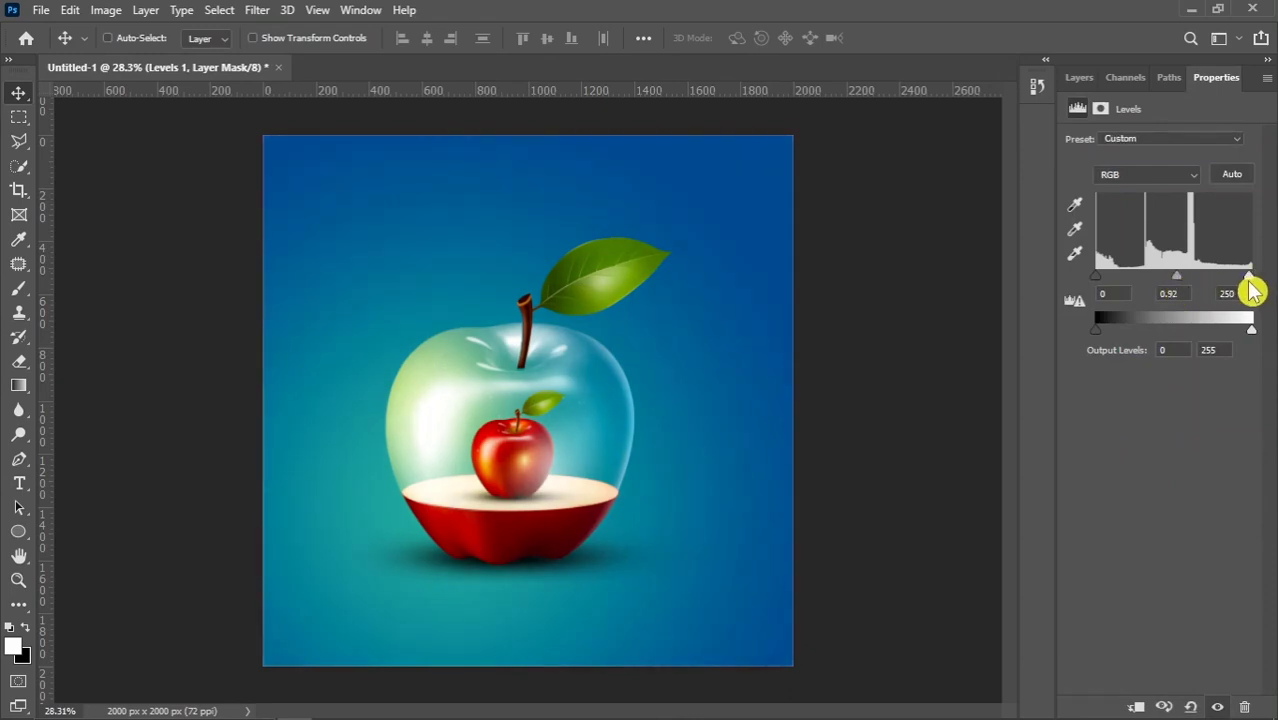
{"action": "left_click", "coordinate": [1079, 77]}
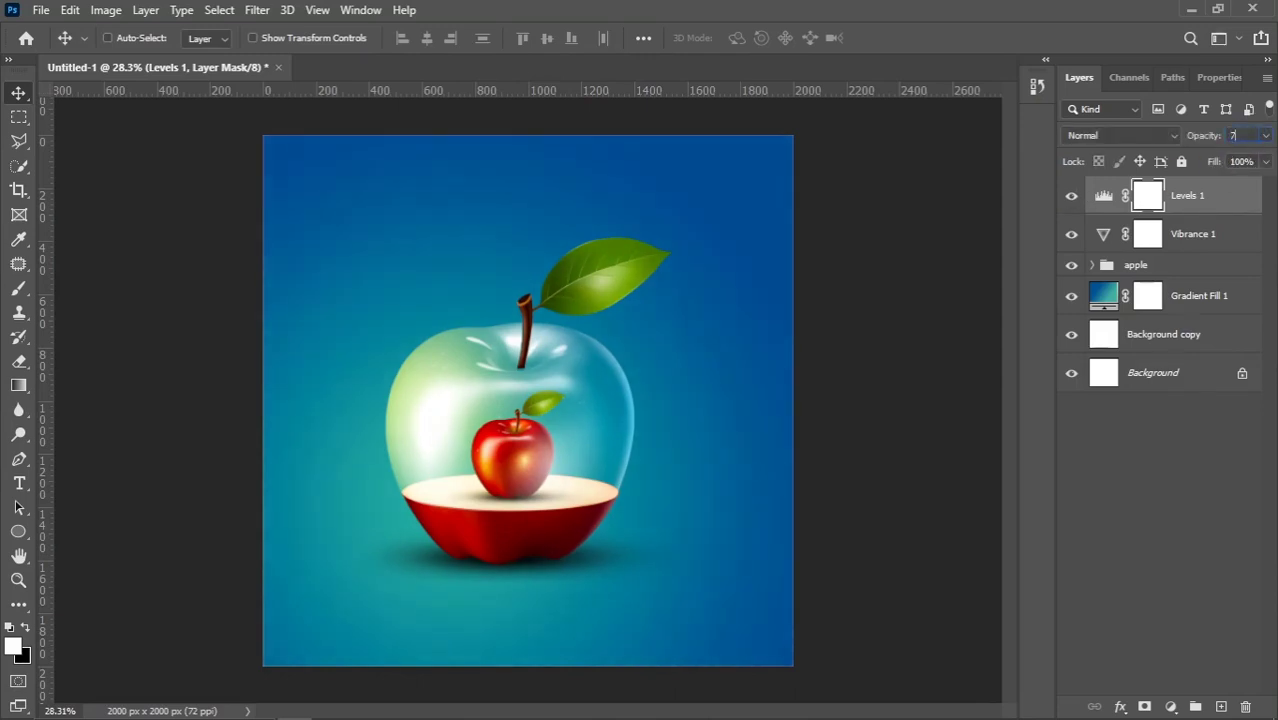
{"action": "left_click", "coordinate": [1030, 226]}
Toggle the Levels 1 layer's visibility off and on to compare its effect, and inspect the glass apple up close
{"action": "left_click", "coordinate": [1070, 198]}
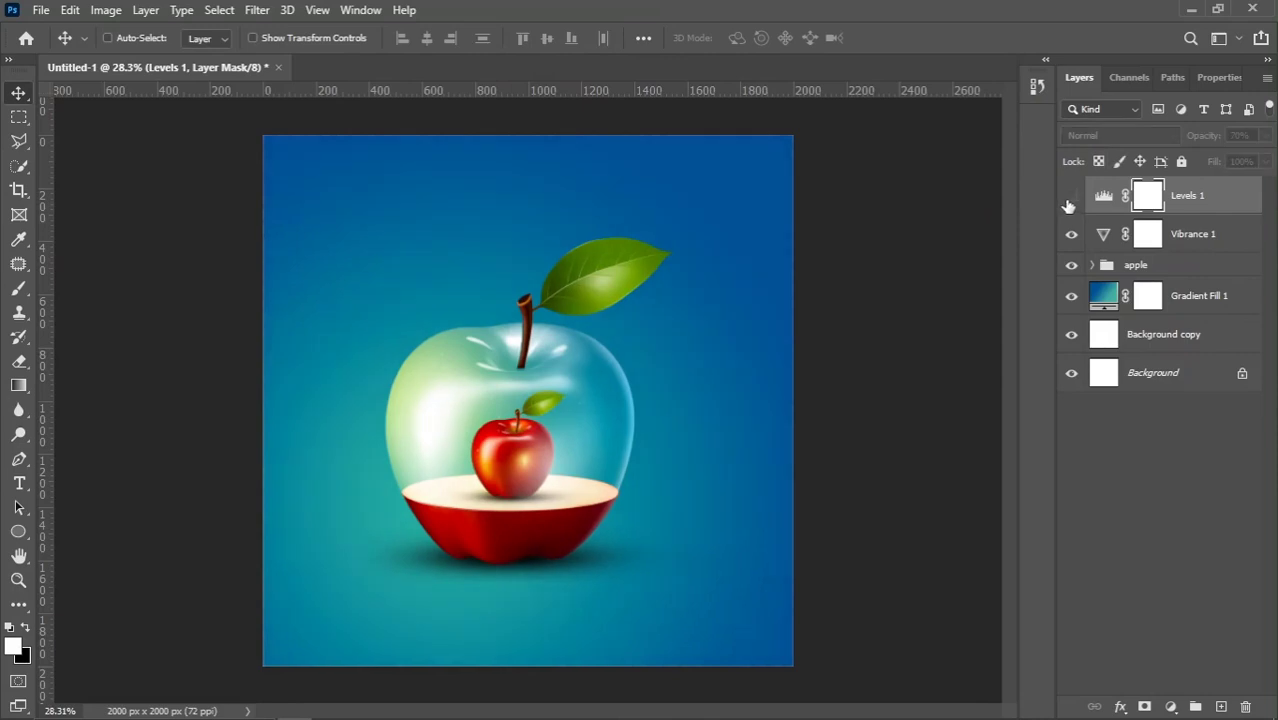
{"action": "left_click", "coordinate": [1070, 198]}
{"action": "scroll", "coordinate": [622, 444], "scroll_direction": "up", "scroll_amount": 4}
{"action": "left_click_drag", "start_coordinate": [598, 409], "coordinate": [584, 346]}
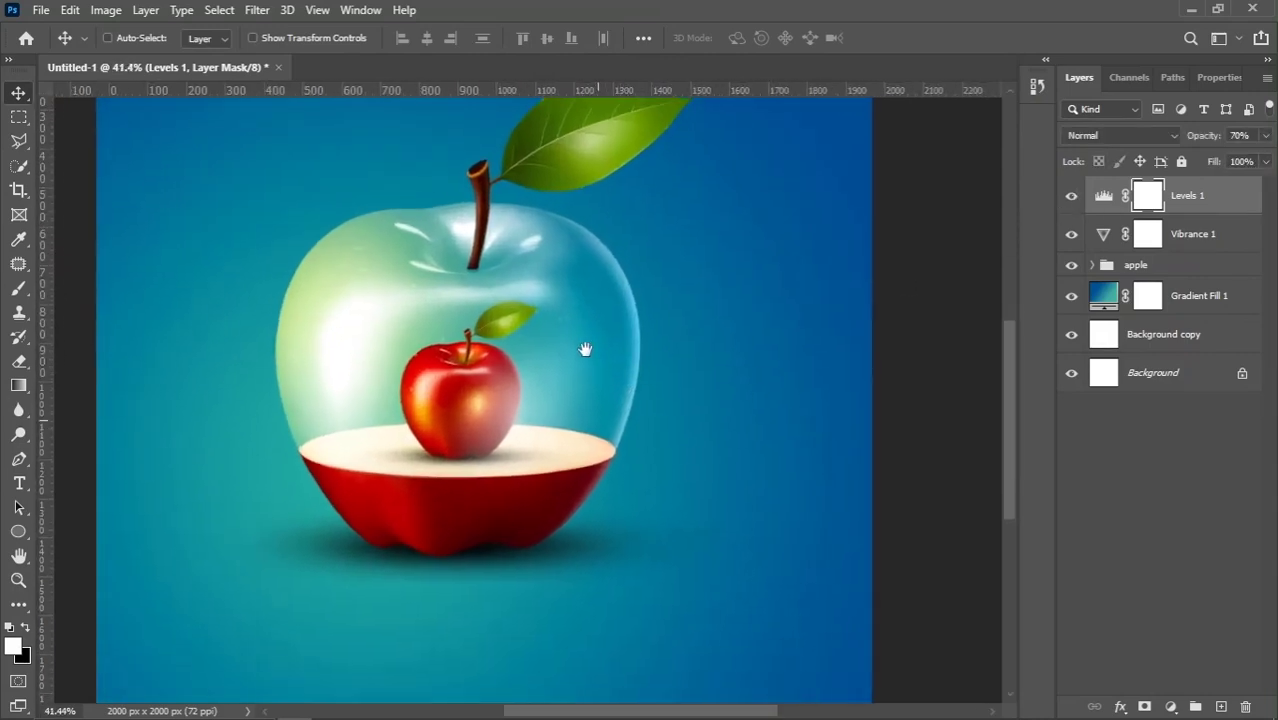
{"action": "key", "text": "ctrl+0"}
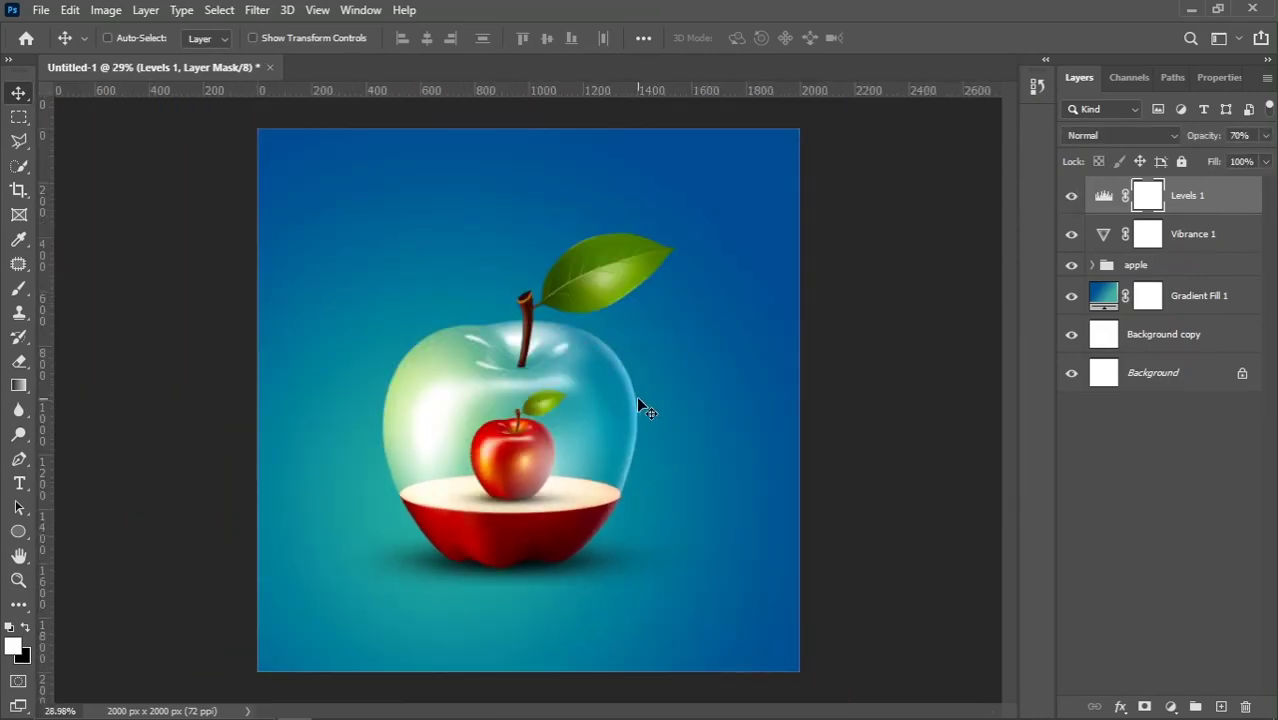